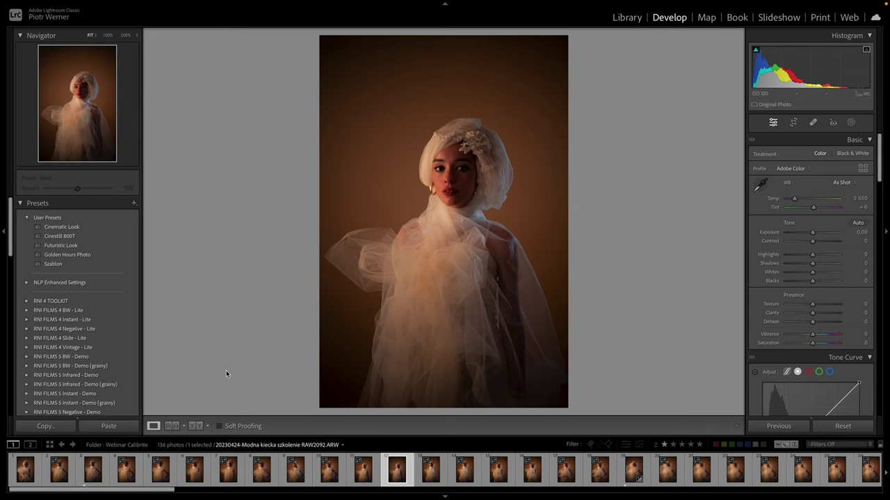
Browse the portrait photos in the Webinar Calibrite folder, starting from photo RAW2092
key(Right)
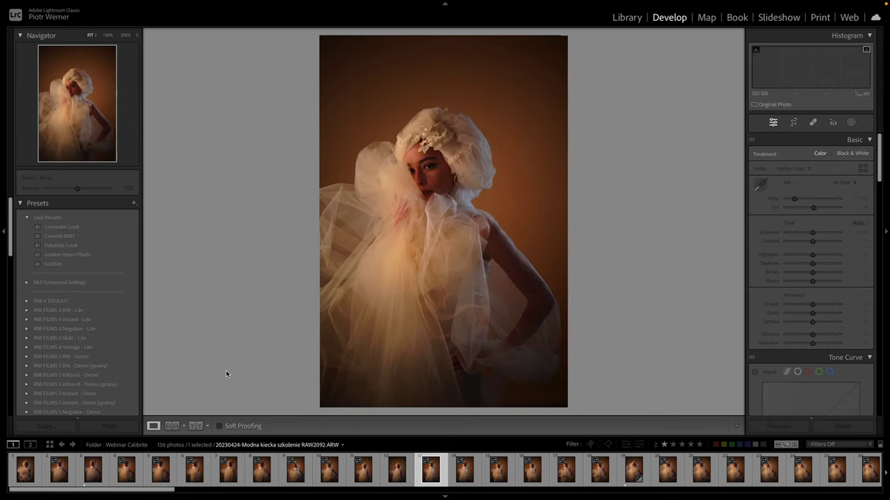
key(Right)
key(Right)
key(Right)
key(Right)
key(Right)
key(Right)
key(Right)
key(Right)
key(Right)
key(Right)
key(Right)
key(Right)
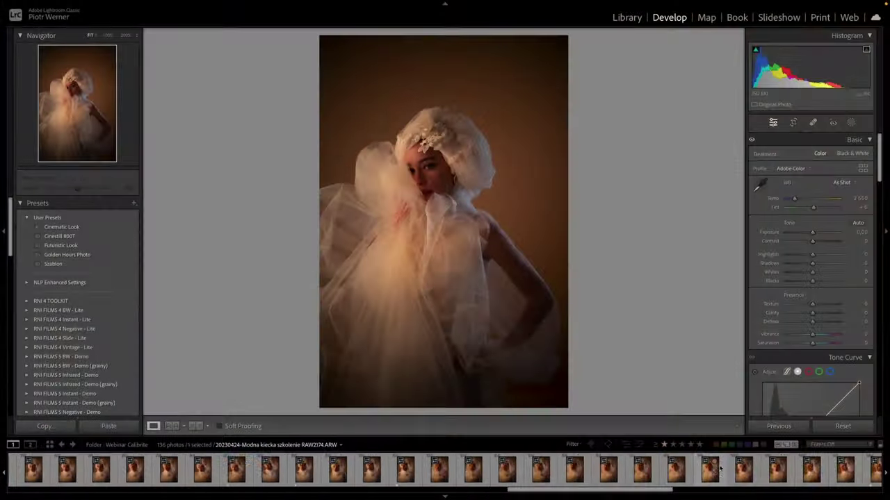
Set the white balance of grey-card photo RAW2211 by sampling the lighter lower card as the target neutral
click(692, 473)
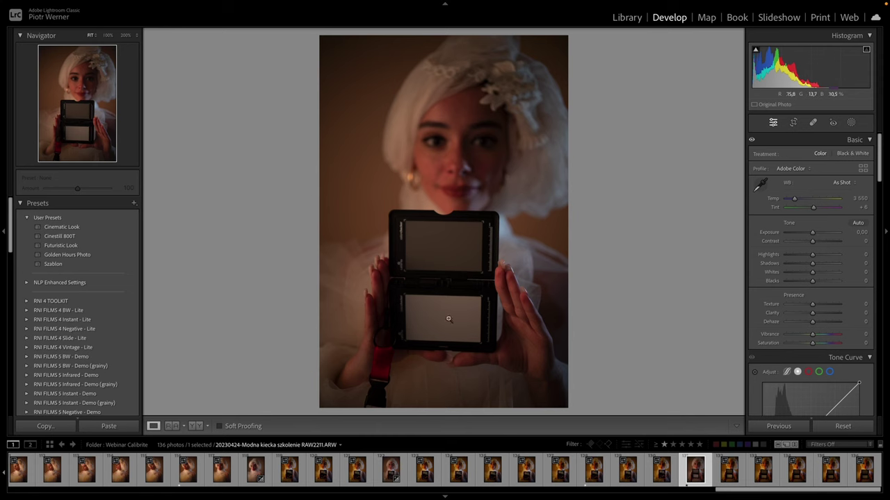
click(761, 185)
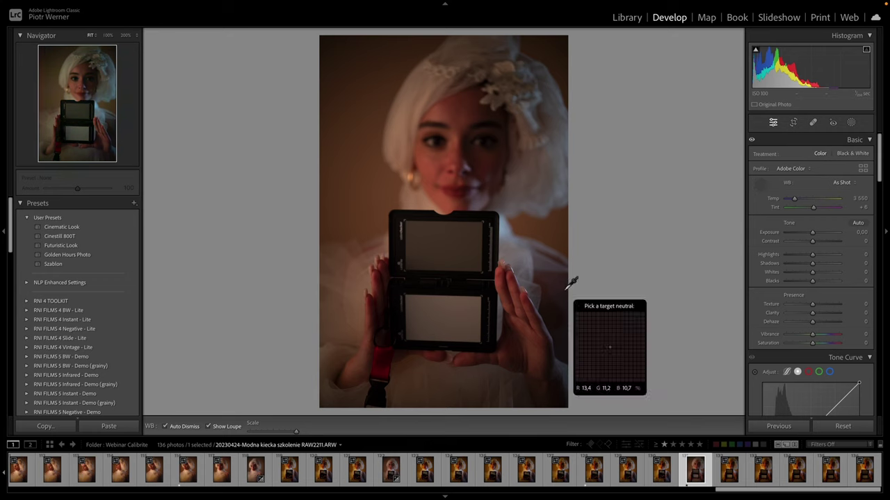
click(442, 317)
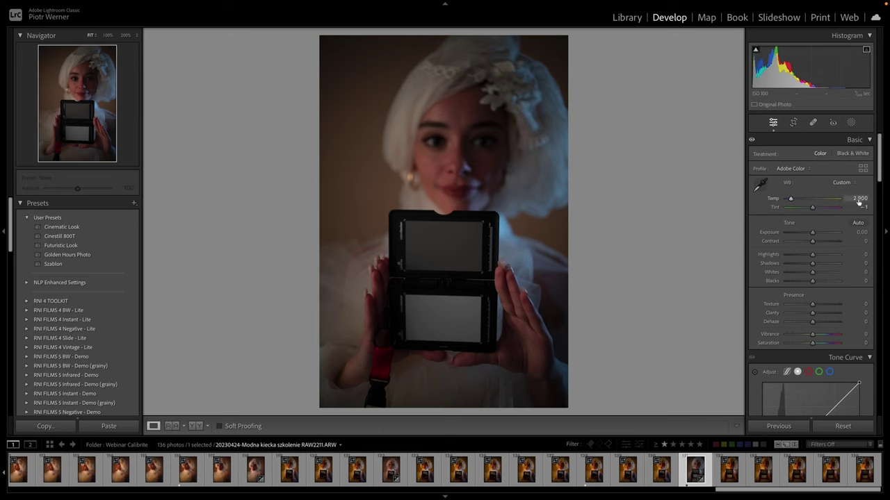
drag(859, 202, 864, 198)
drag(860, 200, 855, 205)
Set the white balance of ColorChecker photo RAW2208 by sampling a light neutral patch in the chart's bottom row
click(594, 470)
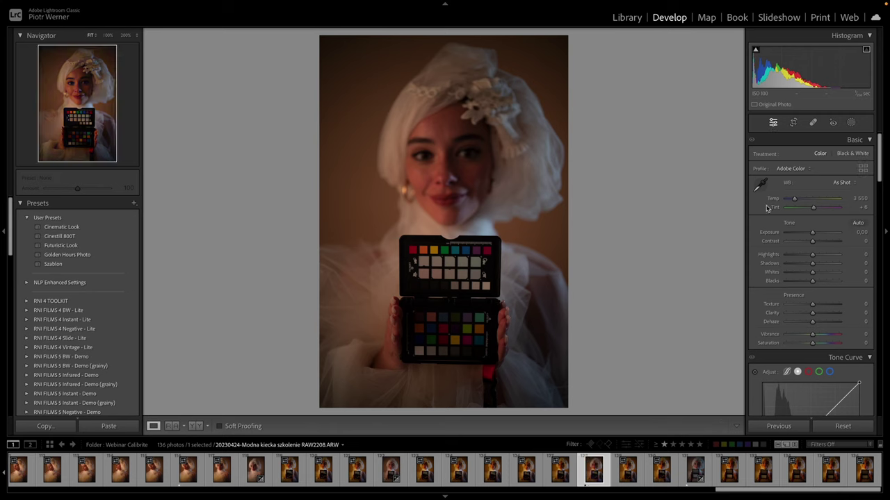
click(760, 184)
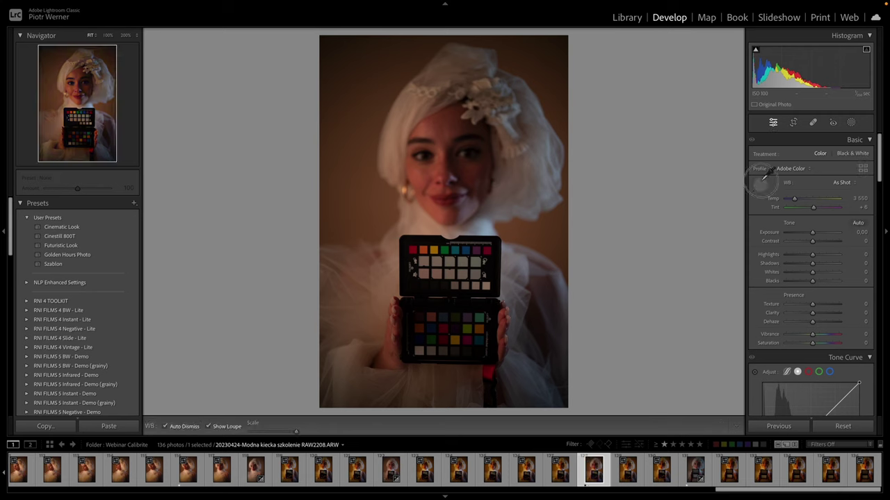
click(430, 351)
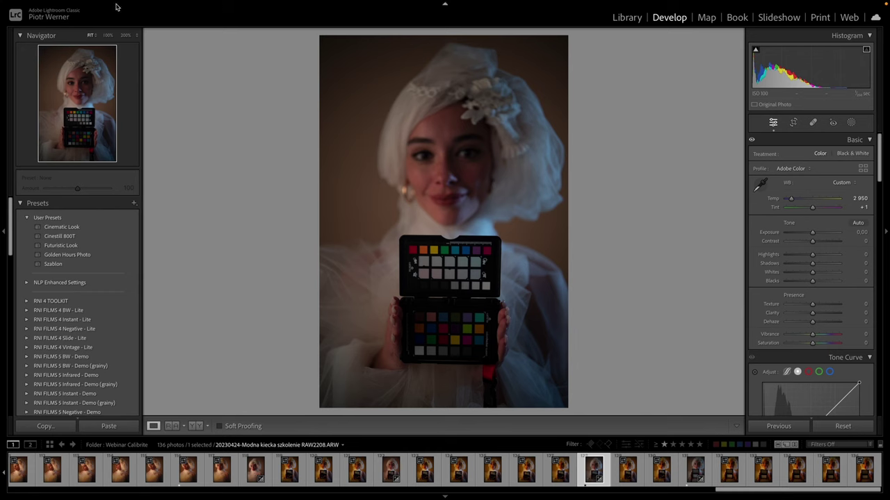
Crop the ColorChecker photo tighter around the face and the chart, keeping the original aspect ratio
click(793, 122)
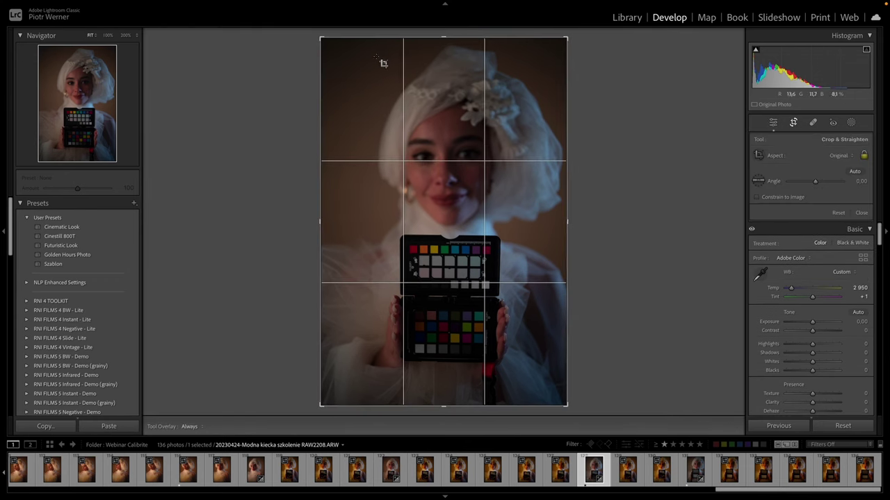
drag(321, 36, 413, 90)
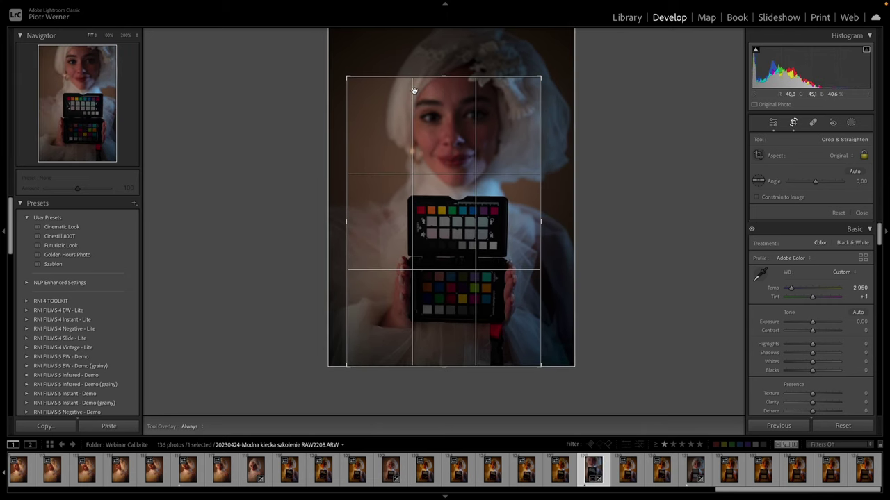
key(Return)
Export the cropped photo to the Desktop as a DNG with the custom name Calibrite Ola
mouse_move(46, 2)
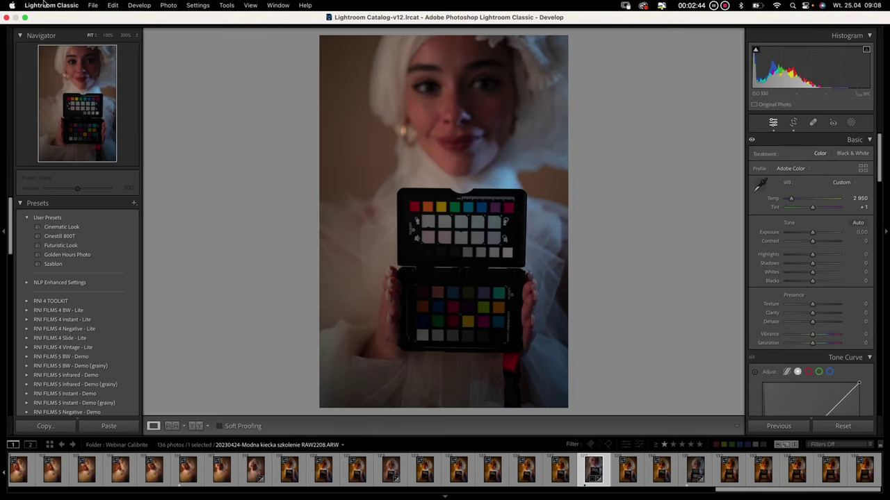
click(94, 7)
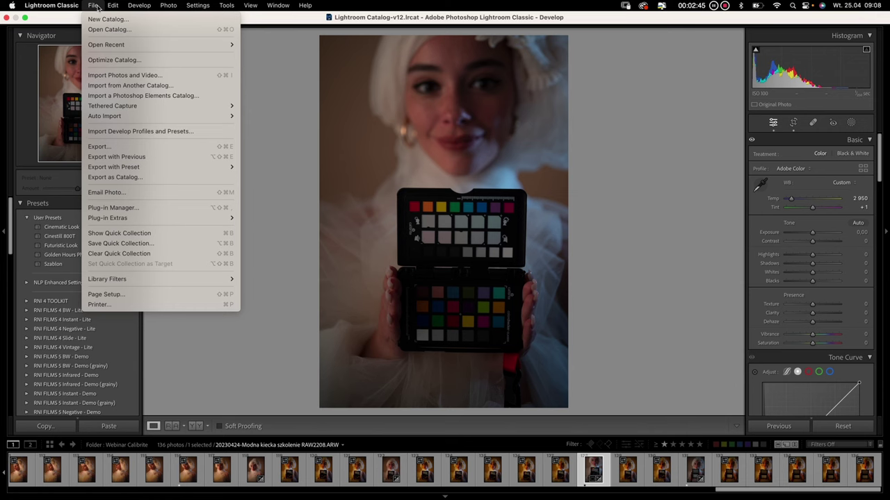
click(103, 147)
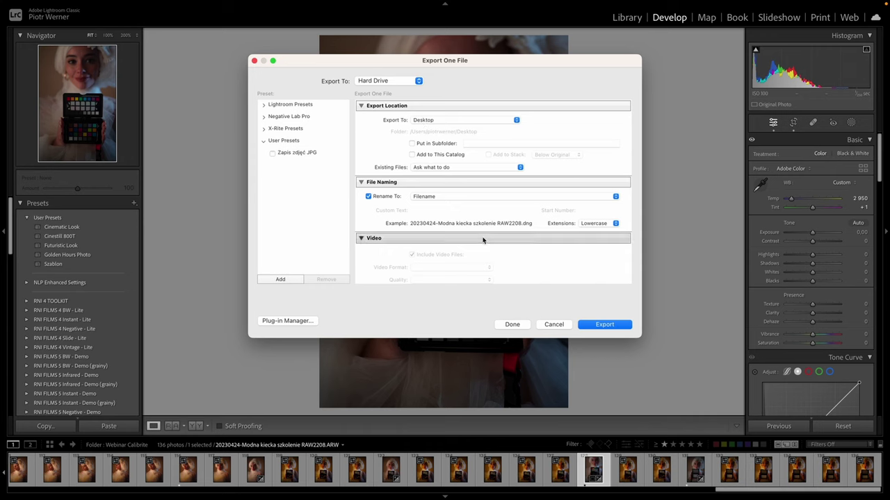
click(458, 197)
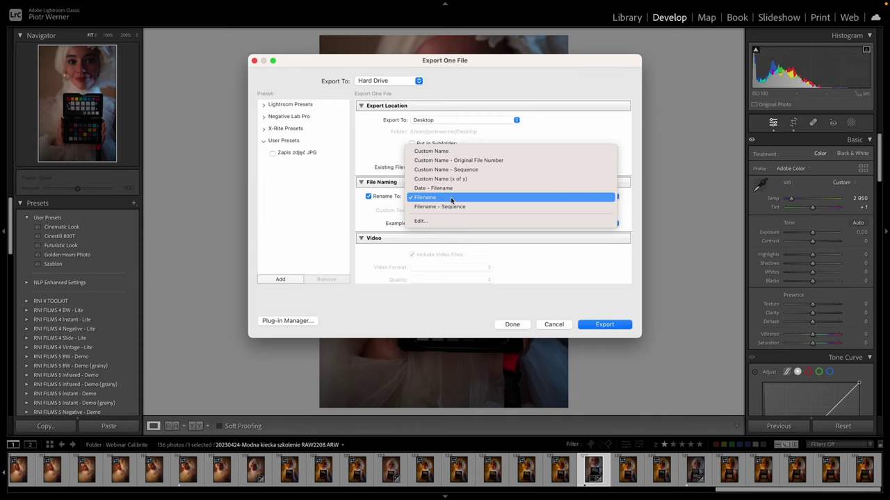
click(447, 151)
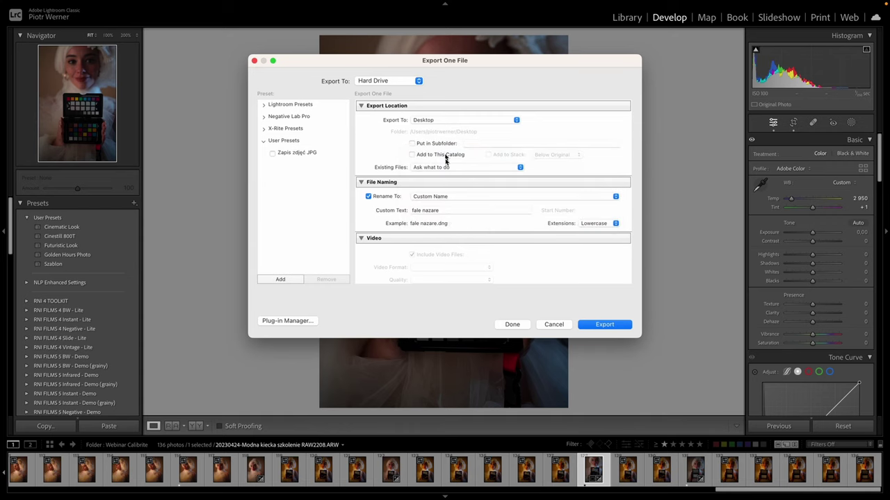
triple_click(450, 212)
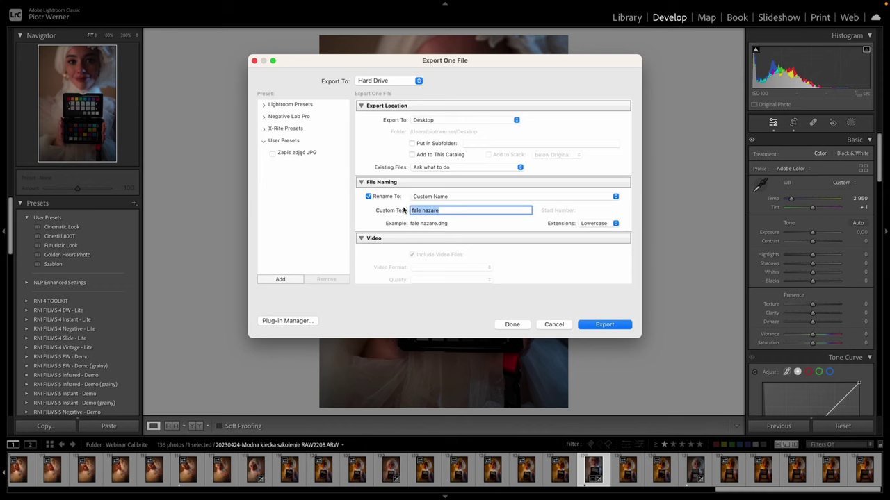
text(Calibrite Ola)
scroll(496, 224, down, 5)
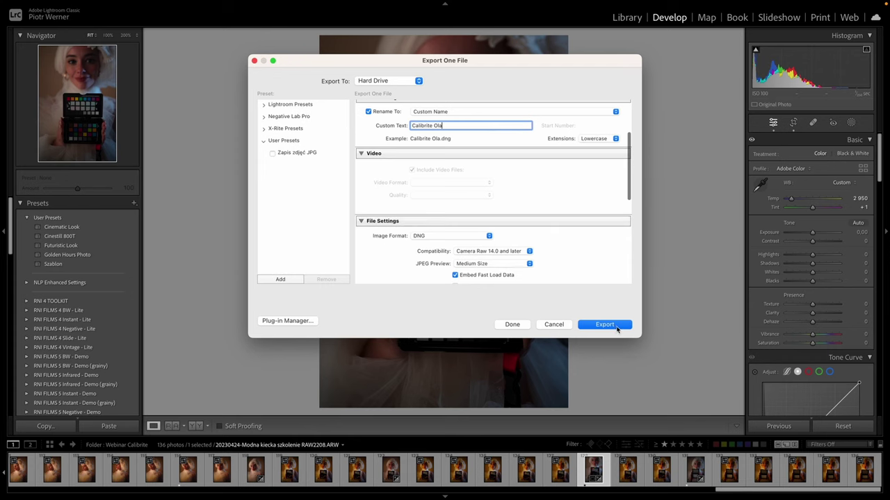
scroll(563, 255, down, 3)
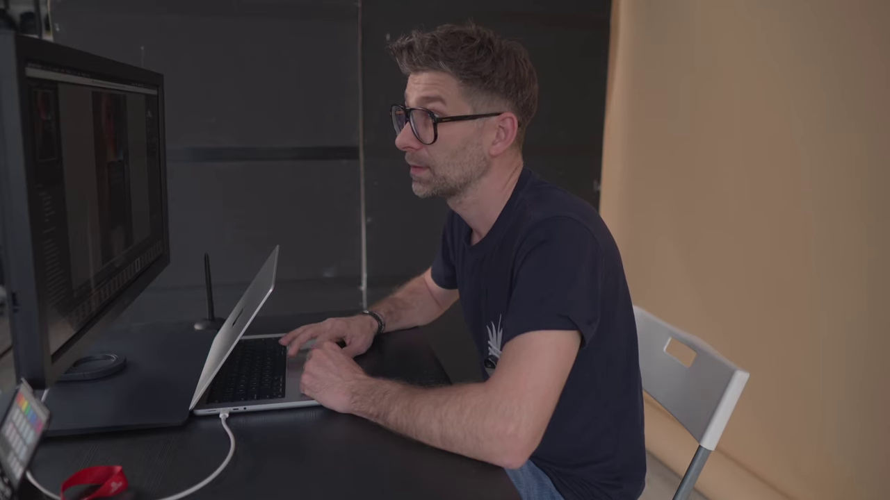
Switch to ColorChecker Camera Calibration, load Calibrite Ola.dng from the desktop and enlarge the window to full screen
key(shift+f)
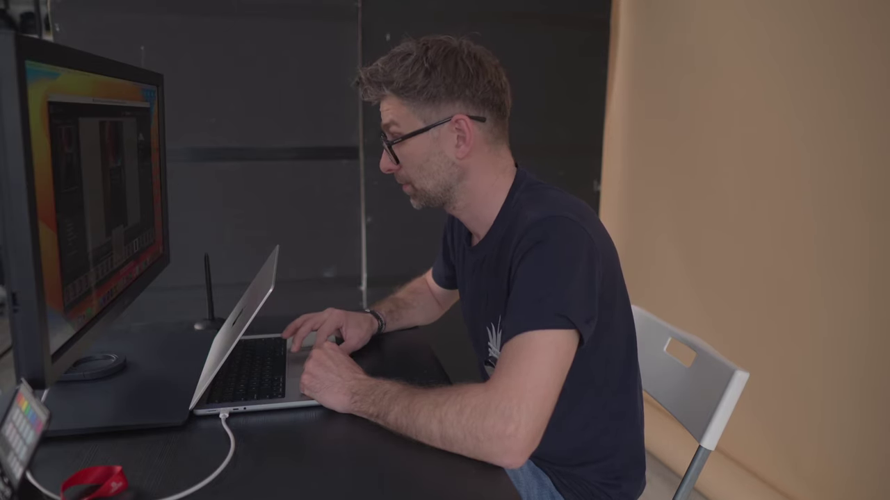
key(super+shift+e)
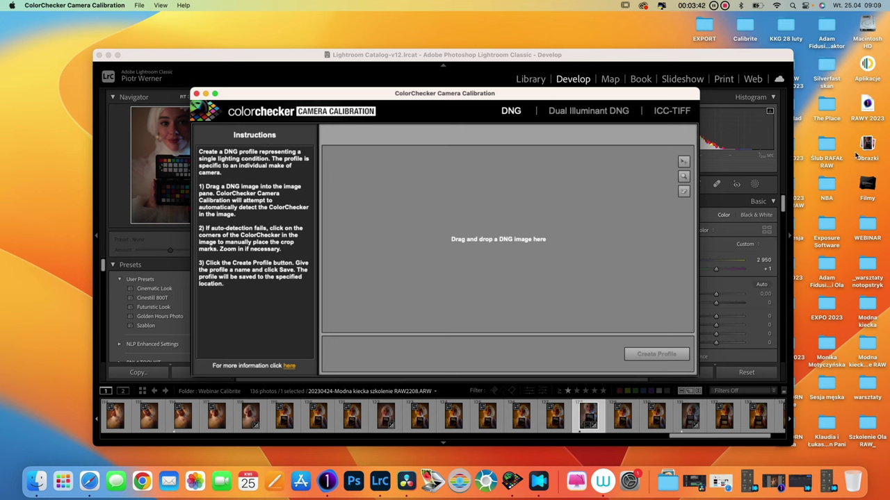
click(867, 146)
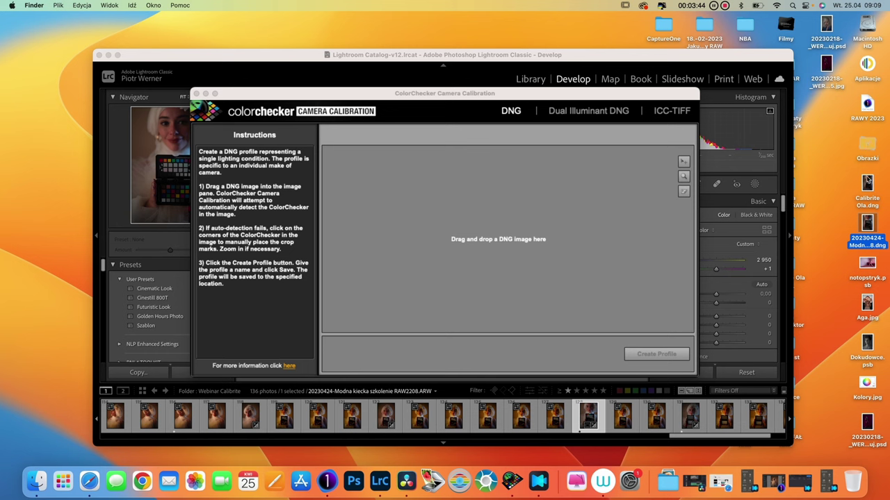
click(868, 182)
drag(868, 182, 509, 243)
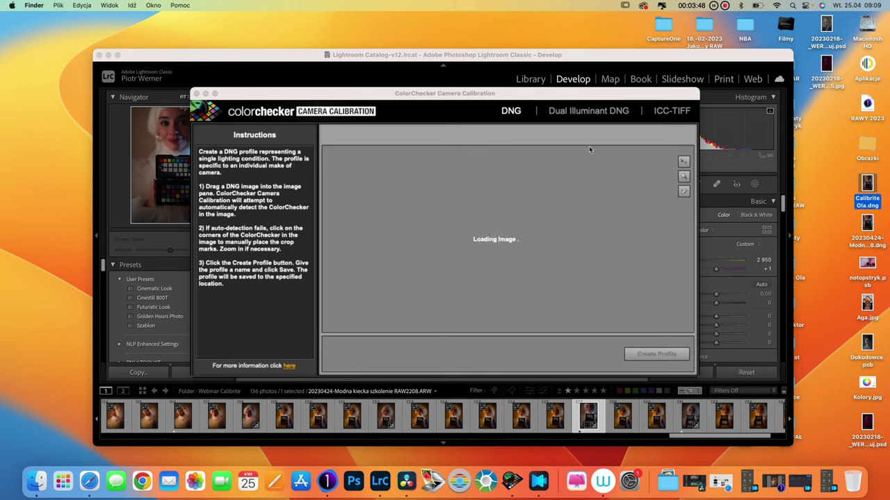
click(215, 94)
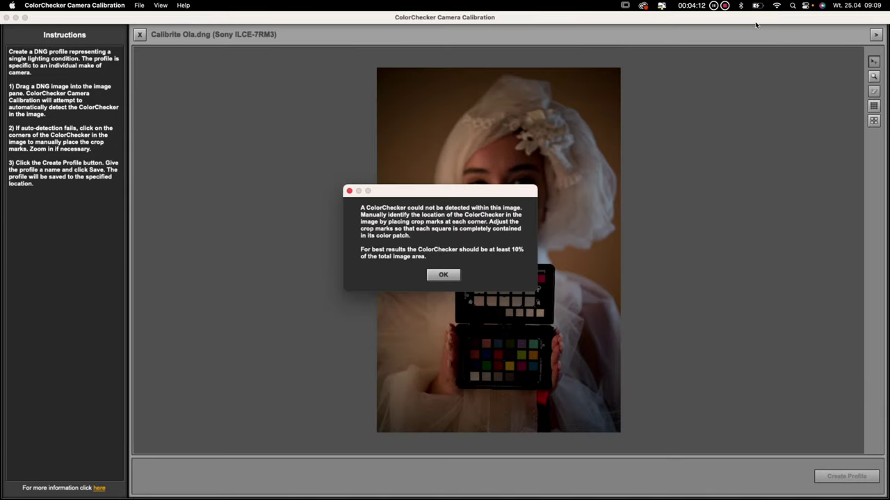
click(442, 277)
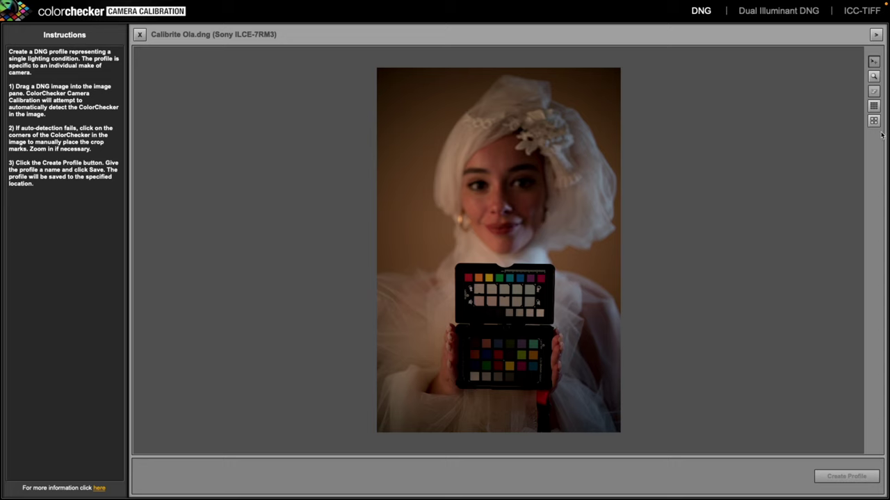
Place crop marks on the four corners of the 24-patch colour target in the chart's lower half
click(470, 340)
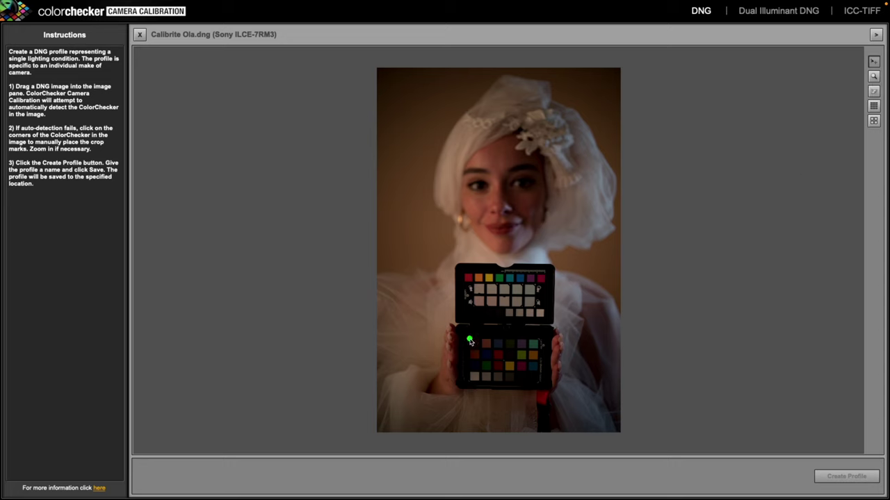
click(538, 339)
click(538, 383)
click(468, 381)
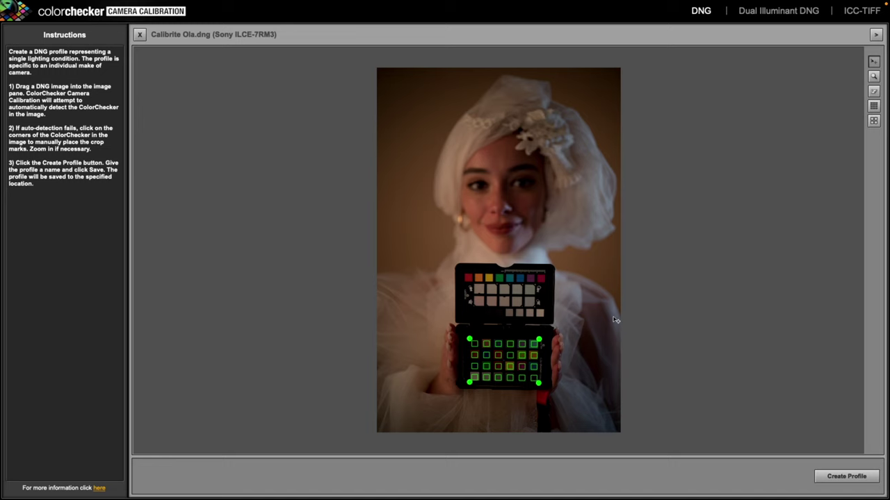
Fine-tune the upper-right and both lower crop marks so each sampling square sits inside its colour patch
scroll(615, 320, up, 1)
scroll(615, 320, up, 2)
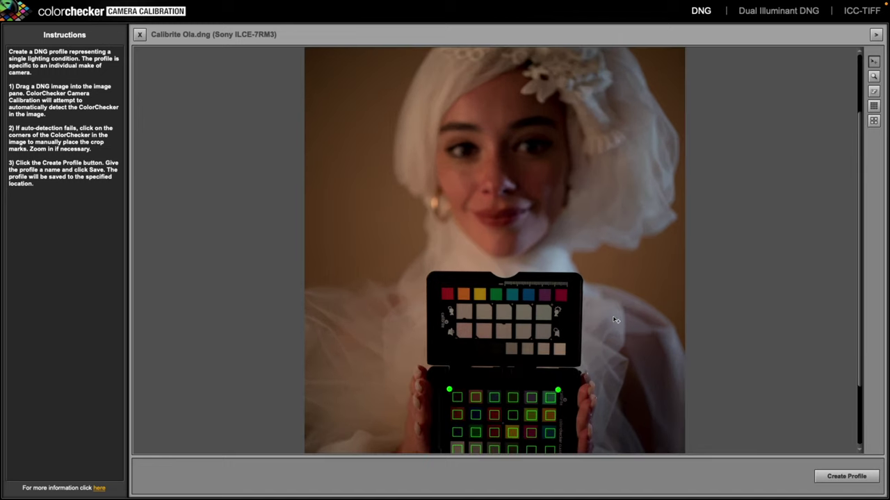
scroll(566, 347, down, 3)
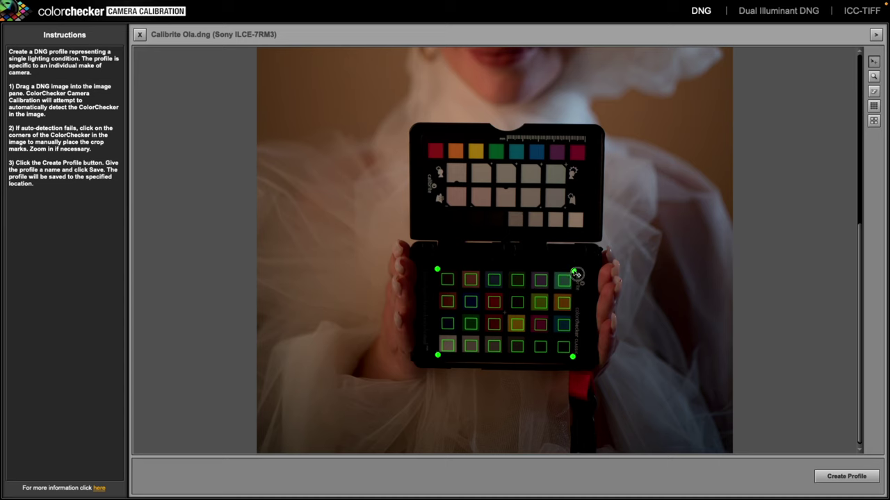
drag(574, 273, 572, 270)
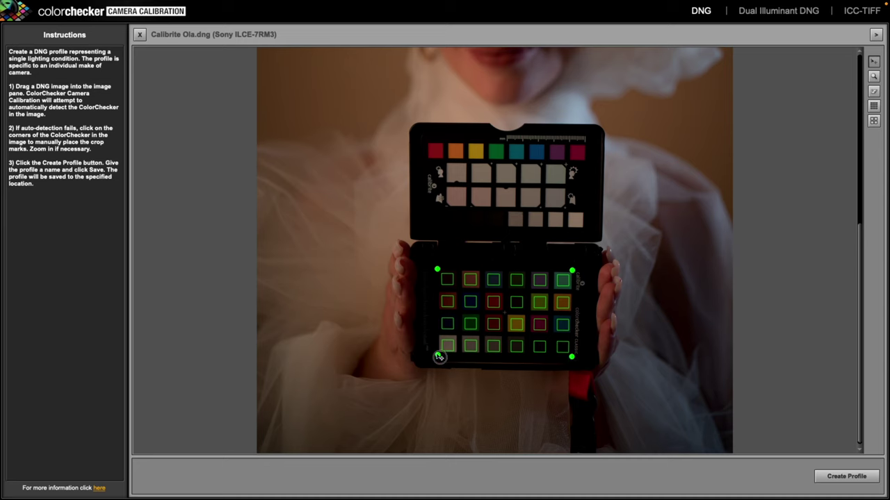
drag(438, 357, 439, 356)
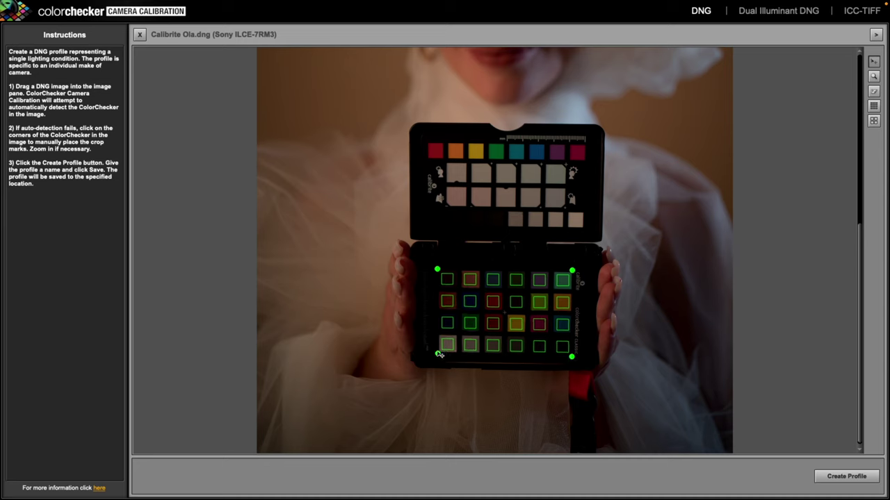
drag(572, 356, 573, 359)
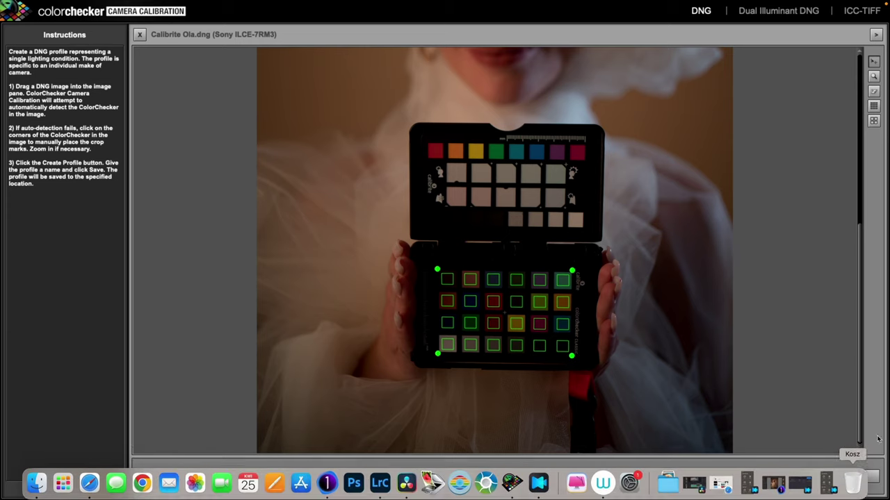
Create the camera profile and save it as Ola Calibrite in the CameraProfiles folder
click(862, 476)
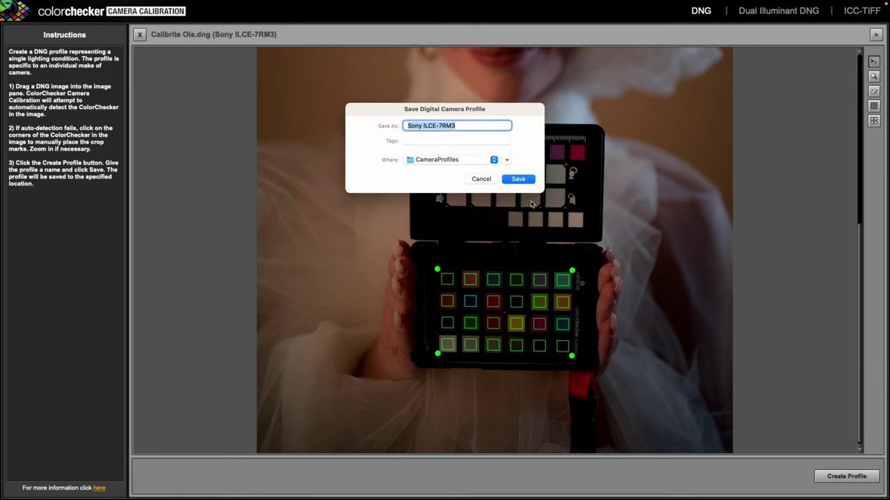
text(Ola Calibrite)
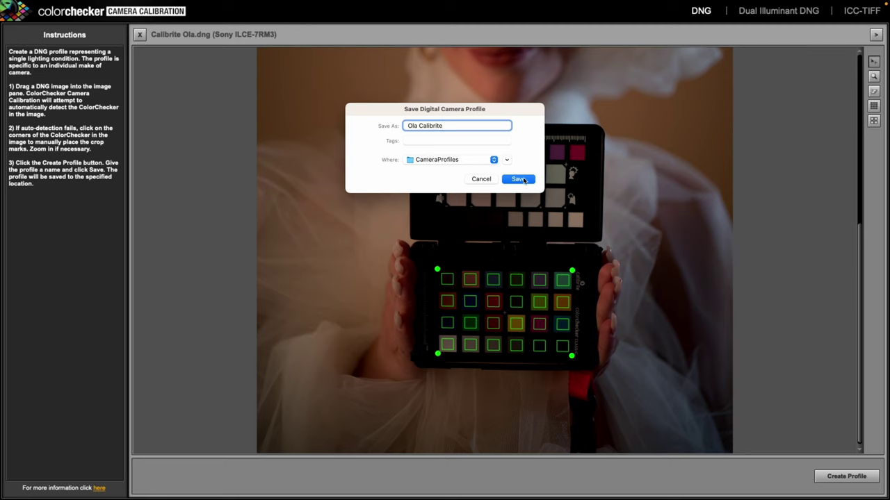
click(521, 179)
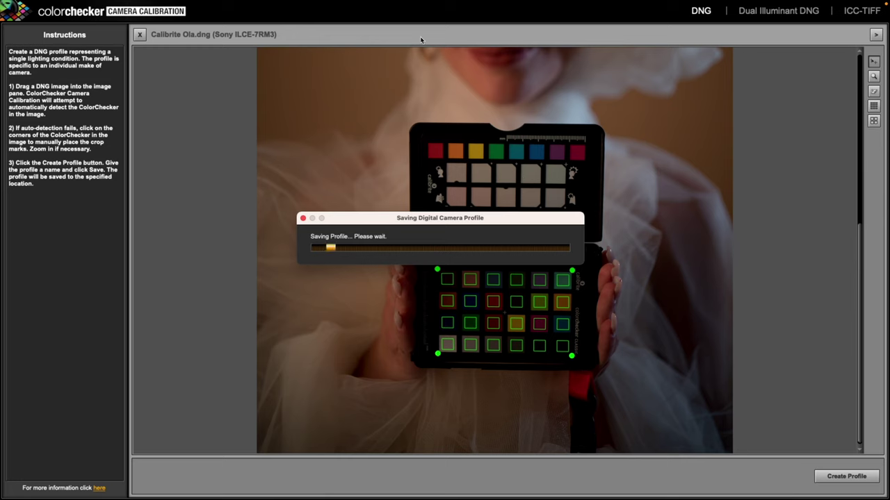
mouse_move(34, 9)
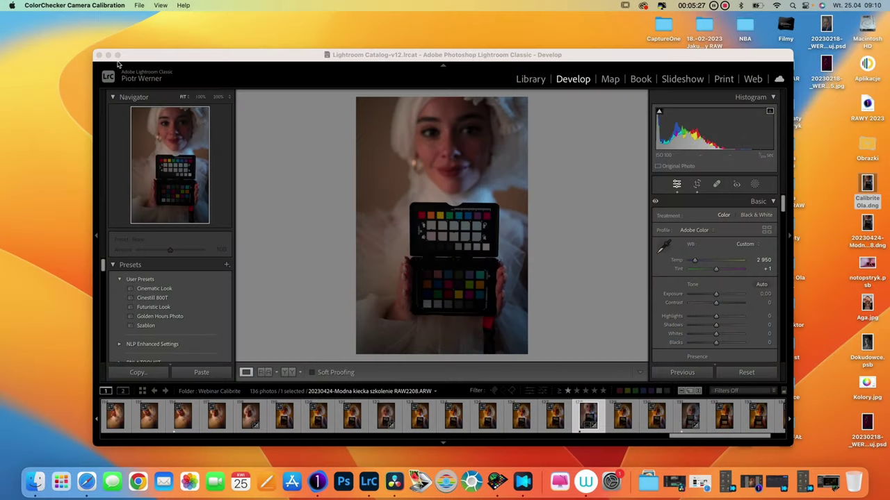
Restart Lightroom Classic, skipping the catalog backup this time, and enlarge its window to full screen
click(132, 57)
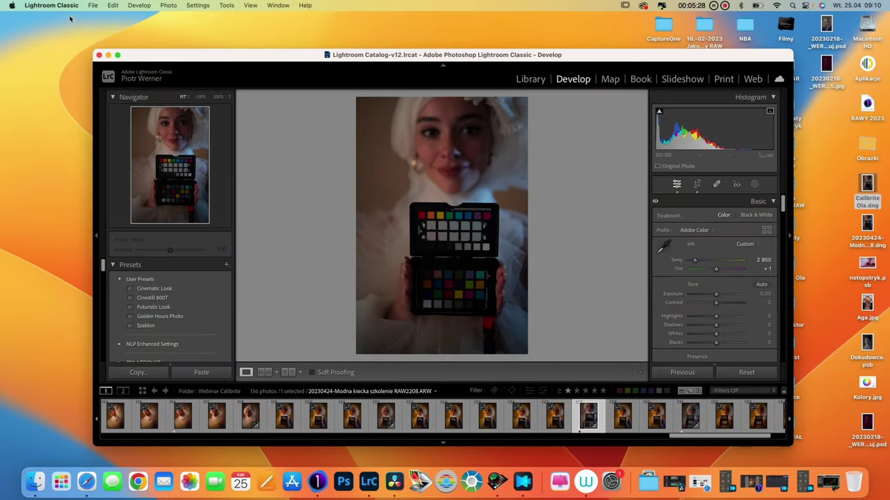
click(52, 6)
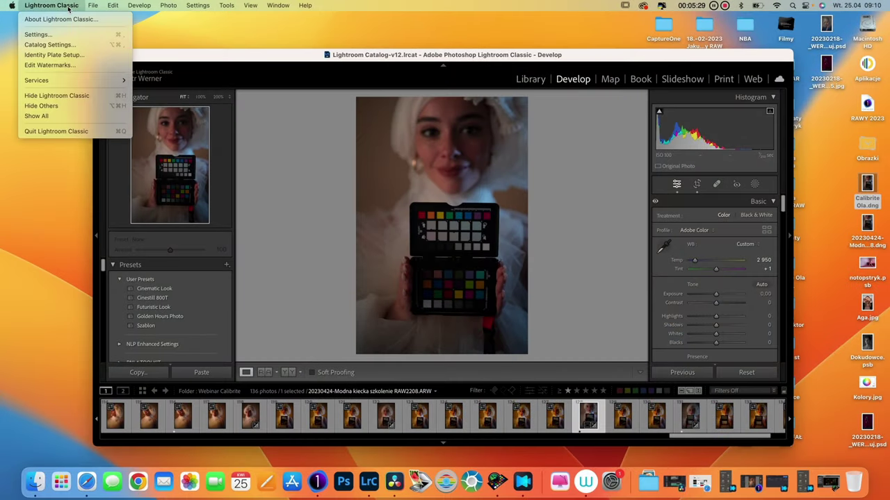
click(51, 132)
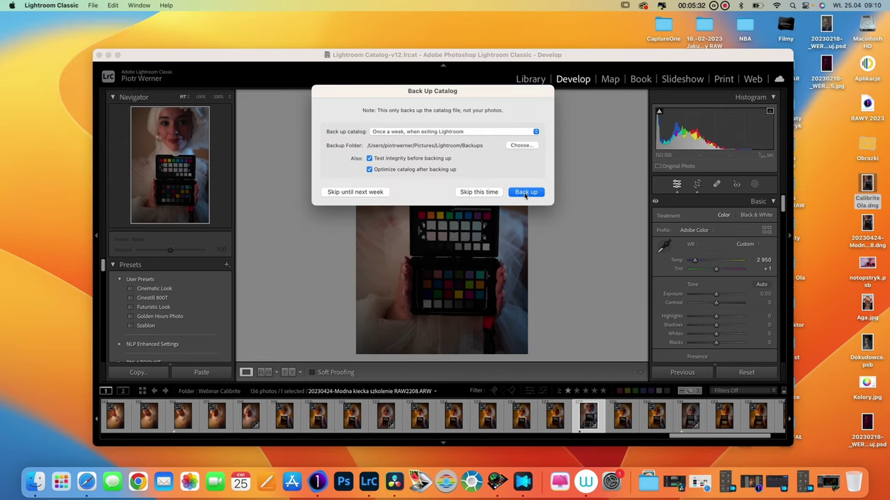
click(497, 193)
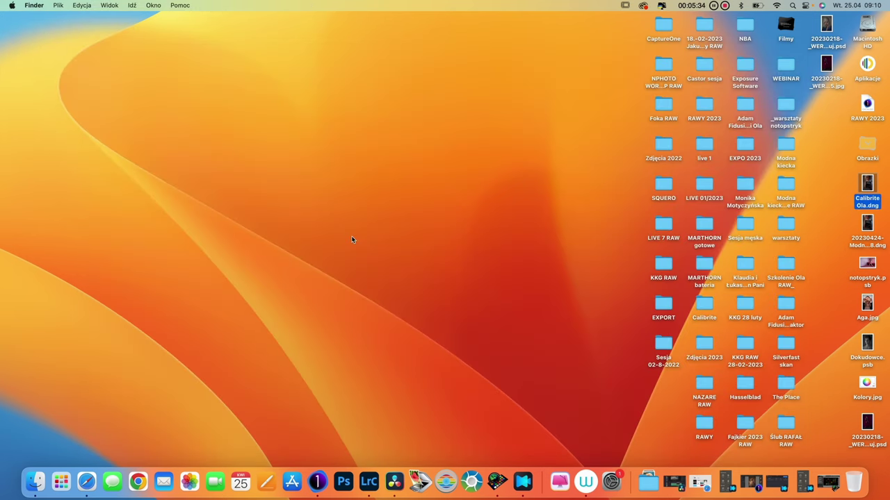
click(361, 490)
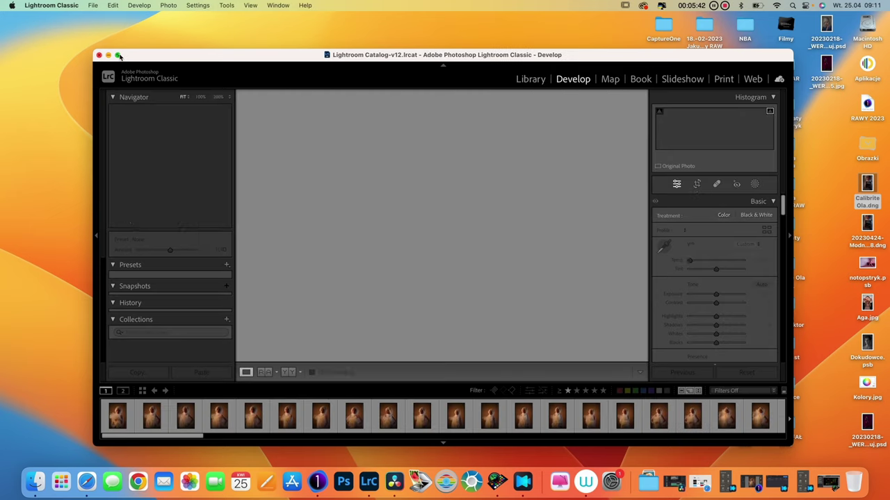
click(118, 56)
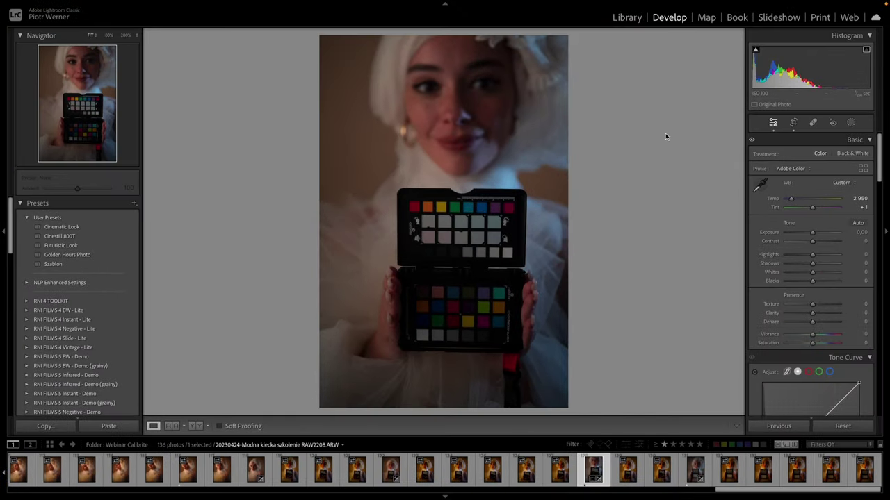
Apply the Ola Calibrite profile from the Profile Browser to the ColorChecker photo
click(790, 169)
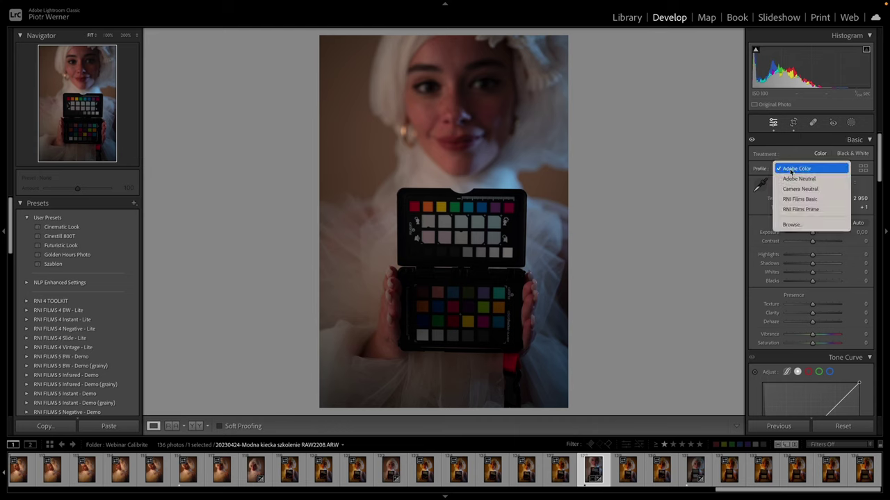
click(791, 224)
scroll(799, 282, down, 3)
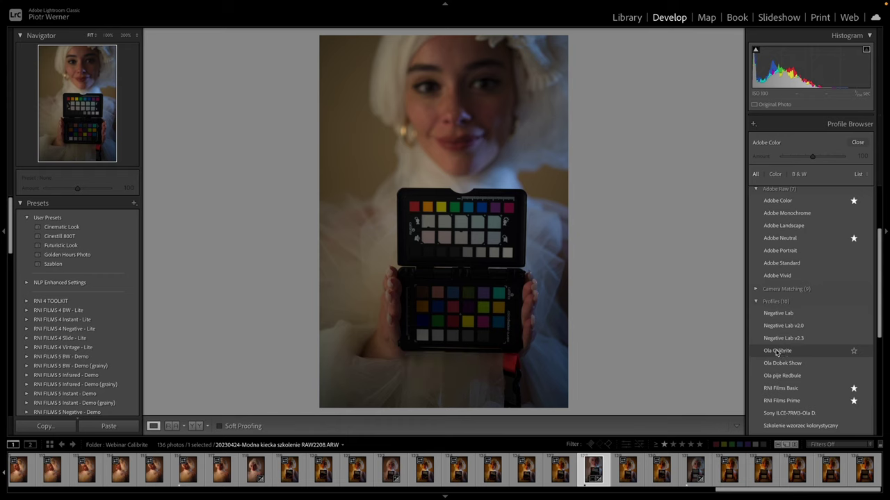
click(782, 352)
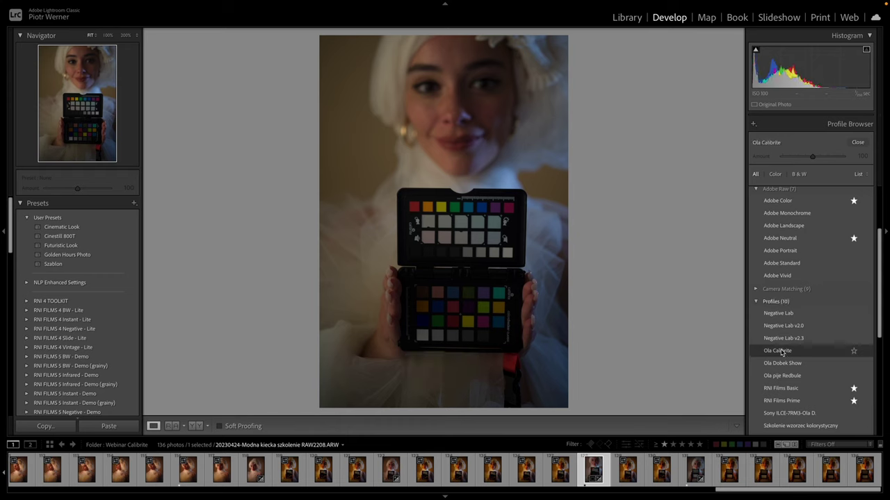
click(858, 143)
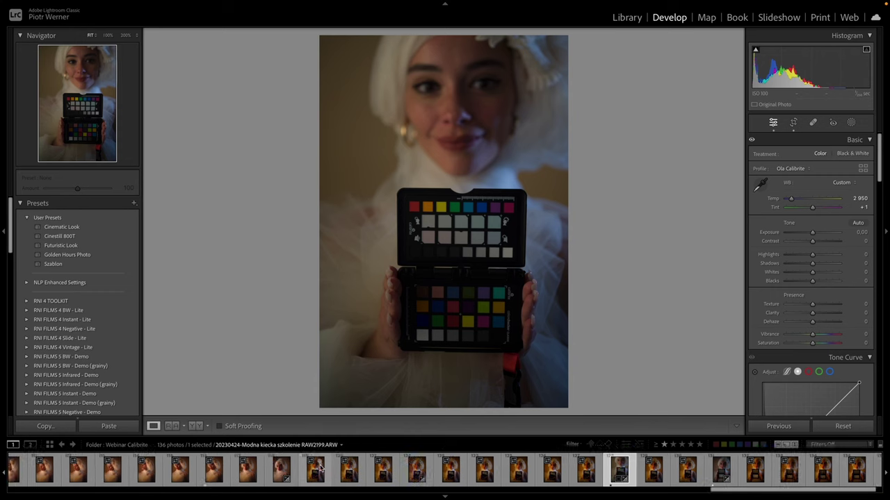
Filter the filmstrip to photos rated one star or higher and open the first portrait
scroll(376, 470, up, 3)
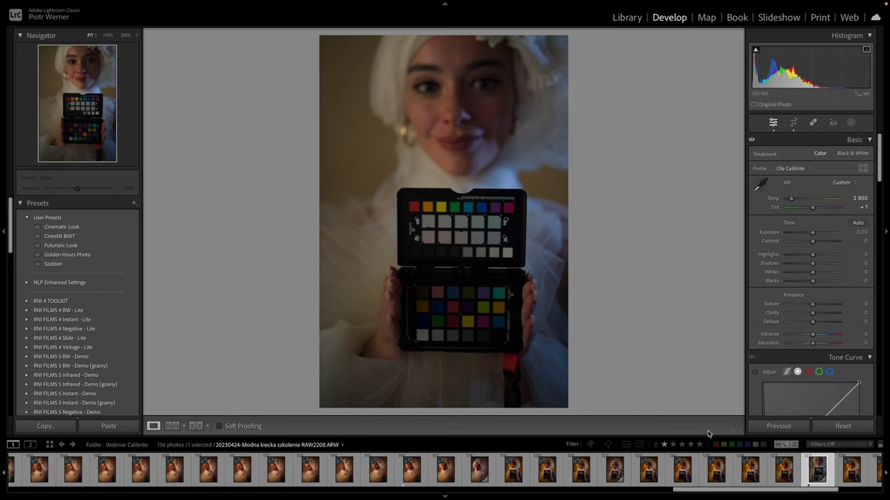
click(668, 446)
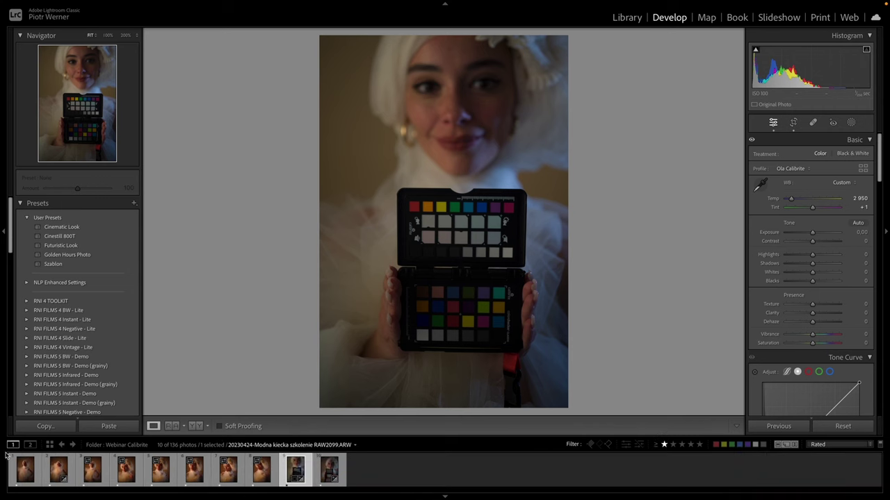
click(33, 475)
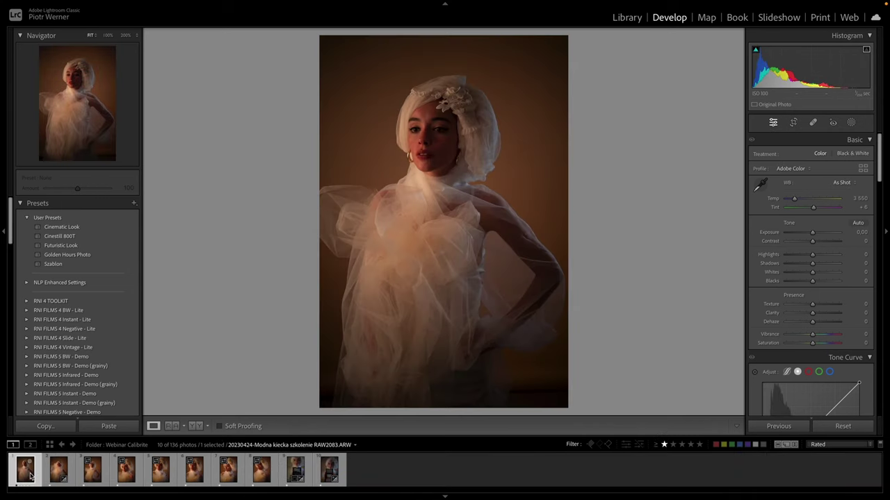
Look through the first four filtered portraits, comparing the colours and white balance of the first two
key(Right)
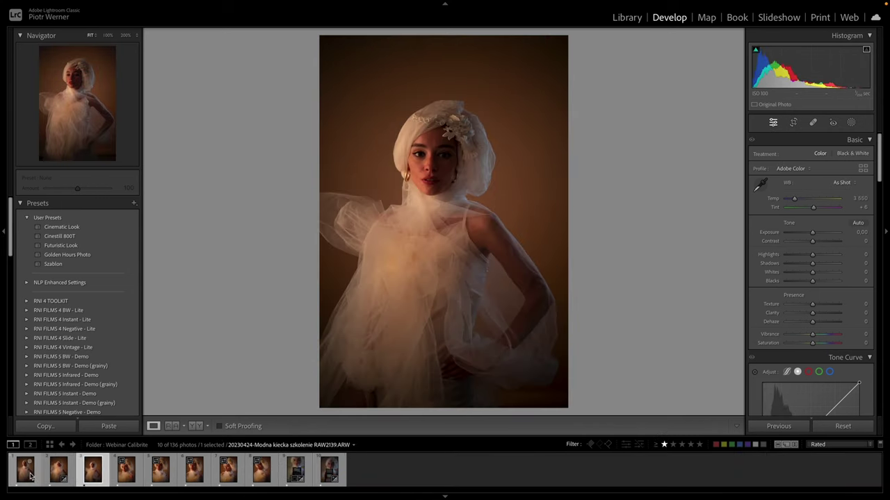
key(Right)
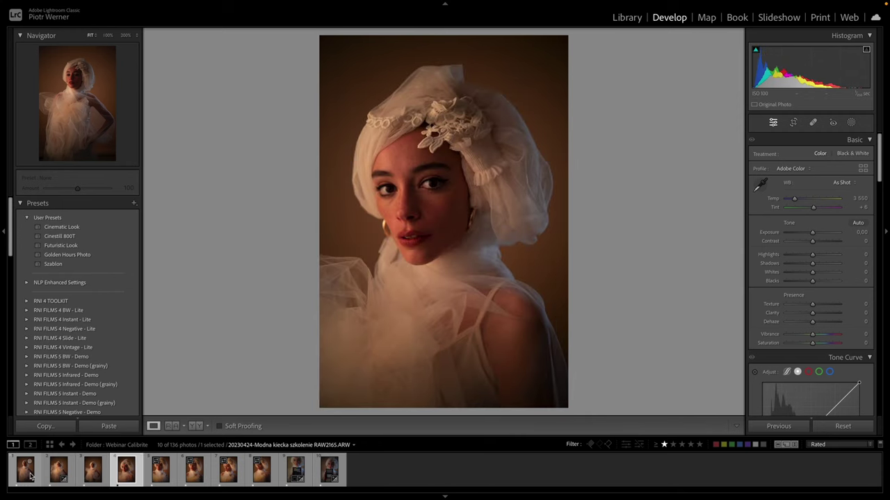
key(Left)
key(Left)
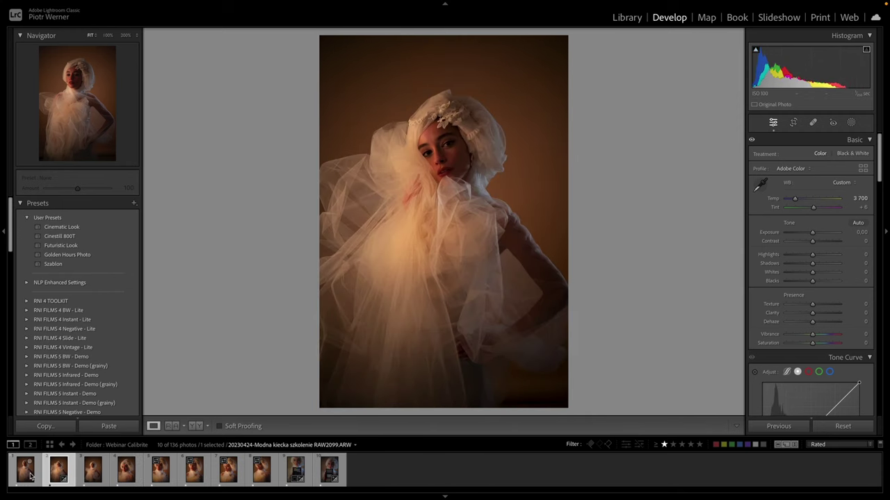
click(29, 475)
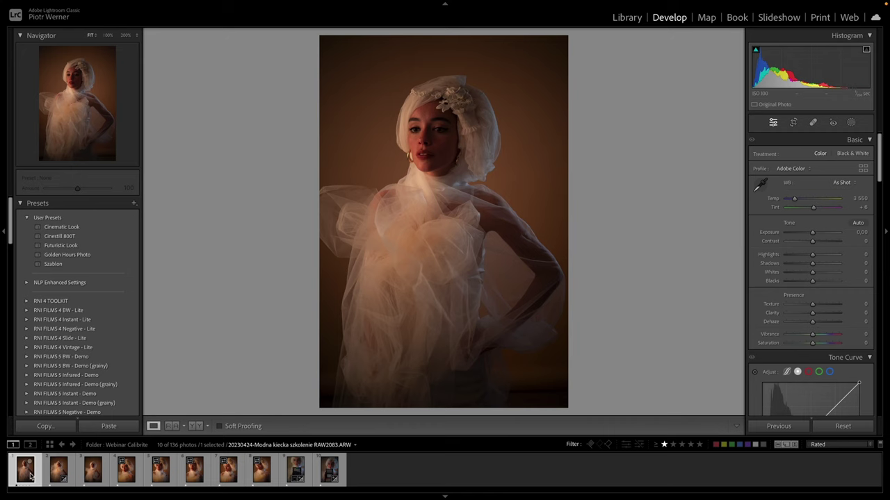
key(Right)
key(Left)
key(Right)
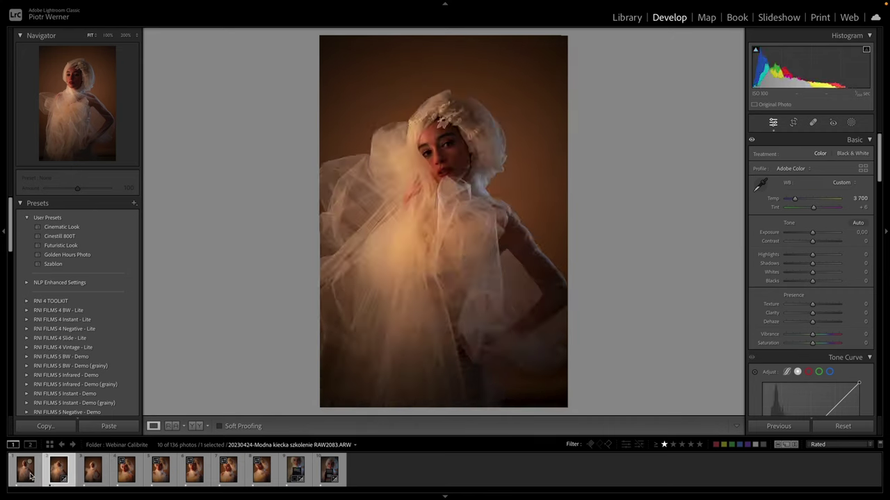
key(Left)
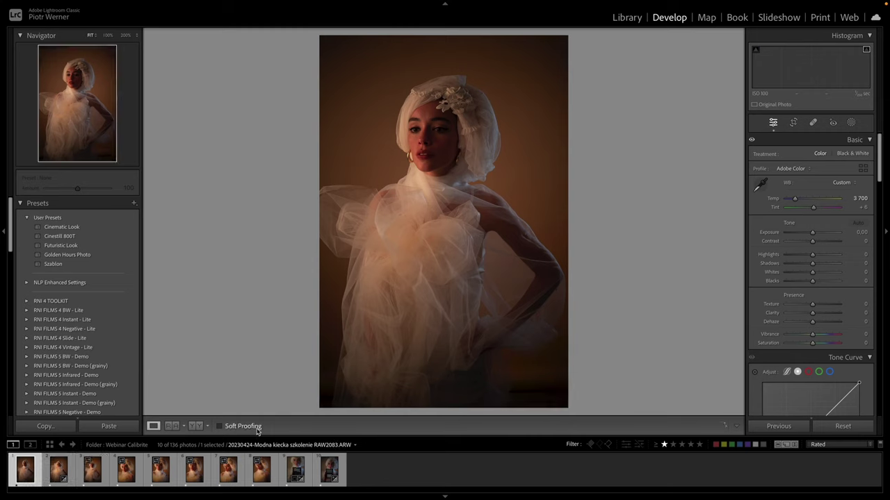
Synchronize the ColorChecker photo's develop settings, including Treatment & Profile and White Balance, to the first portrait
click(291, 473)
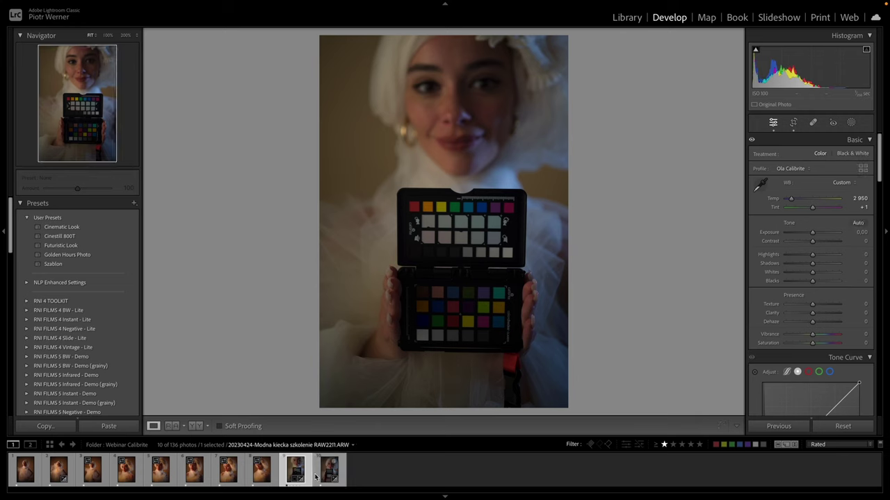
shift+click(28, 475)
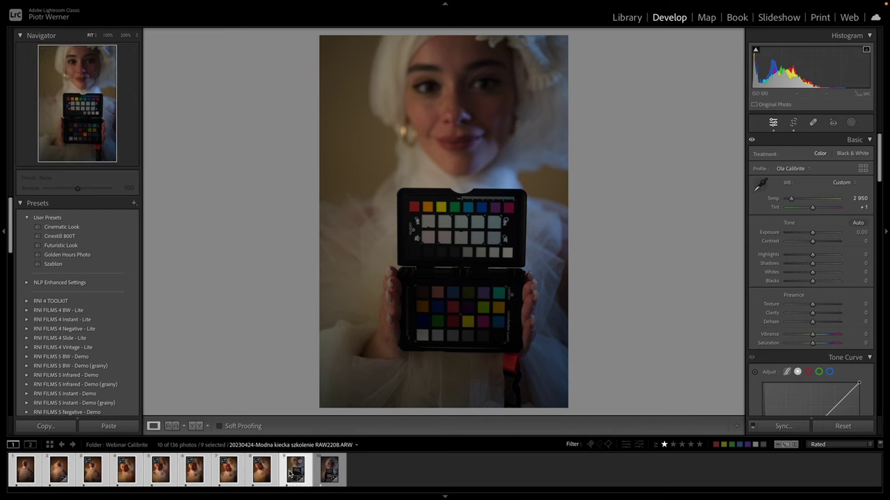
click(290, 474)
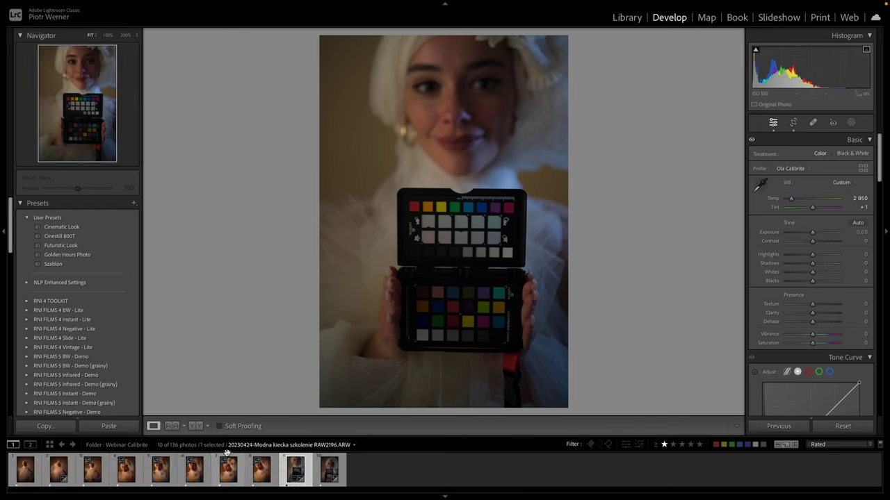
ctrl+click(25, 469)
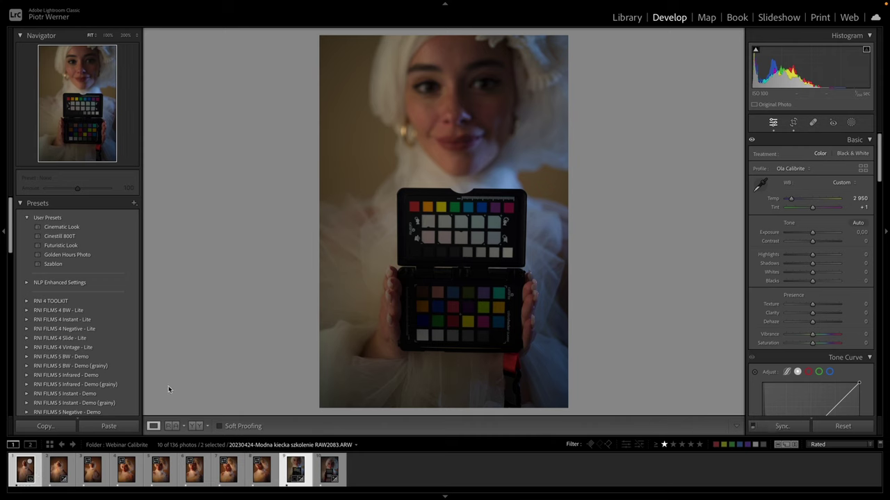
click(783, 426)
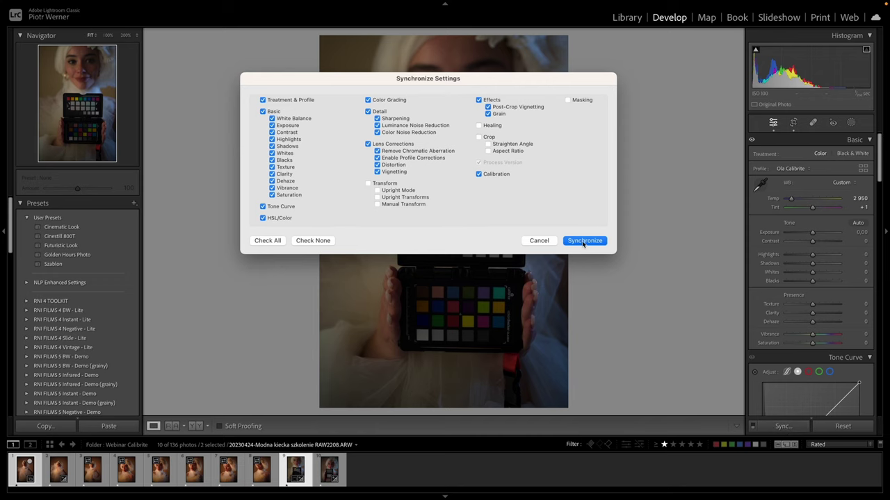
click(584, 241)
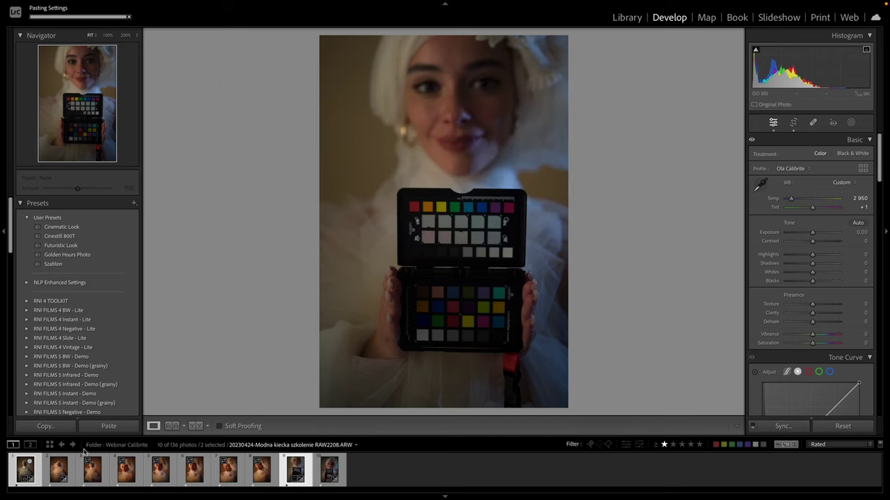
Set the first portrait's white balance temperature to 3133, checking the face at 100% before and after the change
click(25, 474)
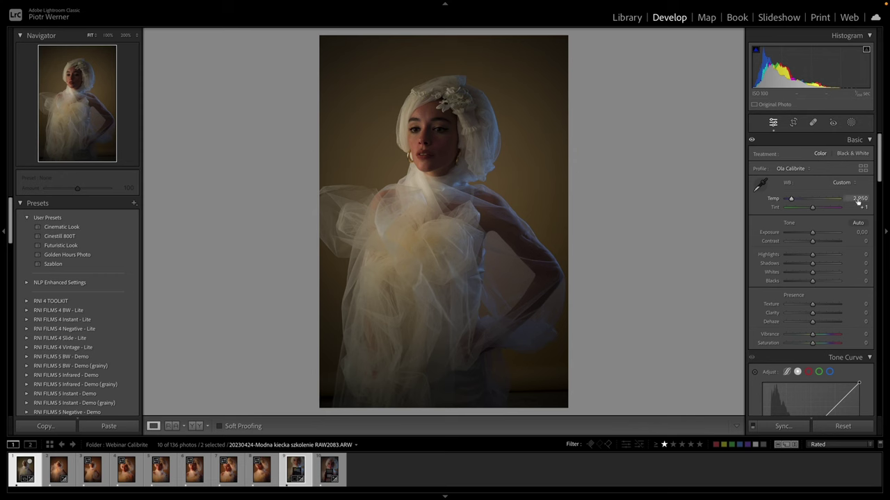
click(427, 134)
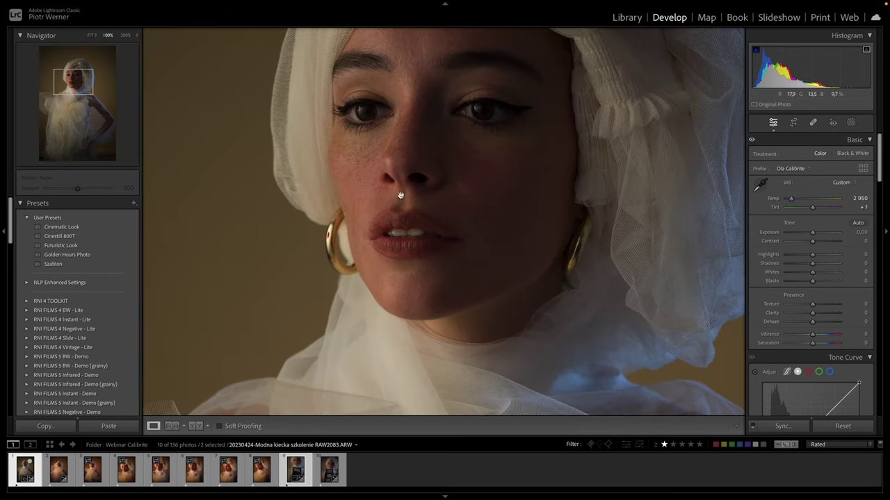
drag(451, 184, 401, 237)
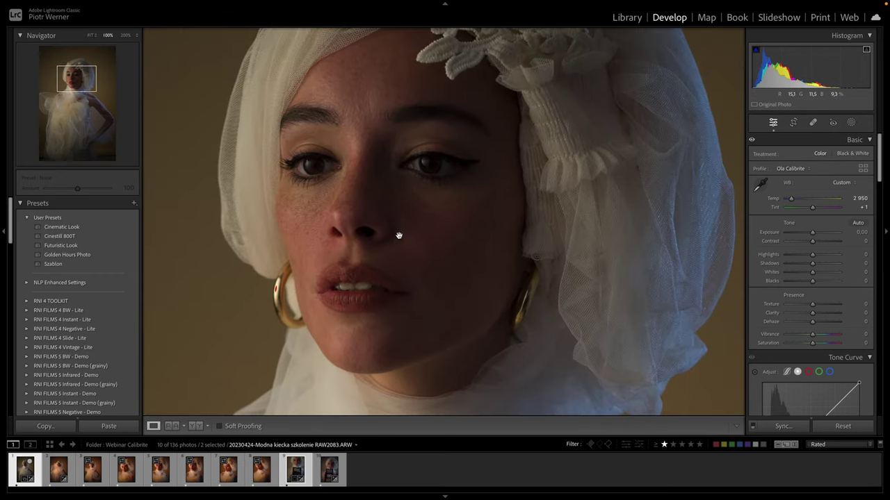
click(397, 234)
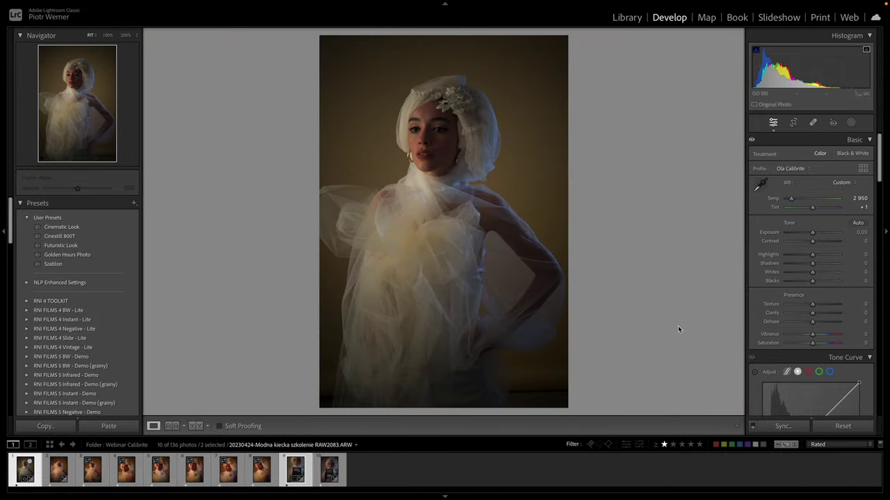
click(859, 199)
text(3205)
key(Return)
drag(859, 198, 866, 198)
click(420, 131)
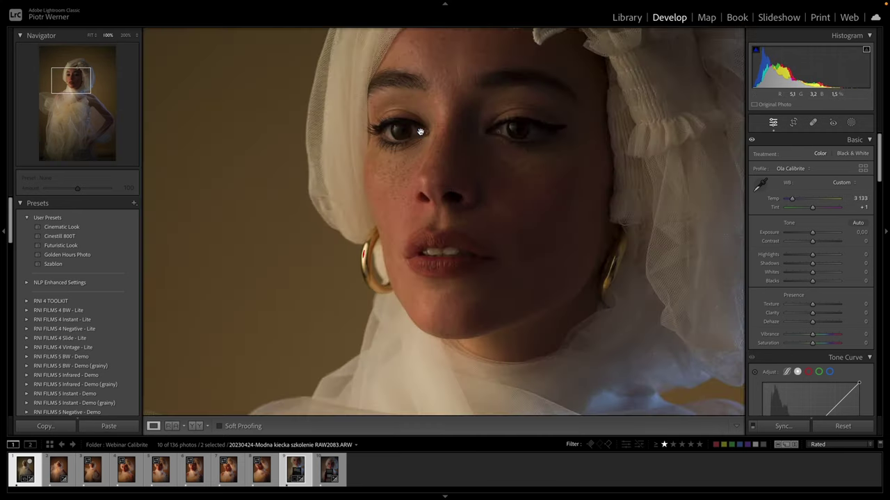
drag(477, 209, 407, 213)
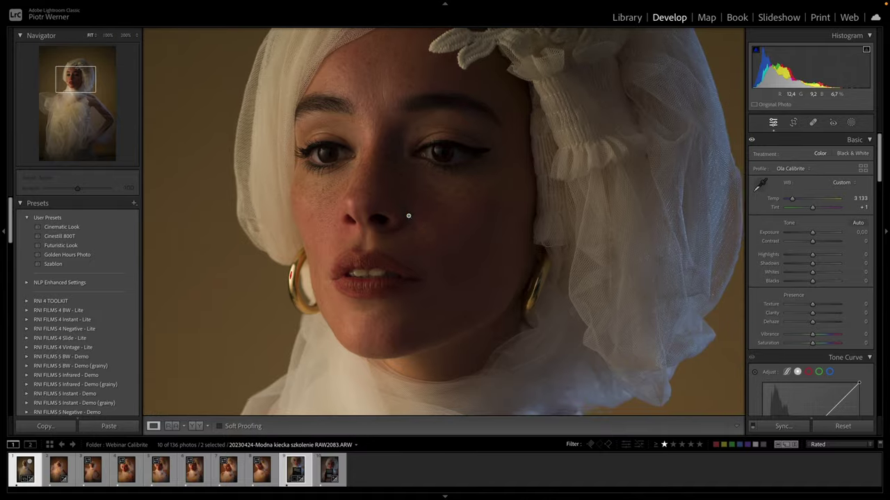
click(408, 215)
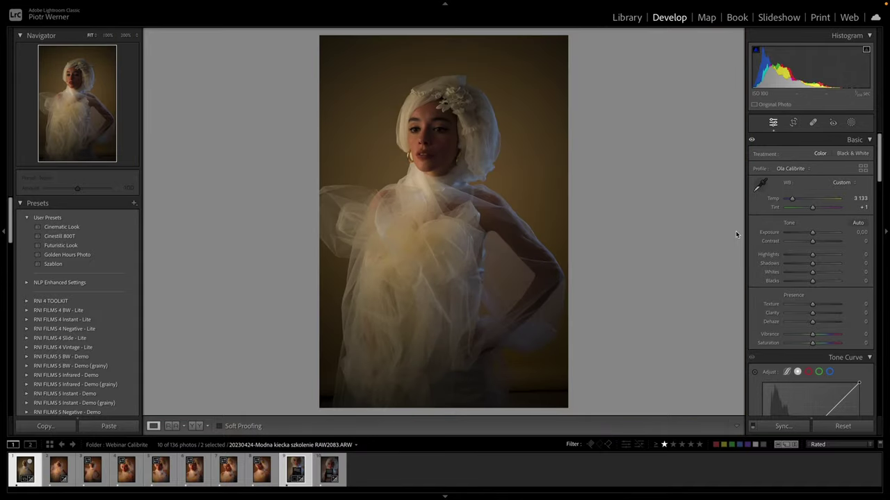
Display the ColorChecker photo in a side-by-side Before & After comparison
click(288, 469)
mouse_move(292, 497)
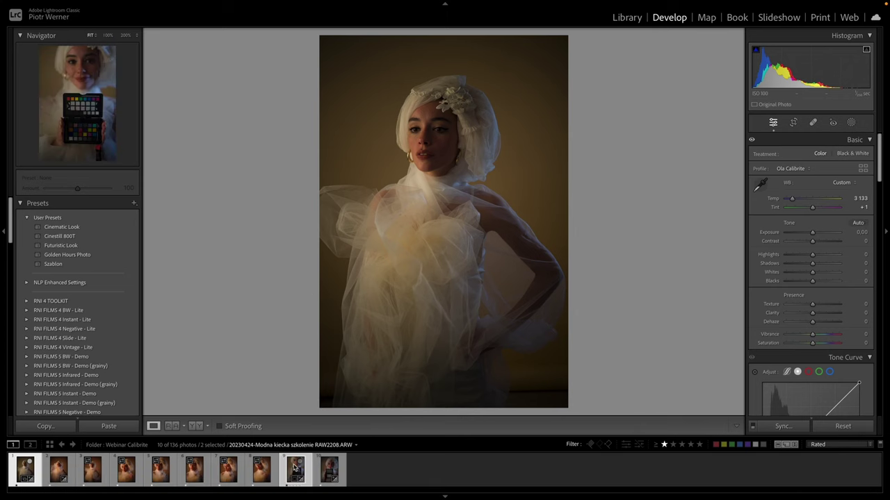
click(296, 469)
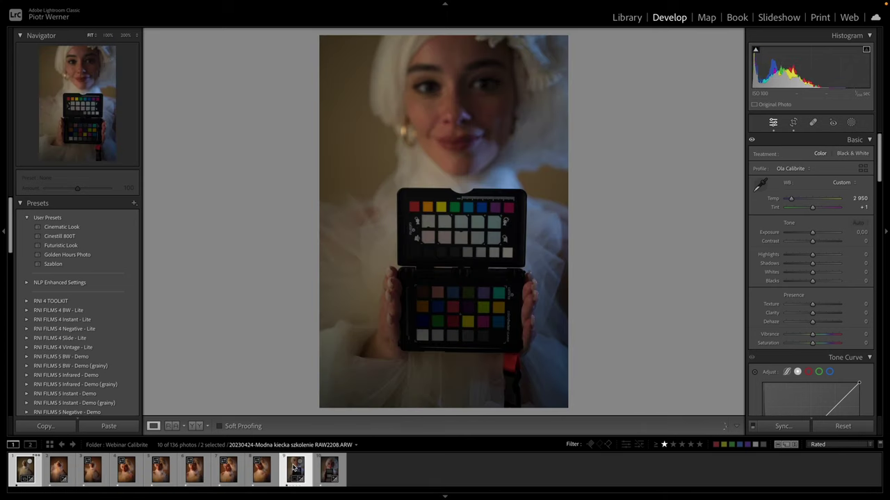
click(197, 426)
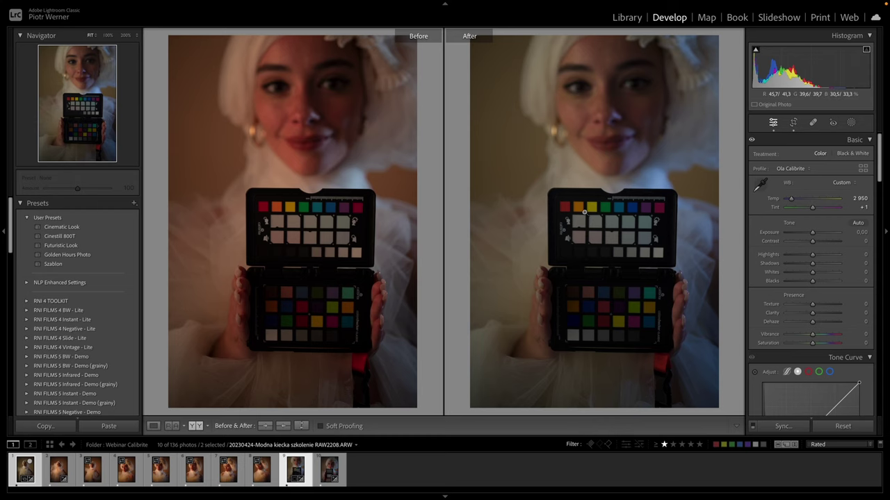
Compare the first portrait before and after calibration in split and side-by-side layouts, and return to the single-photo view
click(195, 425)
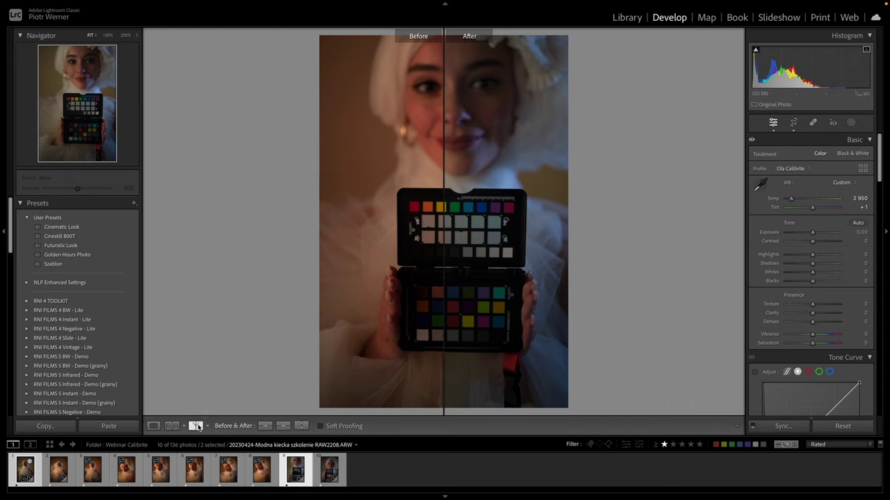
click(38, 473)
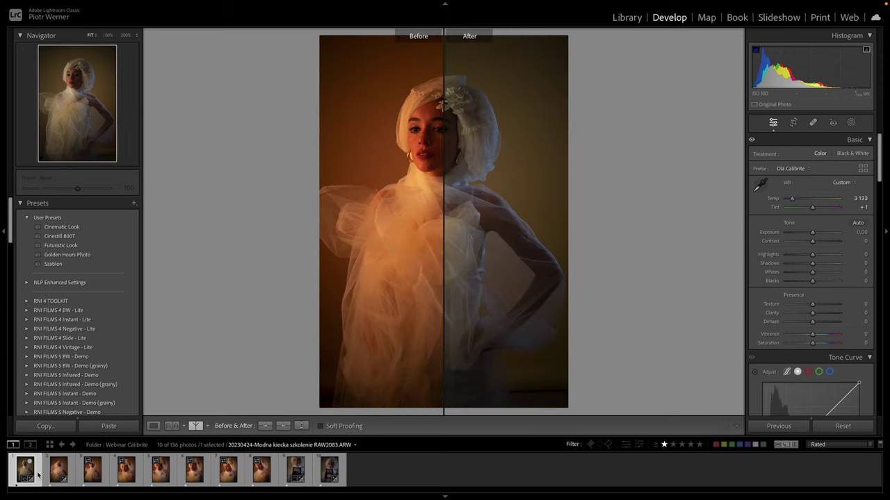
click(196, 428)
click(196, 428)
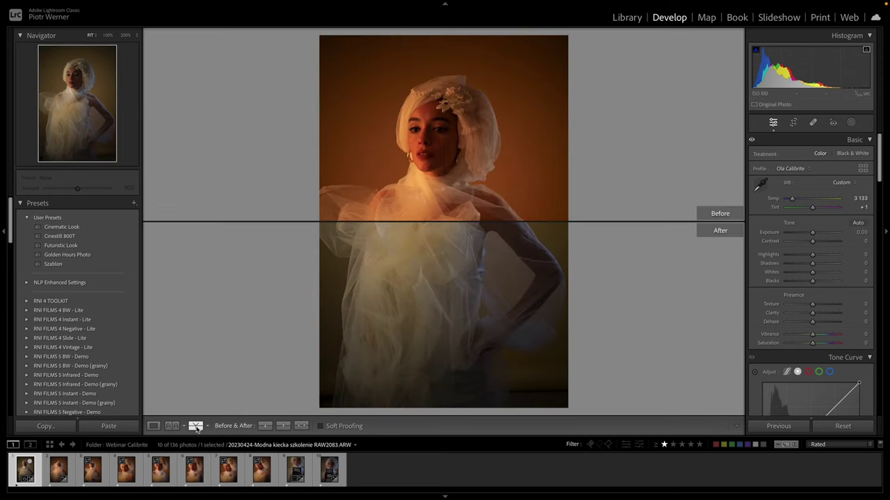
click(196, 428)
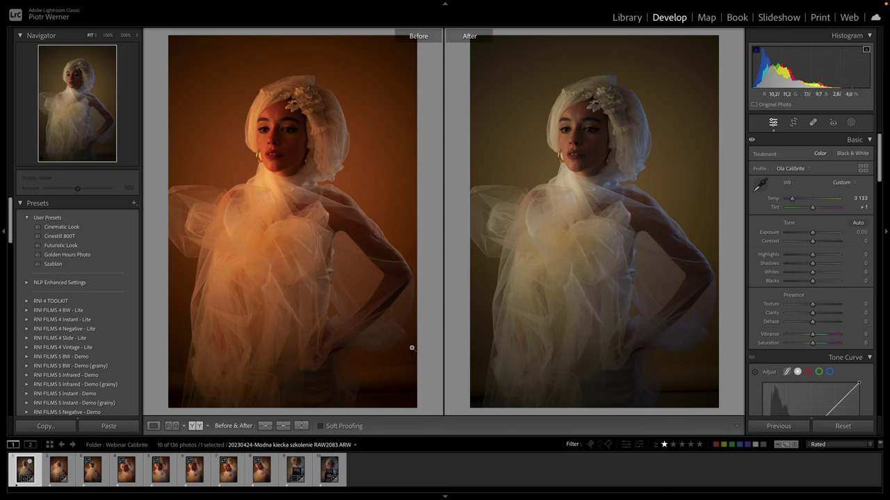
click(153, 426)
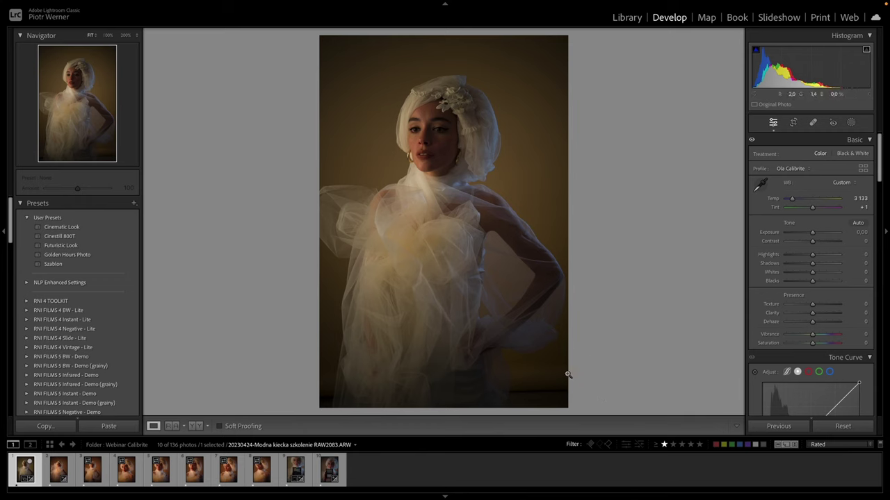
Crop the first portrait tighter at the original aspect ratio, trimming the empty area below the hips and along both sides
click(793, 123)
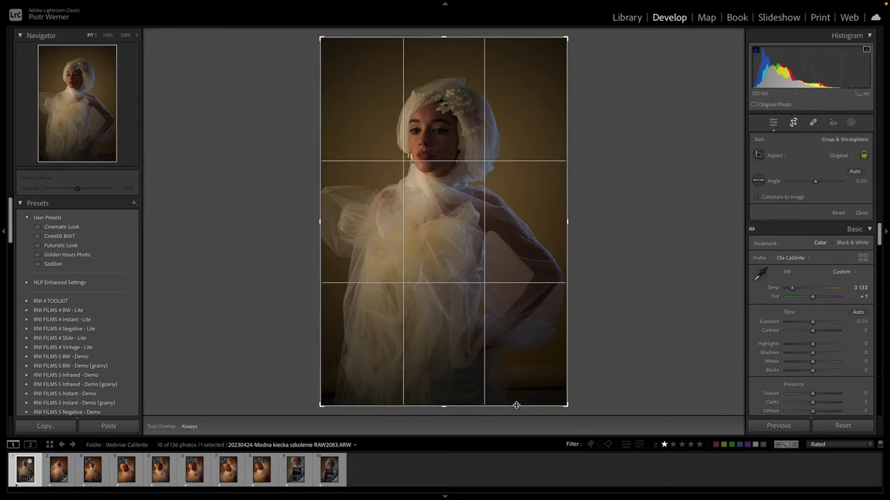
drag(568, 405, 553, 382)
drag(482, 299, 471, 300)
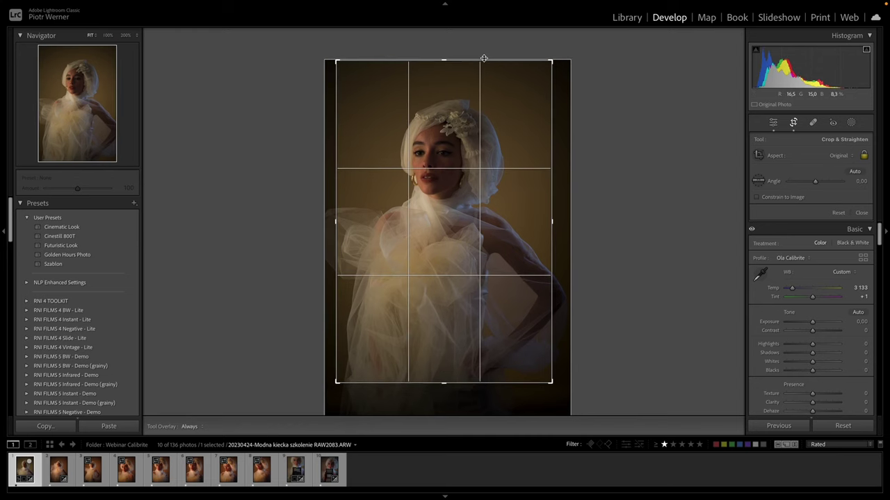
drag(462, 128, 469, 128)
key(Return)
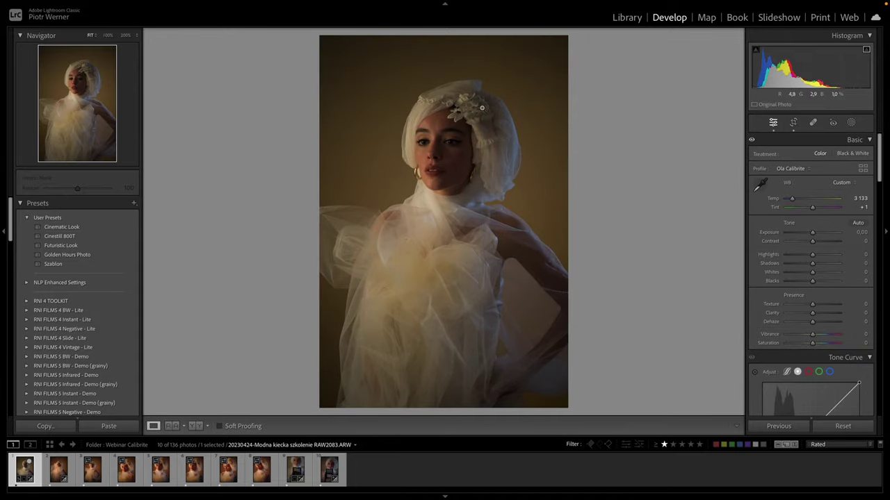
Reposition the first portrait within its existing crop to shift the model slightly left and up, and inspect the face at 100%
click(793, 122)
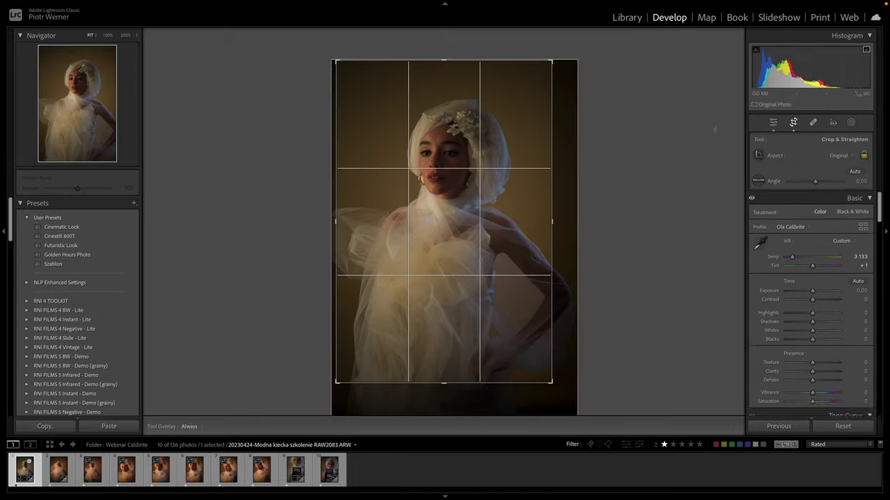
drag(506, 190, 497, 187)
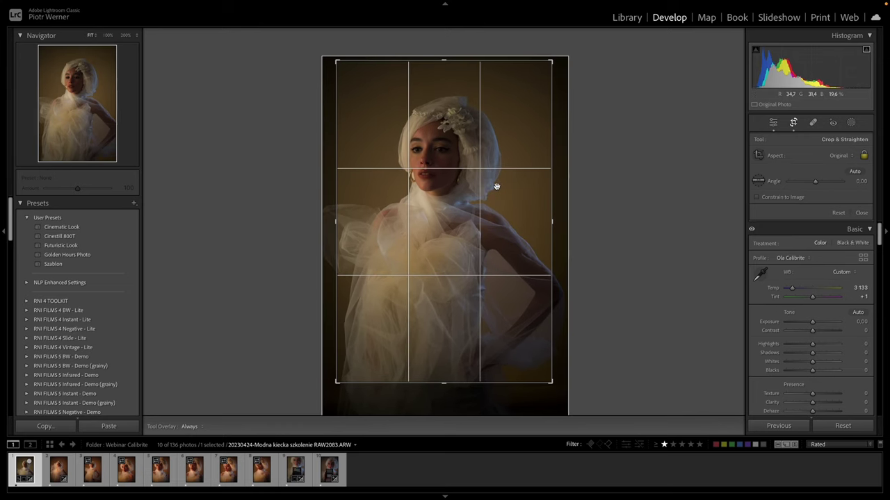
key(Return)
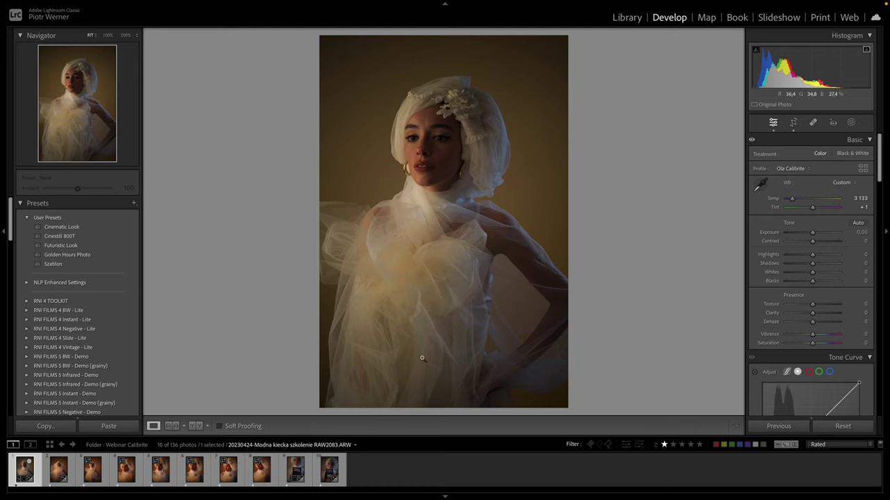
click(436, 139)
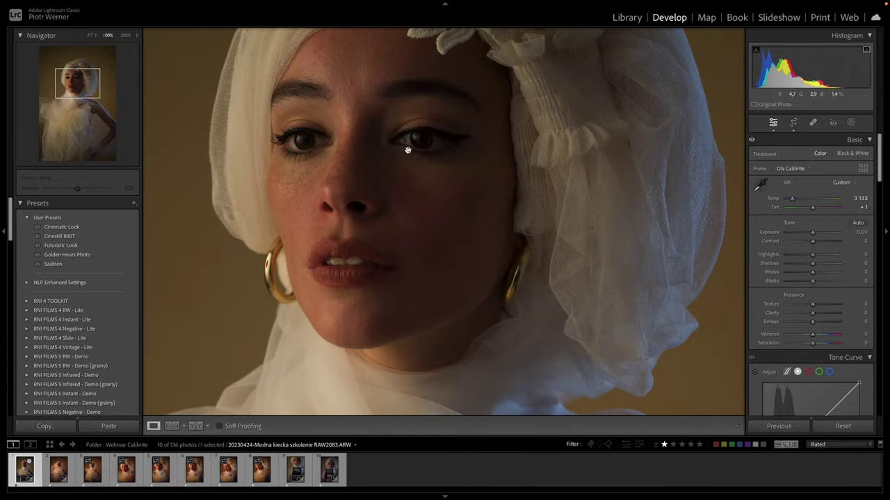
click(426, 158)
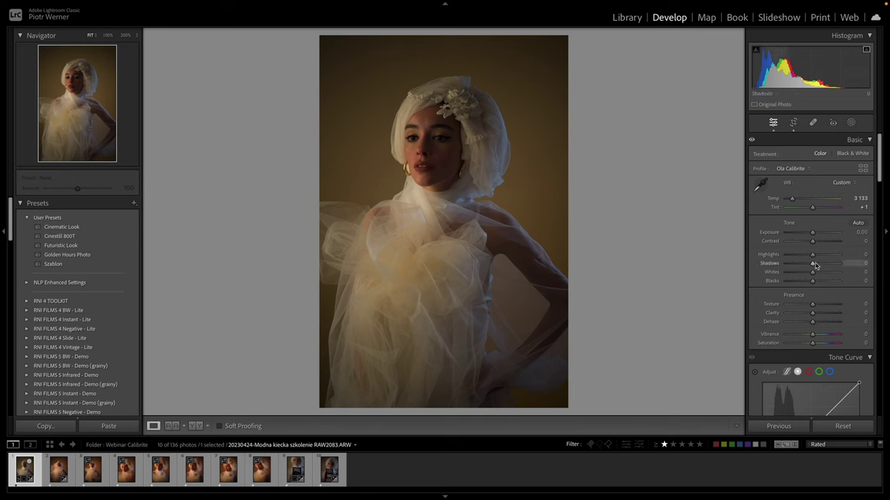
Set the first portrait's Exposure to -0.35, Contrast to -58, Highlights to -79, Shadows to +57, Whites to -49 and Blacks to +47
drag(816, 266, 828, 264)
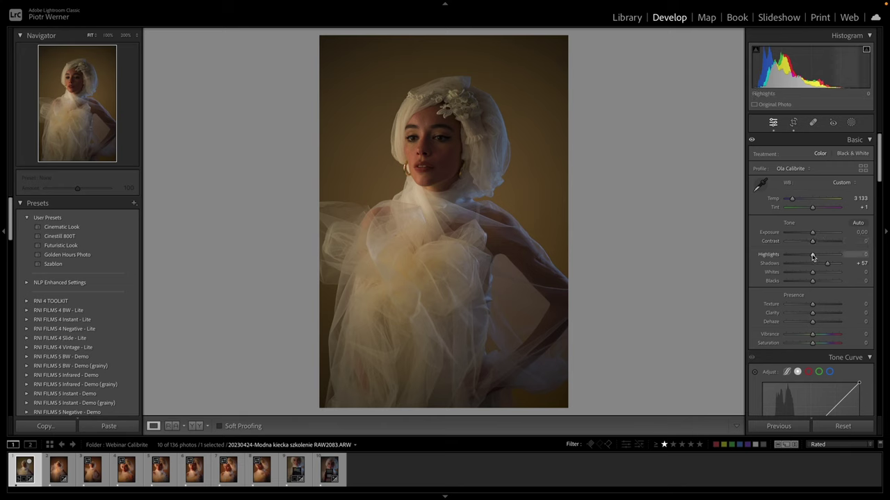
drag(814, 235, 812, 235)
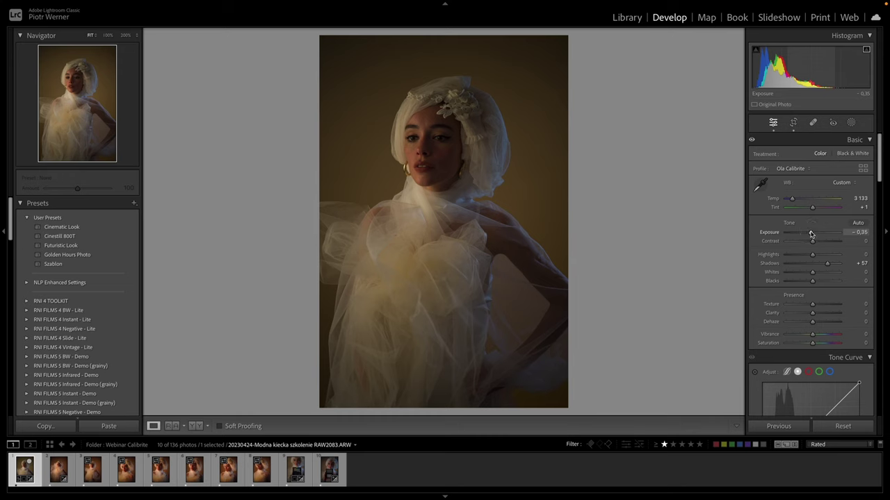
drag(811, 255, 798, 258)
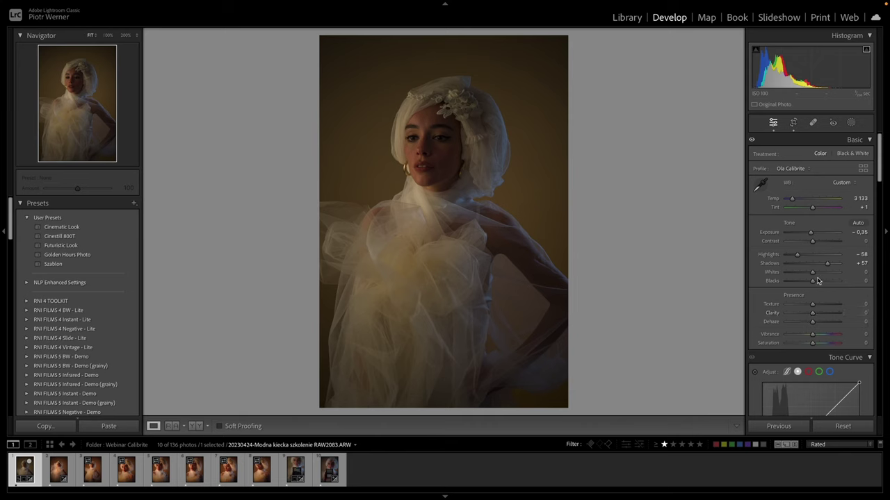
mouse_move(812, 280)
mouse_down()
mouse_move(827, 282)
mouse_move(805, 275)
mouse_up()
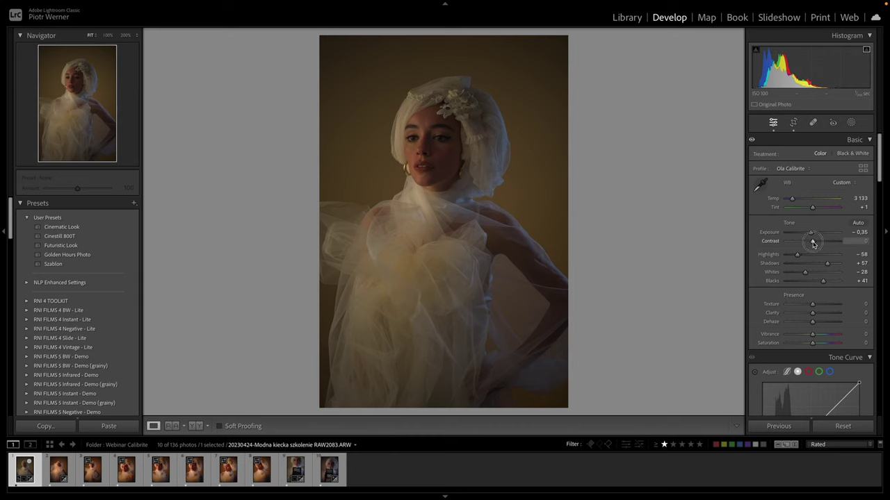
drag(812, 240, 791, 256)
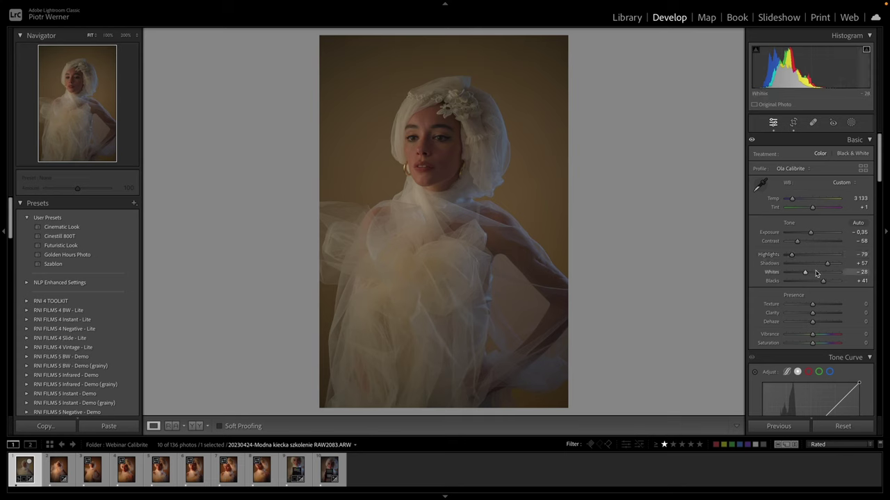
drag(807, 273, 826, 284)
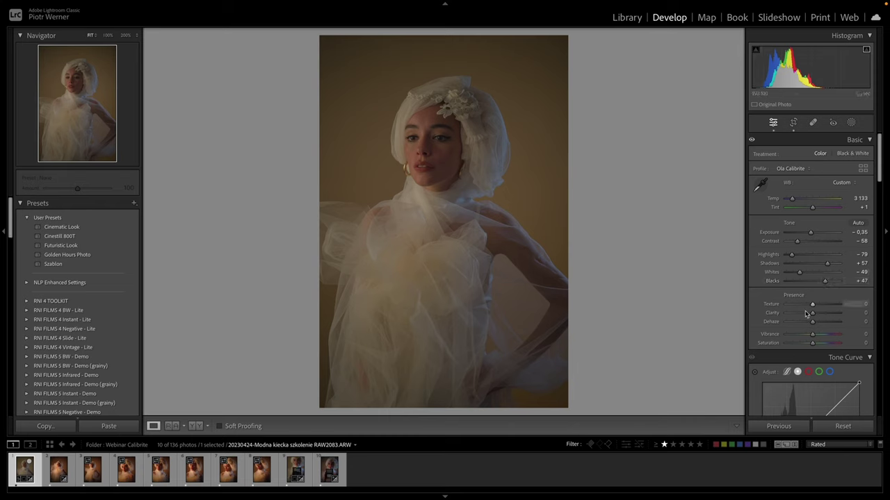
Set the first portrait's Sharpening Amount to 0 and look through the remaining develop settings down to Calibration
scroll(810, 311, down, 15)
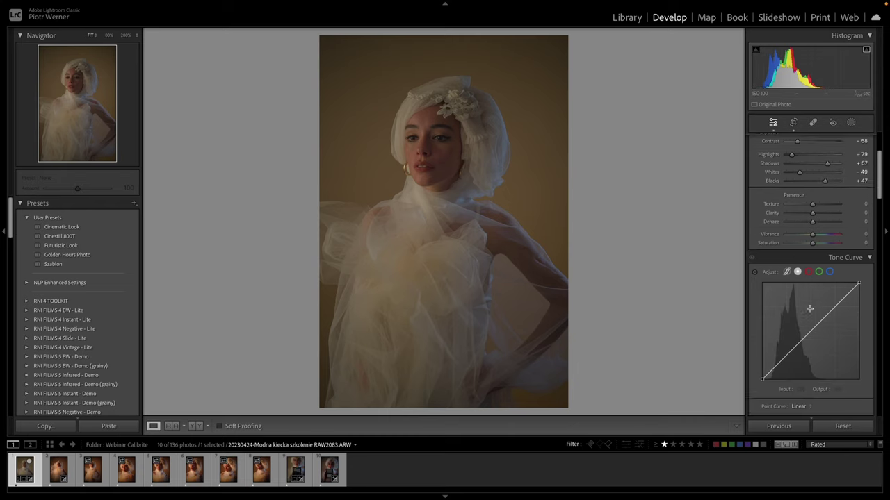
scroll(810, 311, down, 10)
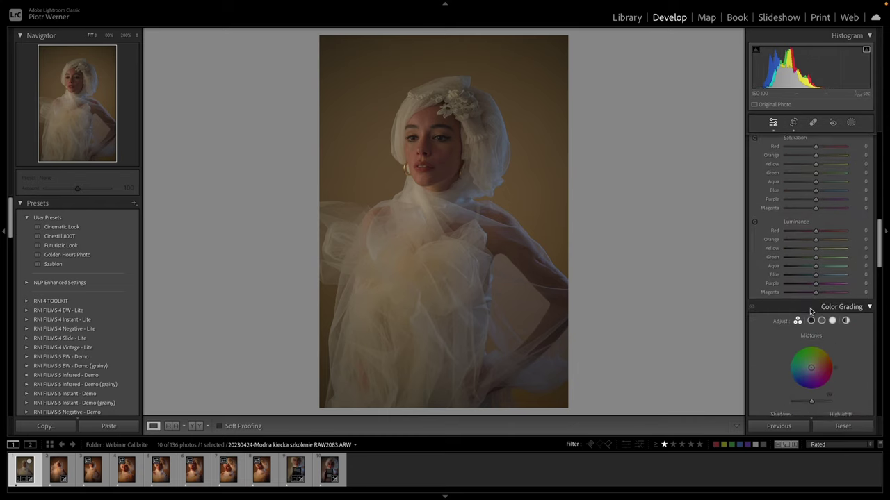
scroll(811, 310, down, 1)
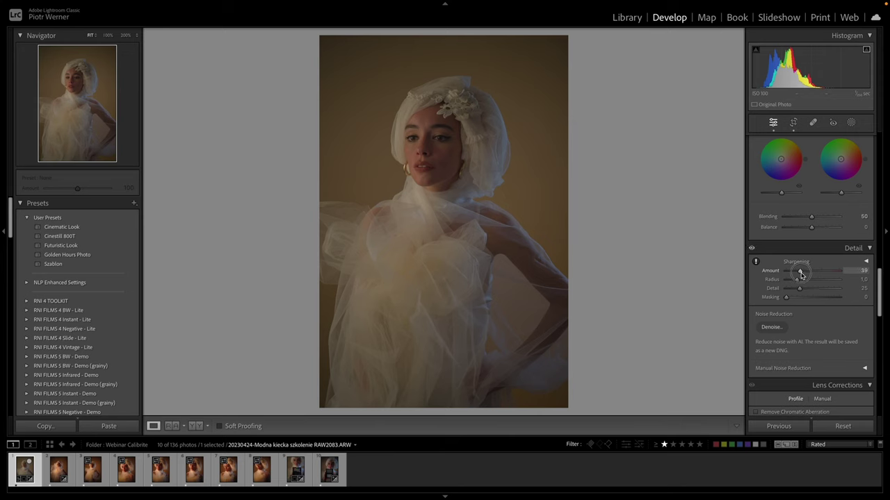
drag(800, 274, 744, 277)
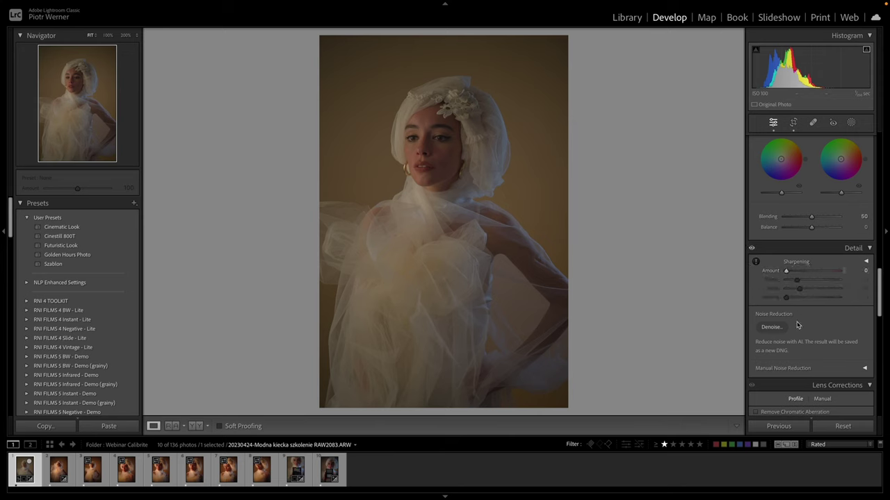
scroll(797, 325, down, 4)
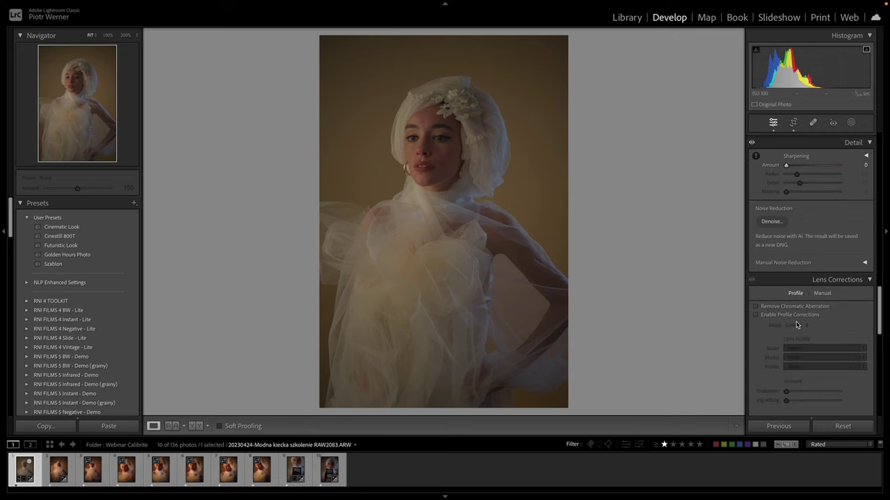
scroll(797, 326, down, 7)
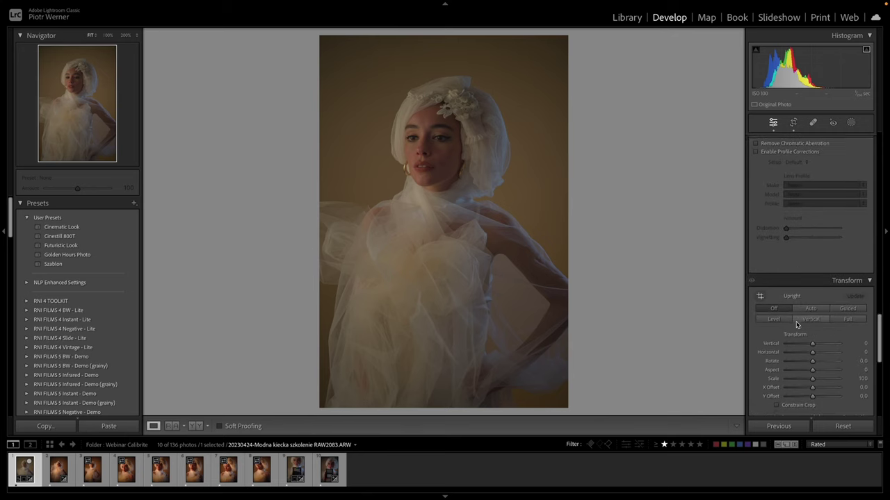
scroll(798, 325, down, 8)
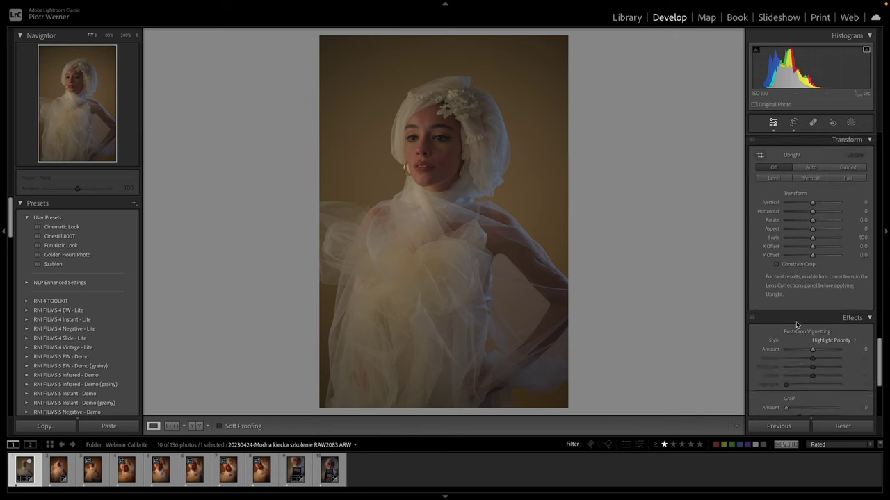
scroll(797, 325, up, 10)
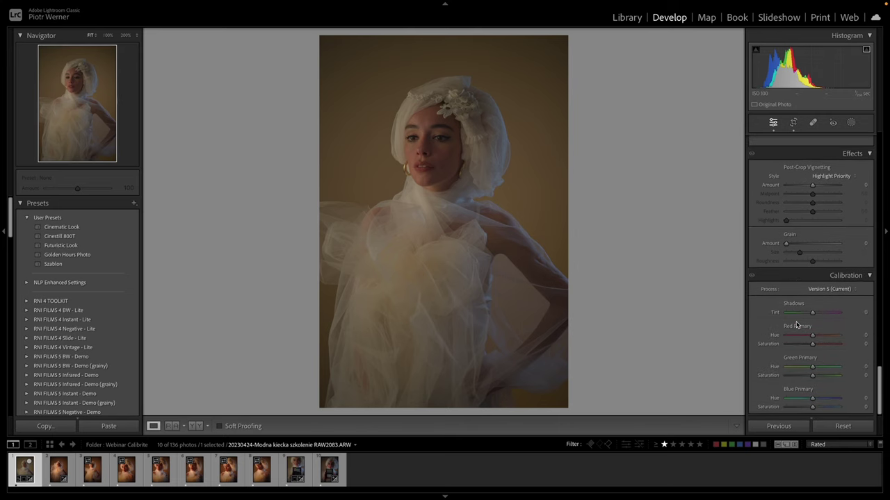
scroll(797, 329, up, 15)
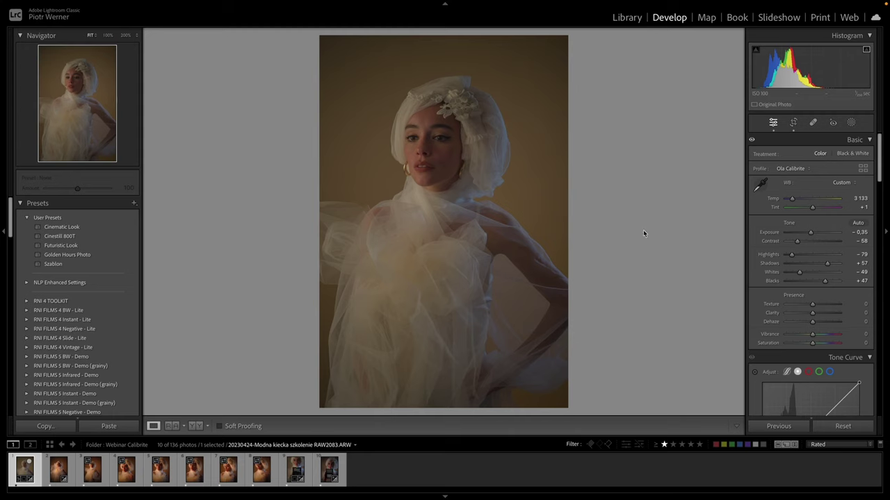
Send the adjusted first portrait from Lightroom Classic to Adobe Photoshop 2023 for editing
mouse_move(167, 4)
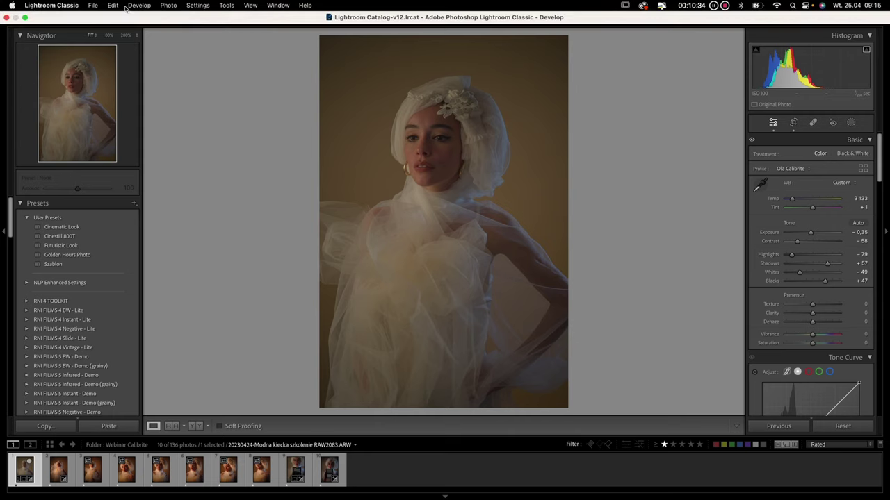
click(169, 6)
mouse_move(271, 60)
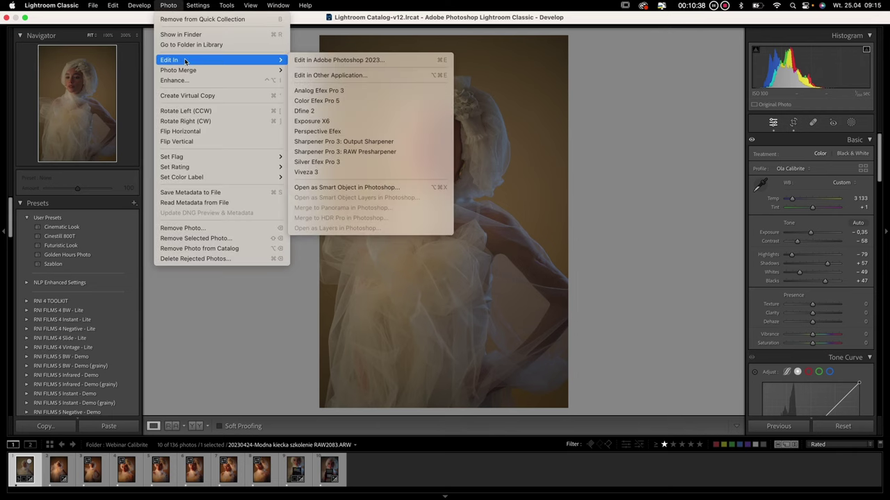
click(315, 61)
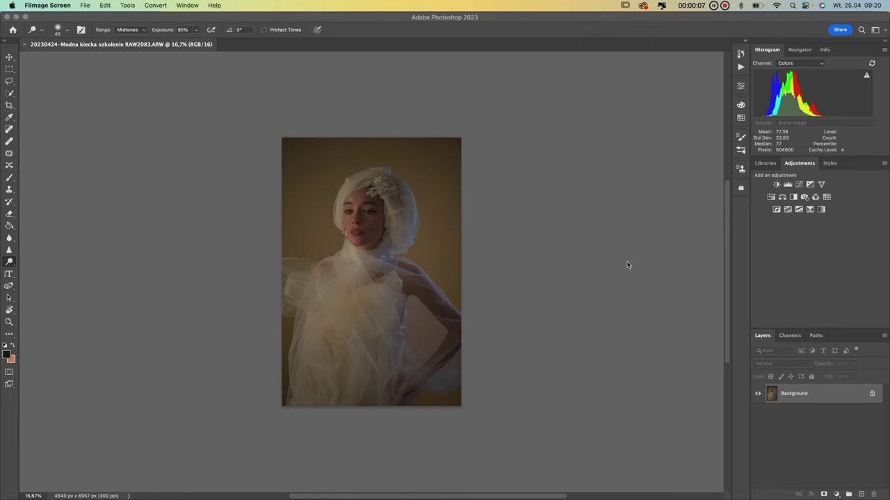
Extend the Layers panel upward to just below the adjustment presets, and check that the Photography workspace is selected
click(838, 334)
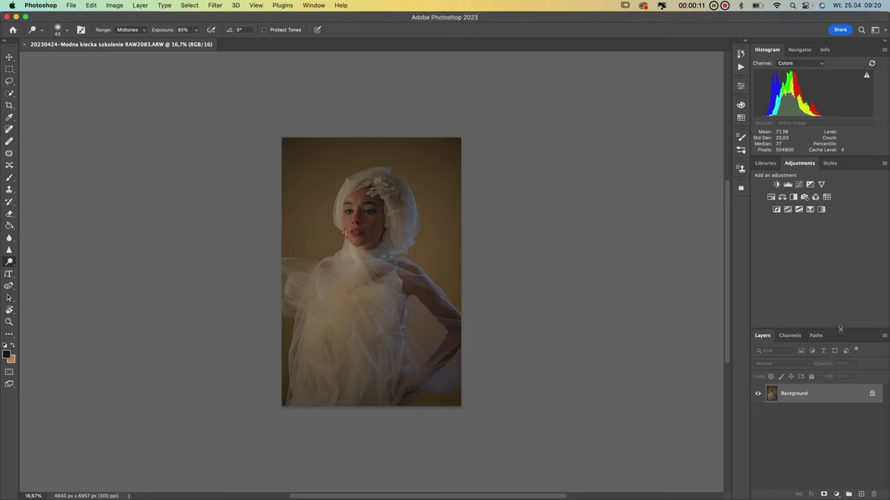
drag(840, 331, 837, 218)
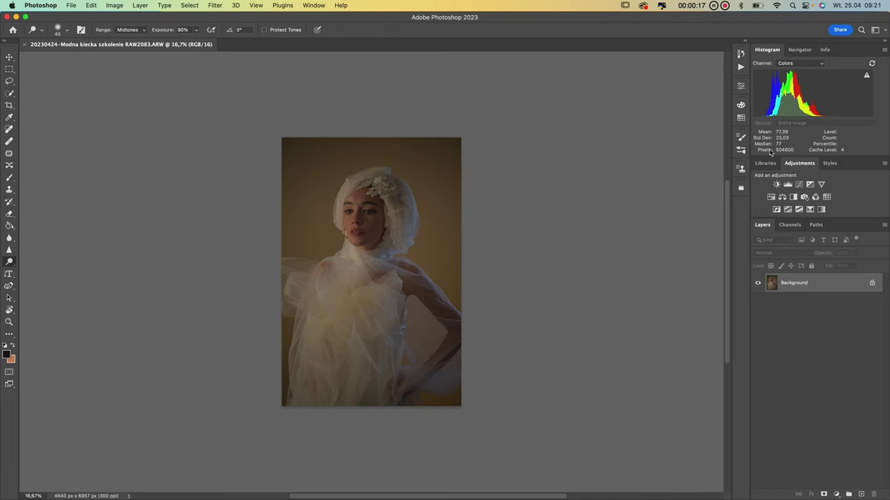
click(876, 30)
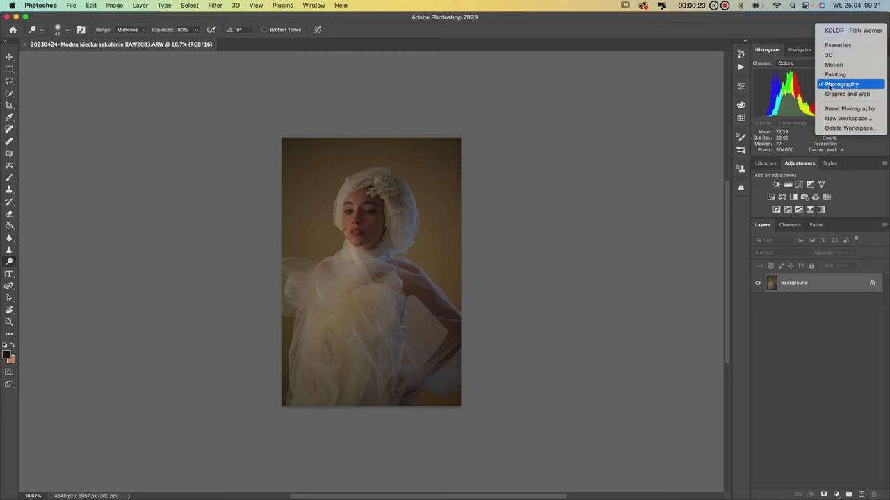
click(876, 31)
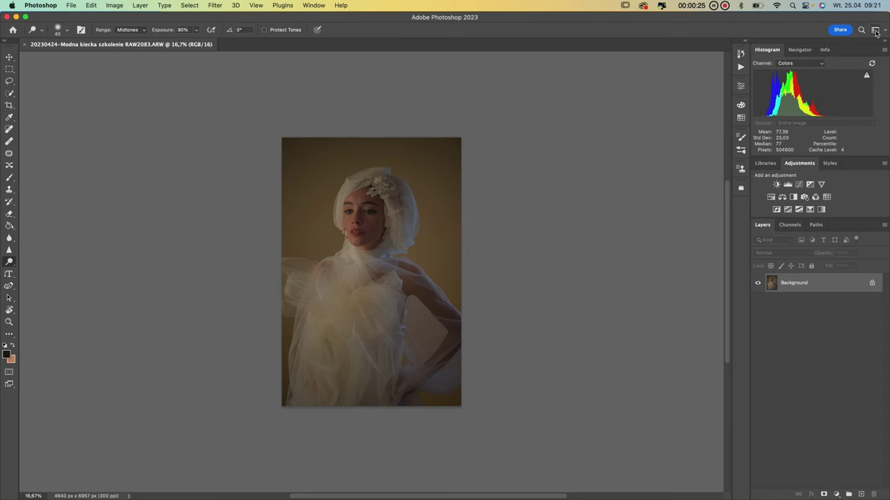
Check the list of available workspaces without changing it, and switch to the Move tool
click(875, 31)
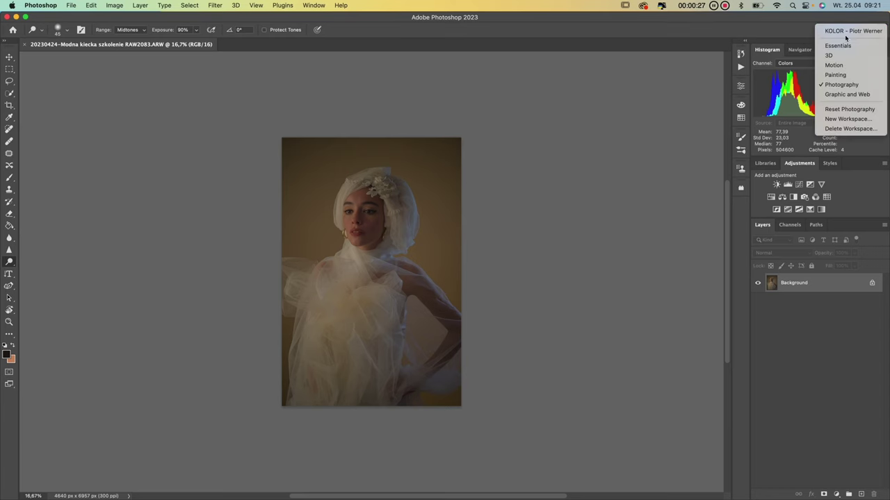
click(797, 28)
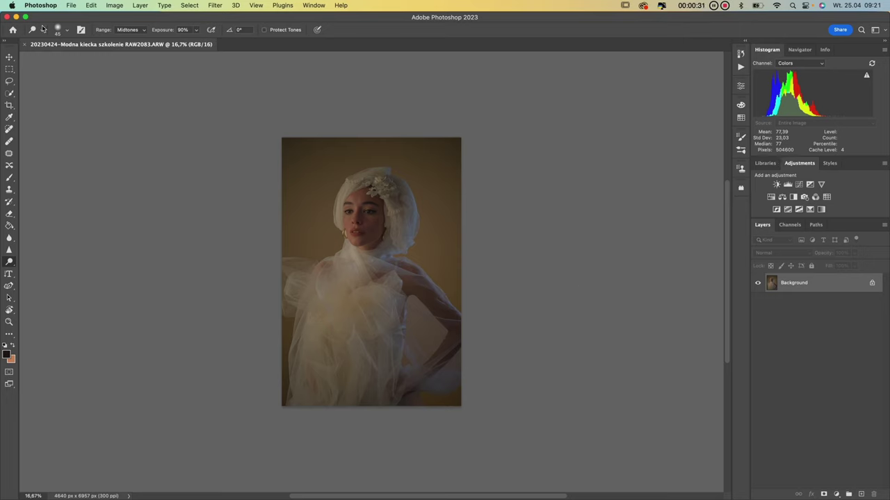
click(9, 59)
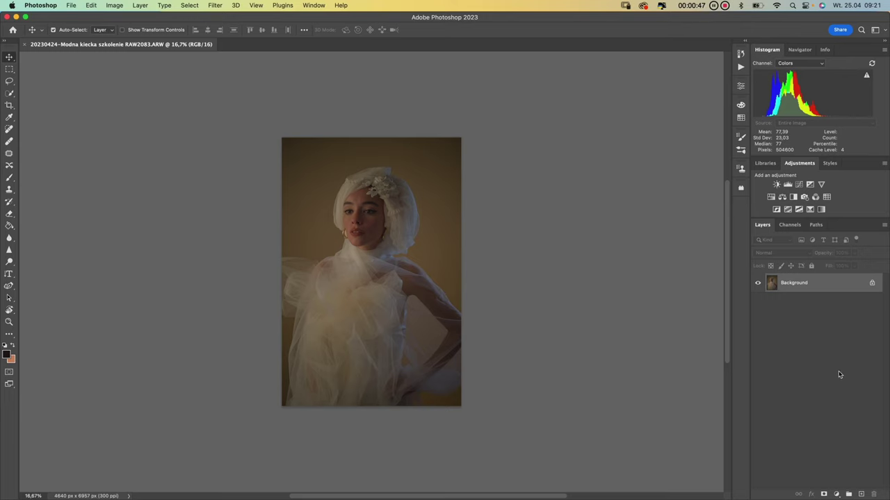
Add a Levels adjustment layer above the Background and set its white input level to 239
click(837, 494)
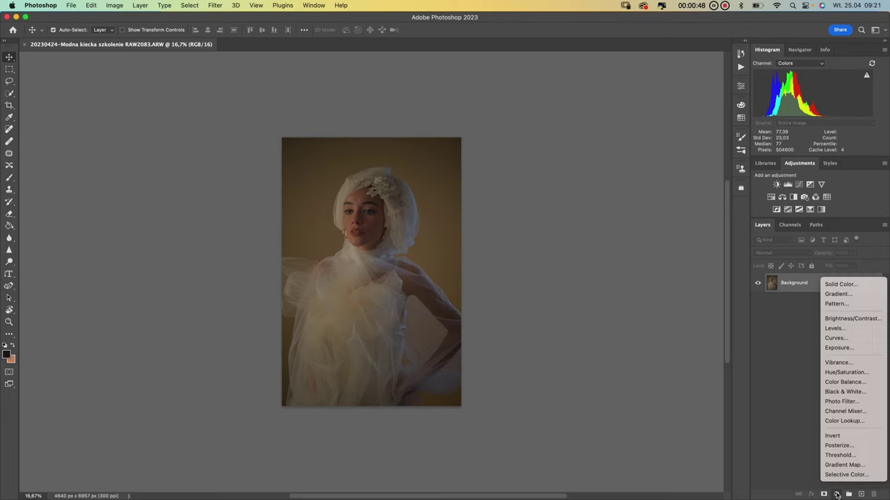
click(845, 330)
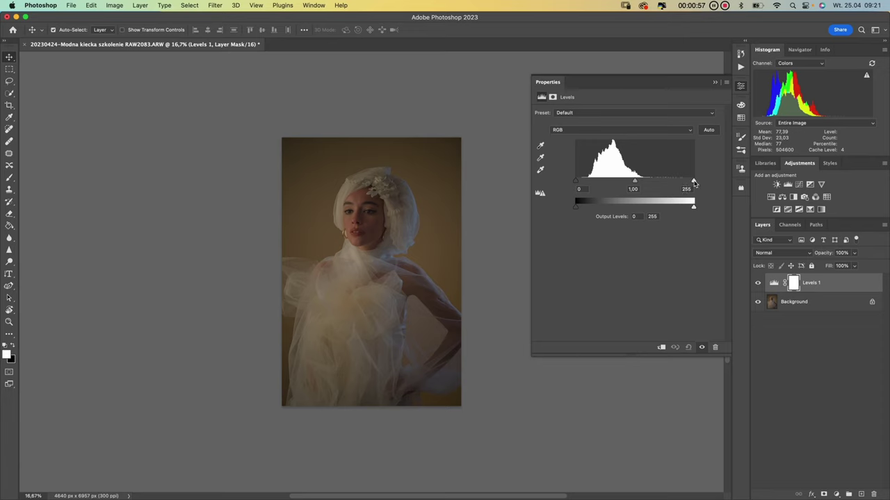
mouse_move(694, 182)
mouse_down()
mouse_move(664, 181)
mouse_move(687, 181)
mouse_up()
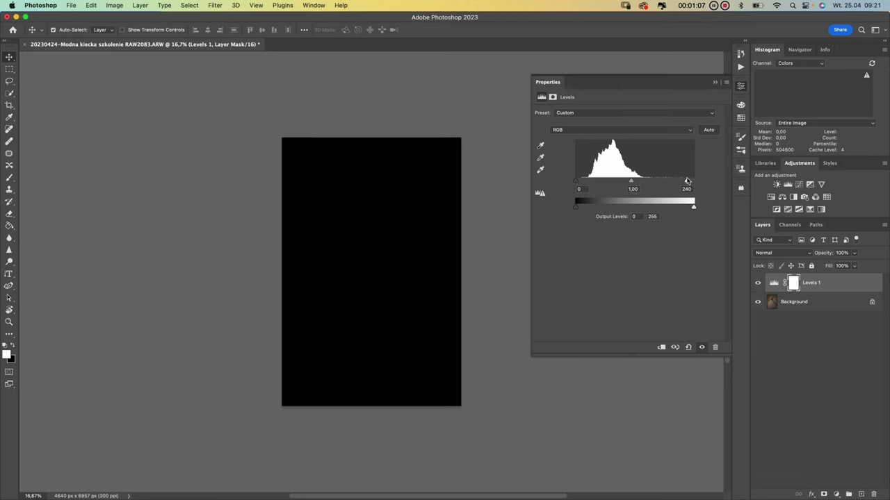
mouse_move(687, 181)
mouse_down()
mouse_move(632, 177)
mouse_move(687, 179)
mouse_up()
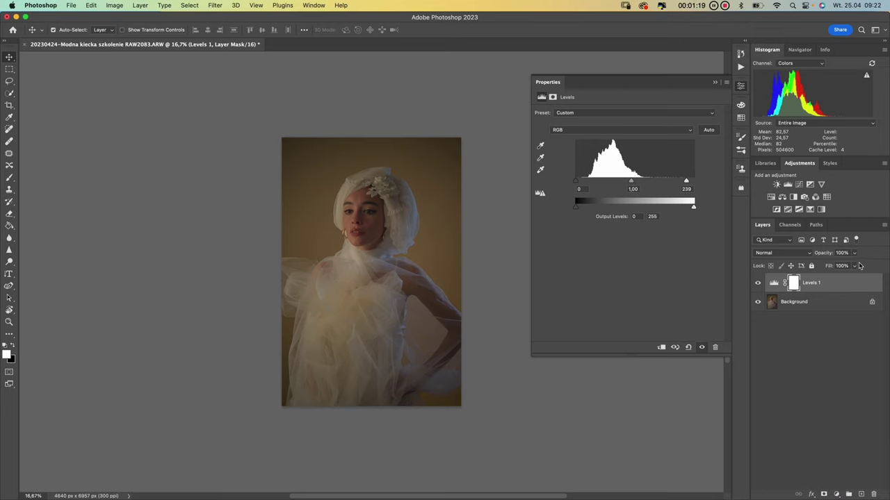
Load the RGB channel's luminosity as a selection and add a Curves adjustment masked by it, darkening the midtones from input 142 to output 111
click(791, 225)
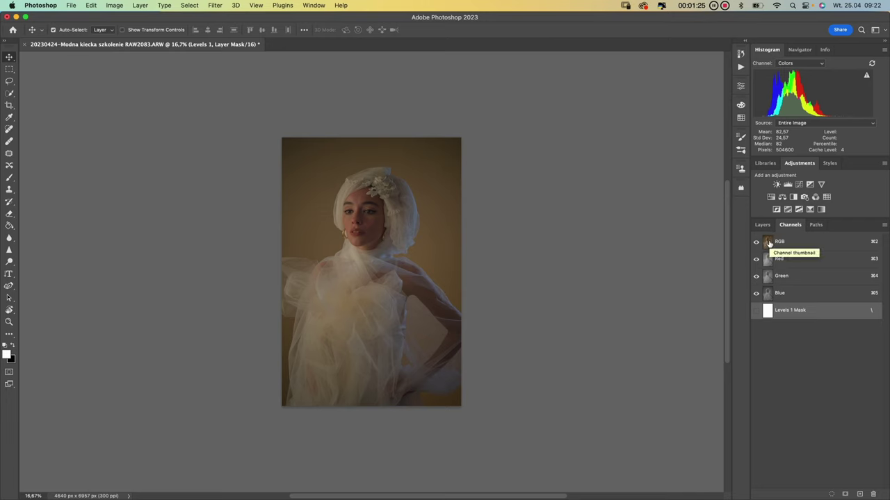
click(769, 243)
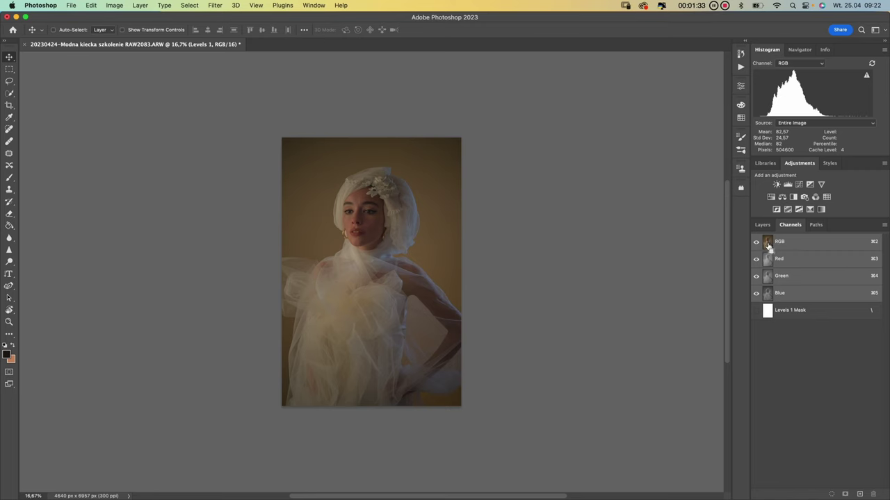
super+click(769, 244)
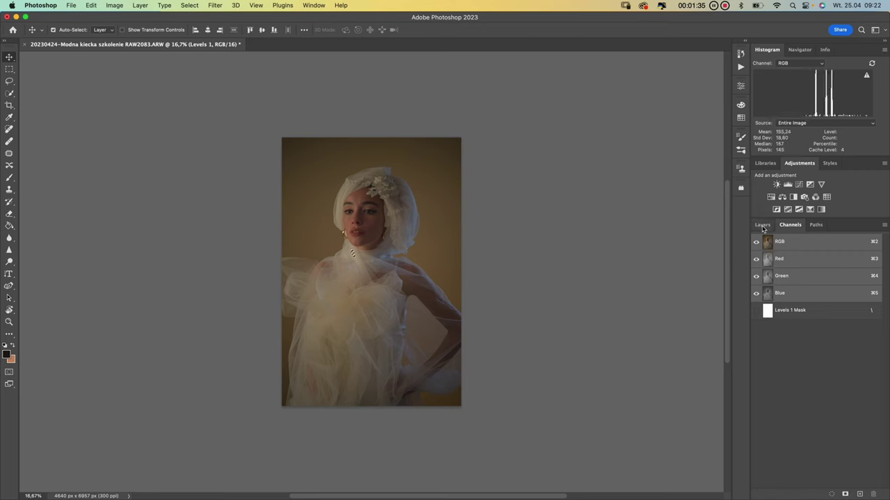
click(763, 226)
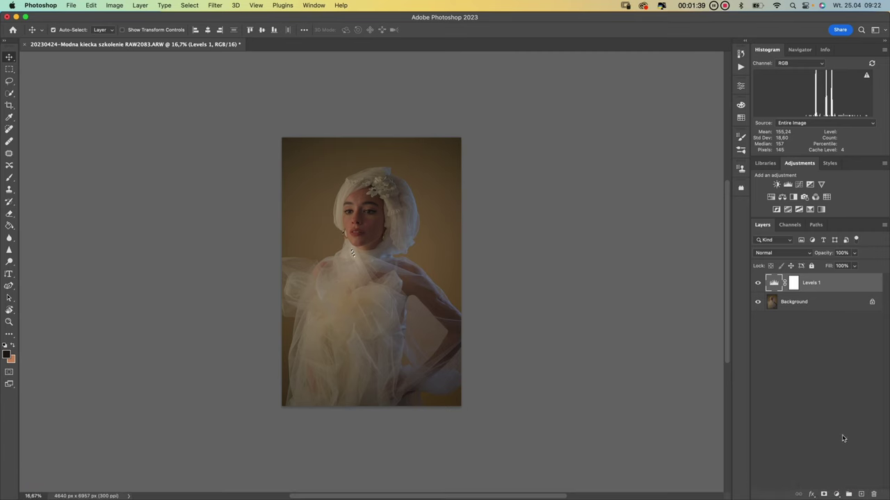
click(838, 495)
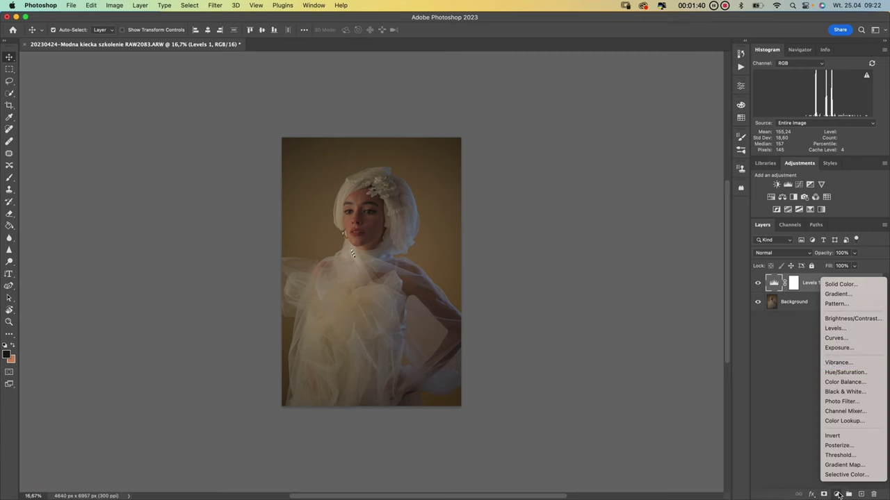
click(839, 339)
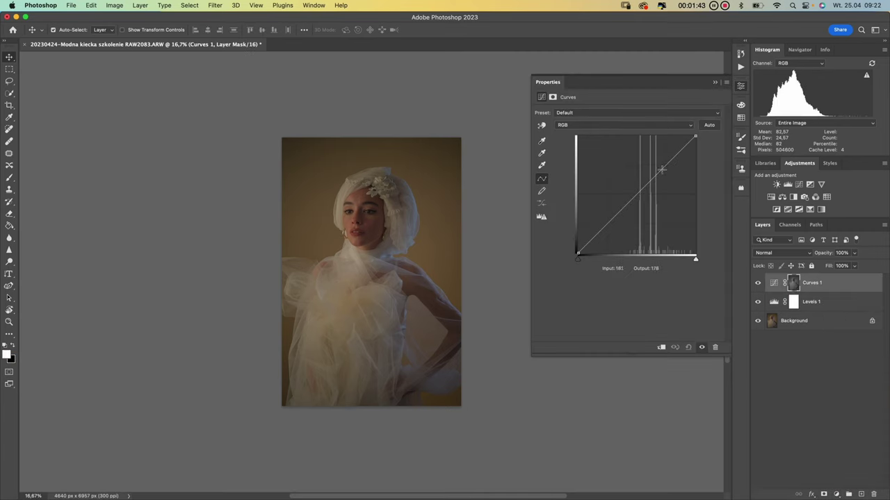
drag(641, 190, 643, 202)
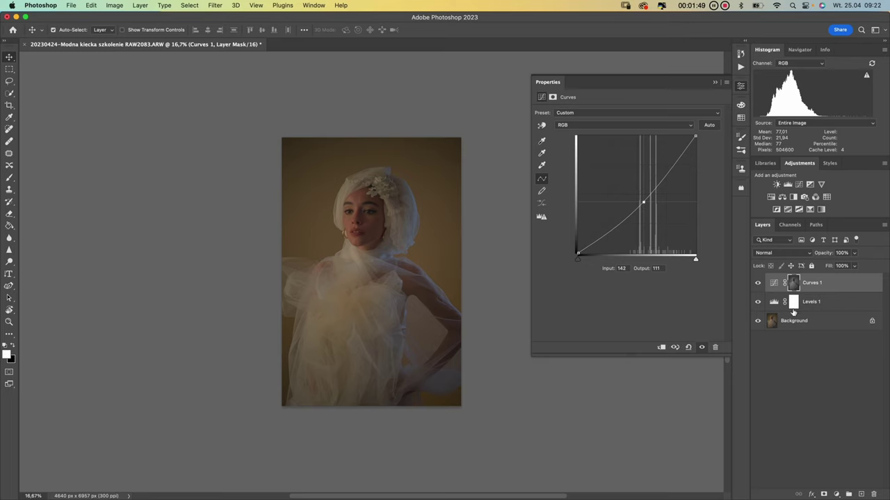
Add a second Curves adjustment masked by a fresh RGB luminosity selection, darkening the shadows slightly and placing a highlight point at input 171
click(790, 224)
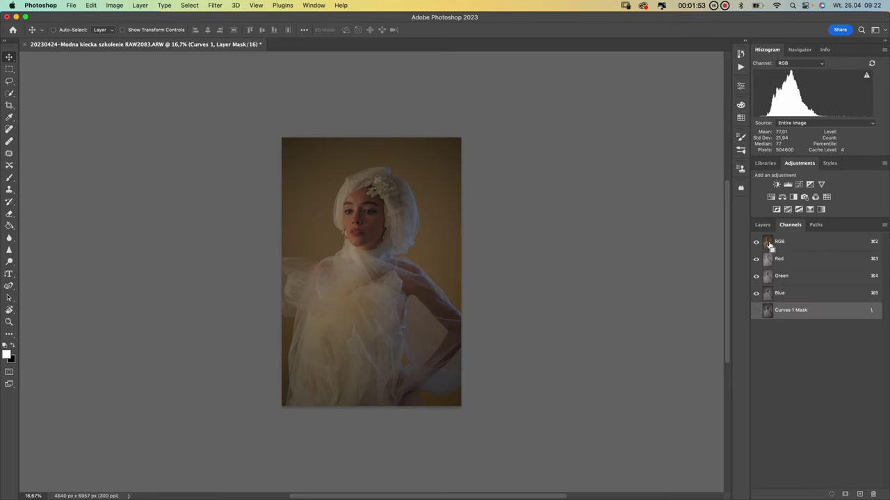
super+click(768, 244)
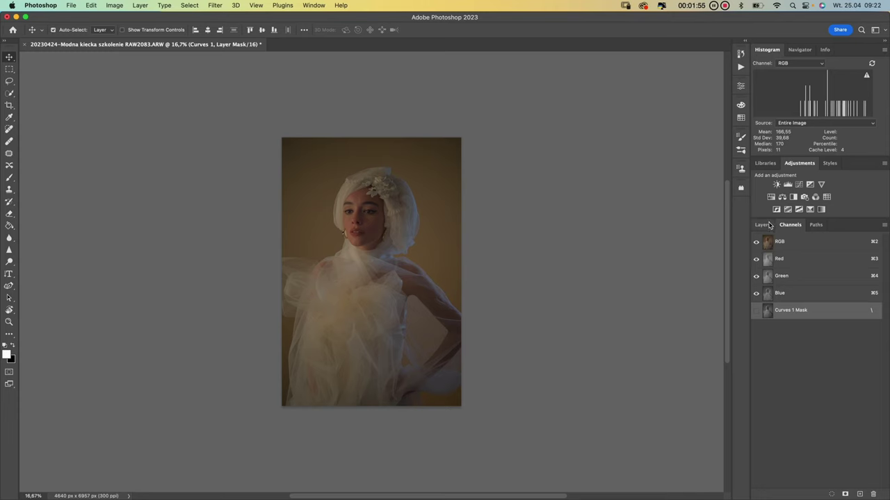
click(767, 225)
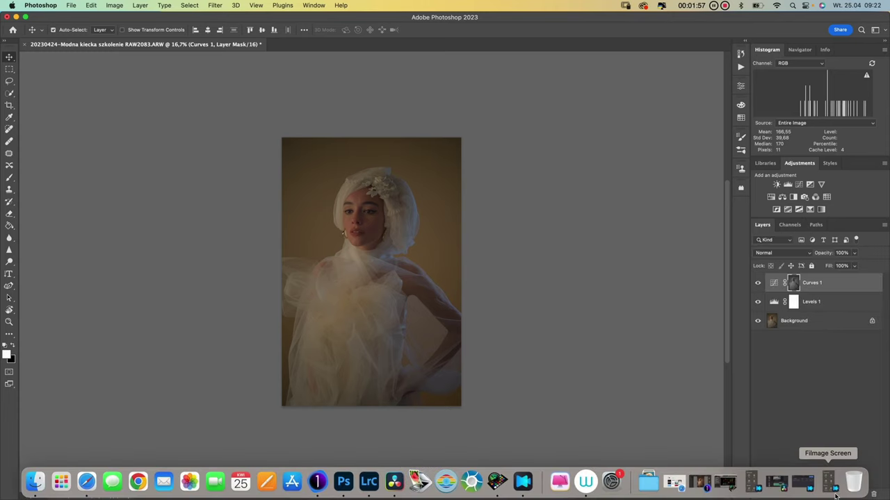
click(837, 494)
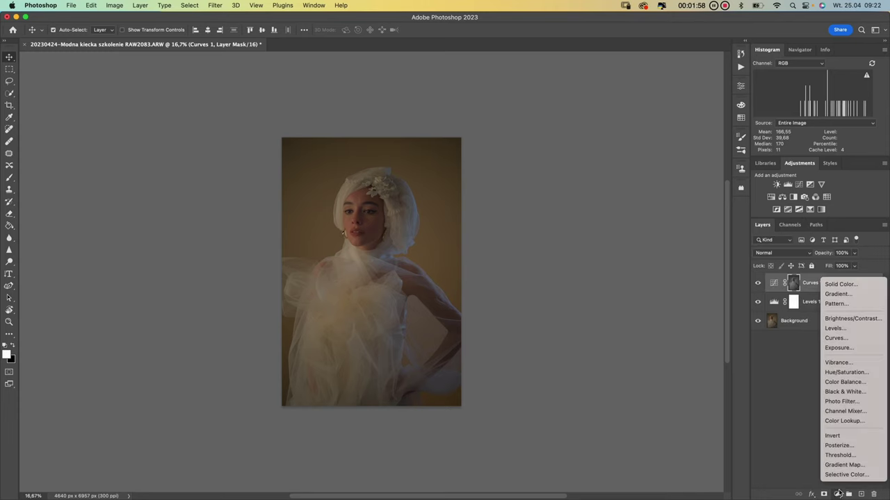
click(843, 339)
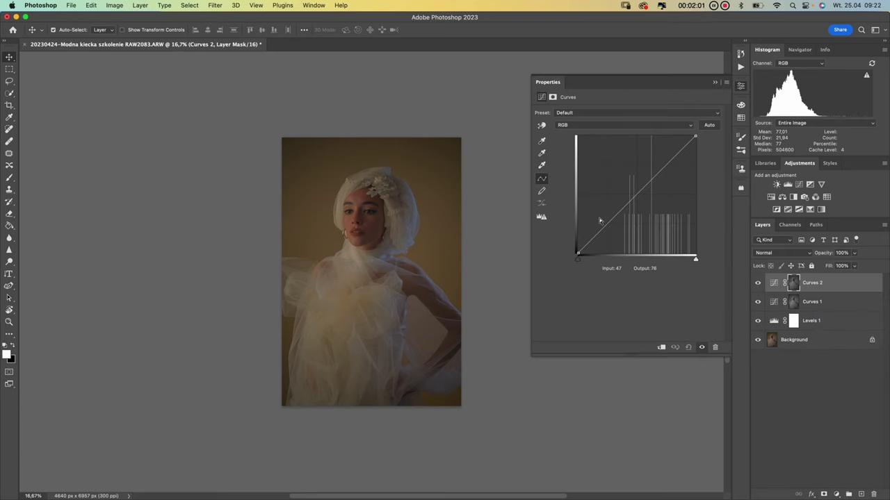
drag(604, 230, 608, 229)
click(657, 174)
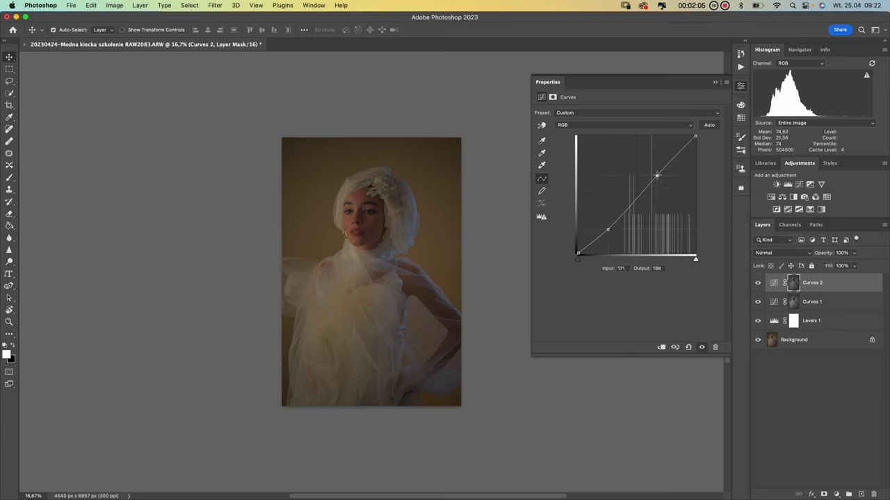
drag(657, 174, 657, 175)
Display the second Curves layer's luminosity mask on its own in grayscale, and return to the color image
click(789, 225)
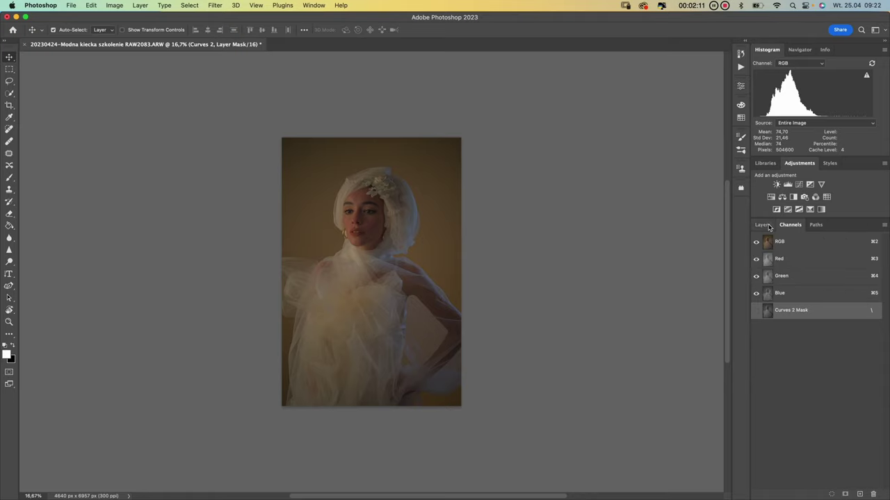
click(768, 227)
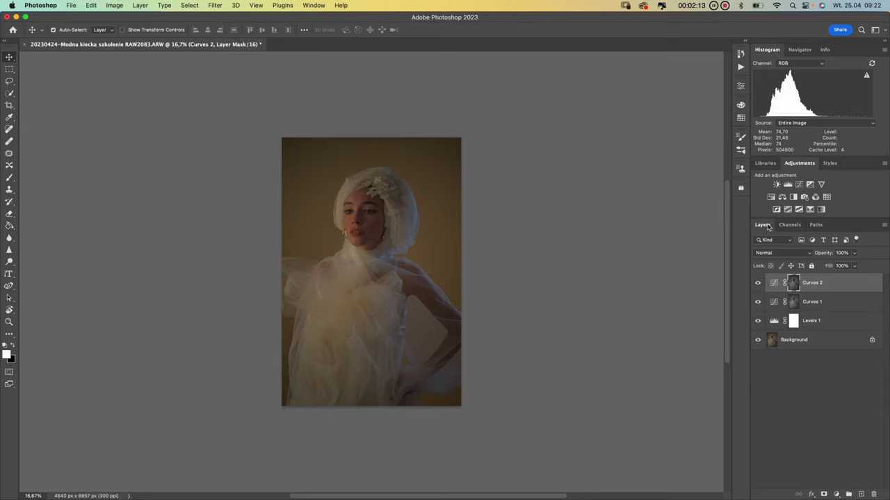
alt+click(795, 285)
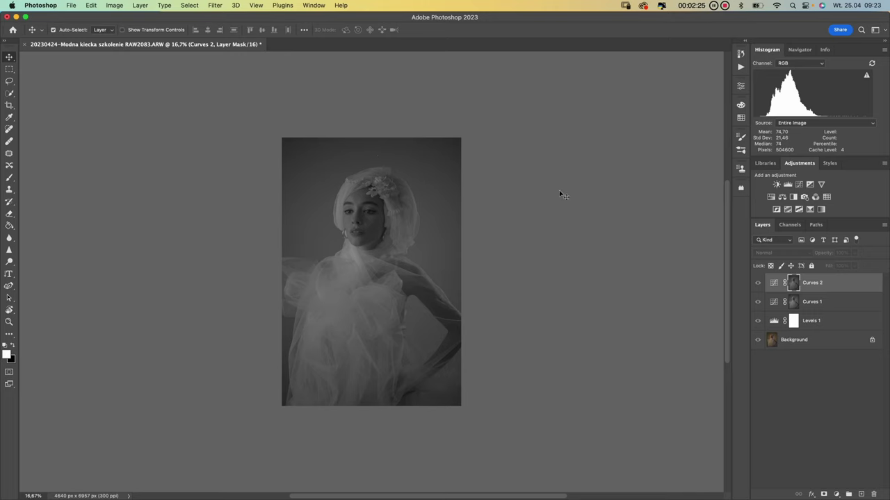
alt+click(796, 288)
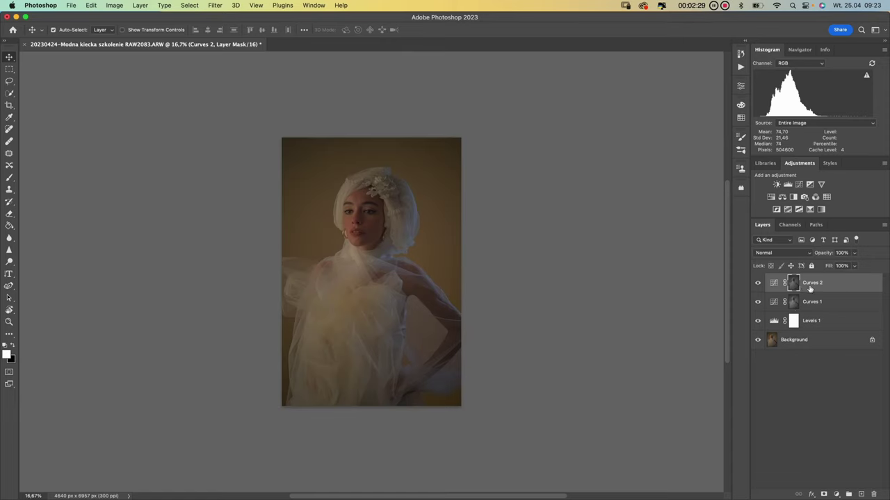
Add another Levels adjustment layer at the top of the stack and set its white input level to 210
click(836, 494)
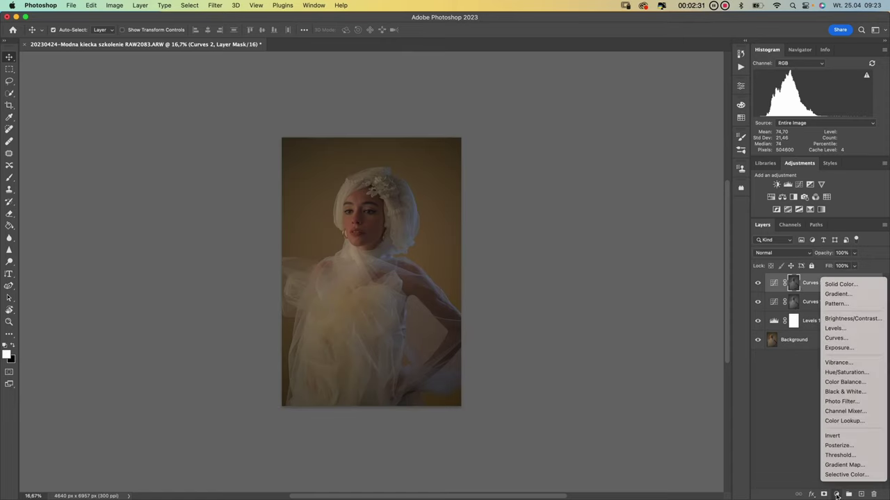
click(849, 328)
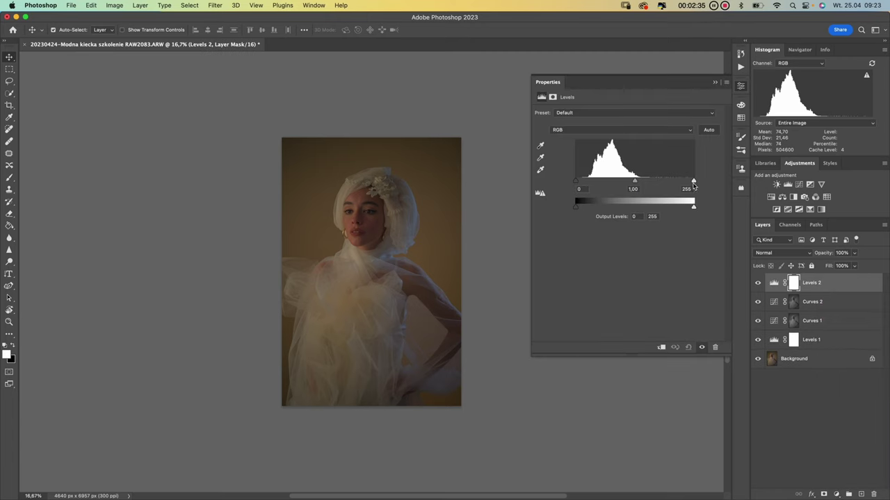
drag(693, 184, 692, 184)
alt+click(693, 184)
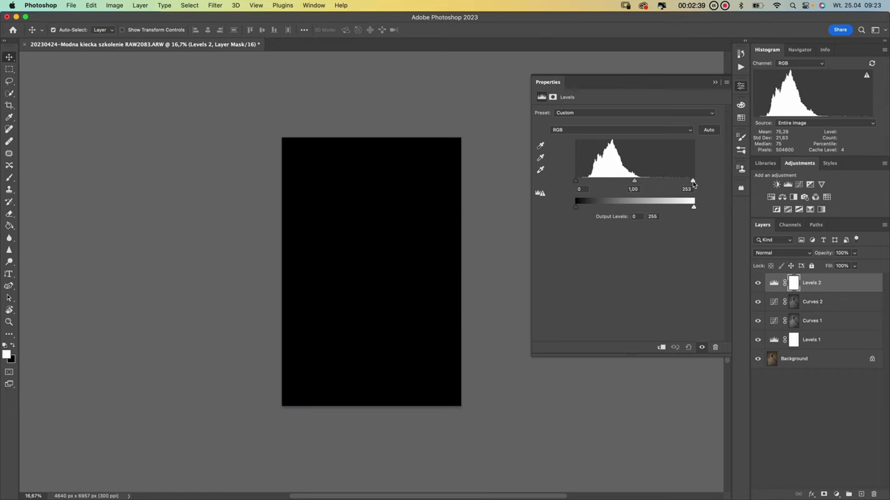
alt+click(693, 183)
alt+click(693, 184)
drag(693, 184, 673, 182)
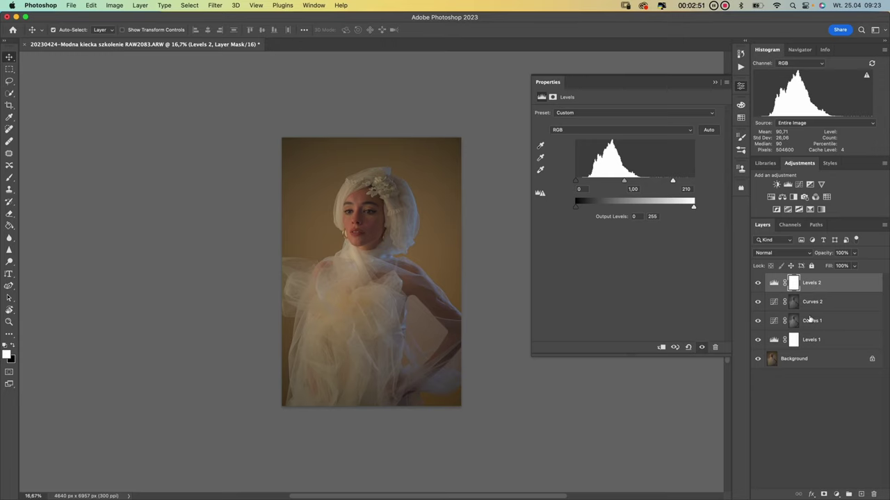
Add a third Curves adjustment masked by RGB luminosity, darkening the shadows near input 79 and setting a highlight point at input 186, output 183
click(792, 226)
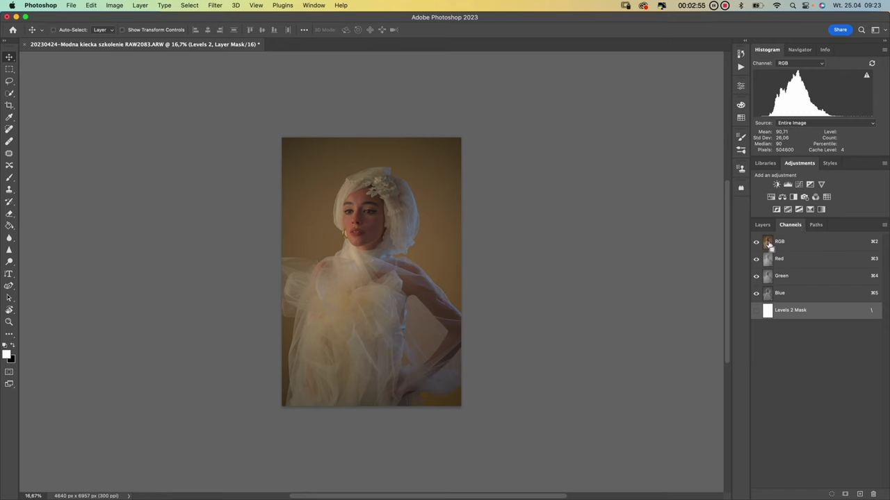
super+click(769, 244)
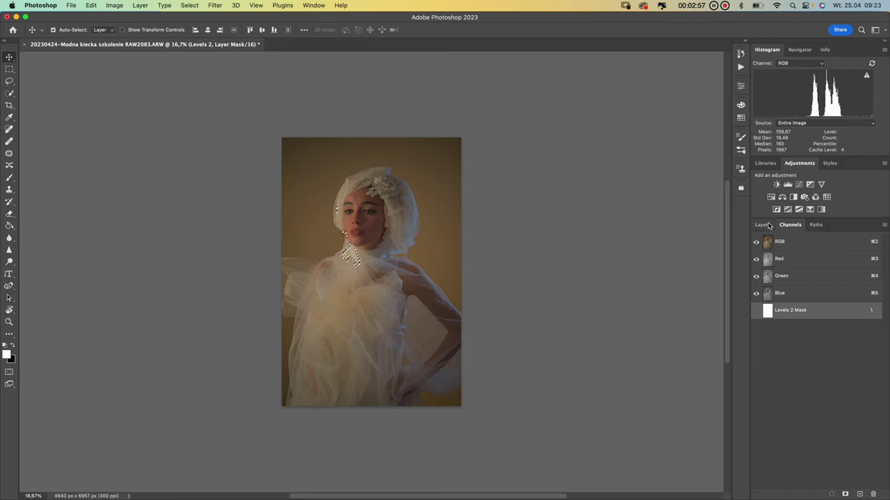
click(763, 225)
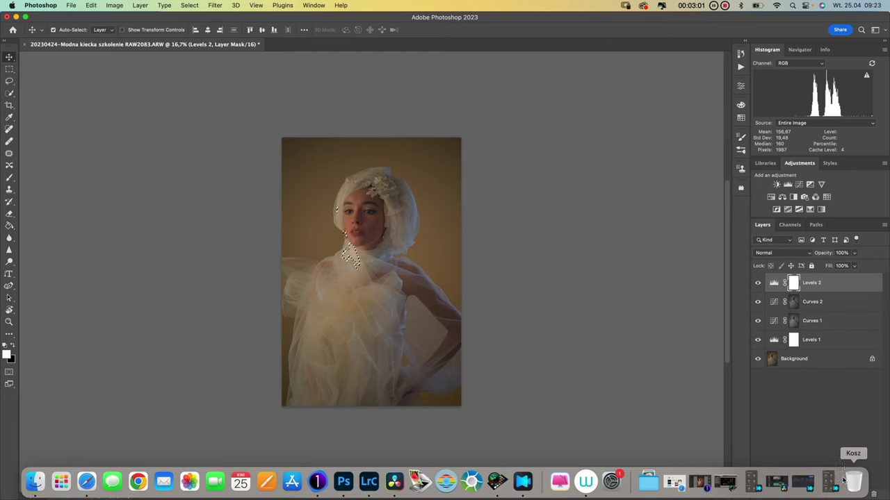
click(837, 494)
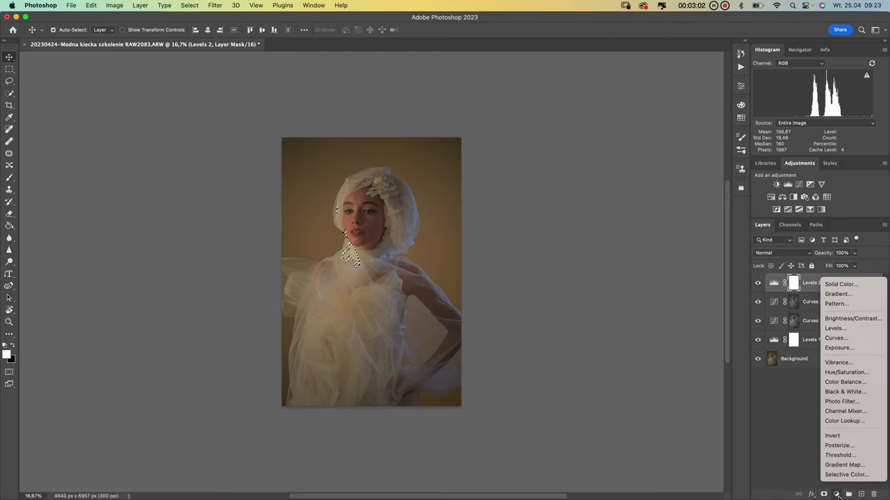
click(844, 338)
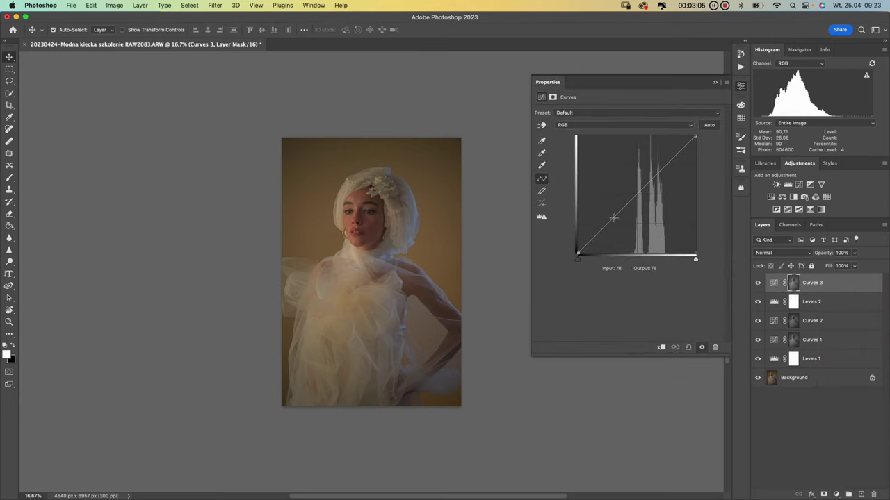
drag(614, 216, 615, 224)
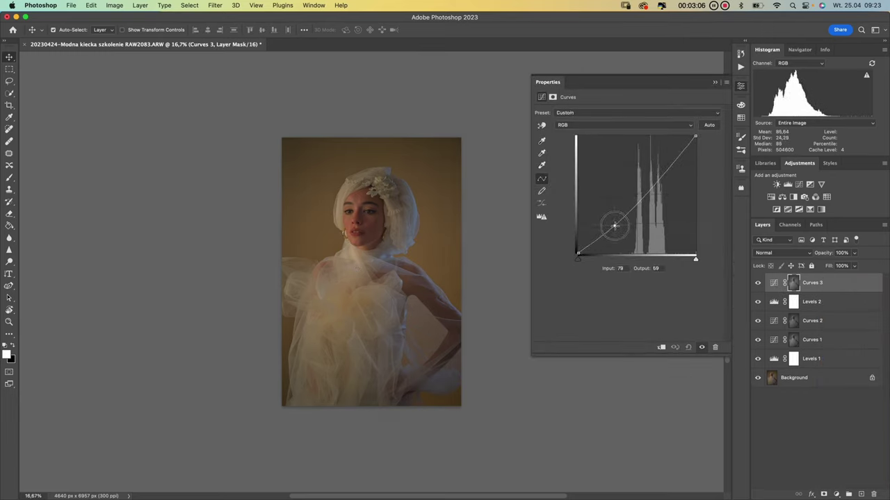
click(664, 169)
drag(664, 170, 664, 168)
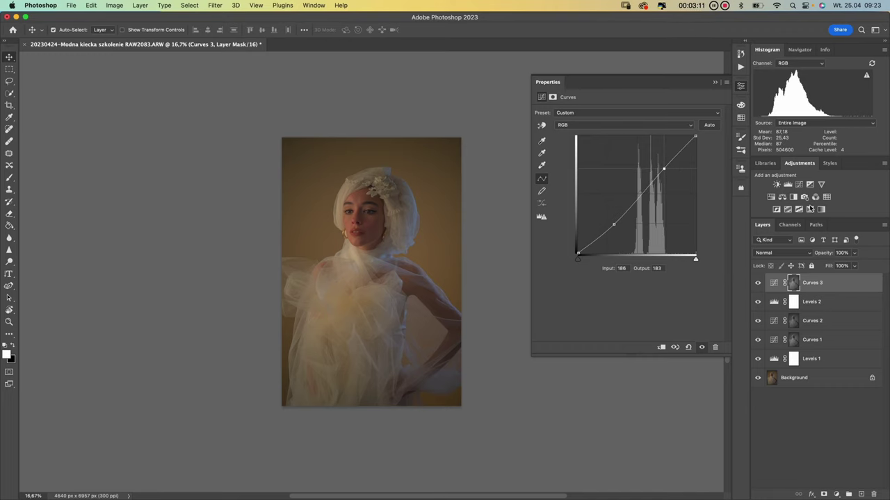
Add a fourth Curves adjustment masked by RGB luminosity, with a shadow point at input 74, output 58 and a highlight point at 173
click(791, 225)
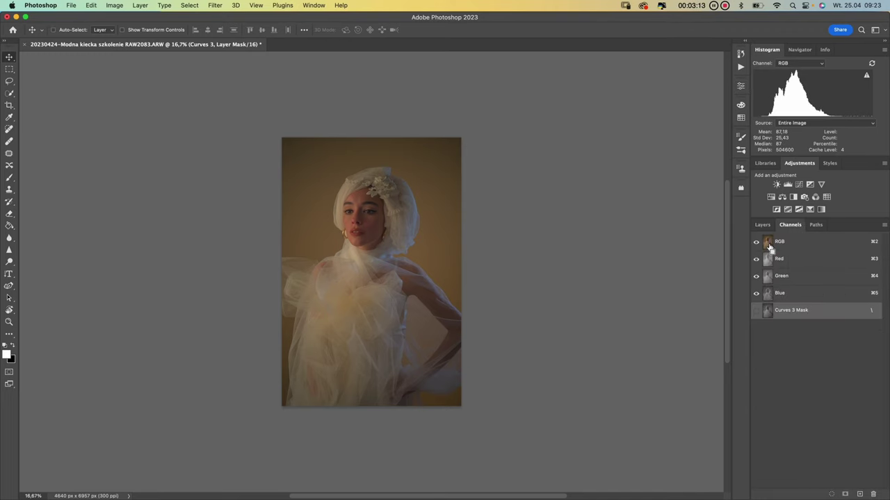
super+click(768, 245)
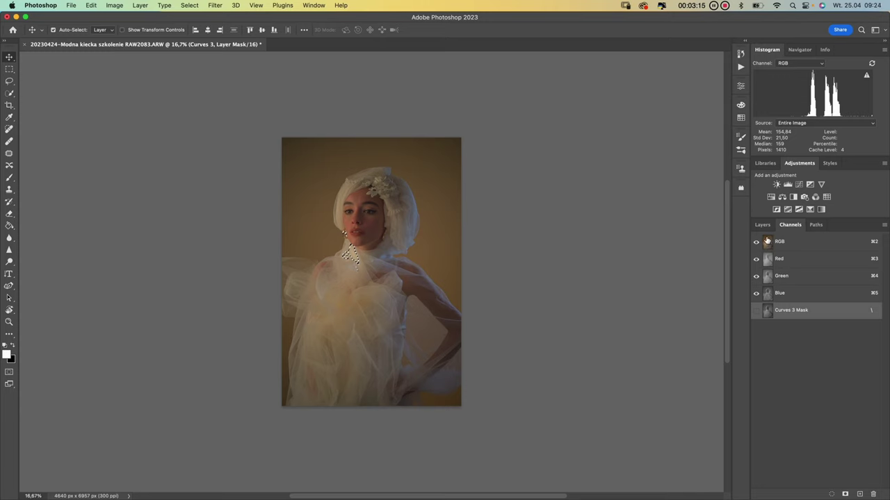
click(763, 225)
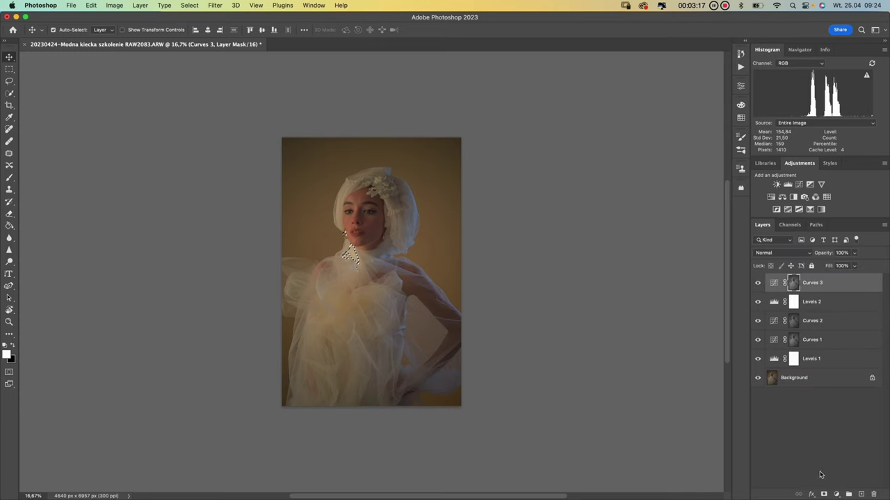
click(837, 494)
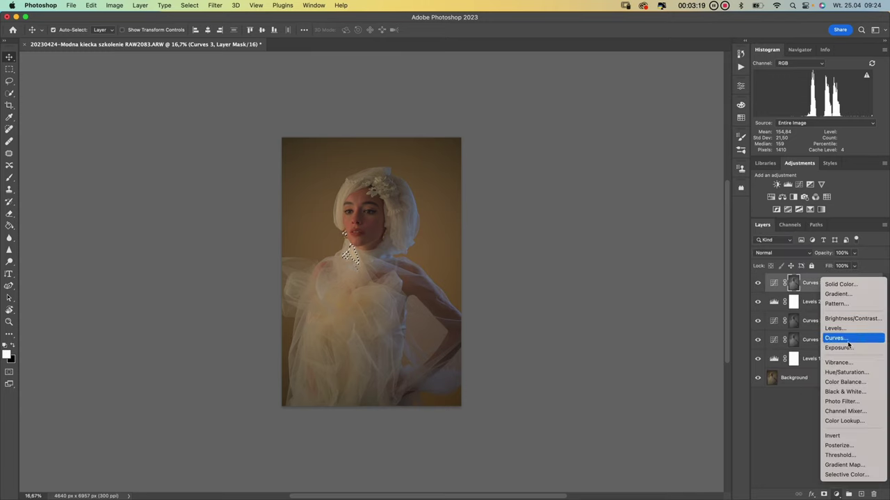
click(837, 339)
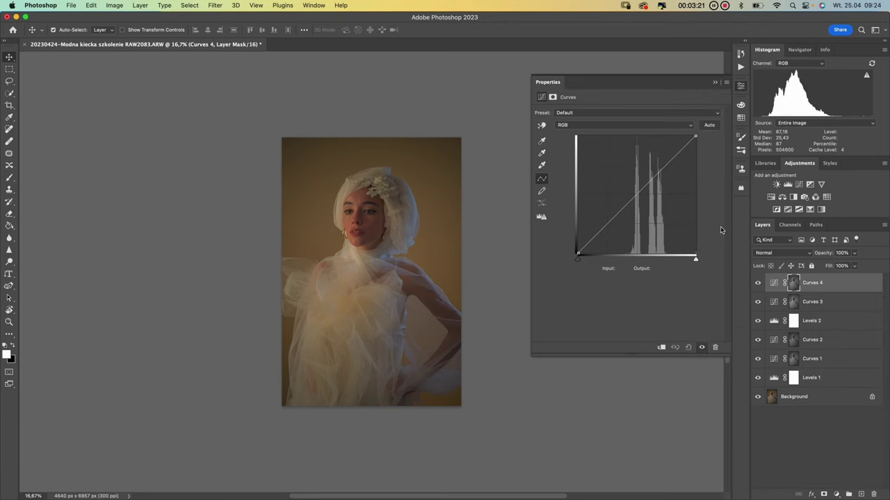
drag(615, 218, 613, 225)
drag(613, 224, 612, 223)
click(657, 173)
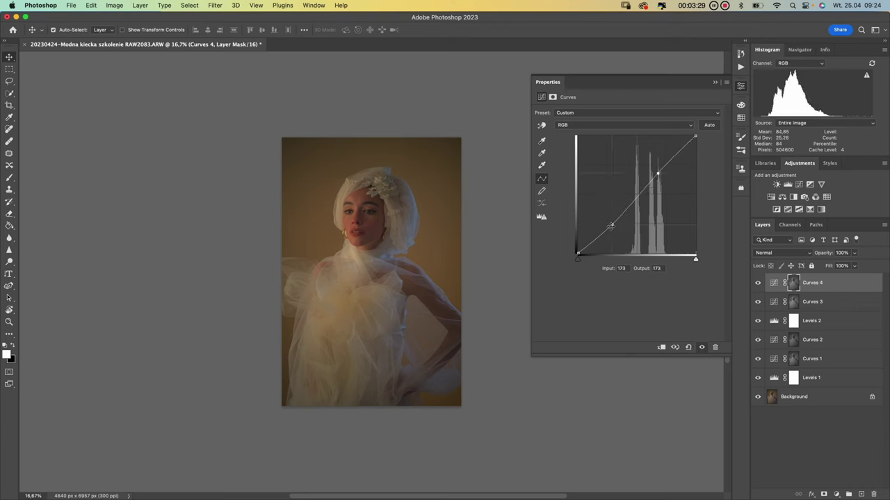
drag(611, 225, 612, 227)
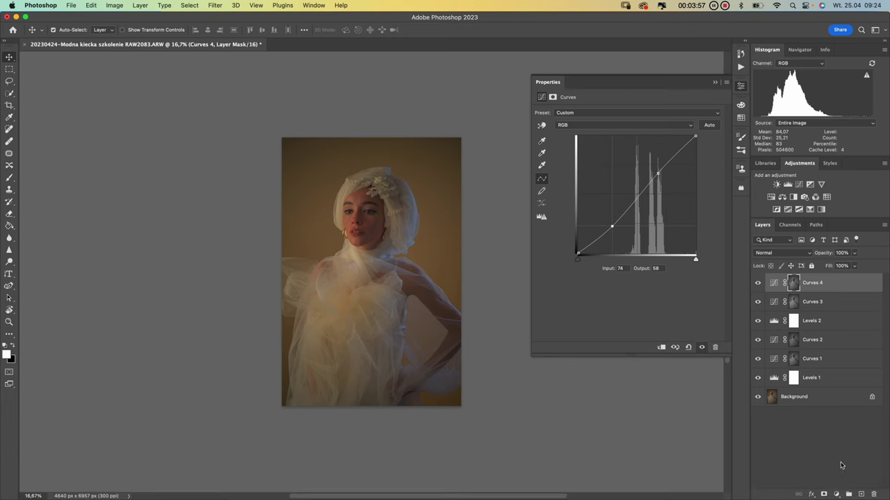
Add a Selective Color adjustment layer and, for Yellows, set Magenta to -18% and Yellow to about -40%
click(837, 495)
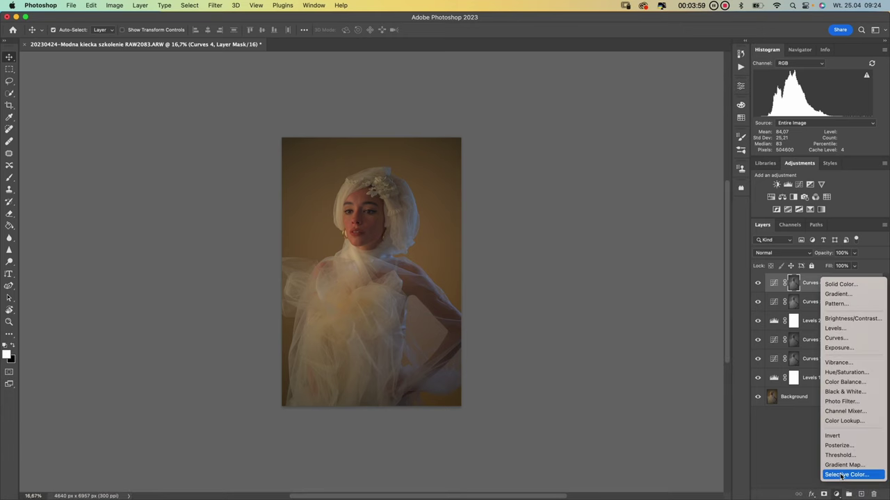
click(842, 476)
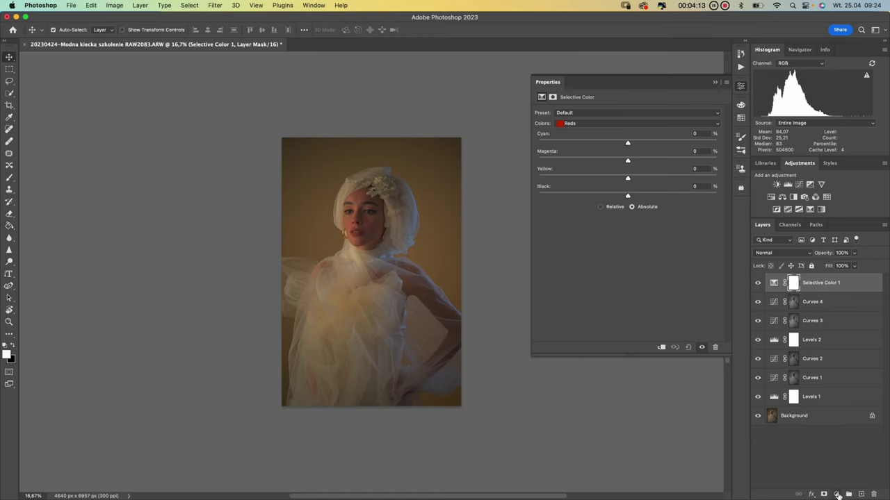
click(590, 127)
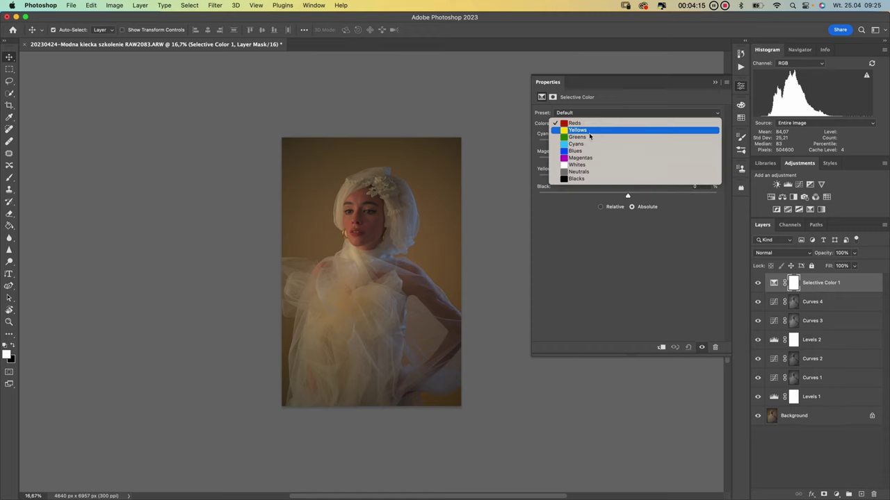
click(588, 132)
drag(626, 162, 586, 180)
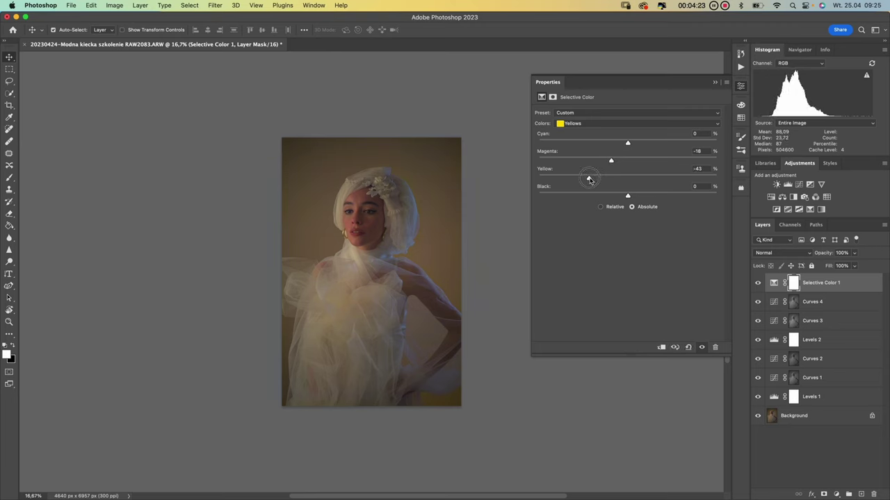
drag(588, 179, 591, 179)
Add a third Levels adjustment layer above the Selective Color layer and set its white input level to 225
click(840, 493)
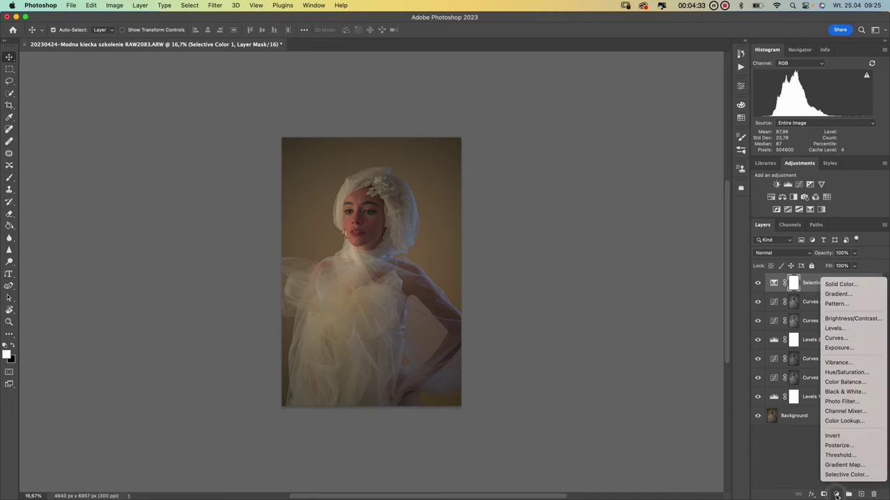
key(Escape)
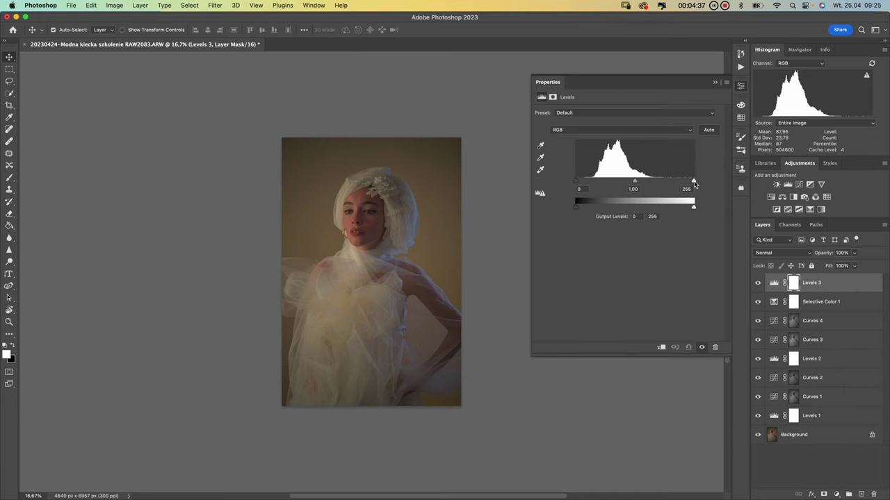
drag(694, 184, 679, 183)
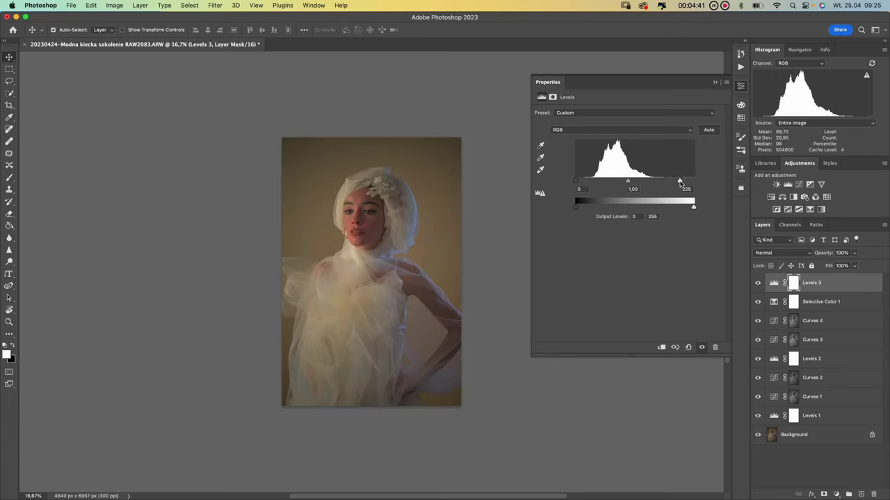
Add a fifth Curves adjustment masked by a fresh RGB luminosity selection, darkening the midtones with a point at input 123, output 88
click(790, 225)
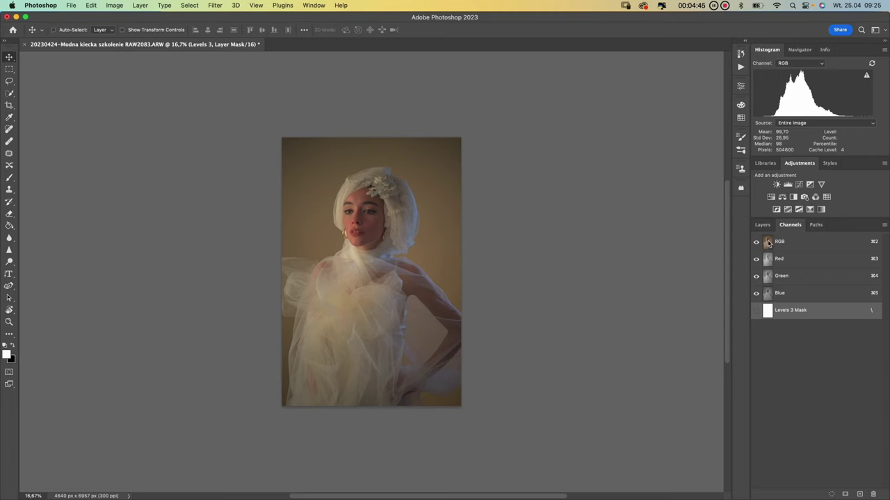
super+click(768, 242)
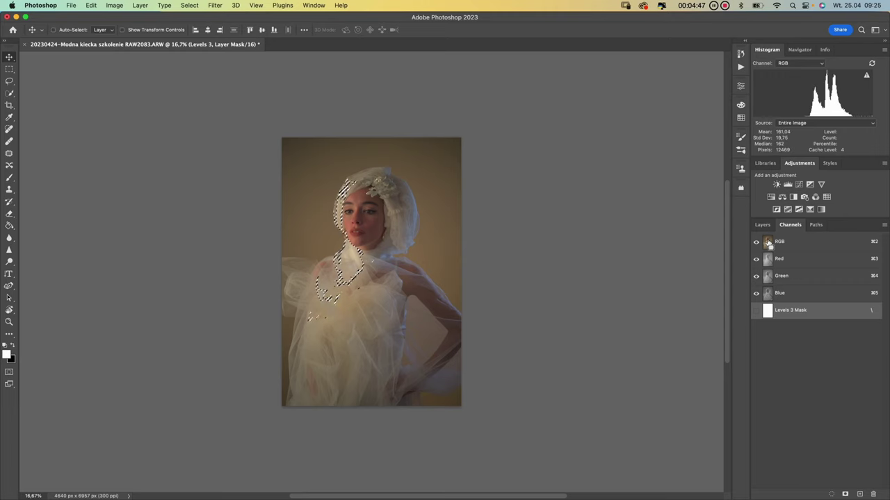
click(762, 224)
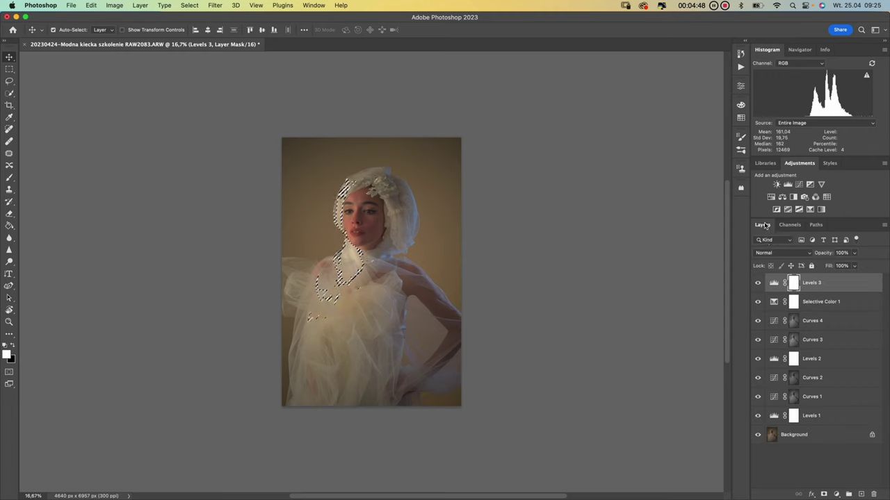
click(837, 494)
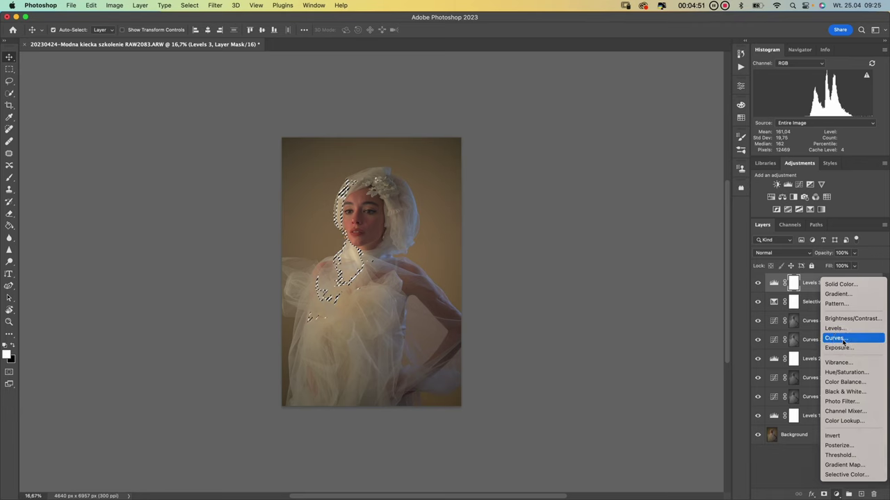
click(840, 339)
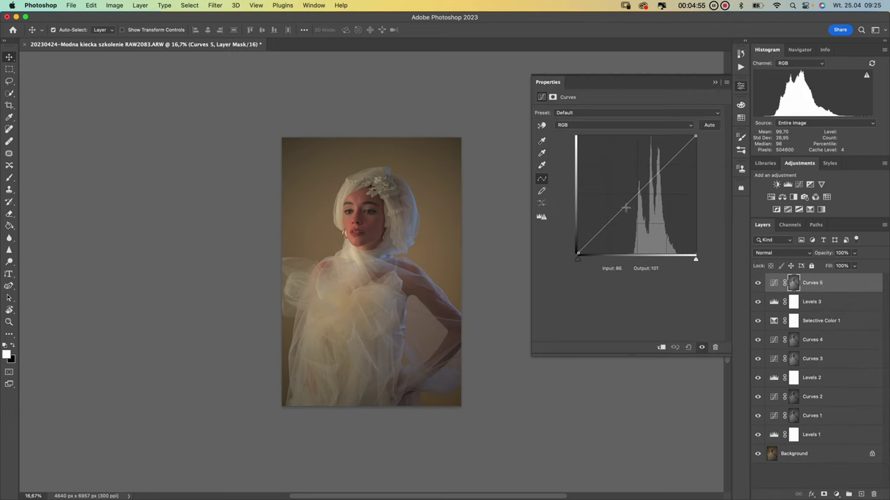
drag(625, 204, 634, 212)
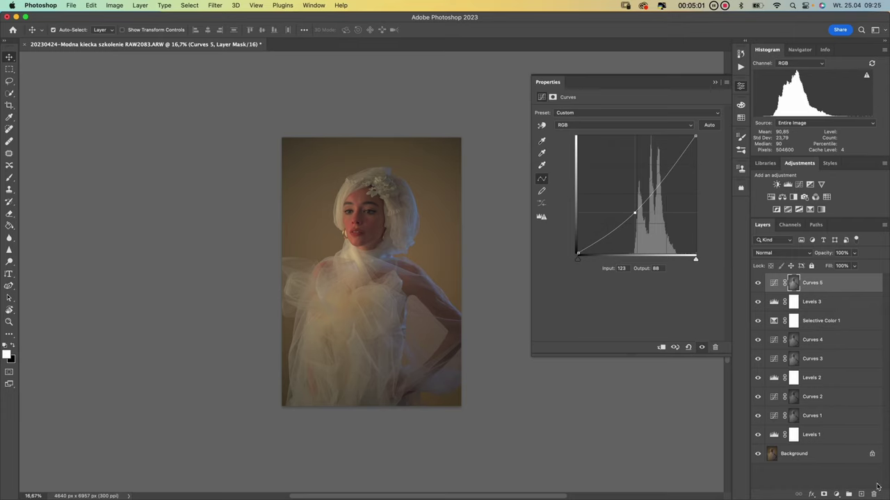
Add a sixth Curves adjustment masked by RGB luminosity, with a shadow point at input 80, output 62 and a highlight point at input 192, output 190
click(791, 225)
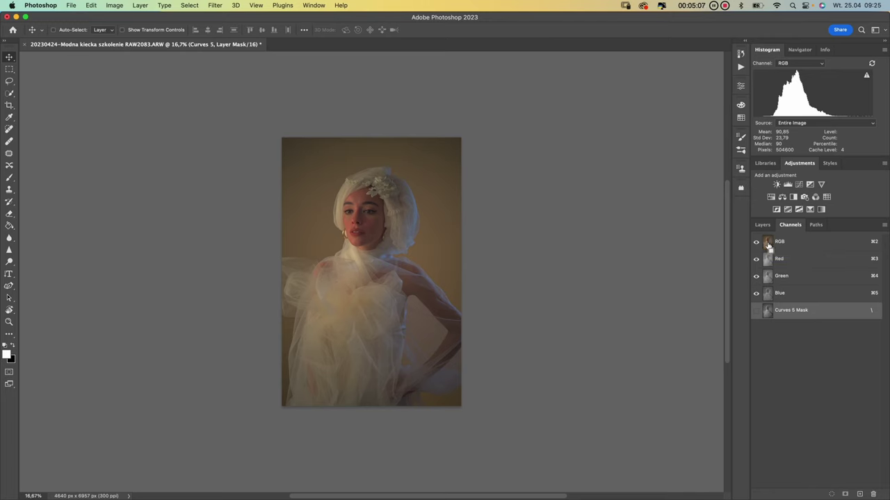
super+click(768, 245)
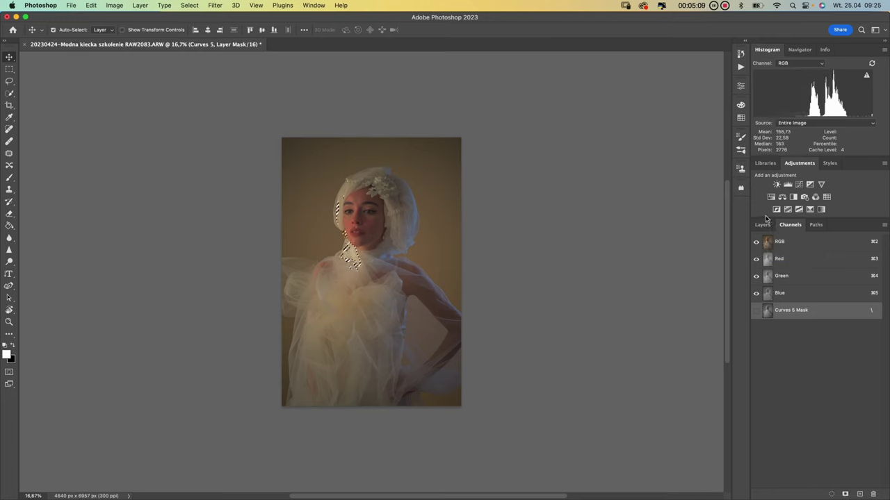
click(763, 225)
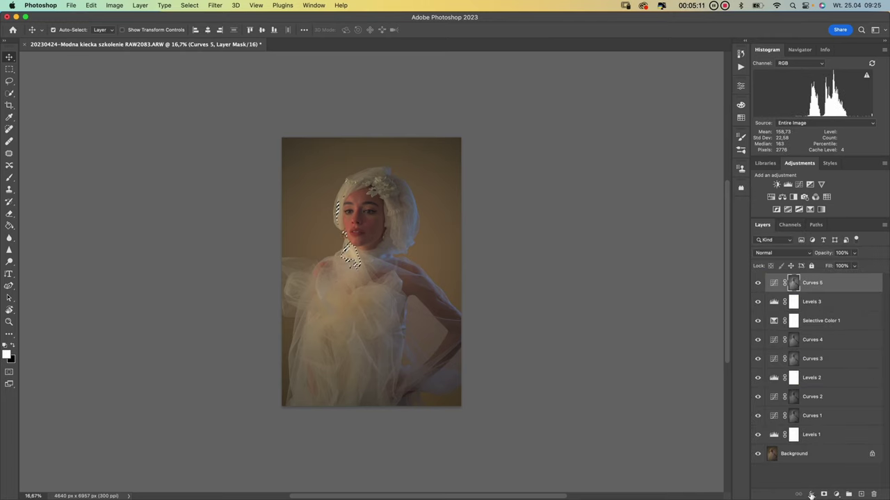
click(837, 494)
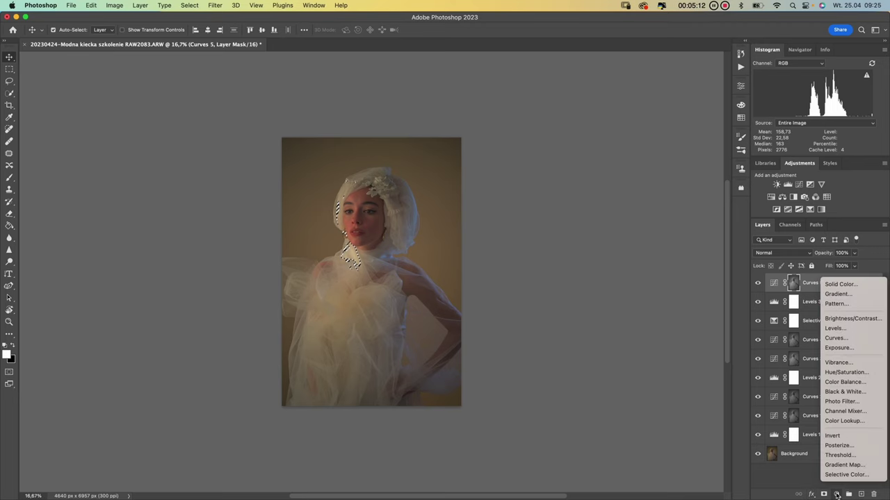
click(836, 338)
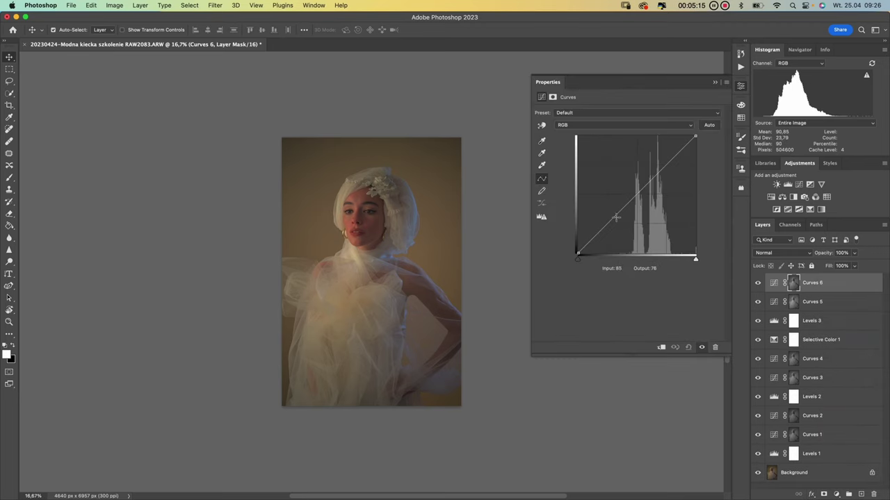
drag(615, 216, 615, 221)
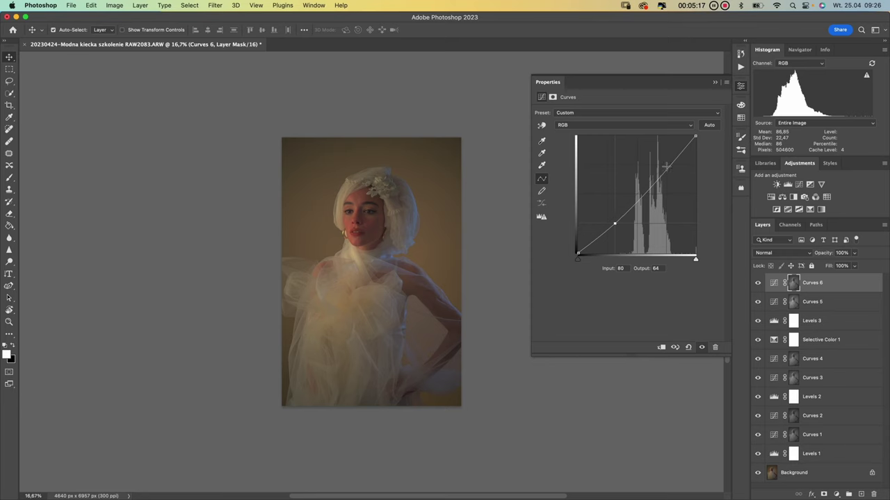
drag(664, 169, 666, 165)
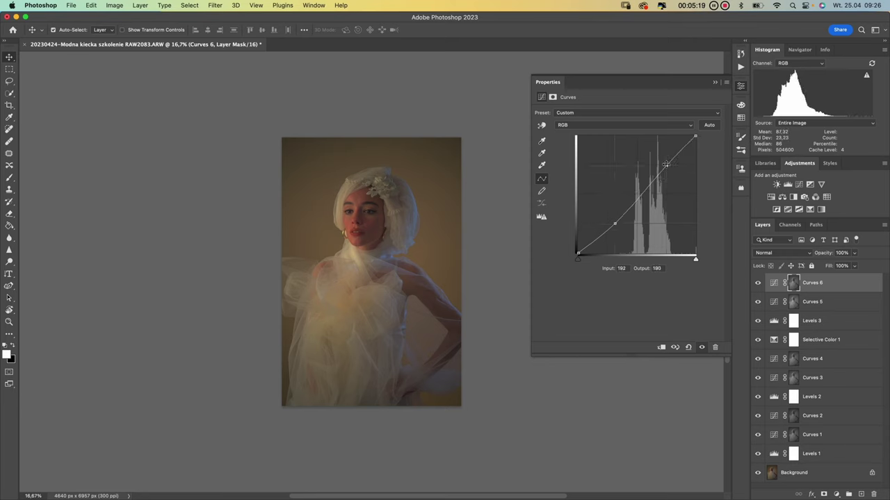
drag(614, 223, 615, 224)
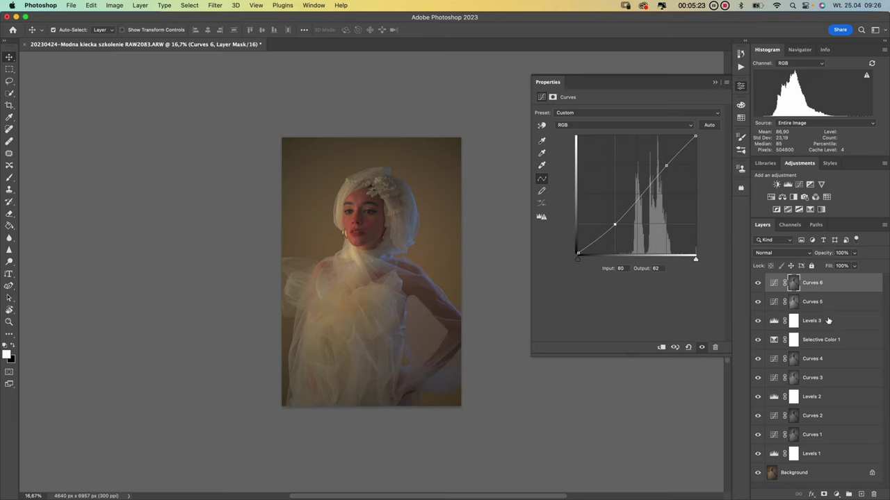
Add a fourth Levels adjustment layer at the top of the stack and set its white input level to 224
click(837, 495)
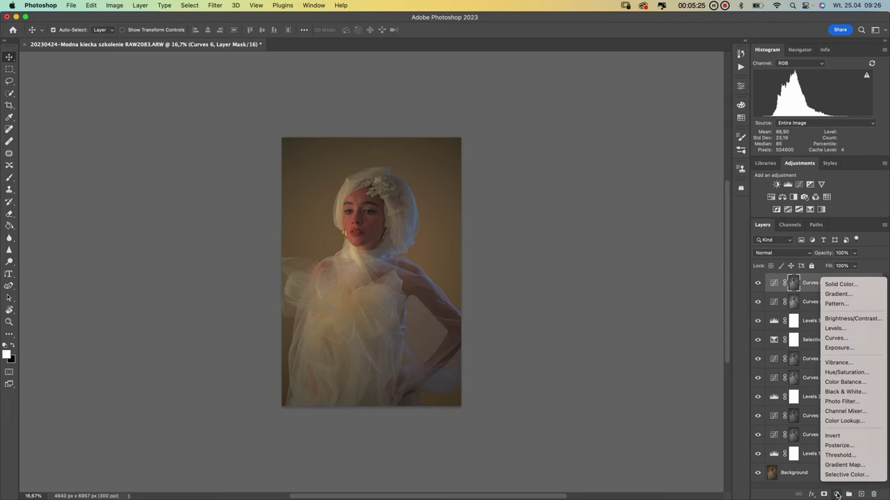
click(834, 329)
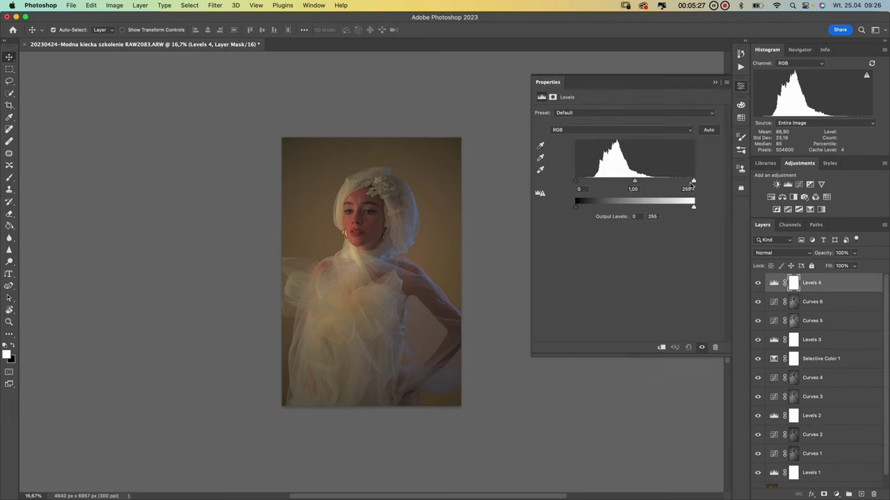
drag(693, 182, 680, 185)
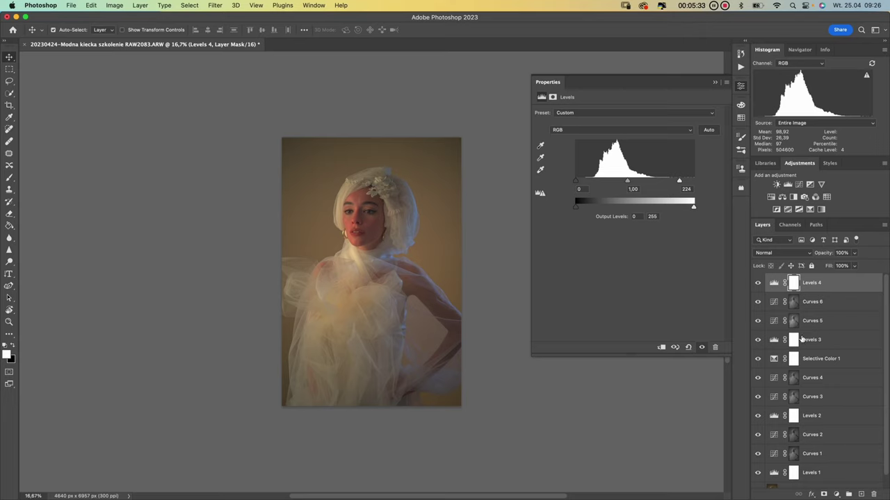
Add a seventh Curves adjustment masked by an RGB luminosity selection, with a shadow point at input 81, output 59 and a slightly lowered highlight point
click(791, 225)
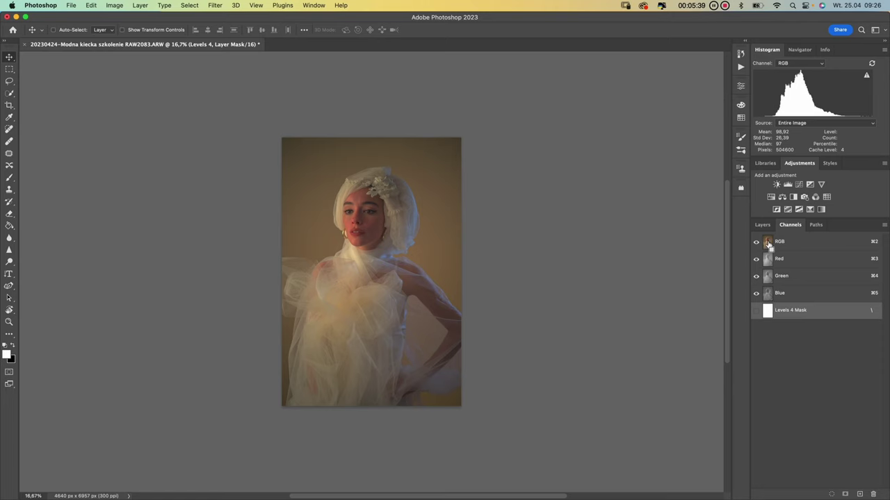
super+click(768, 243)
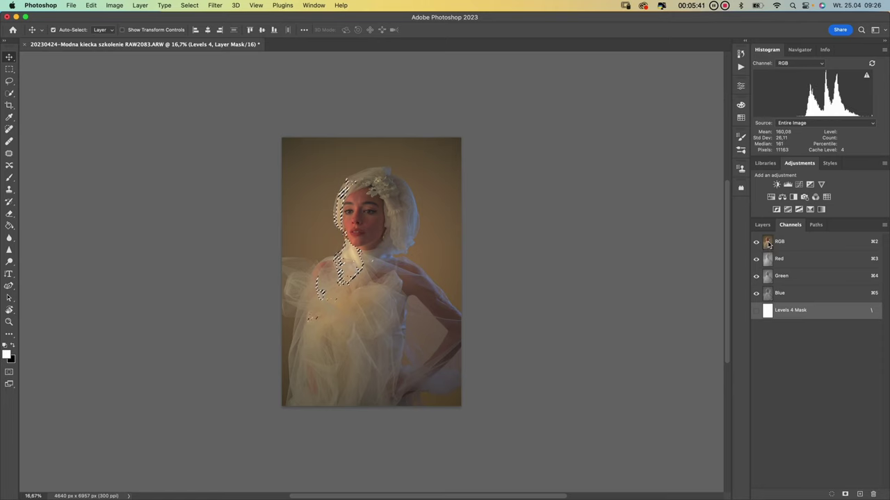
click(763, 225)
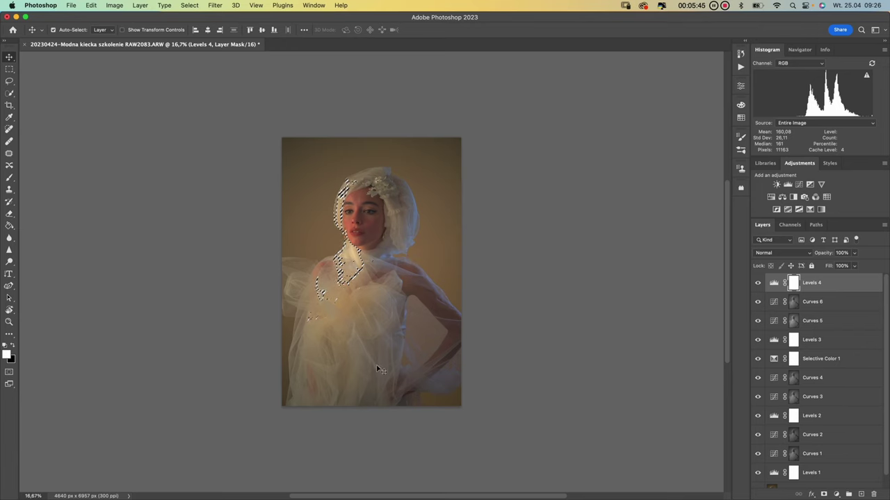
click(837, 494)
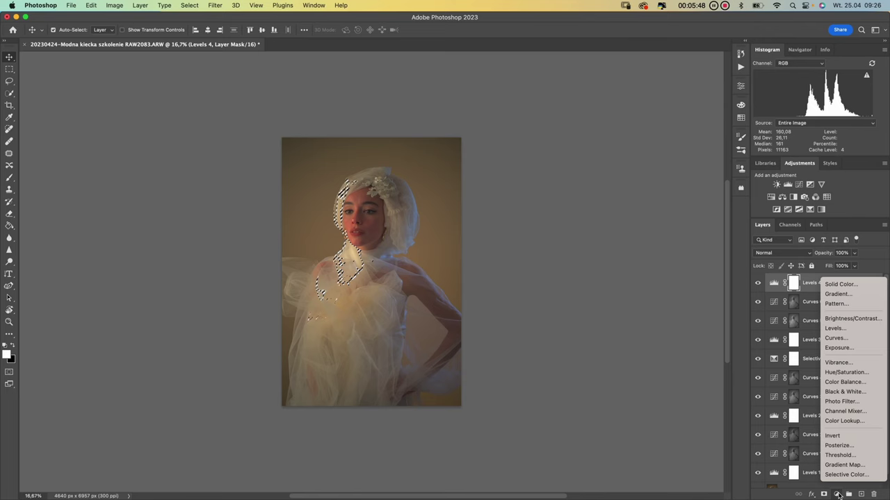
click(837, 338)
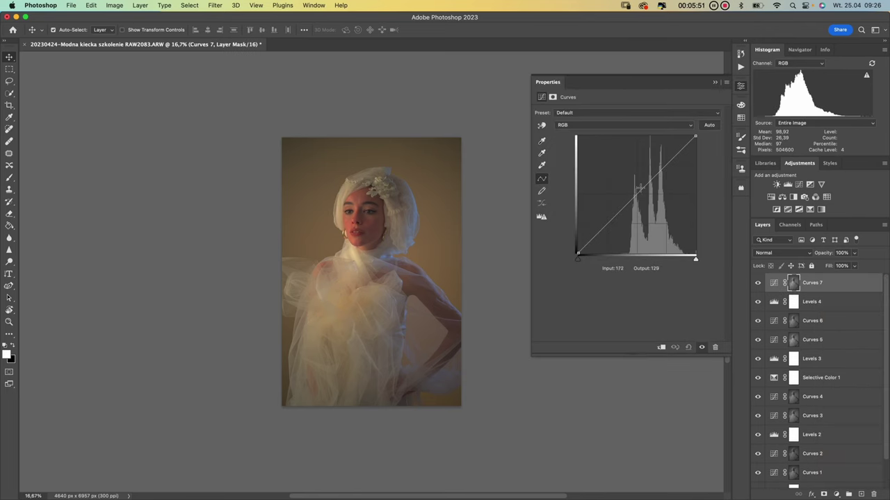
click(612, 220)
drag(613, 220, 614, 226)
click(660, 170)
drag(659, 171, 660, 173)
drag(612, 227, 615, 226)
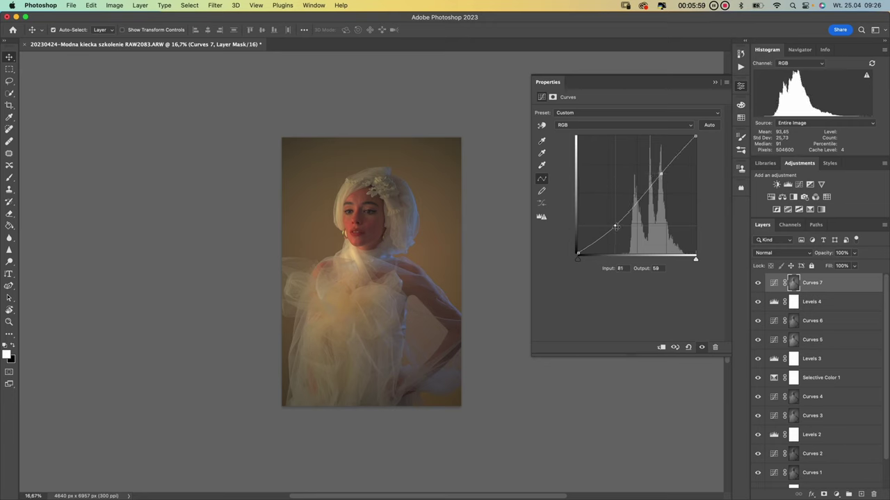
Add an eighth Curves adjustment masked by RGB luminosity, with a shadow point at input 84, output 58 and a highlight point at input 180, output 173
click(790, 225)
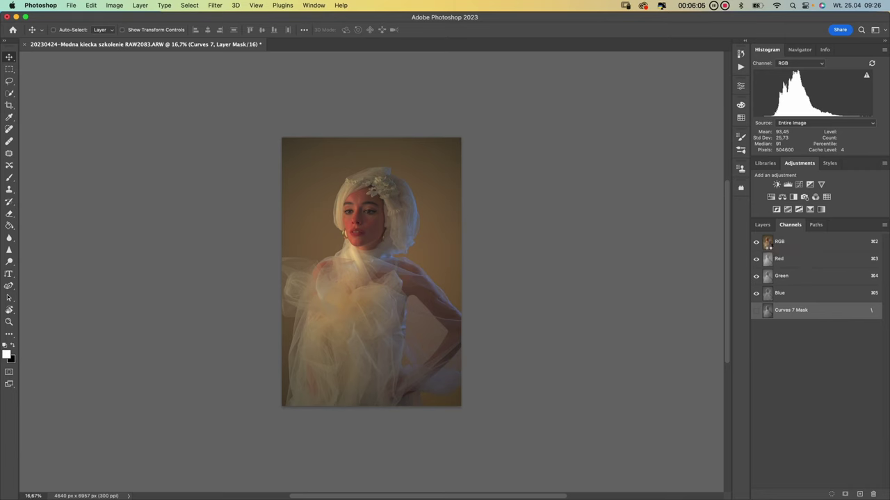
click(762, 224)
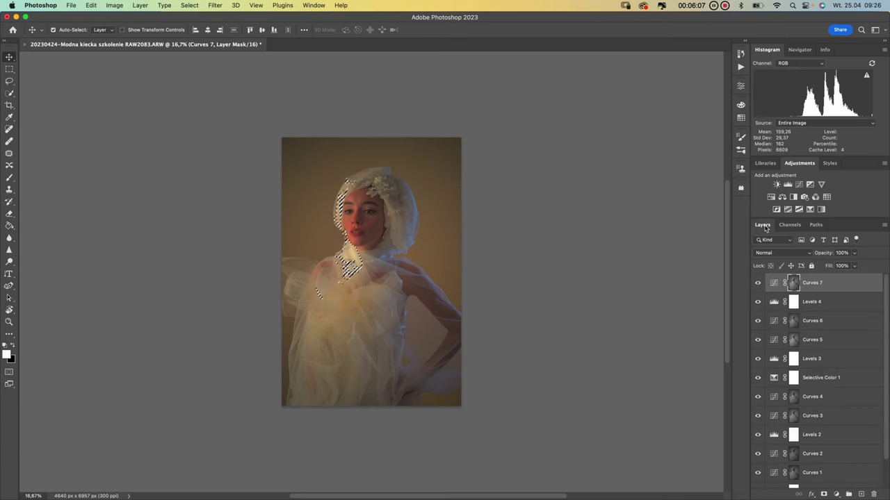
click(836, 494)
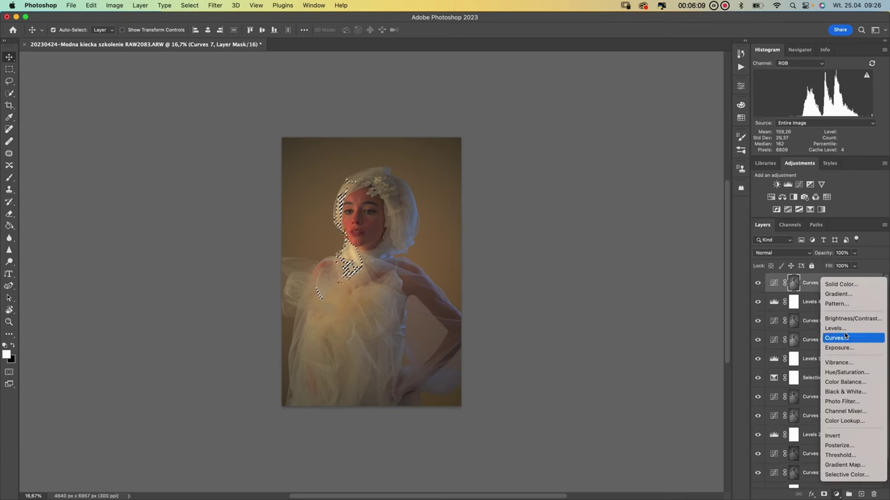
click(842, 339)
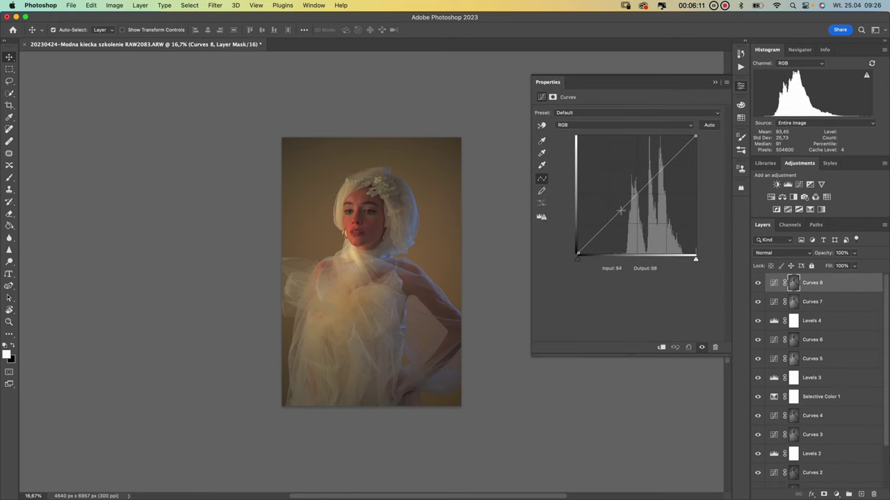
drag(614, 221, 616, 227)
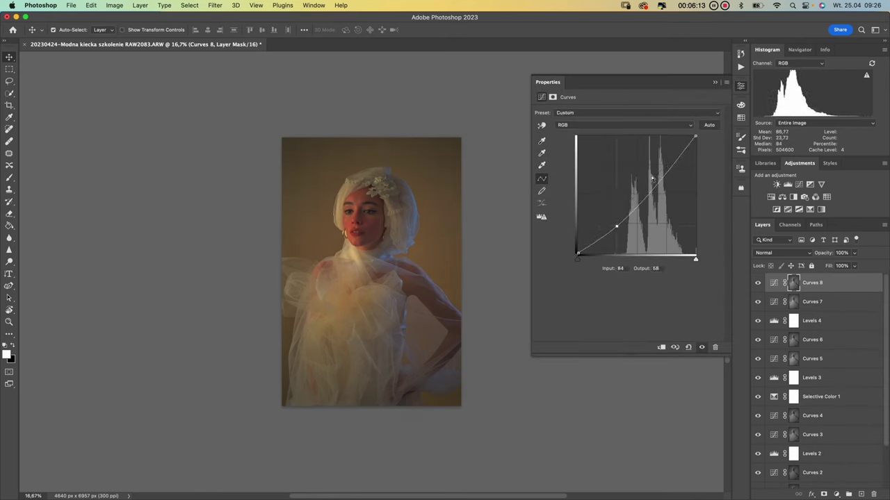
click(660, 171)
drag(660, 171, 660, 173)
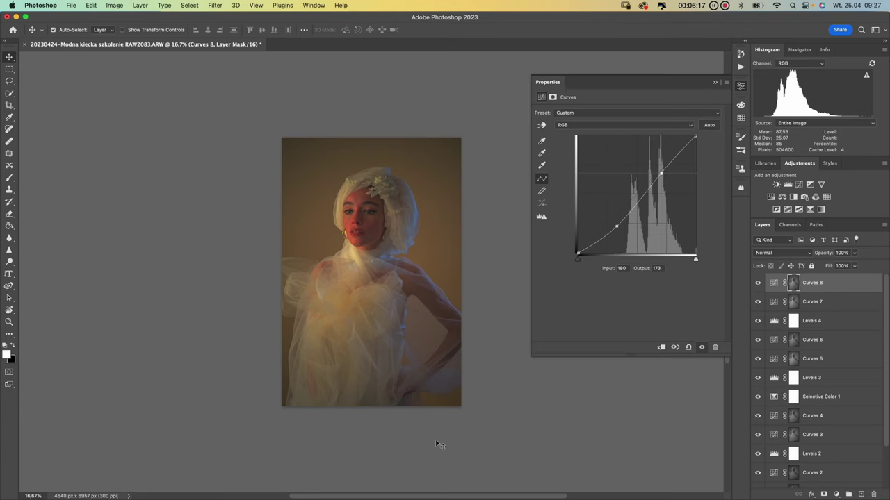
Add a second Selective Color layer and set the Yellows to Magenta -19% and Yellow -44% in Absolute mode
click(836, 494)
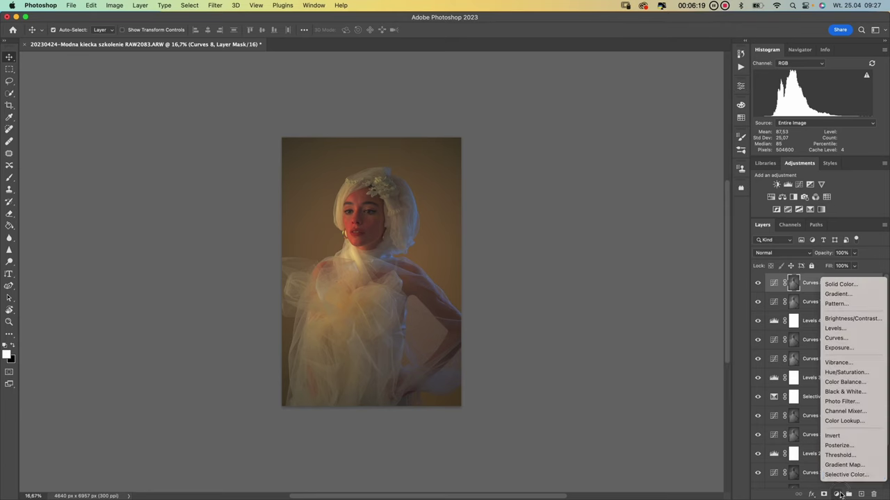
click(798, 474)
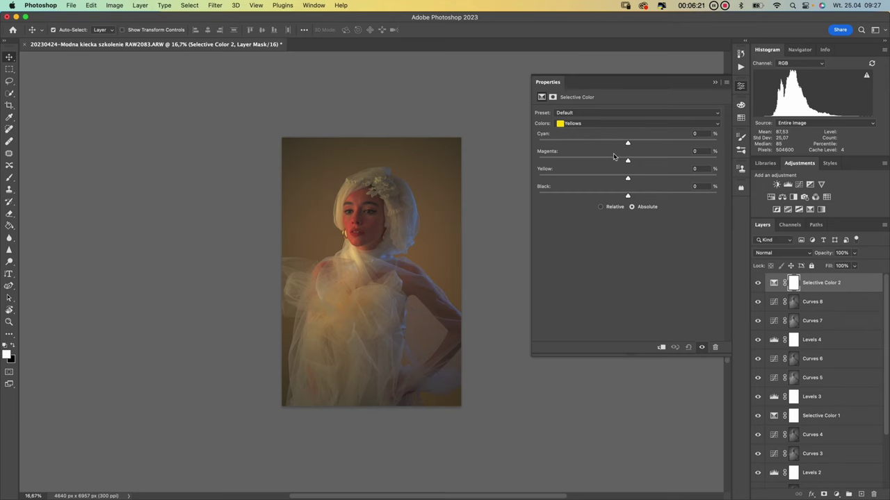
drag(626, 160, 611, 160)
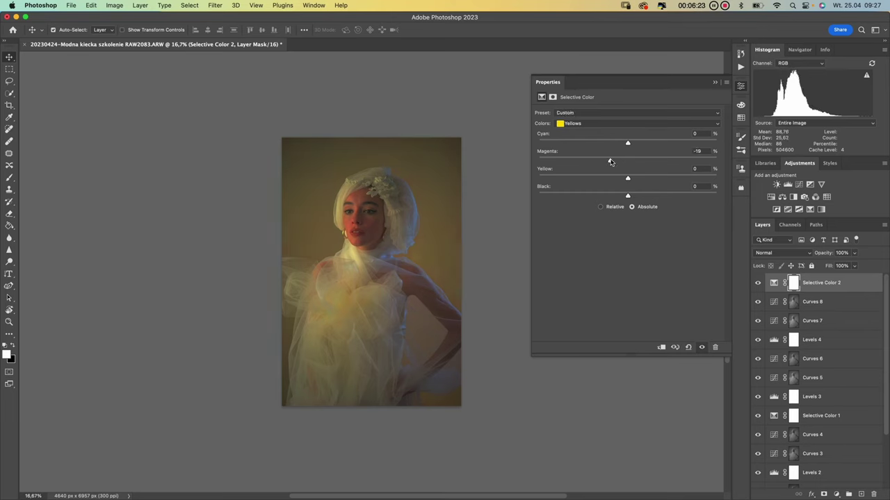
click(587, 178)
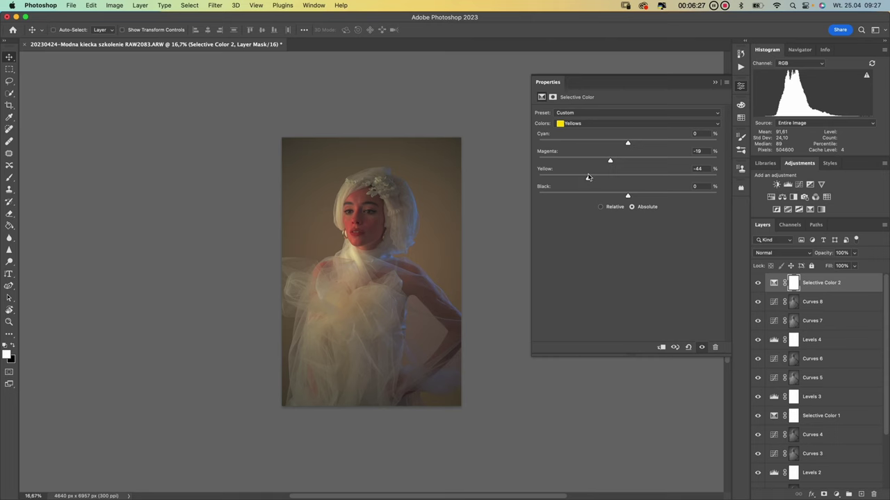
key(super+plus)
key(super+plus)
key(super+plus)
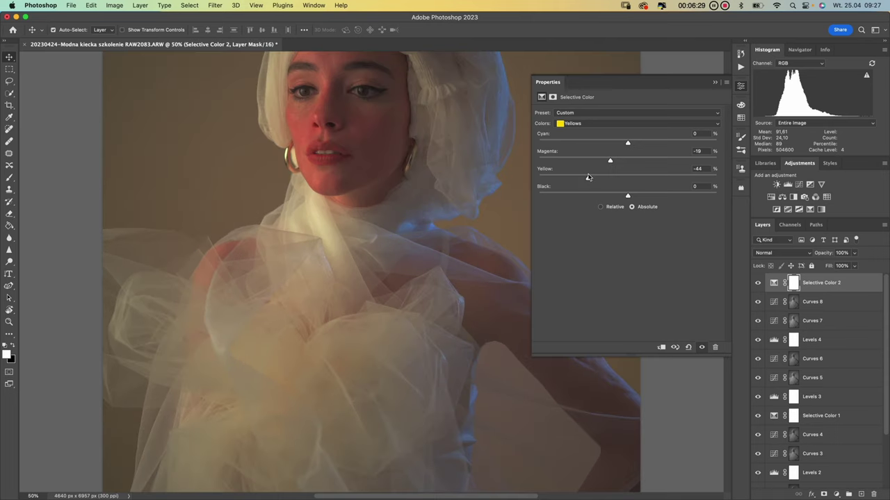
key(super+minus)
key(super+minus)
key(super+minus)
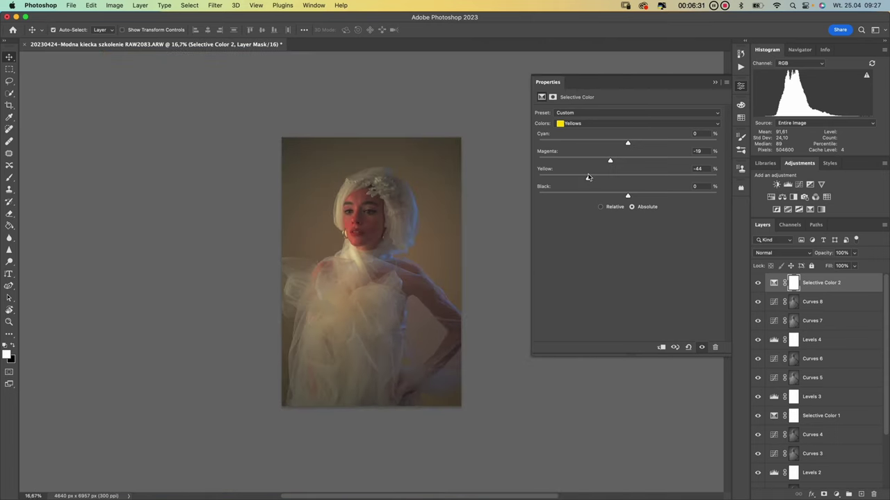
Fine-tune the Yellows in the second Selective Color layer, lowering Magenta slightly further
click(610, 161)
mouse_move(609, 162)
mouse_down()
mouse_move(619, 162)
mouse_move(608, 162)
mouse_up()
click(588, 180)
Add a fifth Levels adjustment layer above the second Selective Color layer and set its white input level to 239
click(838, 494)
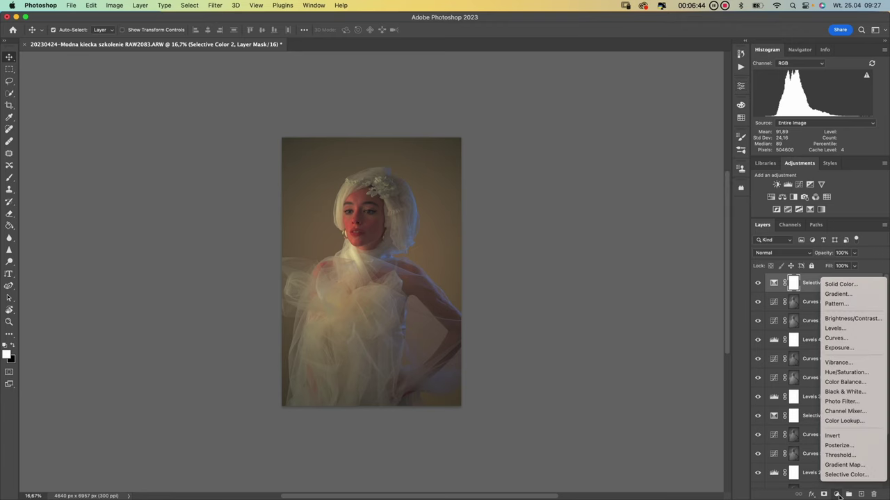
click(837, 328)
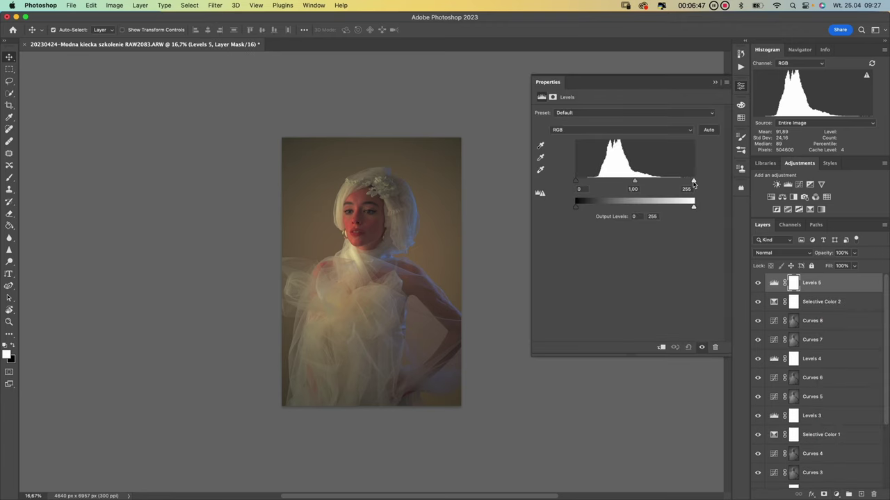
mouse_move(693, 183)
mouse_down()
mouse_move(675, 182)
mouse_move(687, 183)
mouse_up()
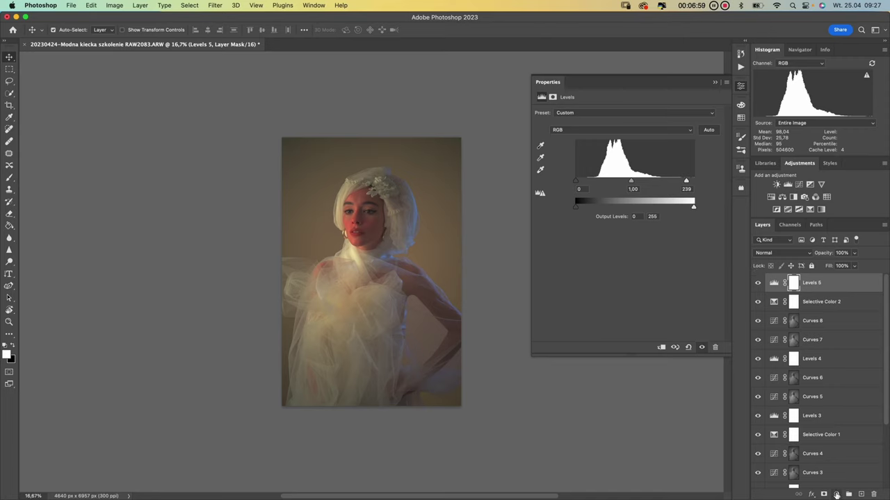
Add a ninth Curves adjustment masked by RGB luminosity, with a shadow point at input 83, output 61 and a highlight point at input 186, output 182
click(790, 224)
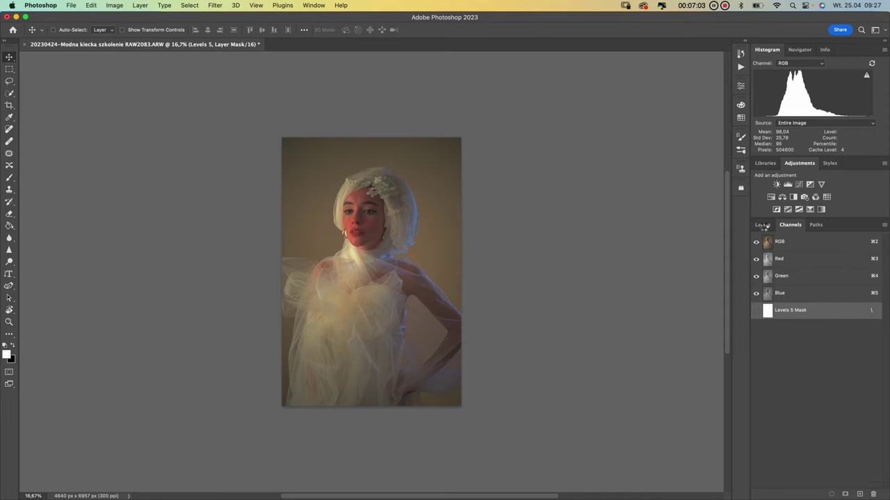
key(super+alt+2)
click(762, 224)
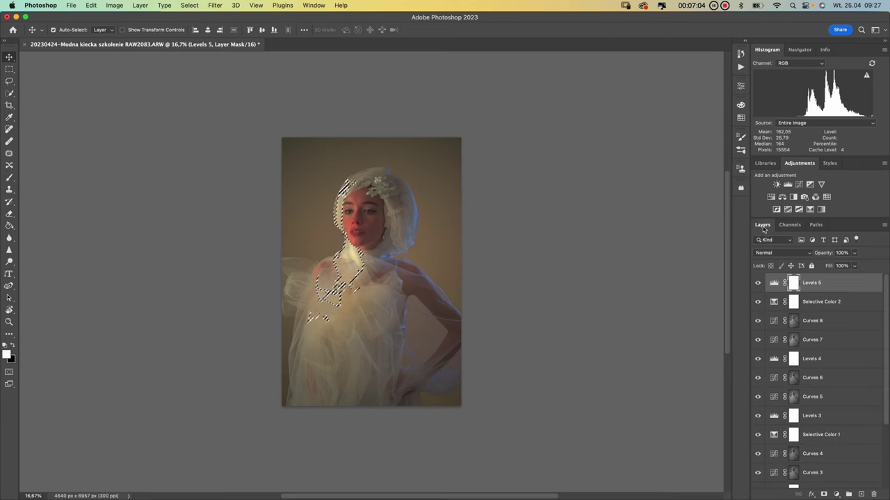
click(837, 495)
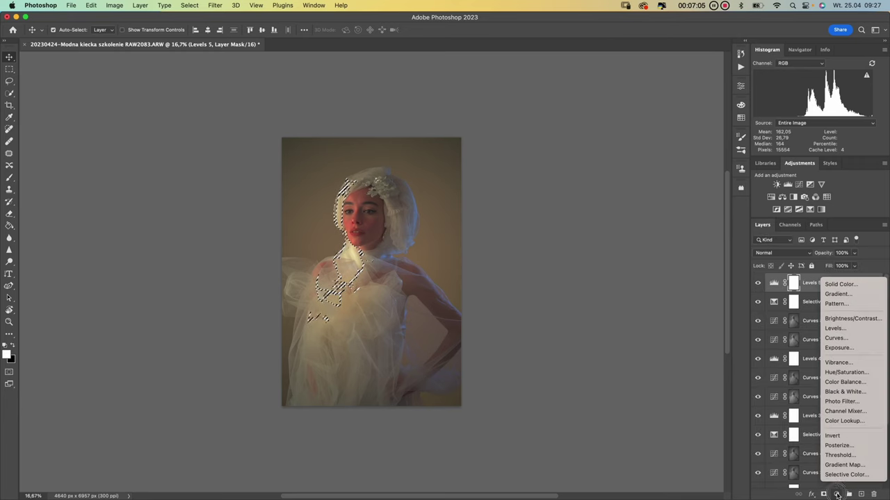
click(845, 339)
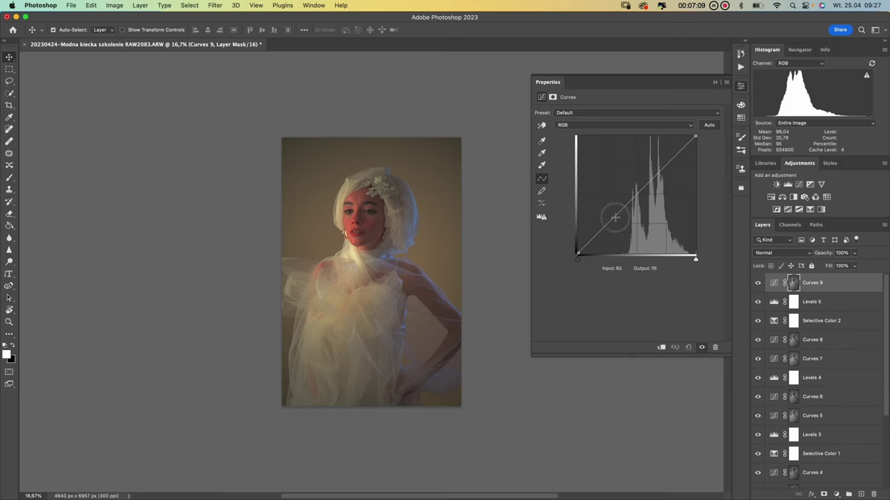
drag(615, 218, 615, 225)
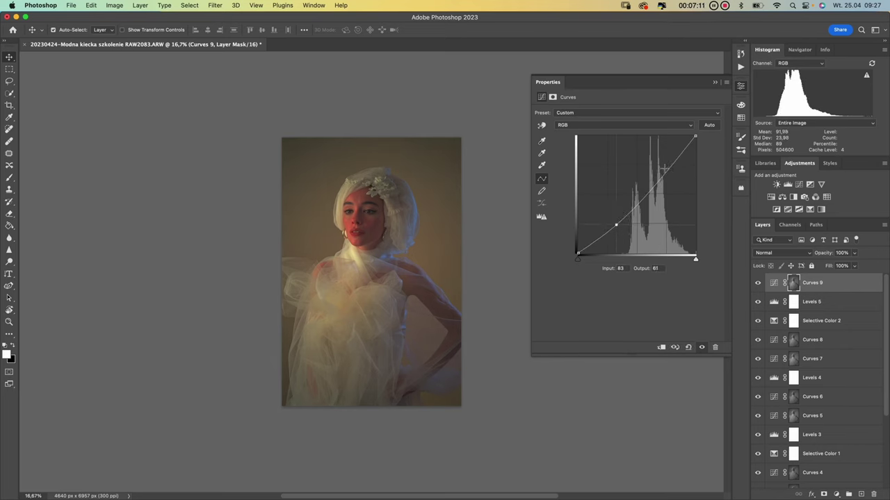
drag(662, 173, 664, 169)
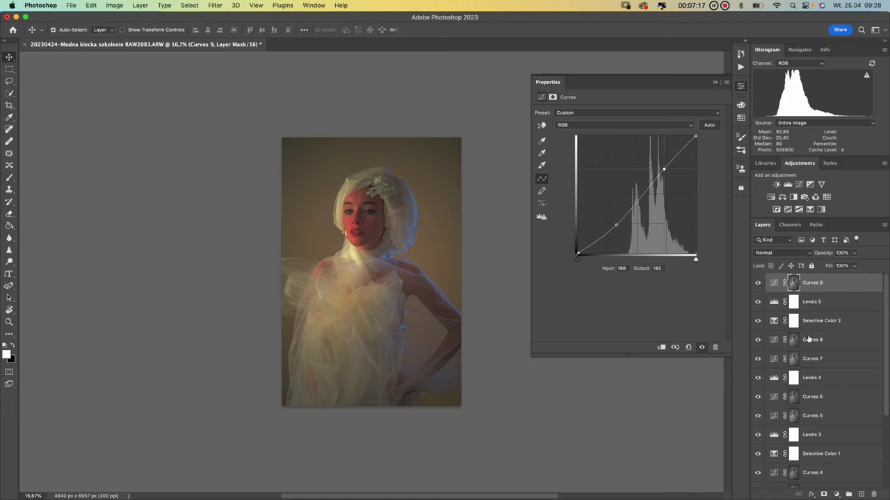
Add a tenth Curves adjustment masked by a fresh RGB luminosity selection, with points at input 88, output 67 and input 190, output 186
click(789, 225)
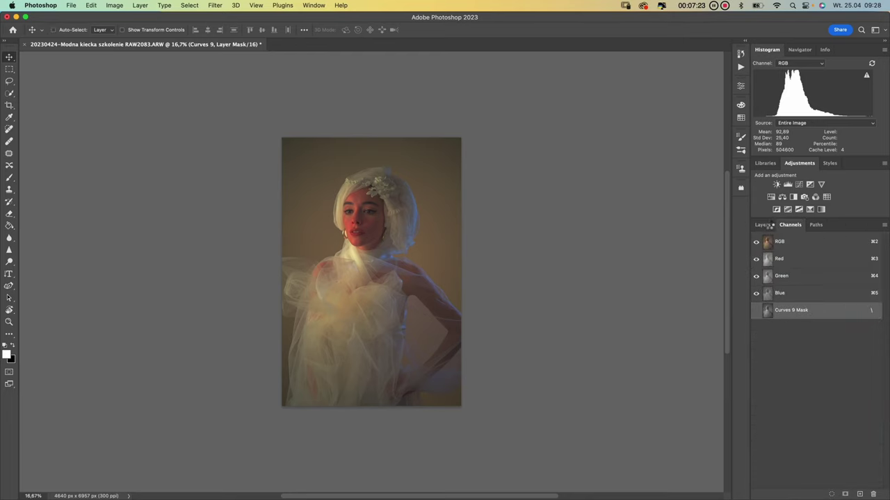
click(765, 224)
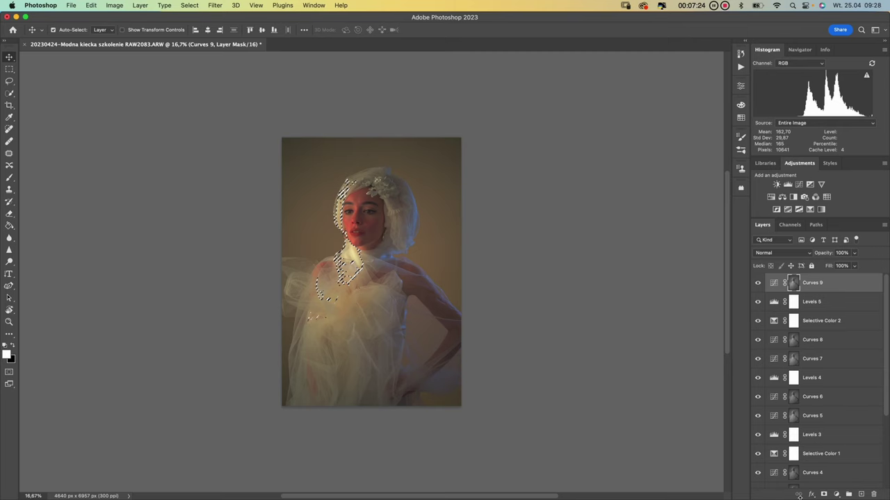
click(837, 494)
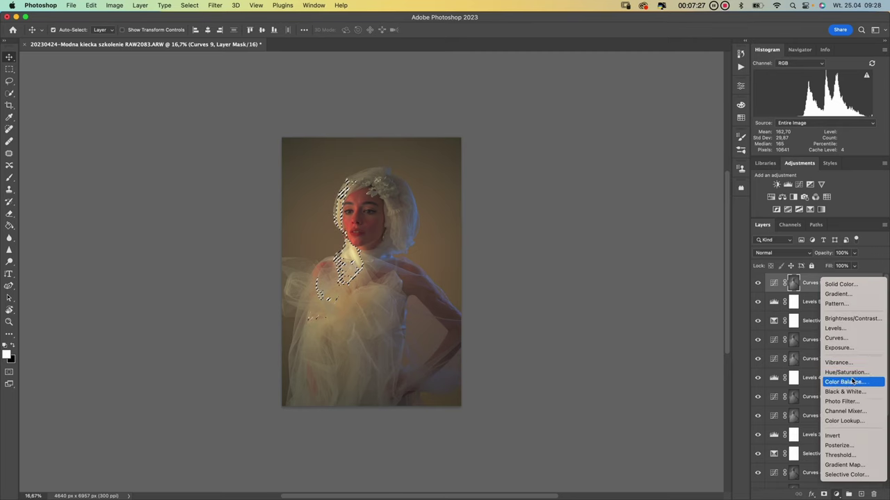
click(852, 337)
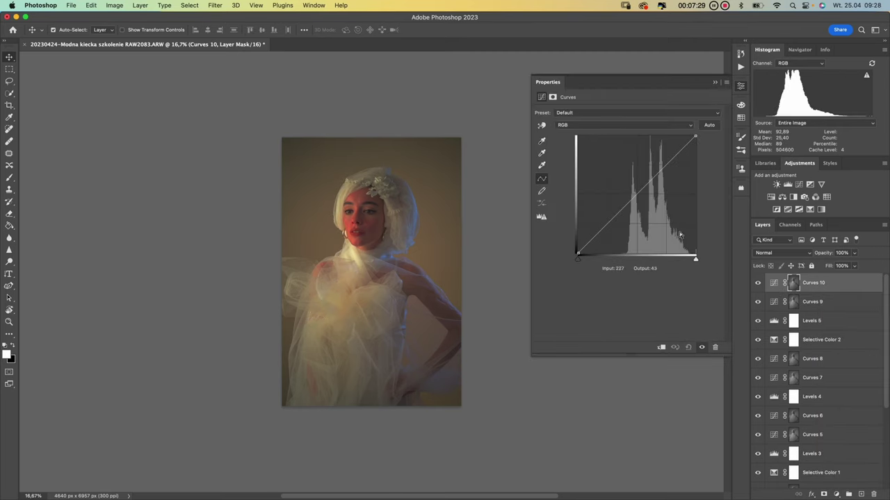
drag(617, 217, 619, 221)
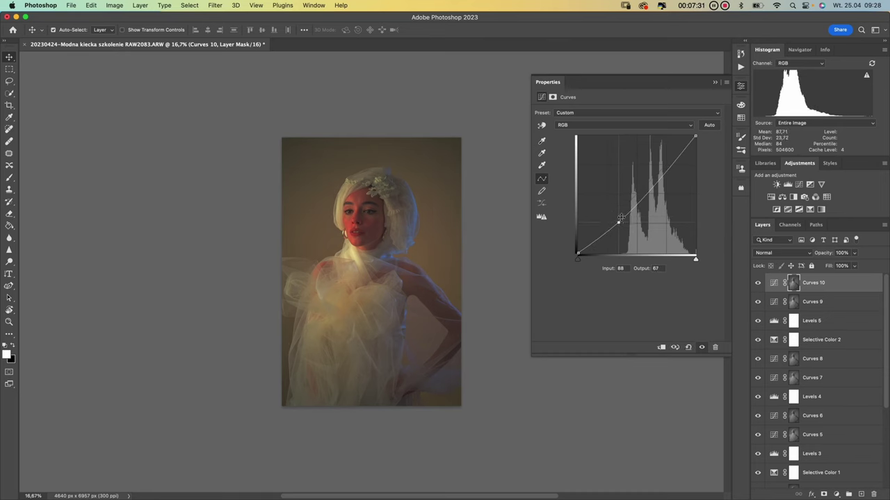
click(667, 167)
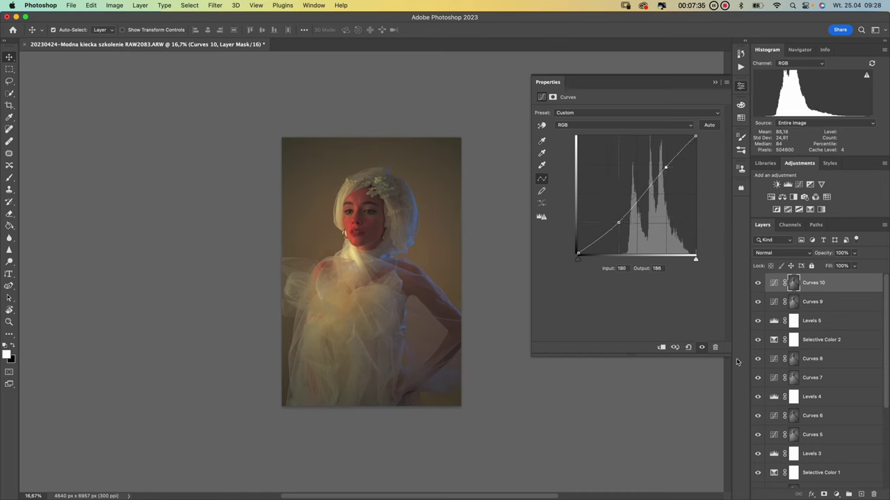
Add a third Selective Color layer above the tenth Curves and set its Yellows to Magenta -23% and Yellow -46%
click(837, 494)
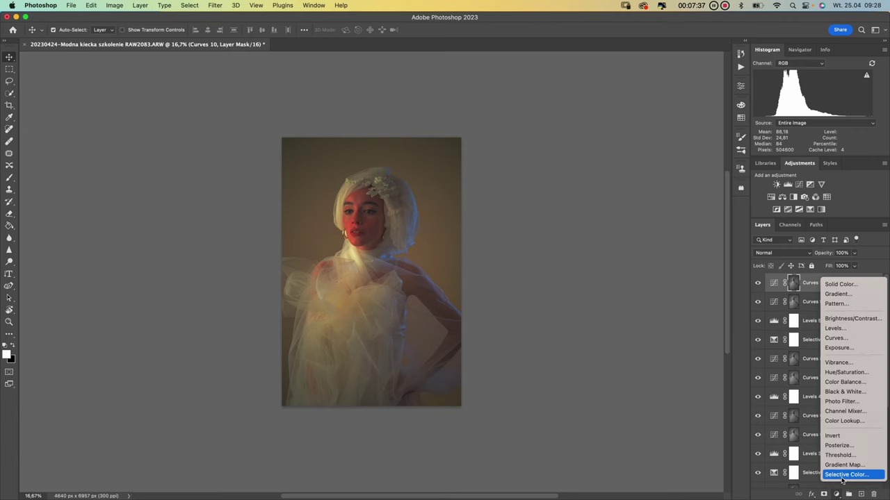
click(790, 421)
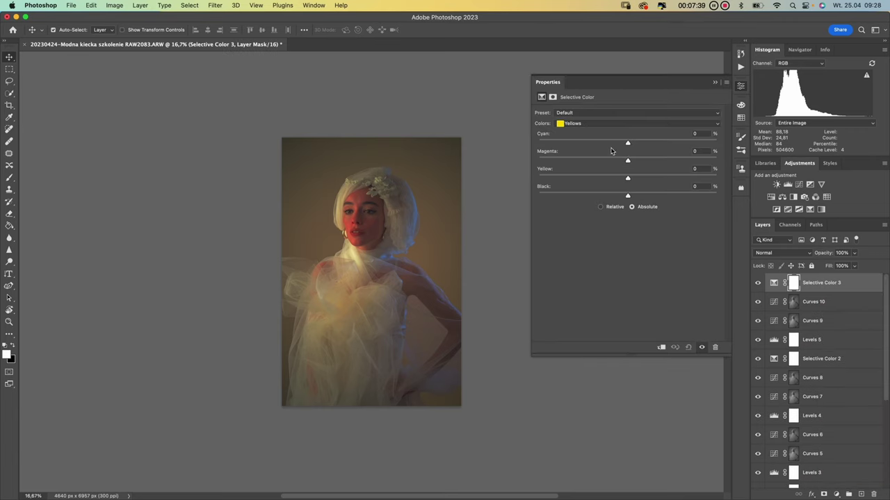
click(608, 160)
drag(595, 179, 586, 178)
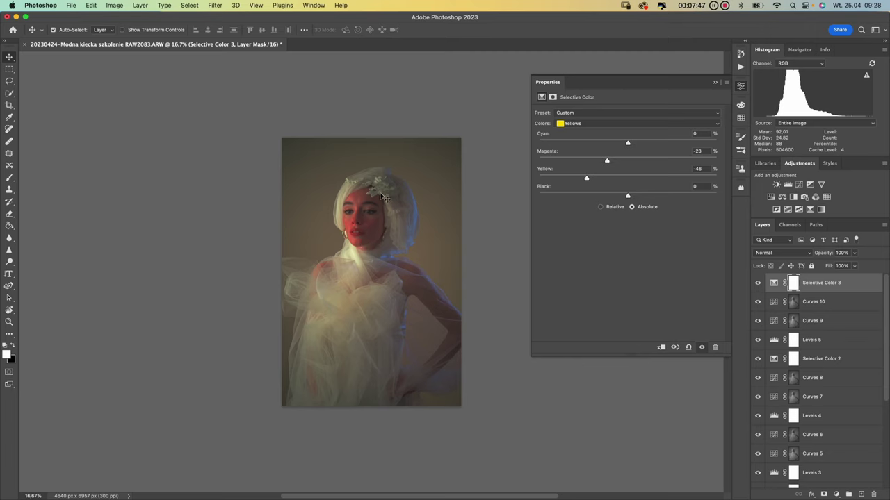
Add a Hue/Saturation layer, boost Reds saturation to +100 as a guide, and shift the Reds range to 290°/320° and 349°\19°
scroll(362, 238, up, 5)
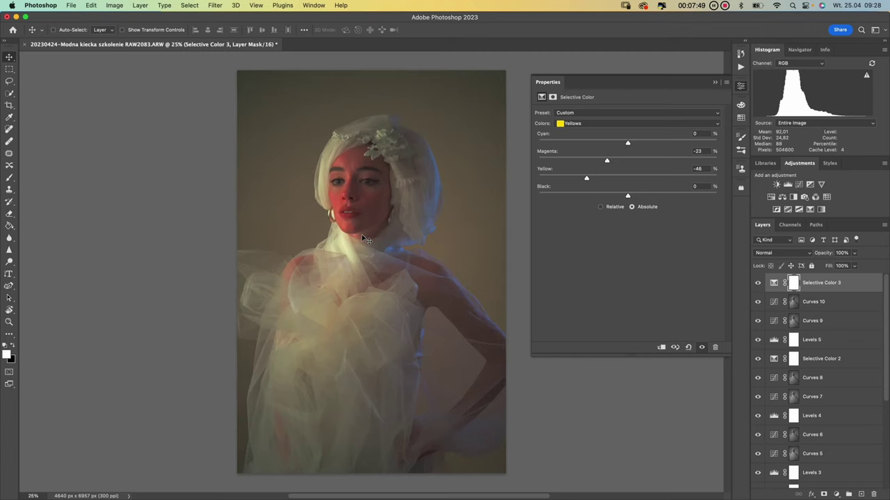
key(super+minus)
key(super+minus)
key(super+minus)
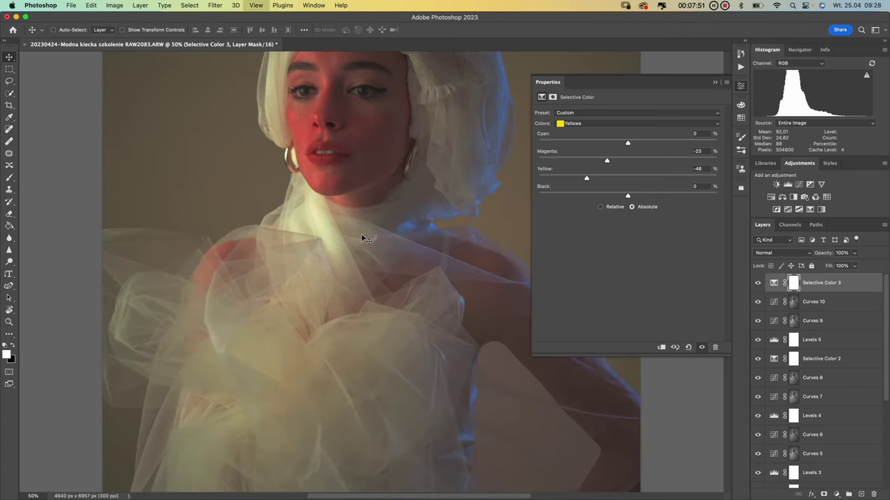
click(842, 495)
click(745, 240)
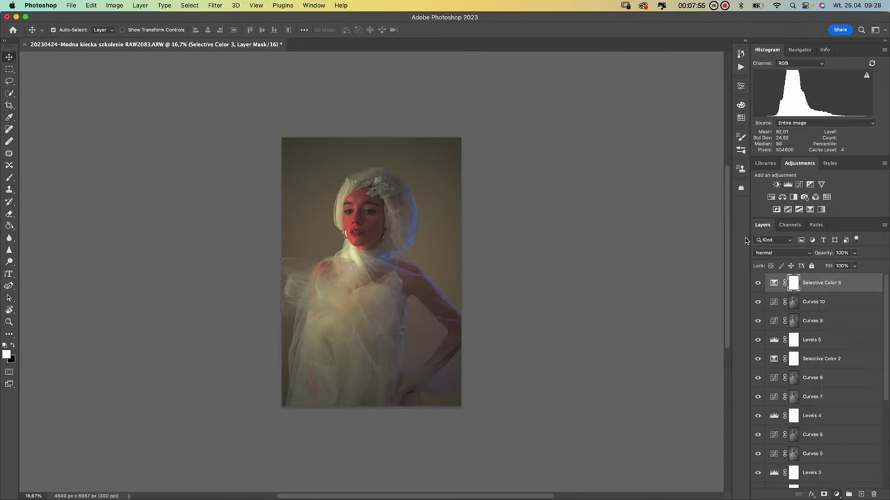
click(596, 132)
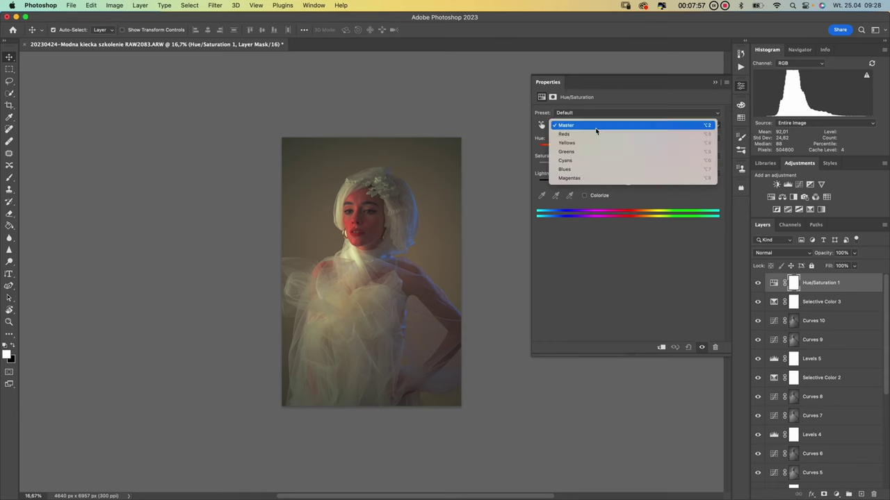
click(596, 133)
drag(628, 165, 726, 171)
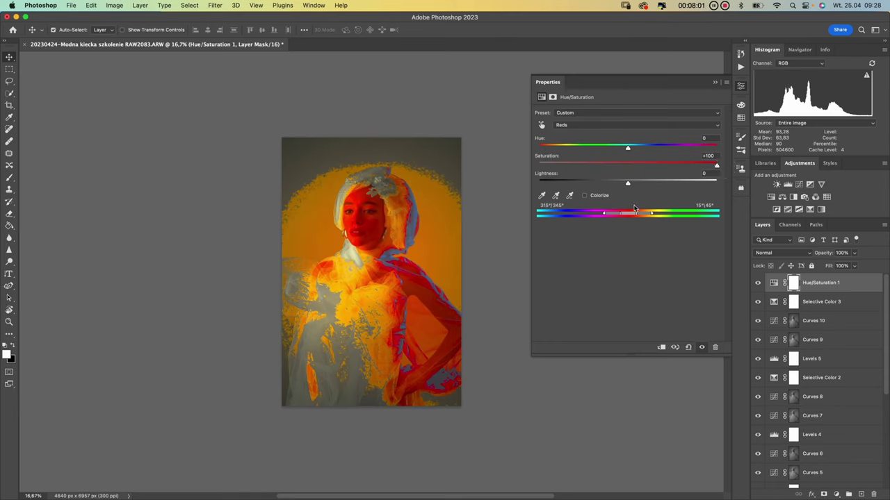
drag(632, 215, 618, 215)
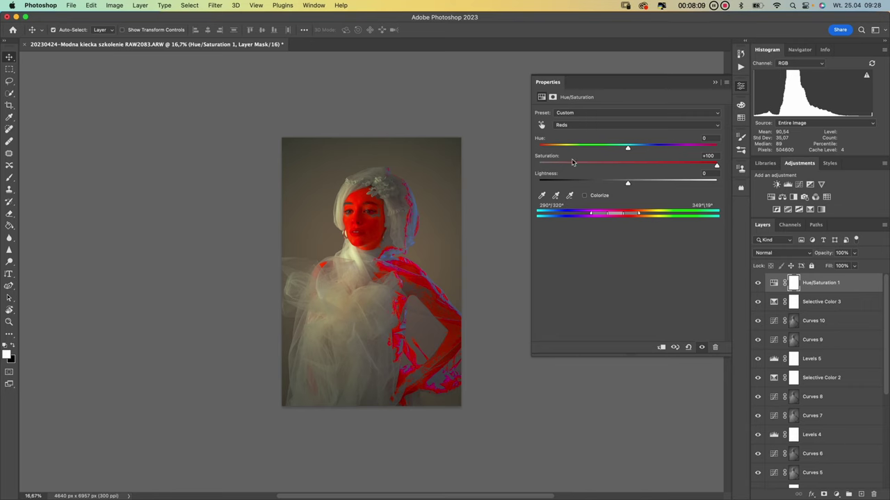
Reset the Reds saturation to 0 and shift the Reds hue to around +18, making the red skin more orange
drag(554, 159, 643, 149)
key(super+equal)
key(super+equal)
key(super+equal)
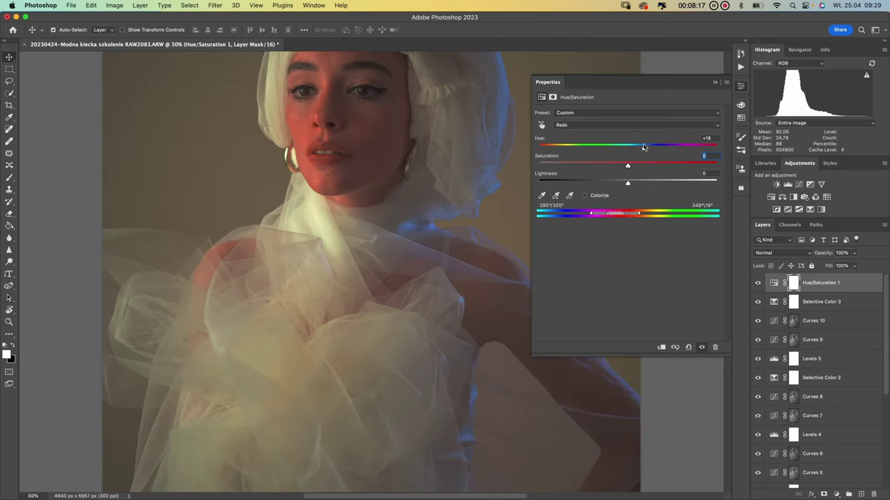
mouse_move(643, 148)
mouse_down()
mouse_move(658, 146)
mouse_move(643, 149)
mouse_move(649, 151)
mouse_up()
Compare the portrait with and without the Hue/Saturation layer, both in full view and close up on the face
drag(394, 146, 398, 265)
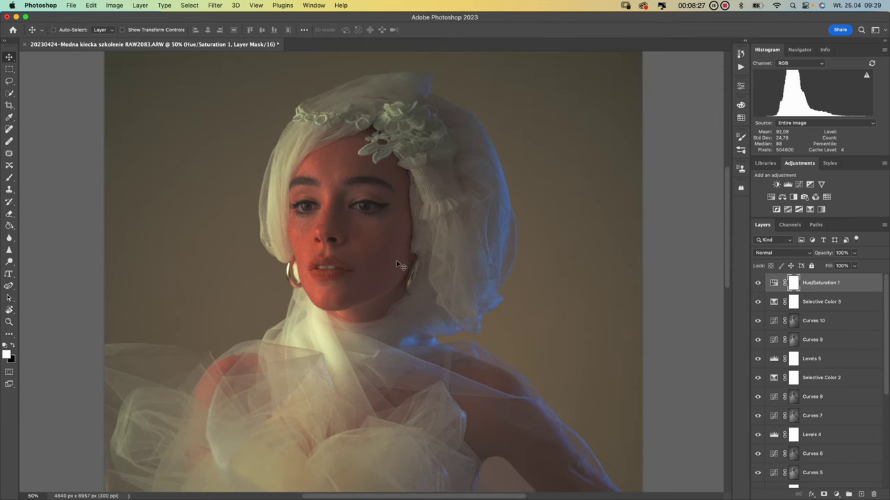
key(super+minus)
key(super+minus)
key(super+minus)
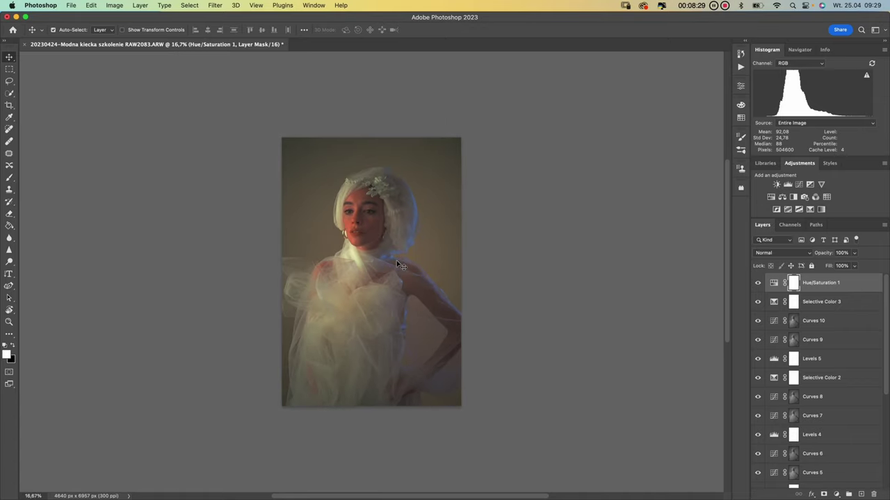
click(758, 284)
click(758, 283)
key(super+plus)
key(super+plus)
key(super+plus)
key(super+plus)
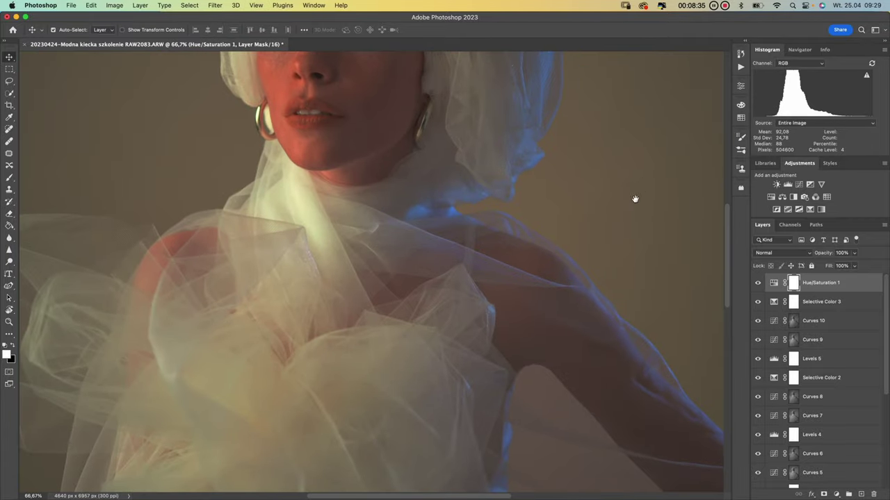
drag(488, 148, 507, 337)
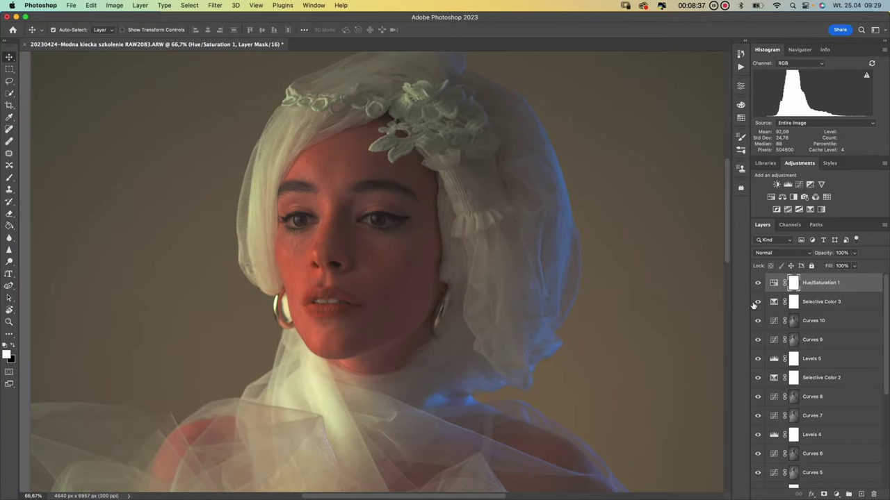
click(759, 284)
click(759, 285)
Paint over the lips in black on the Hue/Saturation layer mask with a size 90 brush to exclude them from the shift
key(b)
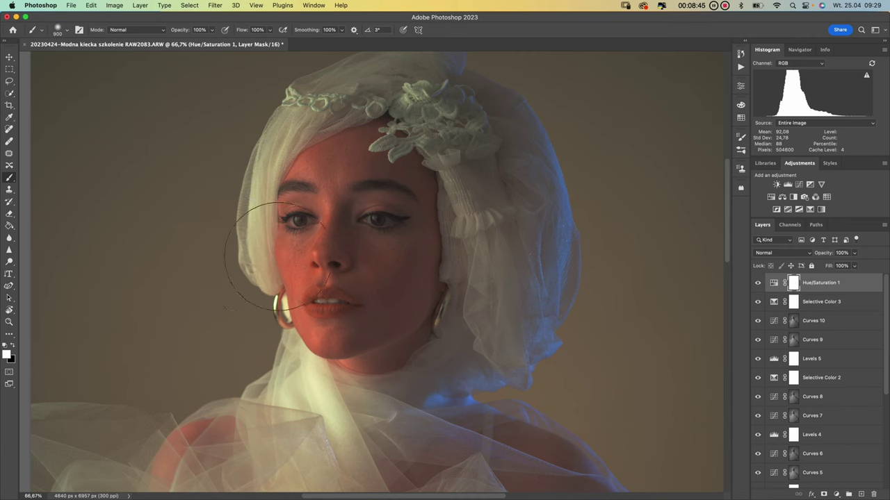
key(bracketleft)
key(bracketleft)
key(bracketleft)
key(bracketleft)
key(bracketleft)
key(bracketleft)
key(bracketleft)
key(bracketleft)
key(bracketleft)
key(bracketleft)
key(bracketleft)
key(bracketleft)
key(bracketleft)
key(bracketleft)
key(bracketleft)
key(bracketleft)
key(bracketleft)
key(bracketleft)
key(bracketleft)
key(bracketleft)
key(x)
key(x)
key(x)
key(x)
key(x)
mouse_move(314, 296)
mouse_down()
mouse_move(354, 304)
mouse_move(312, 310)
mouse_move(301, 300)
mouse_move(312, 290)
mouse_move(306, 304)
mouse_move(322, 314)
mouse_move(320, 304)
mouse_move(357, 304)
mouse_move(324, 287)
mouse_move(311, 293)
mouse_move(306, 308)
mouse_move(333, 302)
mouse_move(350, 319)
mouse_up()
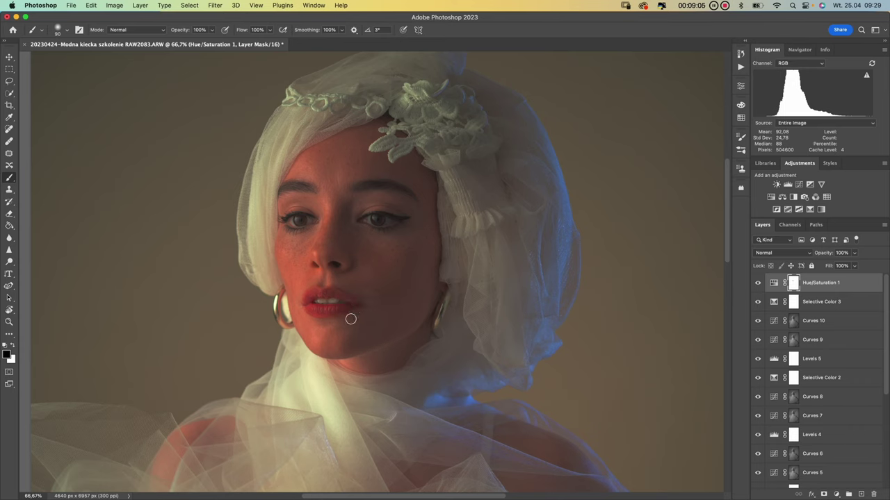
Add a sixth Levels adjustment layer above the Hue/Saturation layer and set its white input level to 243
key(super+minus)
key(super+minus)
key(super+minus)
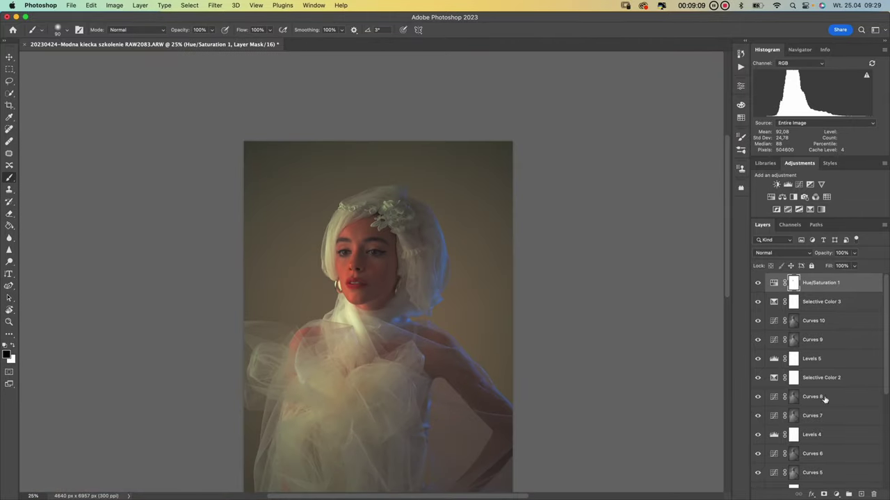
click(836, 494)
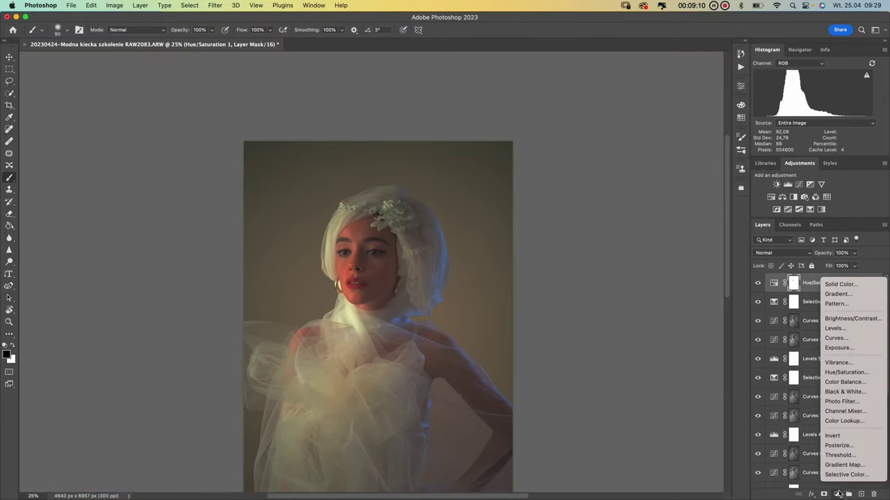
click(836, 328)
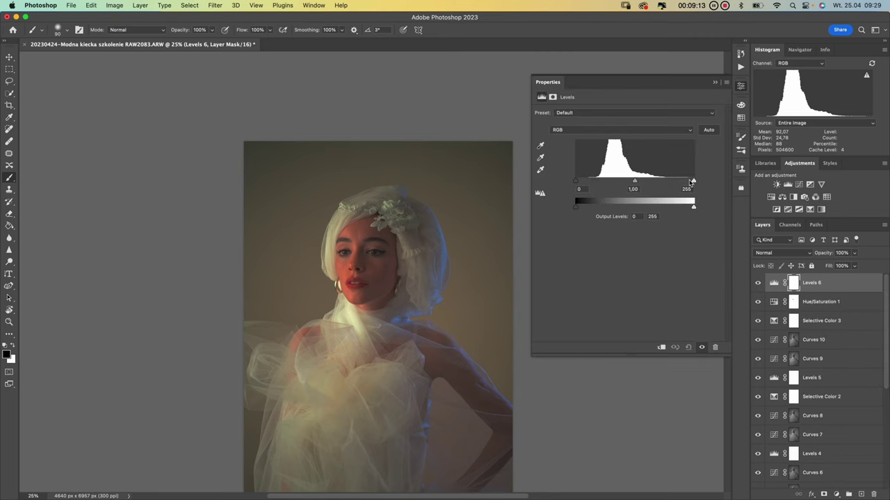
drag(693, 182, 688, 182)
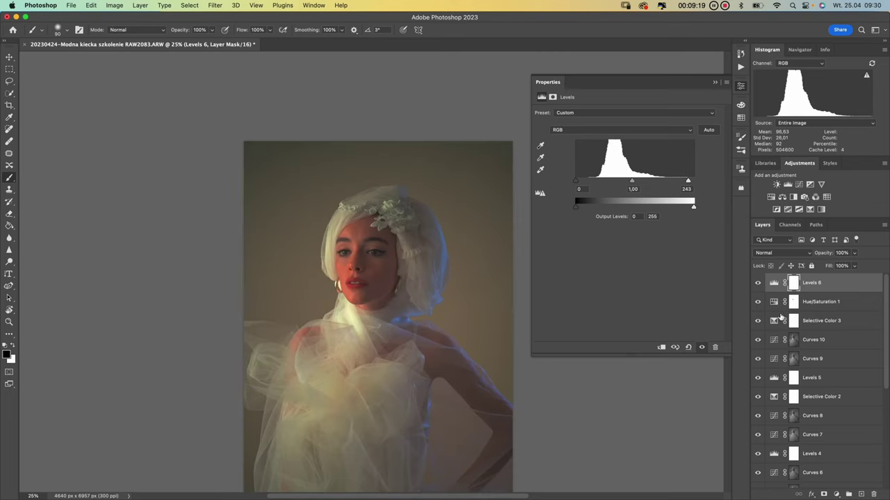
Add an eleventh Curves adjustment masked by RGB luminosity, with a midtone point at input 141, output 103
click(794, 224)
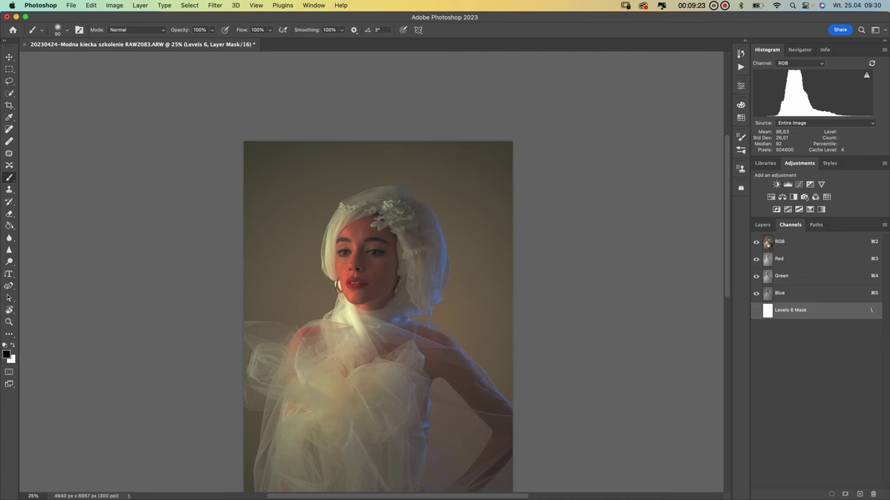
key(super+alt+2)
click(762, 224)
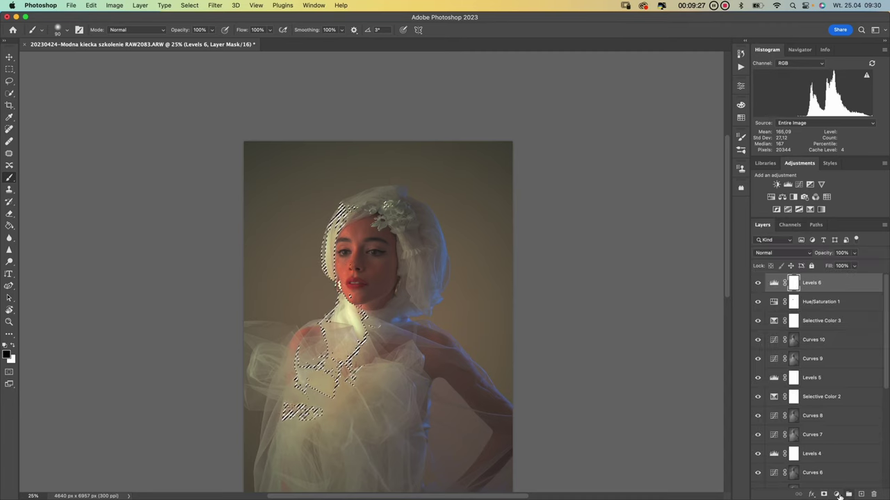
click(837, 493)
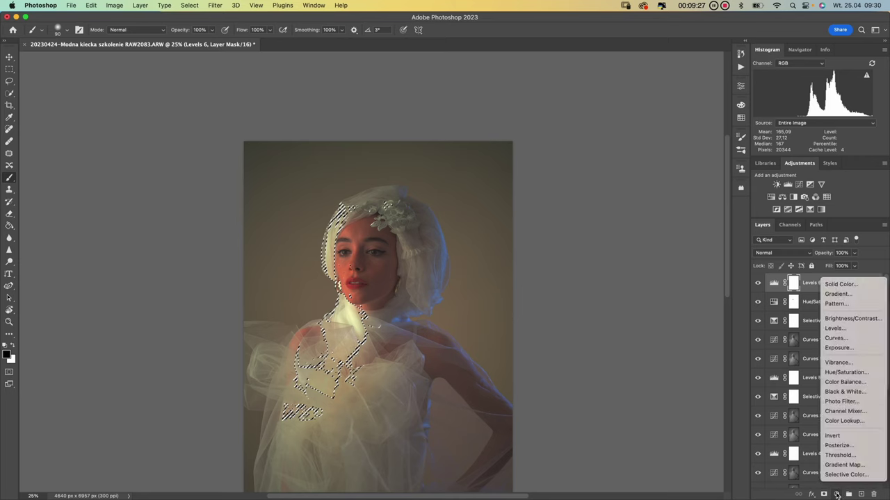
click(856, 339)
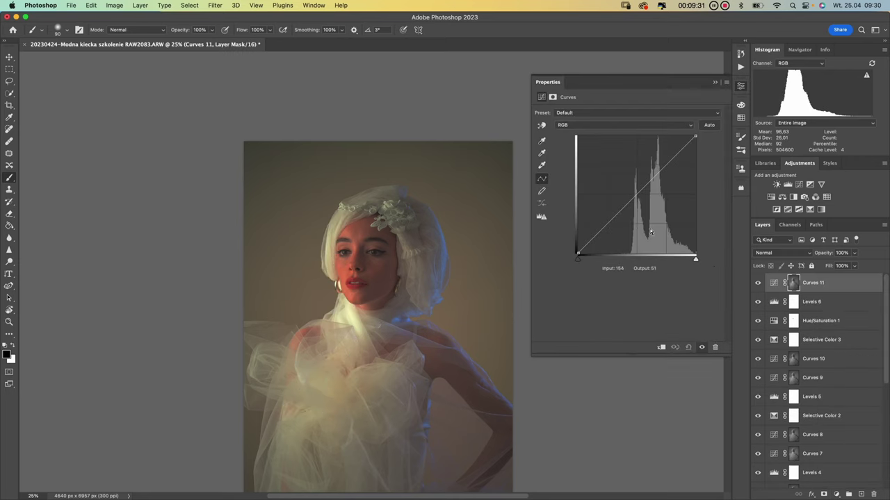
drag(637, 197, 643, 206)
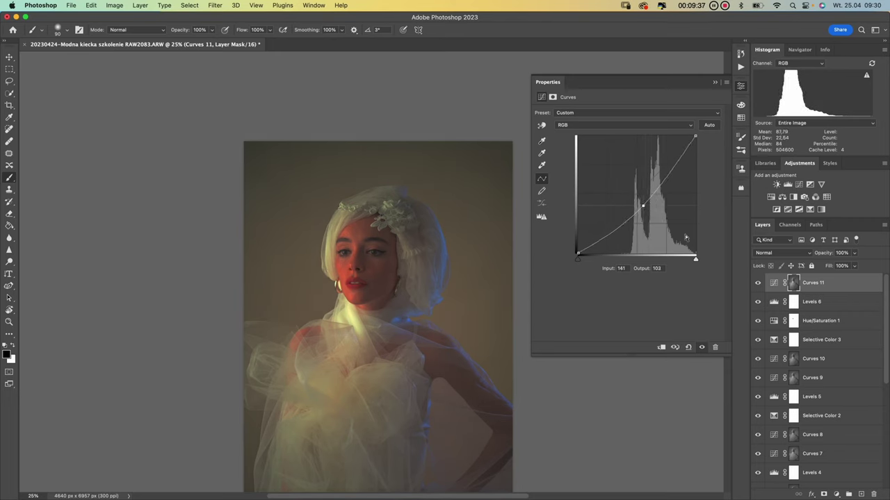
Add a twelfth Curves adjustment masked by a fresh RGB luminosity selection, with points at input 72, output 51 and input 190, output 186
click(789, 224)
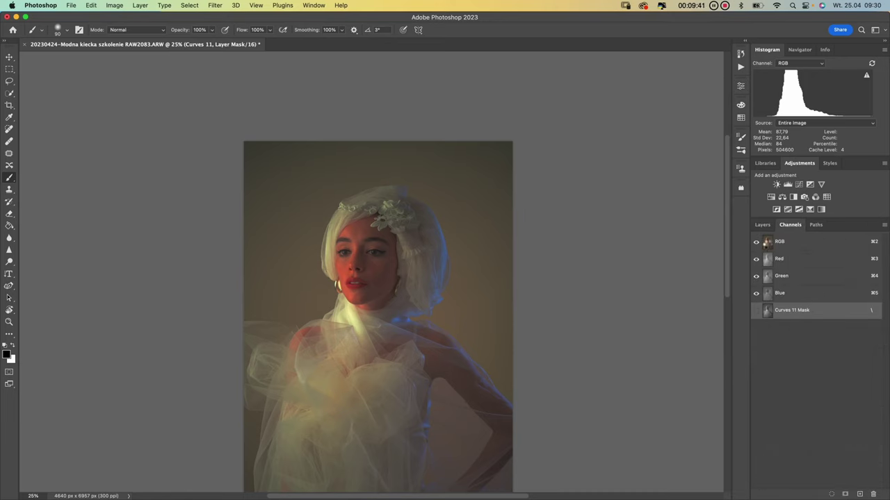
super+click(767, 242)
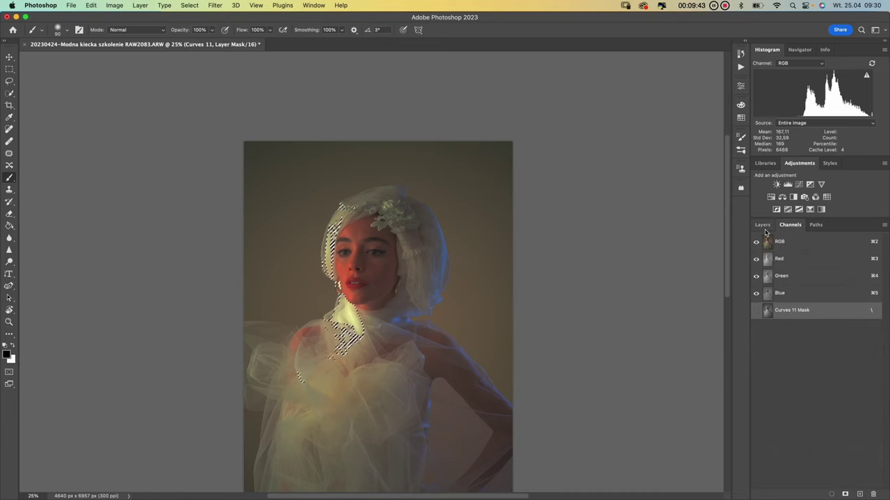
click(762, 224)
click(836, 495)
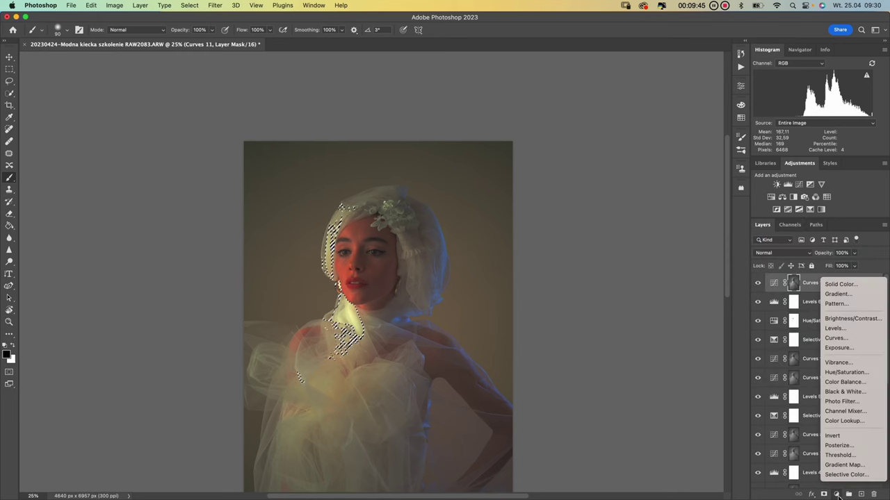
click(836, 338)
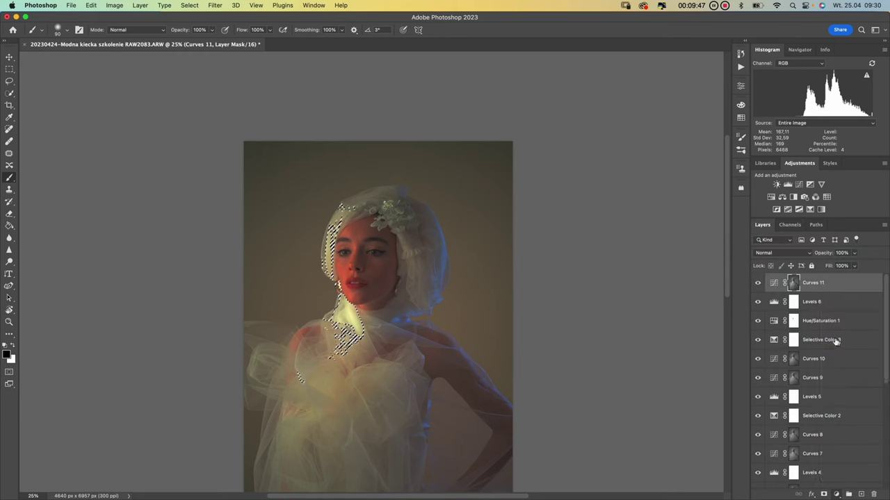
drag(611, 223, 611, 229)
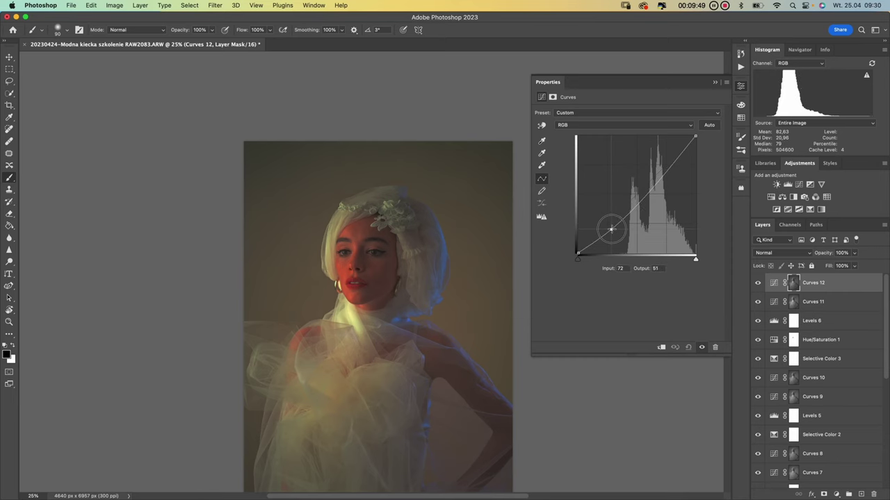
click(665, 168)
drag(665, 168, 665, 167)
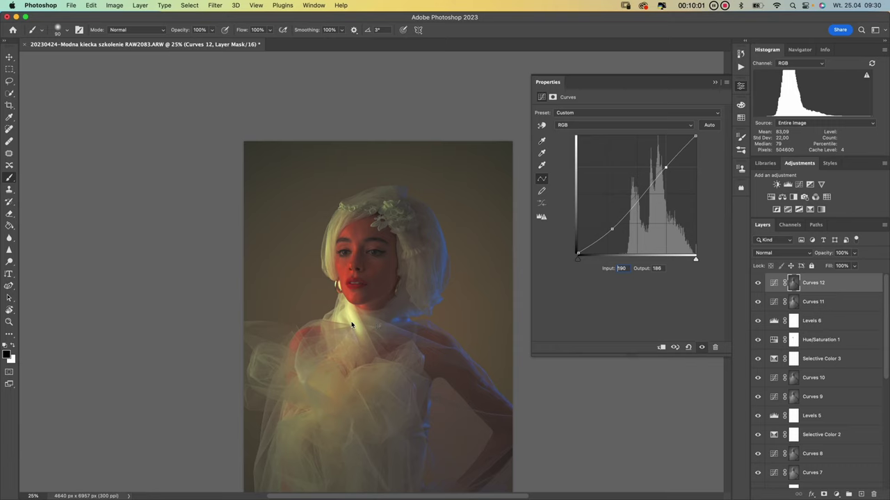
click(218, 272)
Add a fourth Selective Color layer above the twelfth Curves and lower Magenta in its Yellows to -28%
key(super+minus)
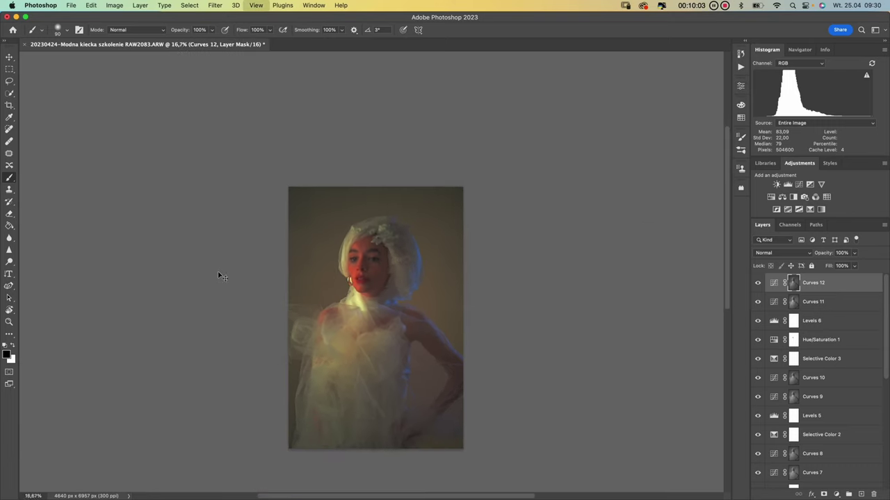
key(super+plus)
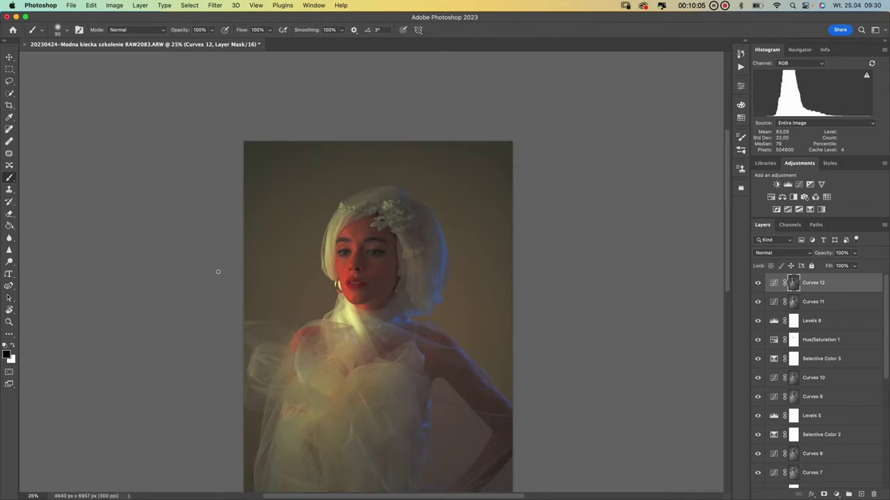
scroll(346, 329, down, 3)
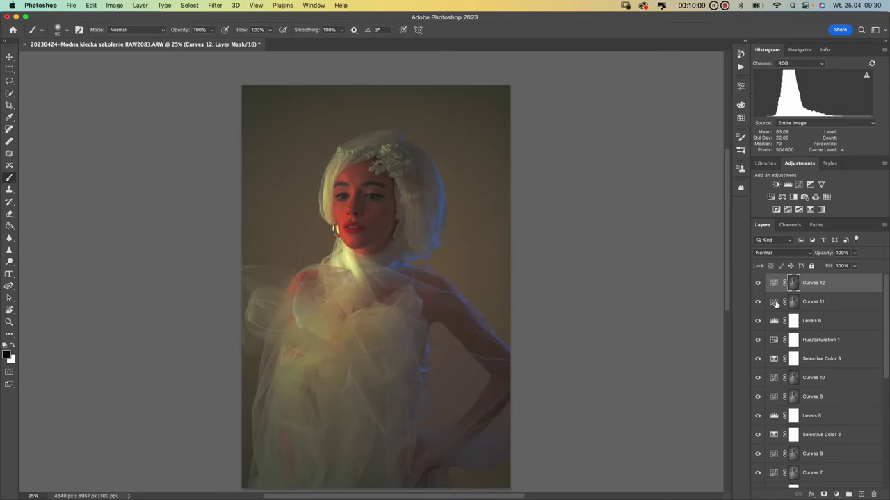
click(836, 494)
click(845, 475)
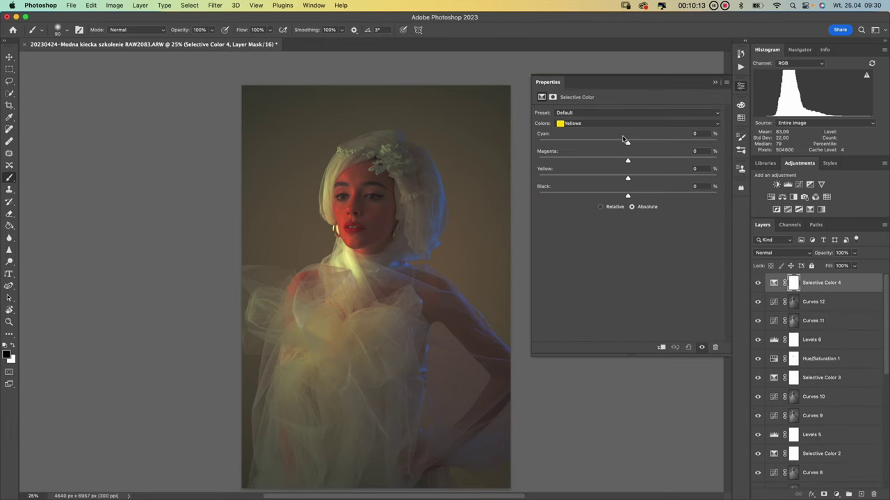
click(604, 158)
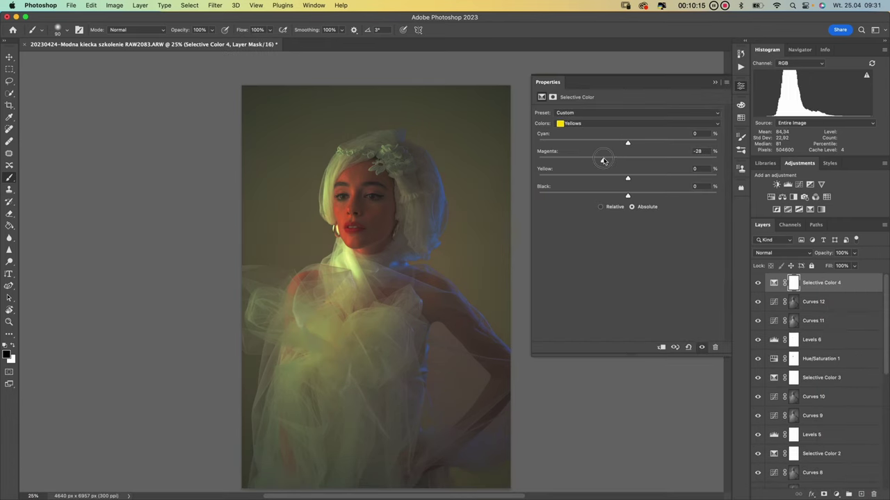
Reduce magenta and yellow in the Yellows range of the Selective Color 4 adjustment
click(576, 178)
drag(603, 160, 607, 161)
click(576, 178)
drag(576, 179, 586, 179)
Select the Curves 12 layer and compare the image with and without its effect
click(775, 320)
click(776, 306)
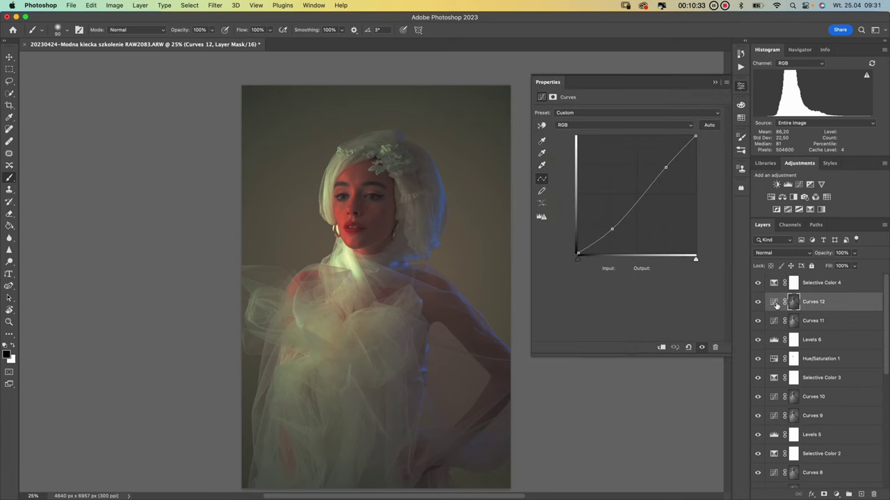
click(758, 302)
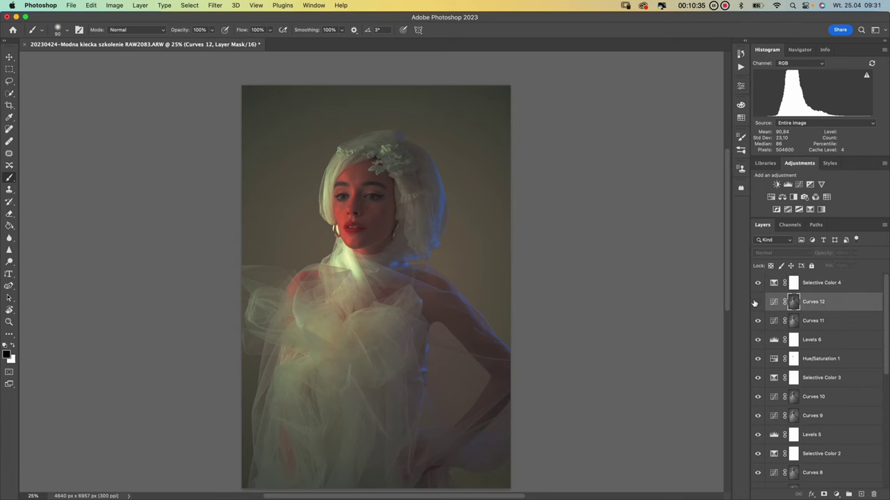
click(758, 302)
click(757, 302)
click(757, 302)
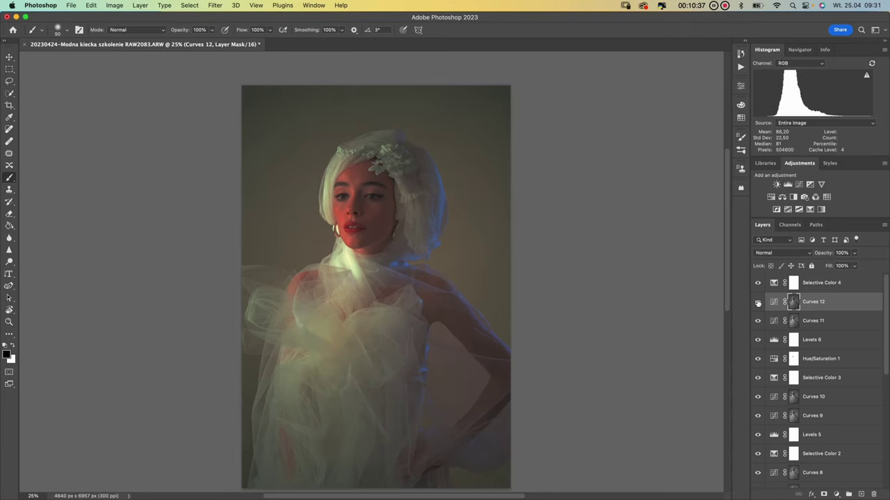
key(super+minus)
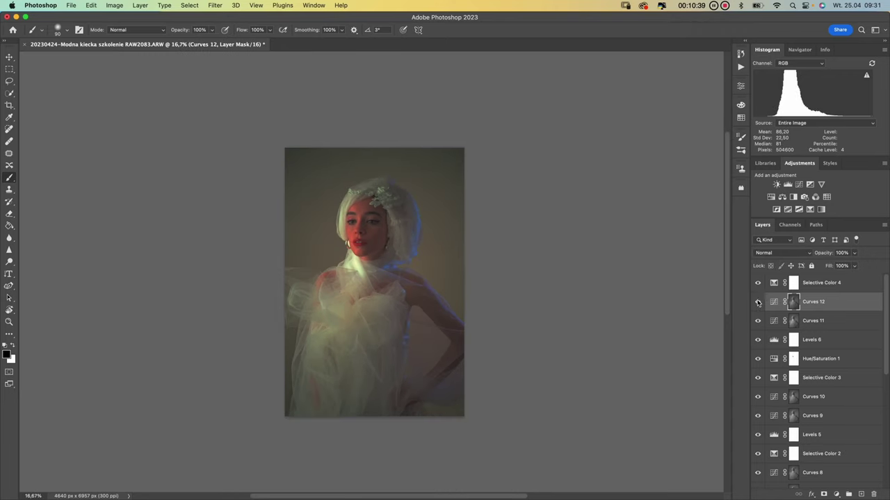
Try to move the Hue/Saturation 1 layer above Selective Color 4
click(810, 285)
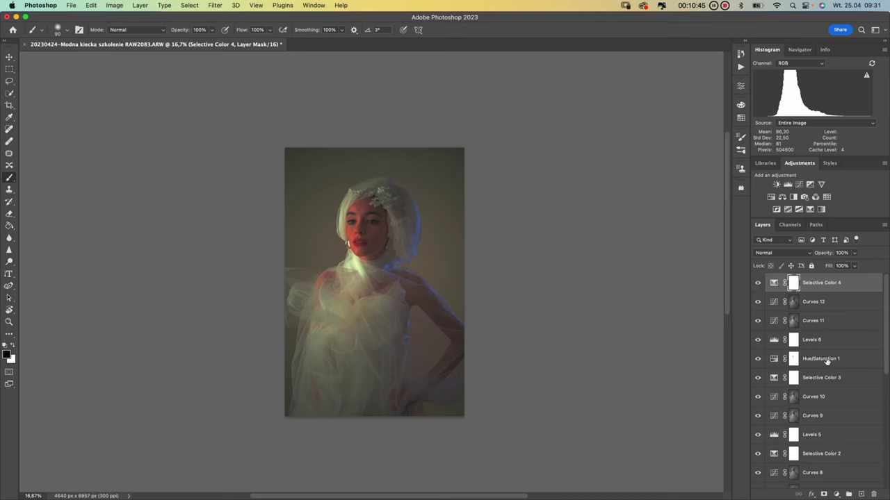
drag(826, 361, 826, 277)
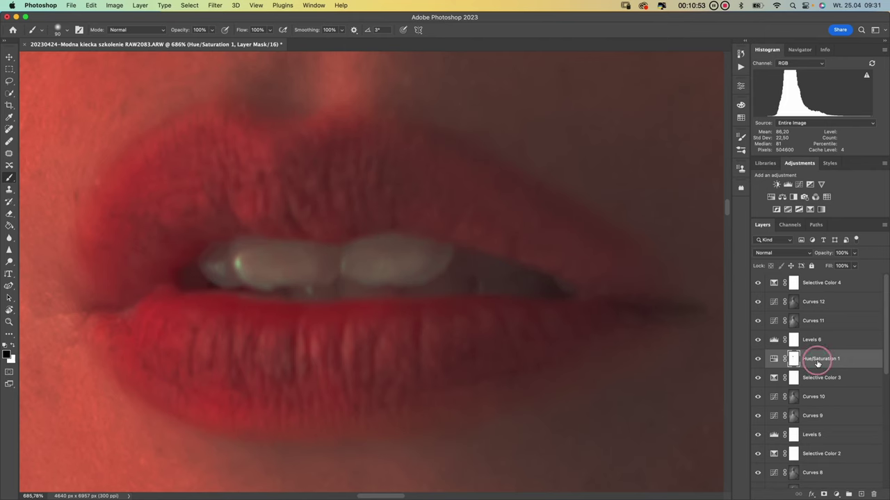
drag(817, 363, 818, 278)
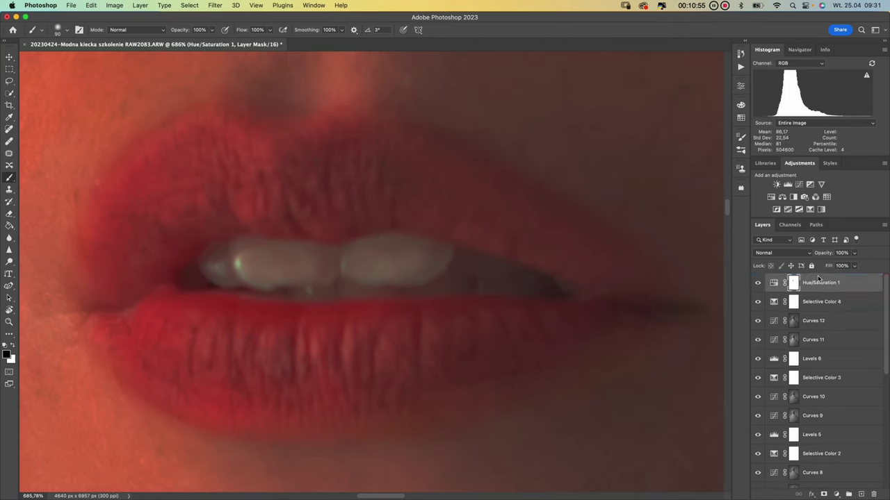
key(super+z)
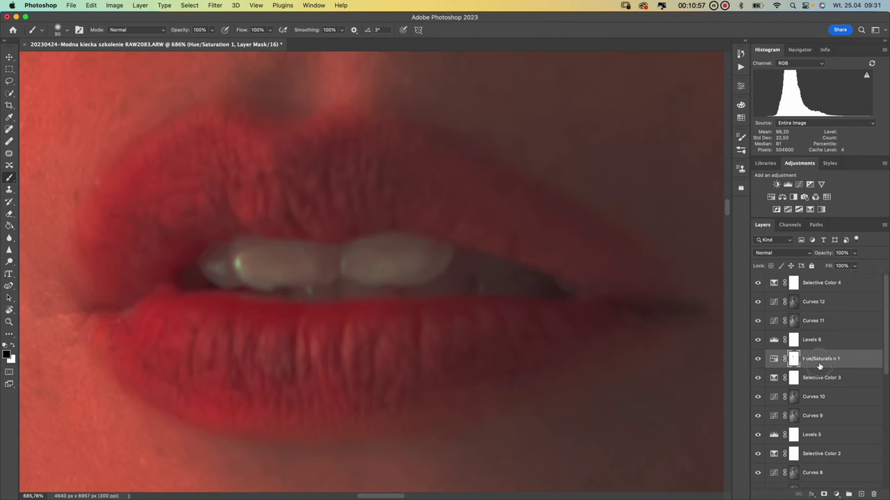
Duplicate the Hue/Saturation 1 layer to the top of the layer stack, above Selective Color 4
drag(820, 369, 817, 278)
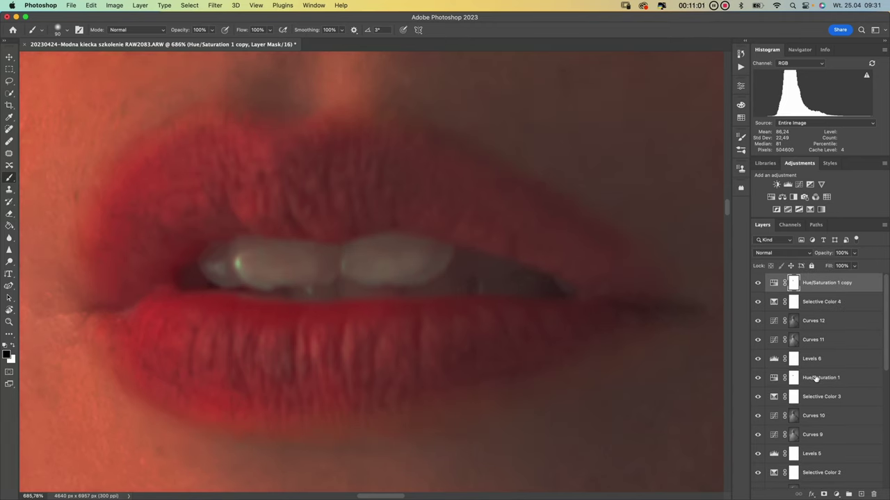
mouse_move(817, 380)
mouse_down()
mouse_move(817, 285)
mouse_move(820, 379)
mouse_up()
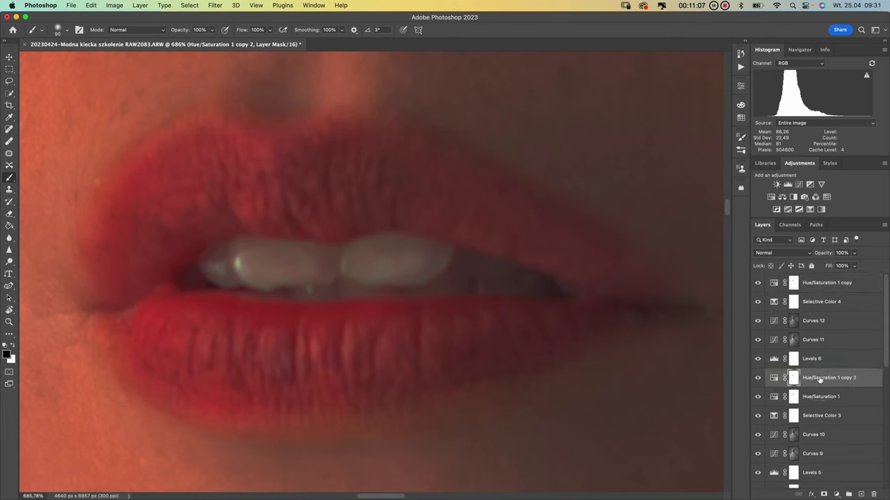
key(super+z)
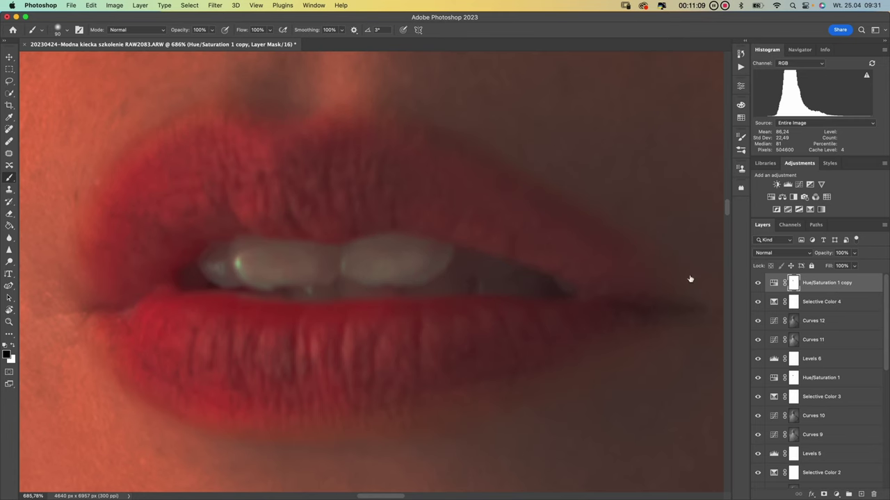
Hide the Curves 11 and Curves 12 adjustment layers
key(super+minus)
key(super+minus)
key(super+minus)
key(super+minus)
key(super+minus)
key(super+minus)
key(super+minus)
key(super+minus)
key(super+minus)
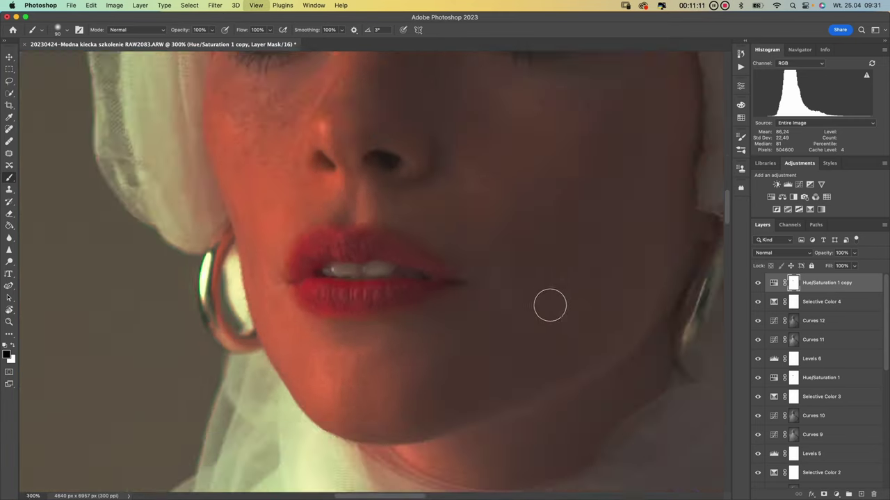
key(super+minus)
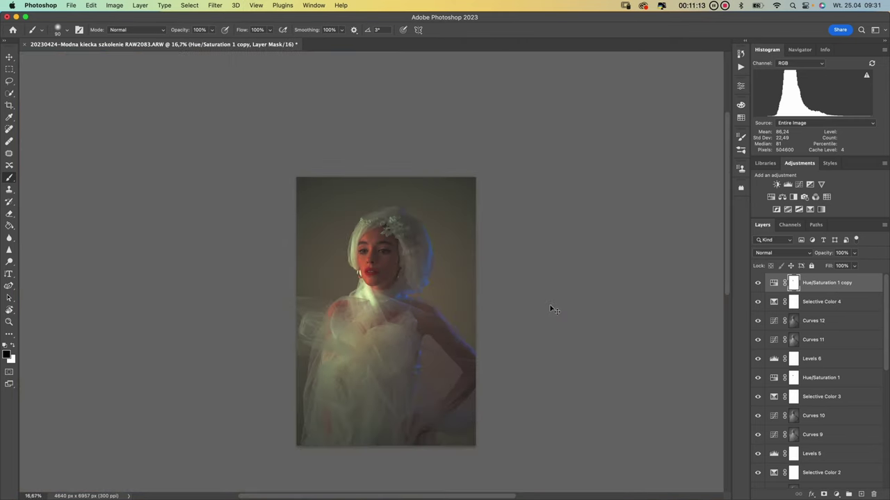
drag(499, 339, 499, 330)
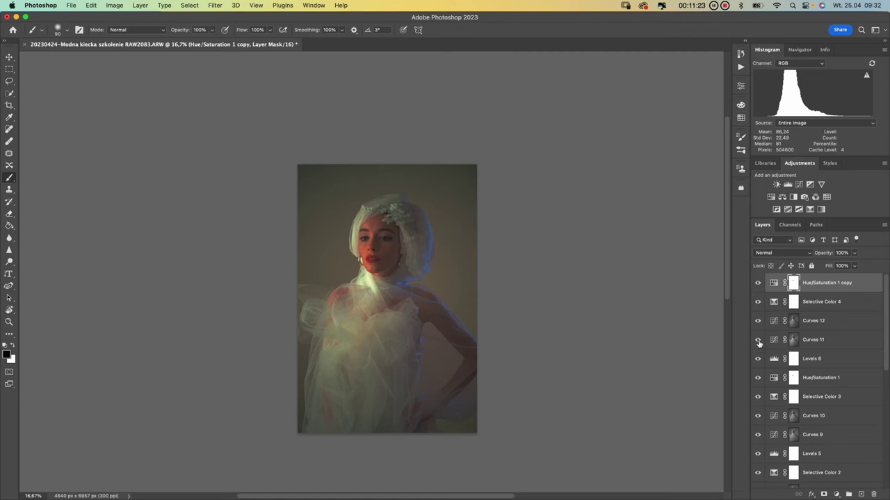
click(758, 340)
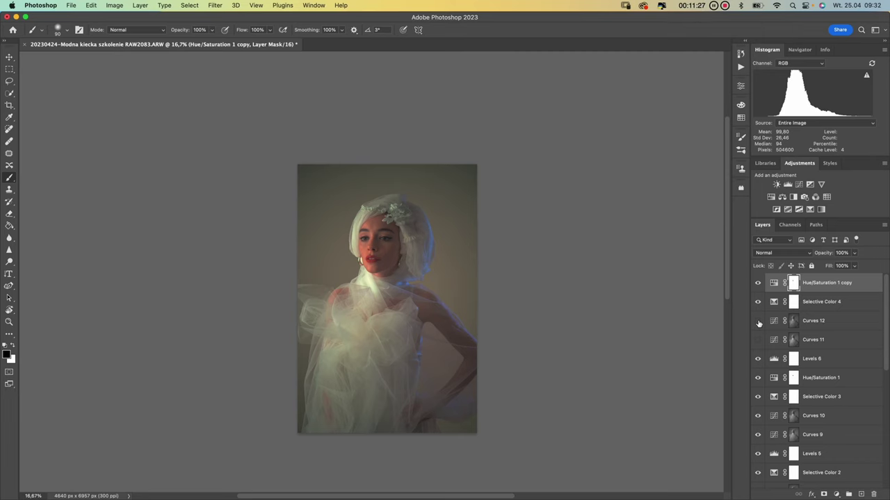
key(super+plus)
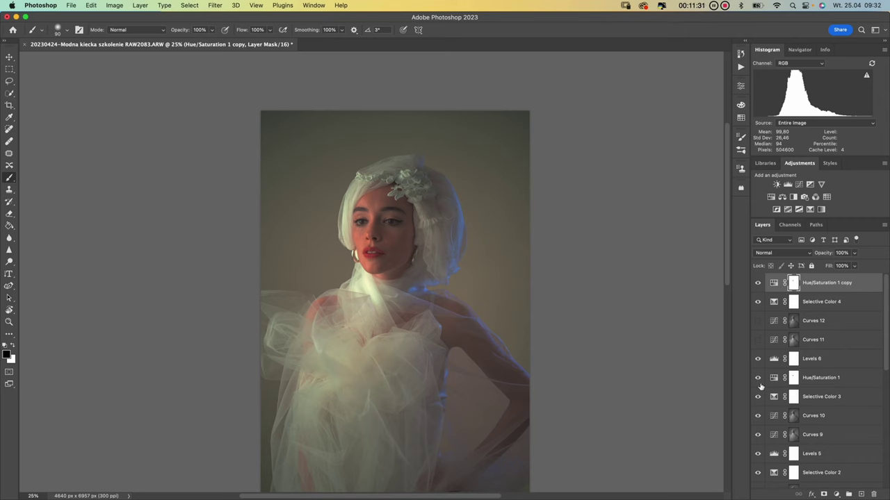
Check the Levels 6 effect and its mask, and paint black on that mask over the bright tulle at the neck
click(758, 359)
click(758, 359)
click(757, 359)
click(758, 359)
alt+click(793, 360)
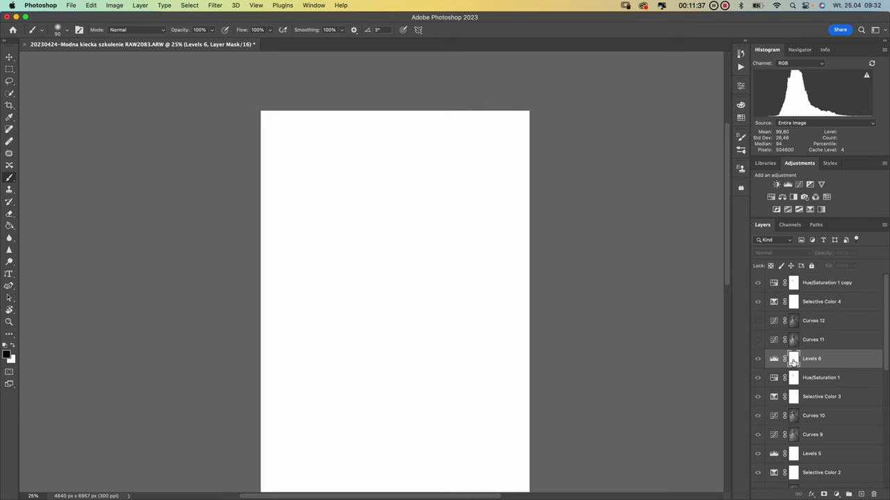
alt+click(793, 360)
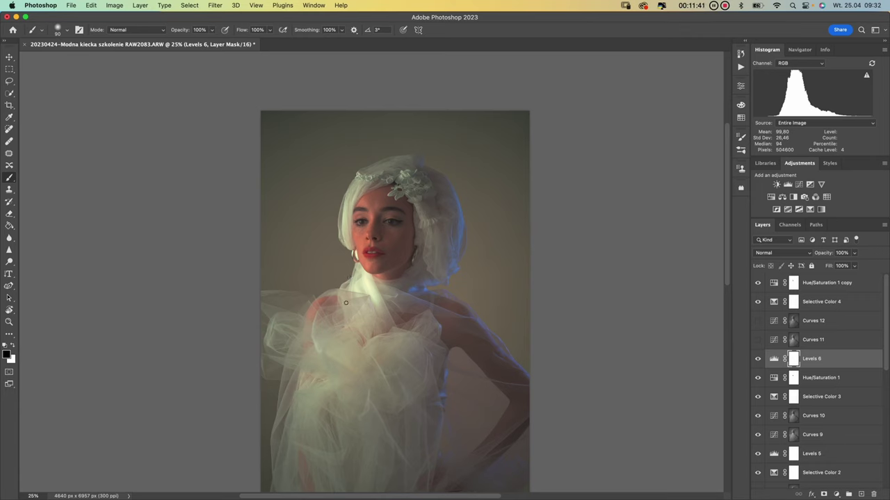
mouse_move(365, 288)
mouse_down()
mouse_move(365, 267)
mouse_move(357, 289)
mouse_move(368, 285)
mouse_up()
Paint black on the Levels 5 mask over the bright tulle at the neck with a soft brush of size 400
click(758, 453)
click(758, 453)
click(794, 453)
key(bracketright)
key(bracketright)
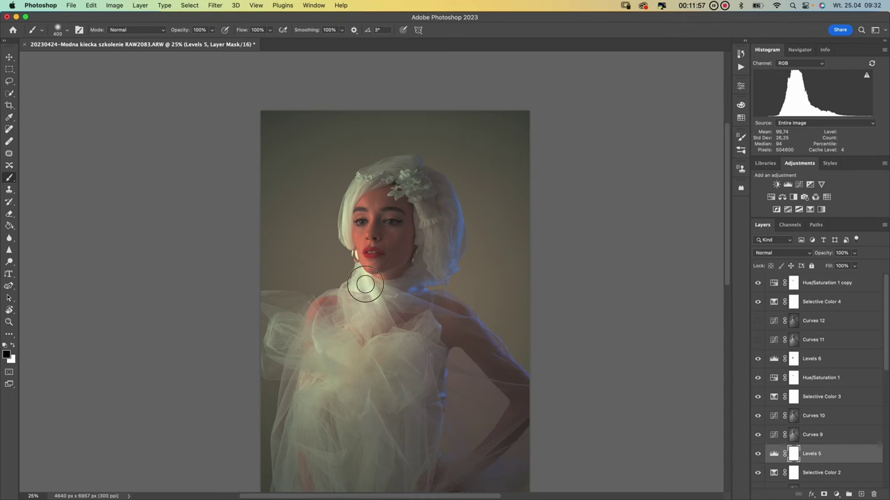
key(bracketleft)
key(bracketleft)
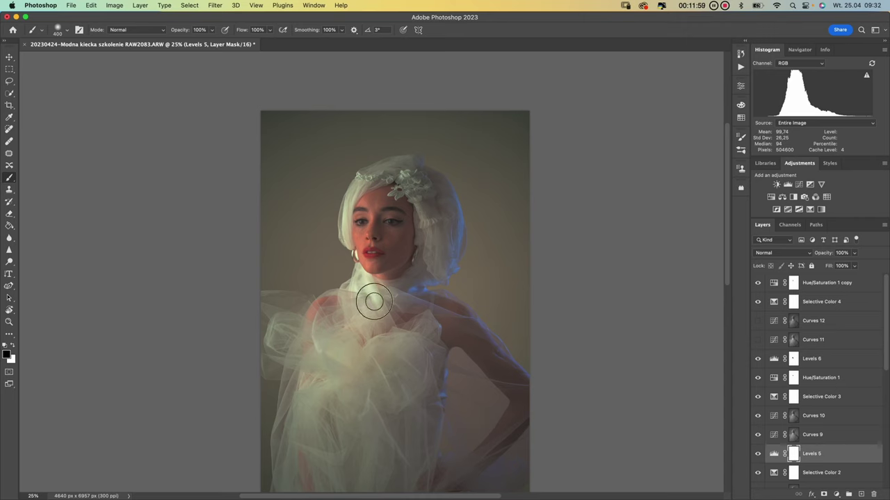
key(bracketright)
key(bracketright)
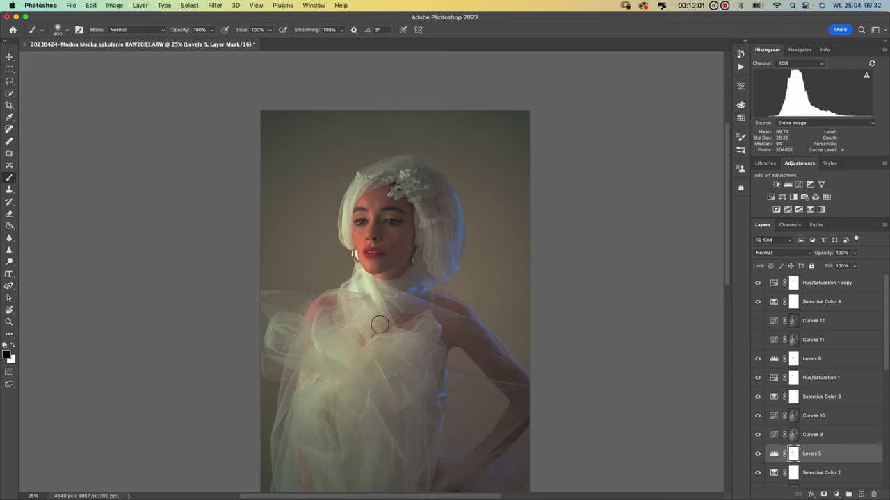
key(bracketleft)
key(bracketleft)
Make the Curves 11 and Curves 12 adjustment layers visible again
key(super+minus)
key(super+plus)
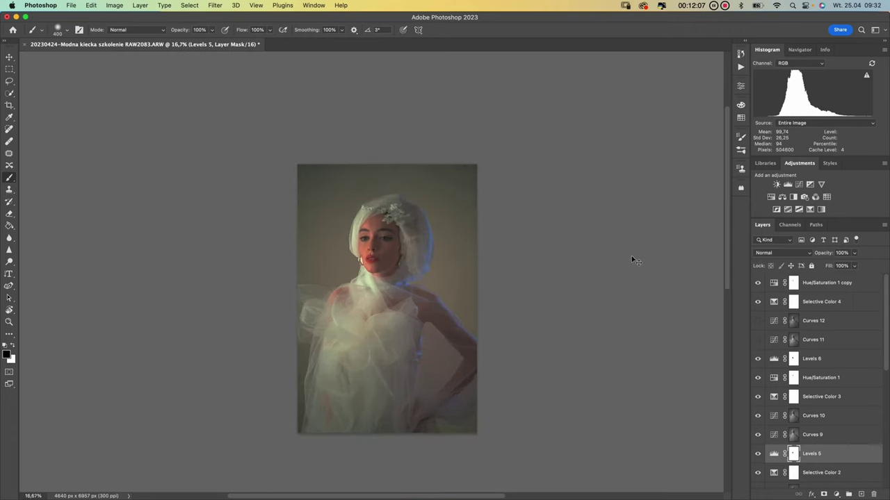
key(super+minus)
key(super+plus)
click(757, 339)
click(758, 322)
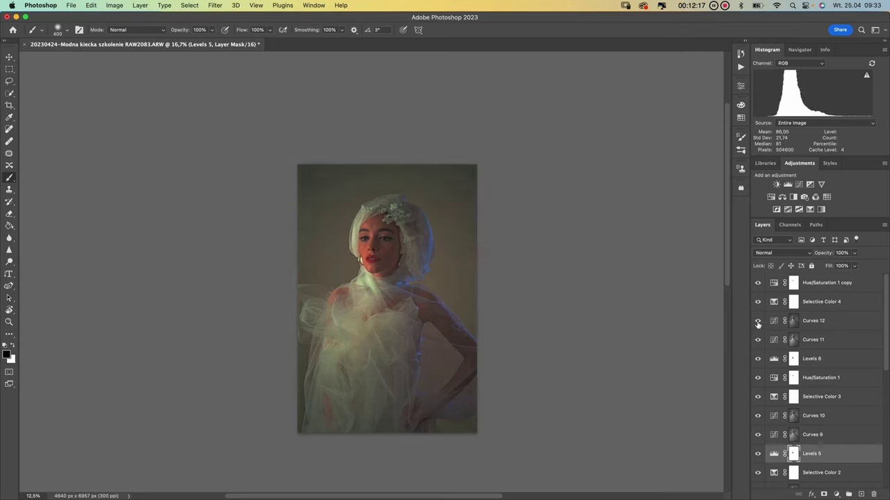
Raise the Curves 11 midtone point to input 141, output 128, hiding Selective Color 4 and the Hue/Saturation copy only during the edit
click(758, 302)
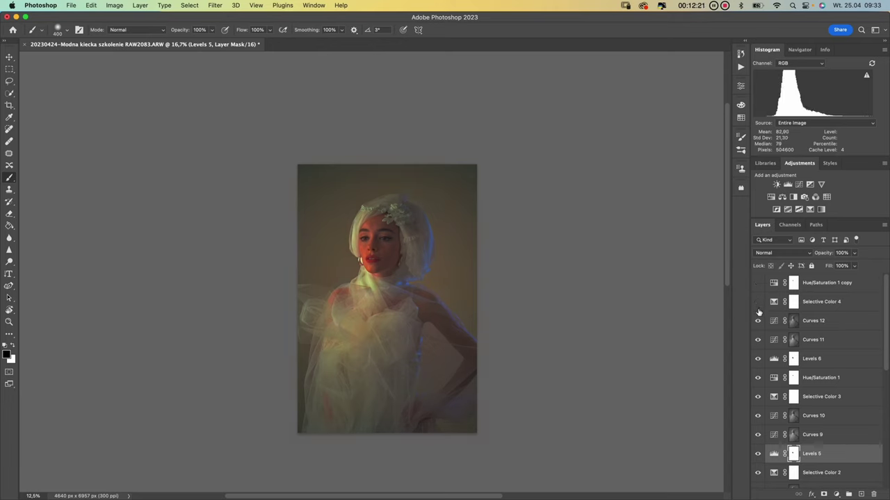
double_click(773, 339)
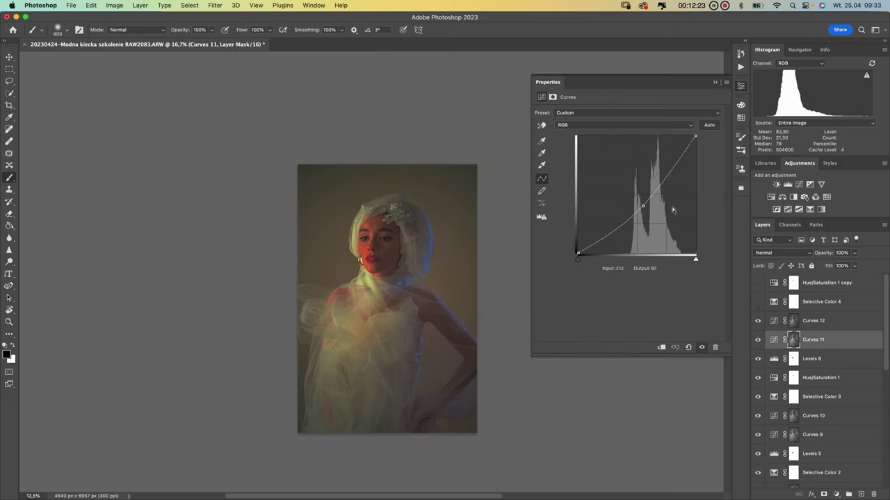
drag(642, 206, 643, 193)
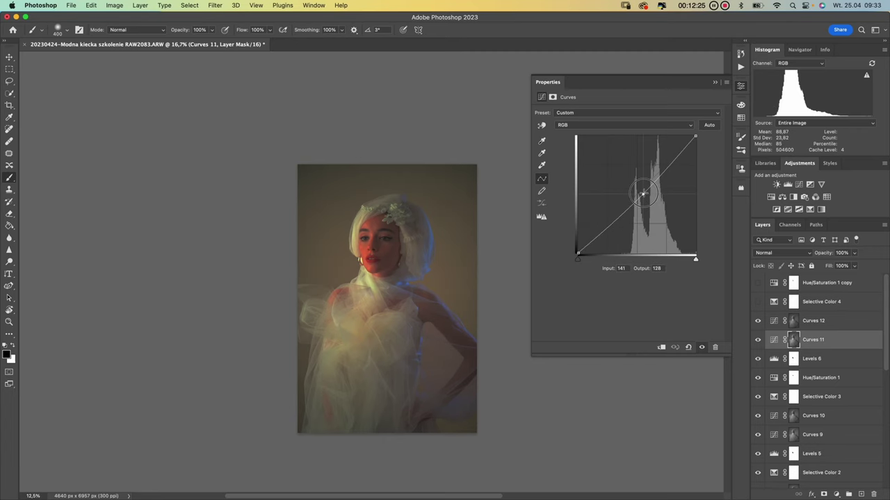
click(758, 302)
click(758, 283)
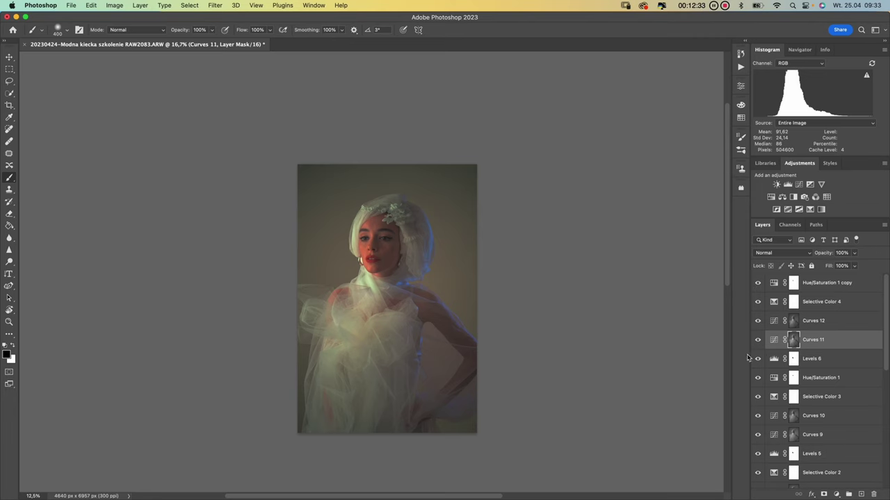
Check the Curves 12 effect, raise its shadow point to input 76, output 62, and fine-tune its highlight point
click(757, 321)
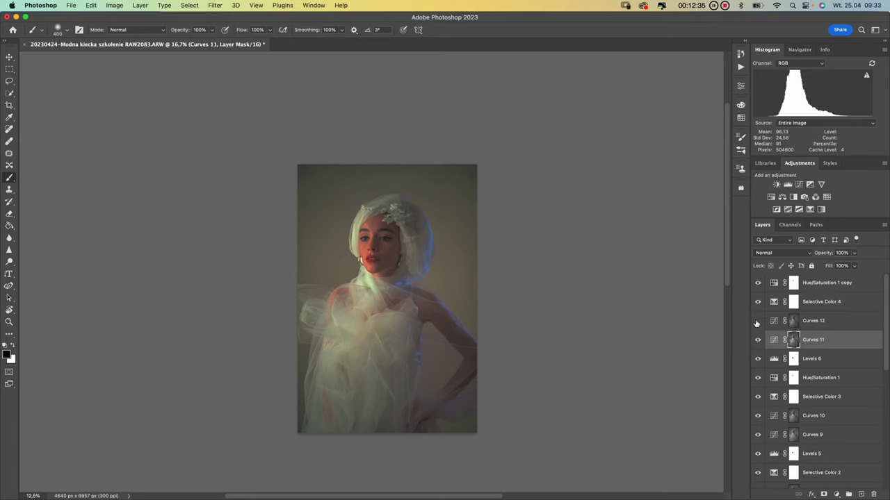
click(757, 321)
click(757, 321)
click(757, 321)
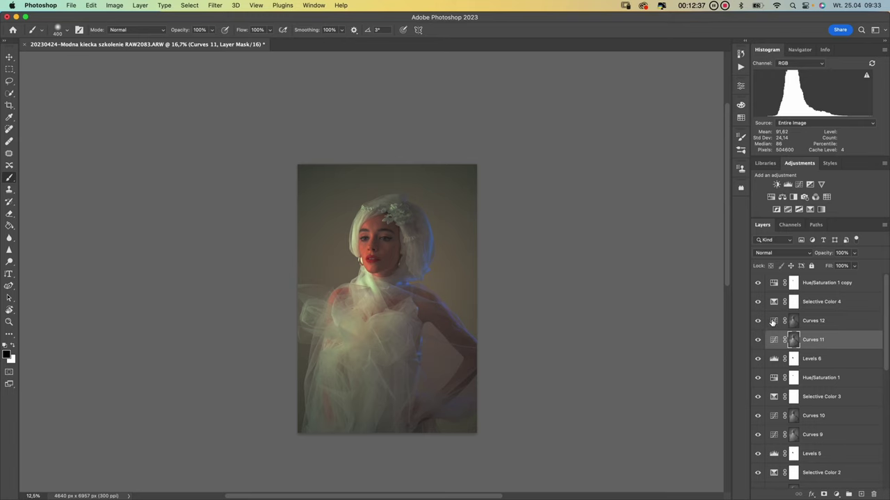
double_click(773, 321)
drag(613, 229, 613, 225)
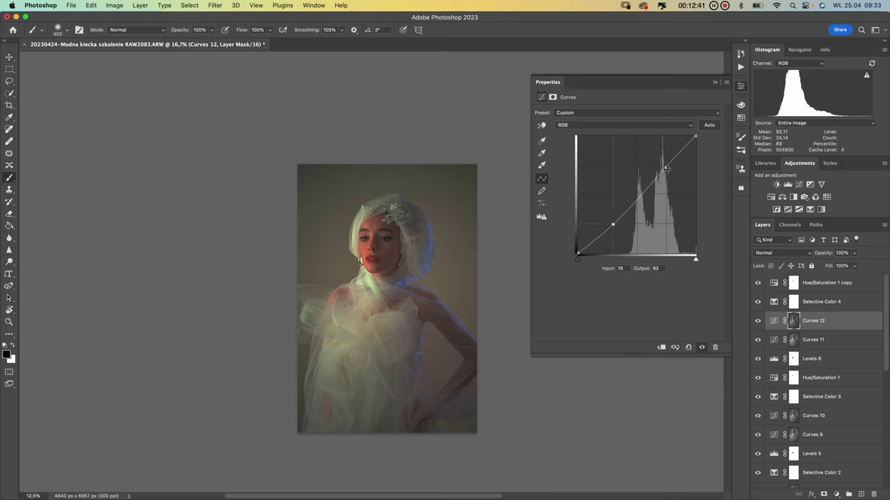
mouse_move(664, 169)
mouse_down()
mouse_move(661, 159)
mouse_move(665, 168)
mouse_up()
click(758, 302)
click(758, 302)
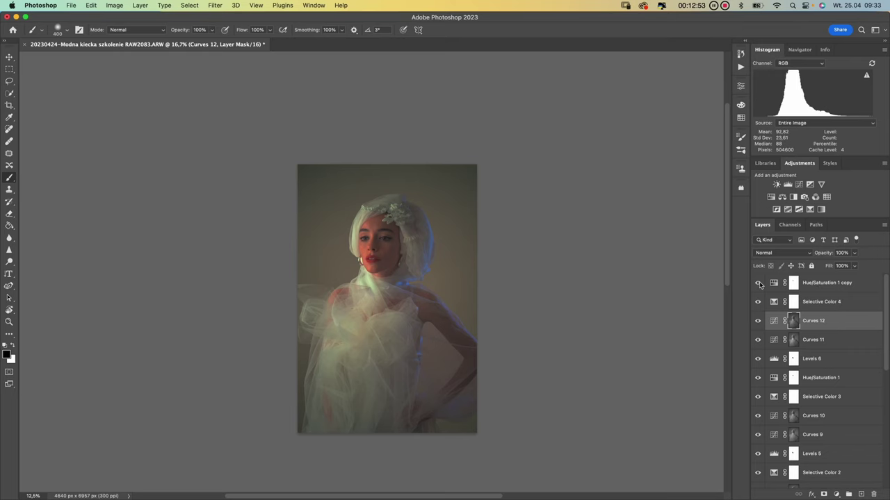
Add a Selective Color adjustment layer above Curves 12 and choose the Reds as the colour range to edit
key(super+plus)
key(super+plus)
key(super+plus)
key(super+plus)
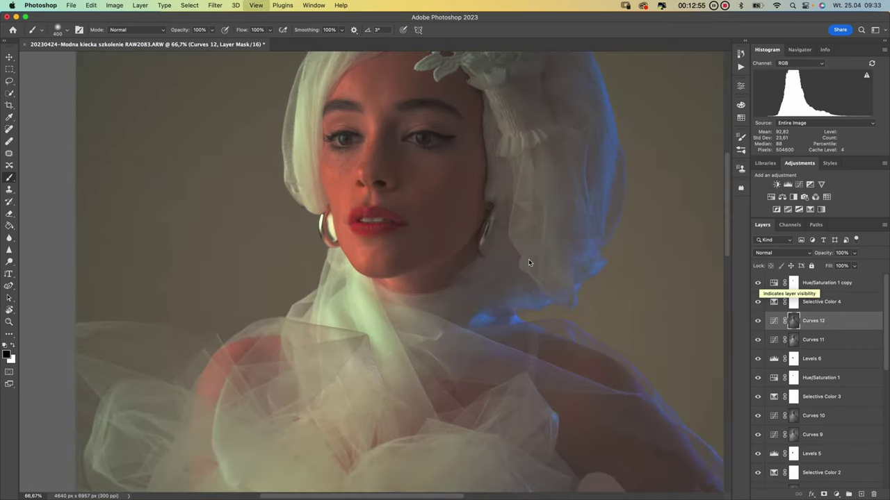
drag(524, 229, 468, 312)
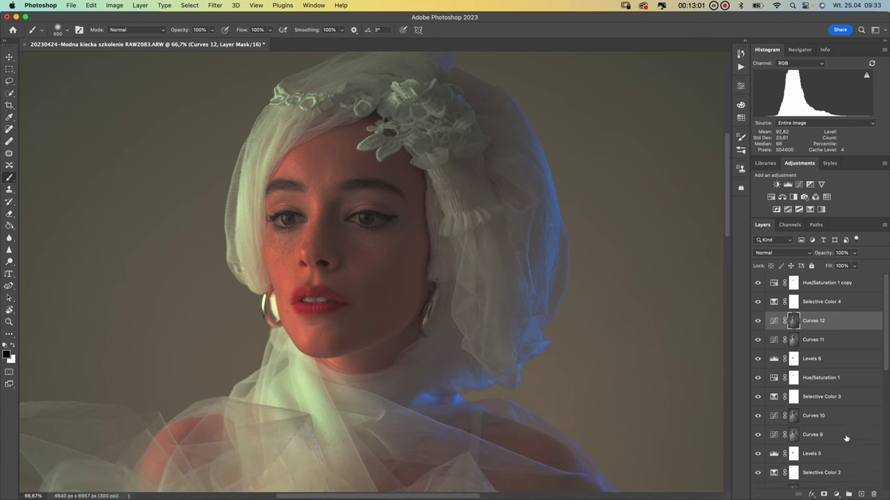
click(839, 496)
click(842, 477)
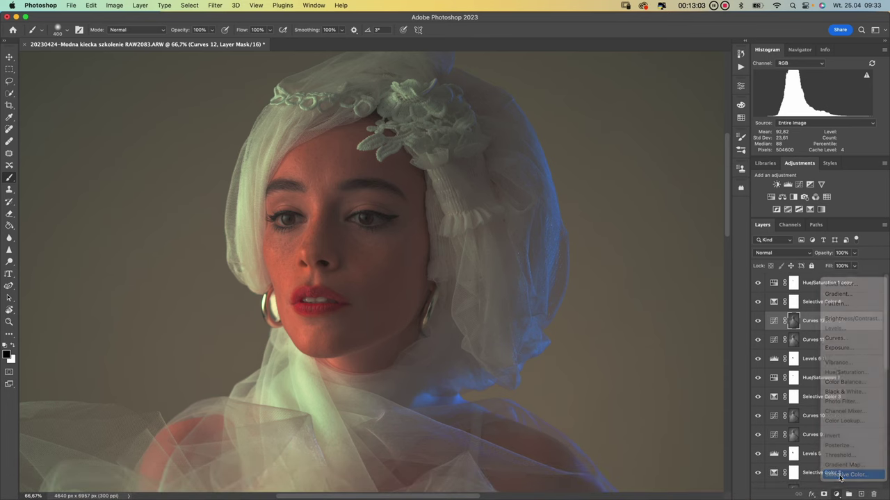
click(605, 124)
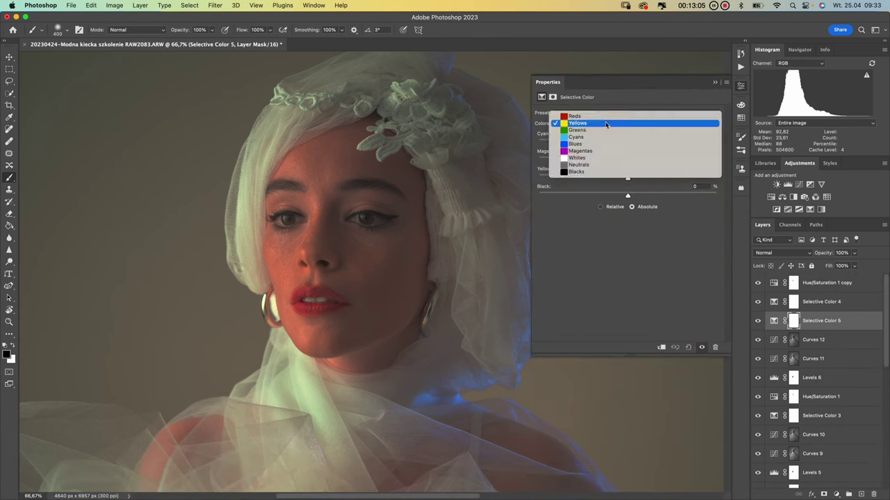
click(598, 116)
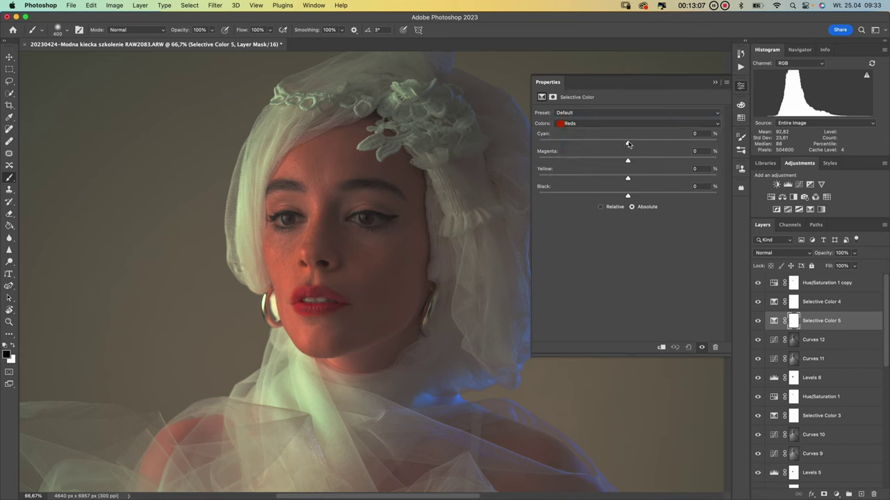
Try Cyan at +29 in the Reds, return it to 0, and try slight Magenta and Yellow shifts
drag(561, 136, 582, 136)
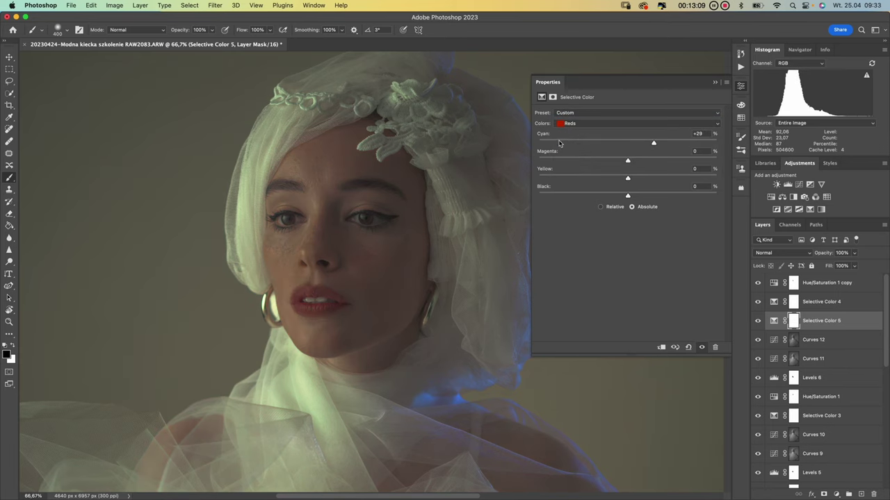
click(697, 133)
text(0)
key(Return)
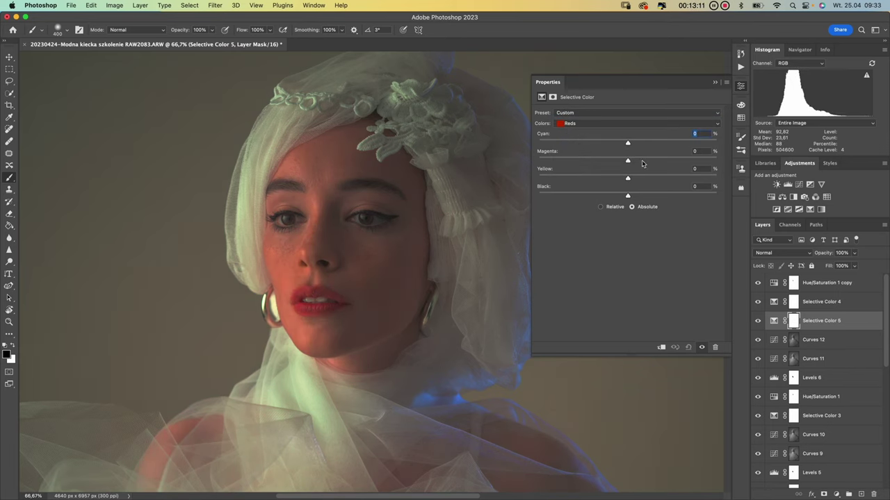
mouse_move(628, 160)
mouse_down()
mouse_move(594, 163)
mouse_move(622, 162)
mouse_up()
drag(555, 153, 559, 153)
mouse_move(627, 179)
mouse_down()
mouse_move(596, 179)
mouse_move(629, 181)
mouse_up()
click(623, 179)
In the Yellows of Selective Color 5, try Yellow at +24, return it to 0, and lower Magenta to -49
click(627, 125)
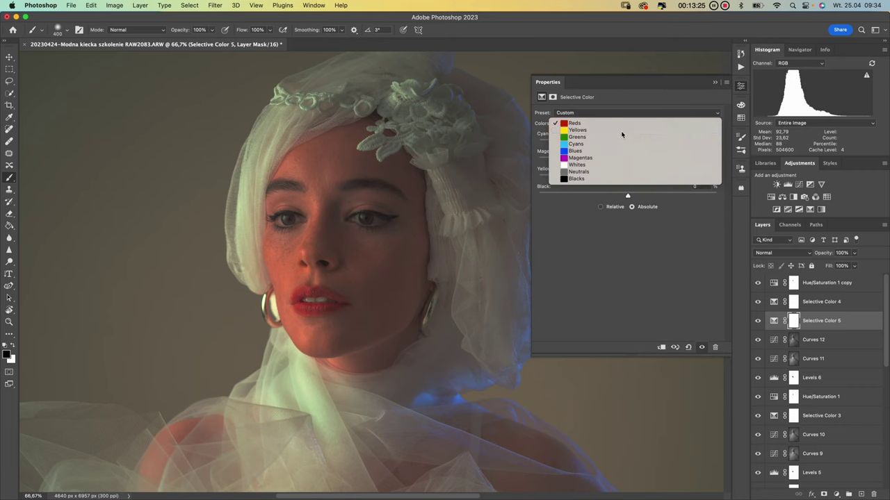
click(620, 130)
drag(628, 179, 597, 179)
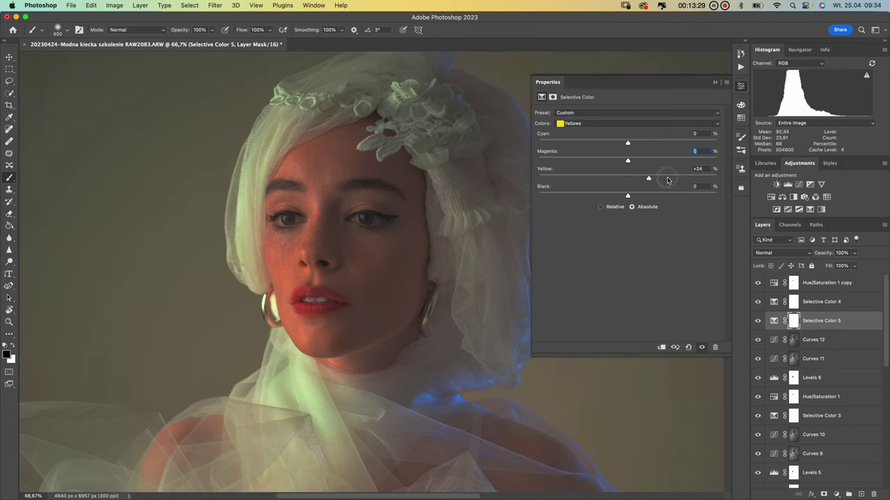
click(612, 180)
drag(554, 172, 560, 172)
drag(629, 162, 585, 168)
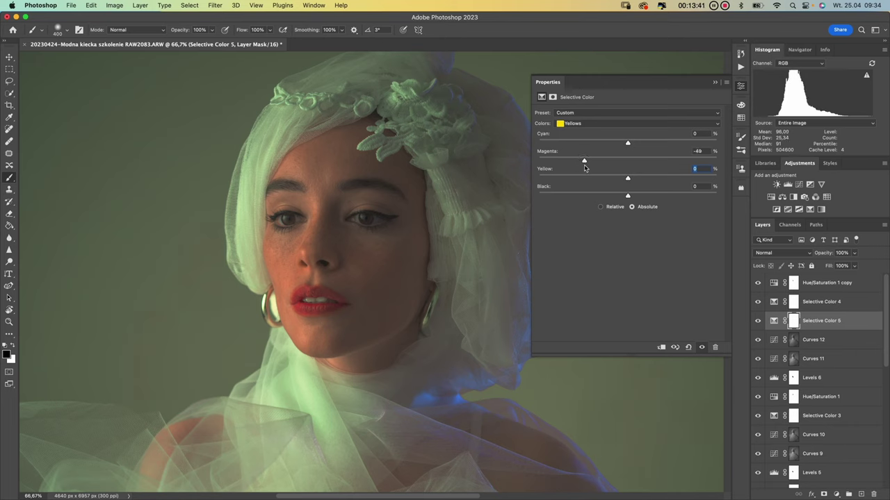
Move Selective Color 5 to the top of the layer stack and invert its mask to black
drag(842, 324, 841, 276)
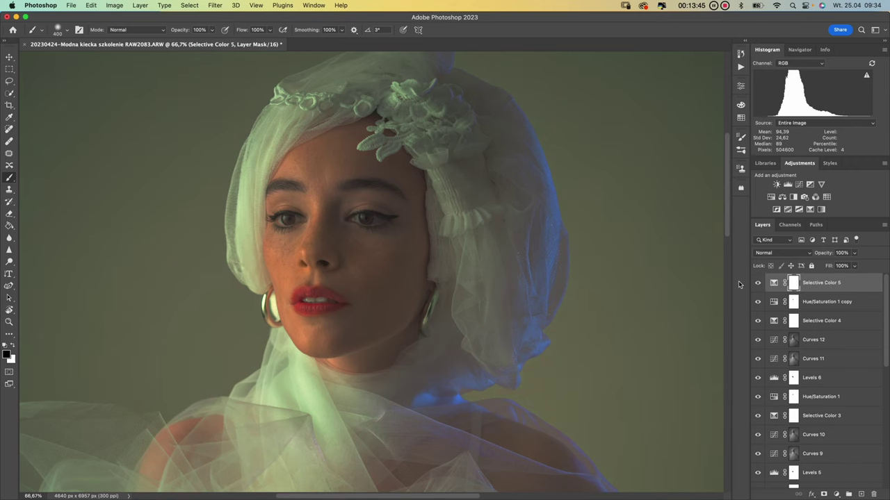
key(super+minus)
key(super+minus)
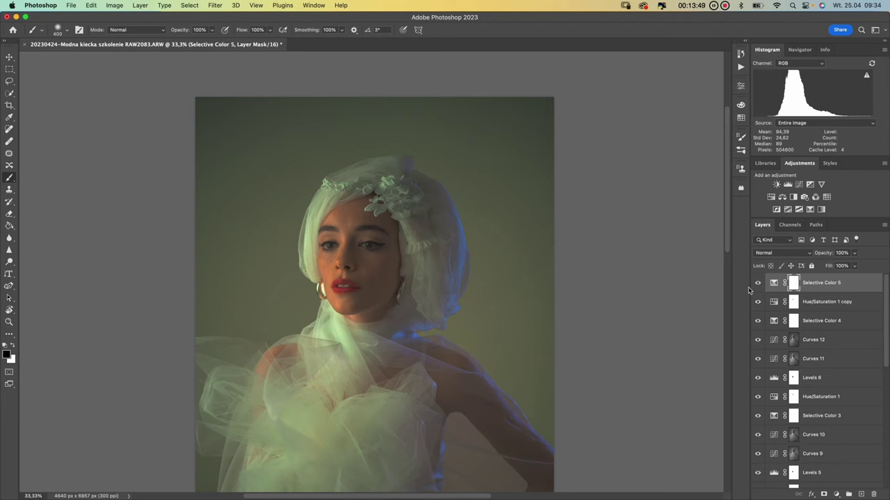
key(super+i)
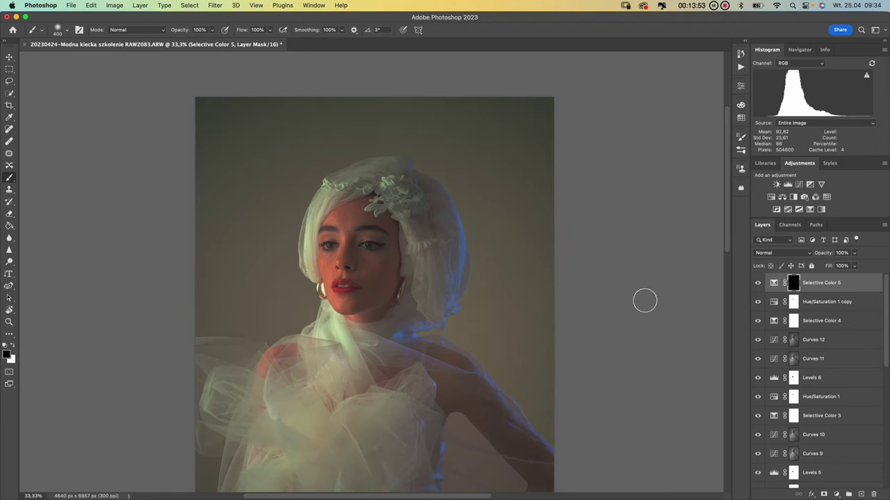
Paint white on the Selective Color 5 mask over the model's face with a brush of size 700
key(bracketright)
key(bracketright)
key(bracketright)
key(x)
mouse_move(338, 235)
mouse_down()
mouse_move(363, 258)
mouse_move(365, 288)
mouse_move(377, 299)
mouse_move(371, 215)
mouse_move(363, 295)
mouse_up()
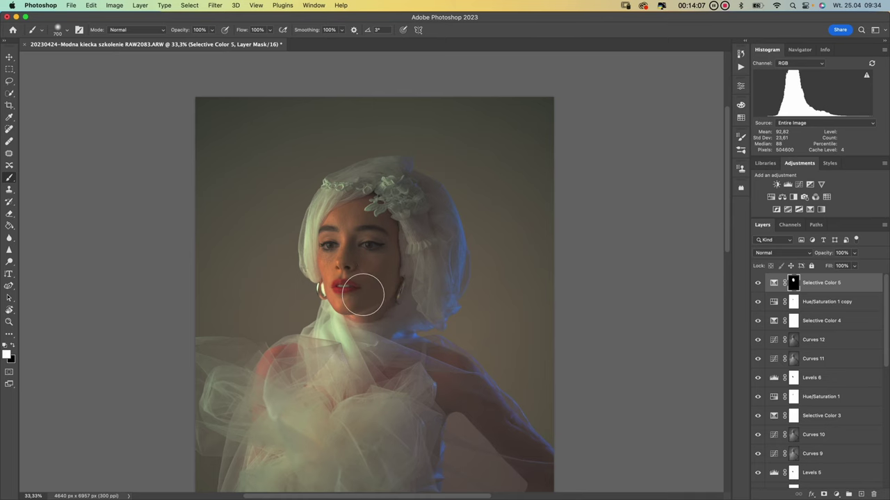
Try a weaker Magenta reduction in the Yellows, revert it, and compare the face with Selective Color 5 off and on
scroll(362, 294, up, 5)
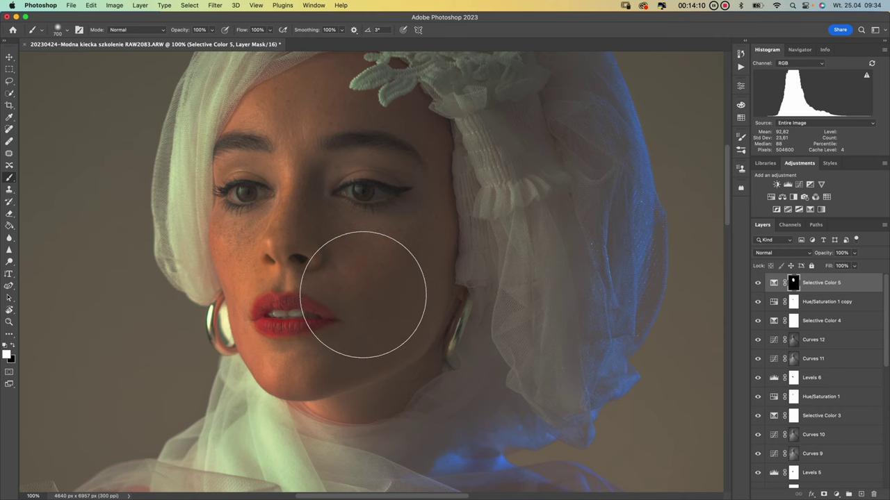
double_click(773, 283)
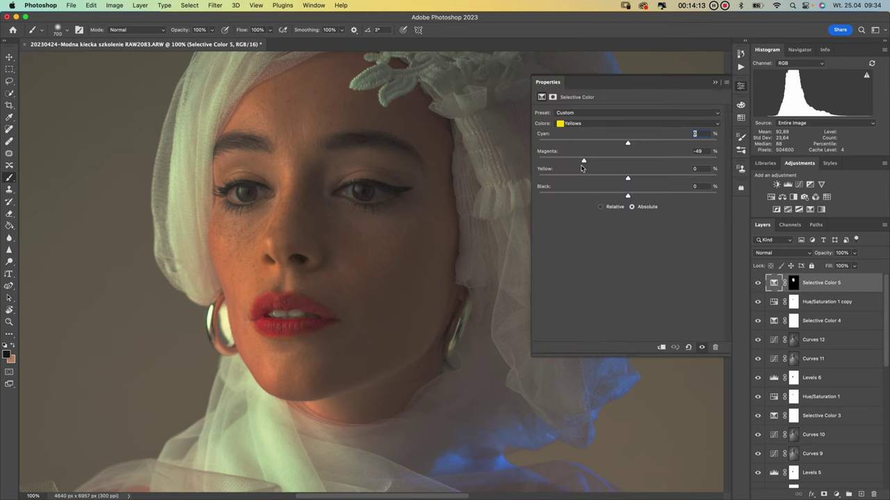
drag(583, 161, 616, 161)
click(689, 347)
click(758, 283)
click(757, 283)
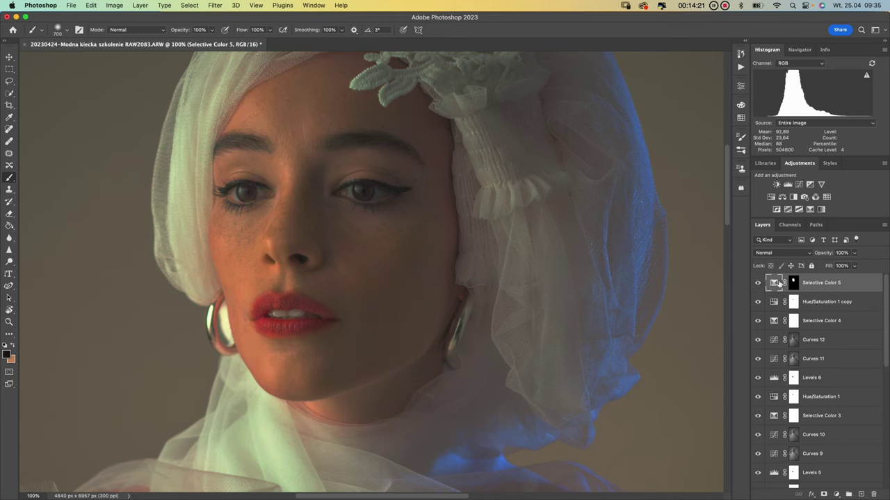
Reset Selective Color 5 to its defaults and set Black to -11 in the Reds
double_click(773, 283)
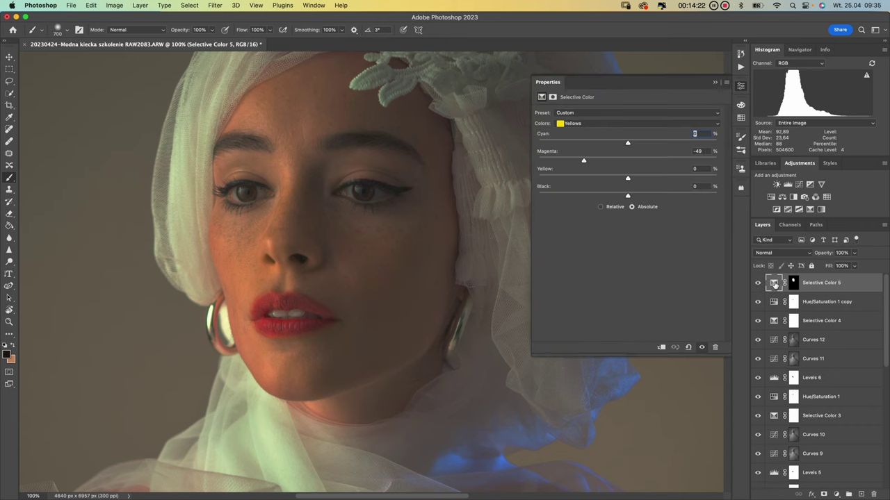
click(689, 349)
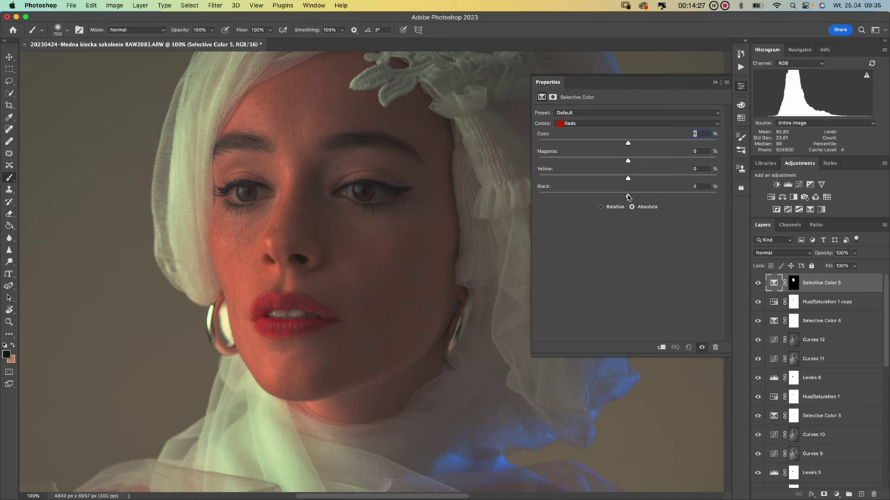
mouse_move(627, 196)
mouse_down()
mouse_move(641, 196)
mouse_move(618, 199)
mouse_up()
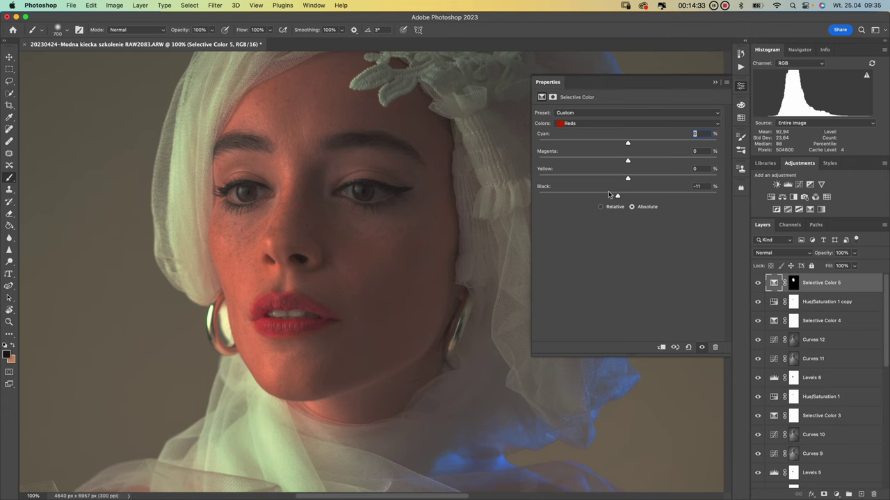
Examine the lightened reds in the whole portrait and up close on the face
key(super+minus)
key(super+minus)
key(super+minus)
key(super+minus)
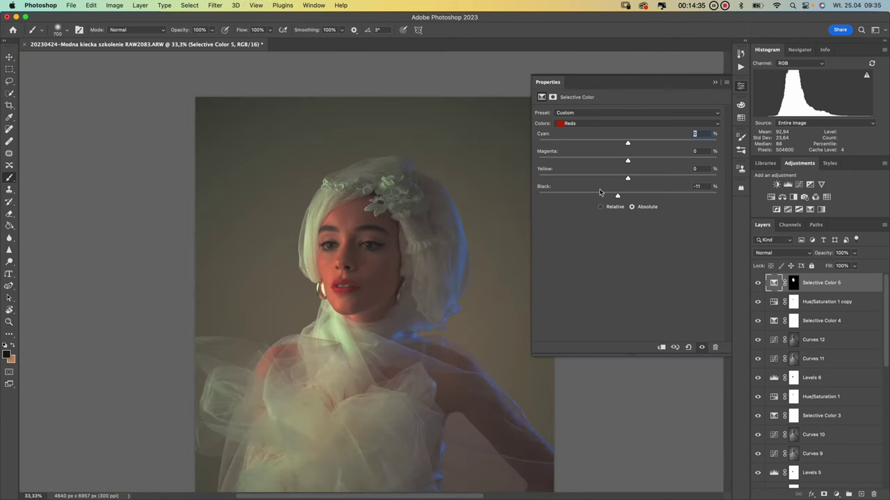
key(super+minus)
key(super+plus)
key(super+plus)
key(super+plus)
key(super+plus)
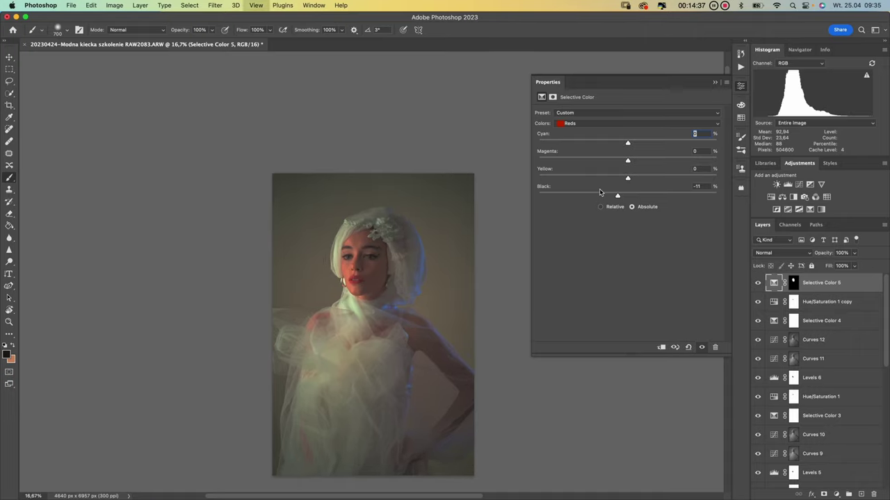
key(super+plus)
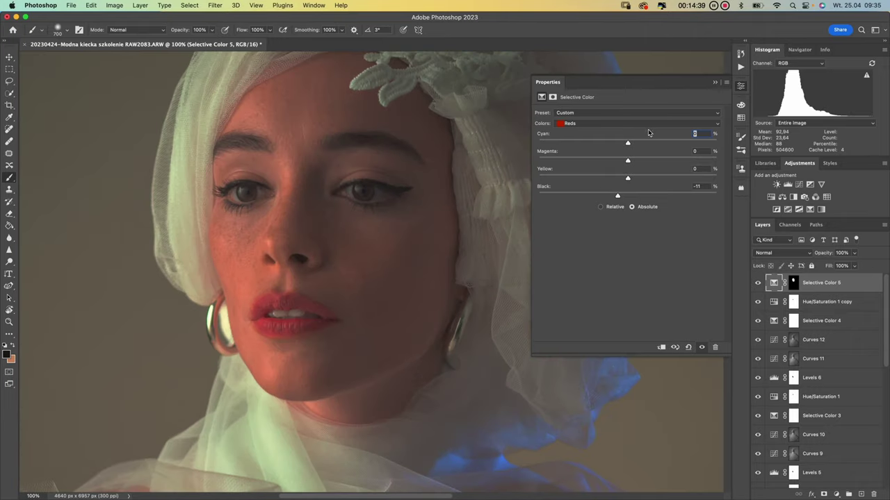
Fine-tune the Yellow, Magenta and Cyan amounts in the Reds of Selective Color 5
mouse_move(629, 179)
mouse_down()
mouse_move(639, 179)
mouse_move(599, 180)
mouse_move(614, 181)
mouse_up()
drag(535, 167, 547, 172)
mouse_move(628, 162)
mouse_down()
mouse_move(595, 165)
mouse_move(631, 163)
mouse_move(623, 164)
mouse_up()
mouse_move(628, 143)
mouse_down()
mouse_move(595, 150)
mouse_move(660, 148)
mouse_move(631, 150)
mouse_up()
In the Yellows of Selective Color 5, set Magenta to -14 and Yellow to -28, keeping Cyan at 0
click(603, 123)
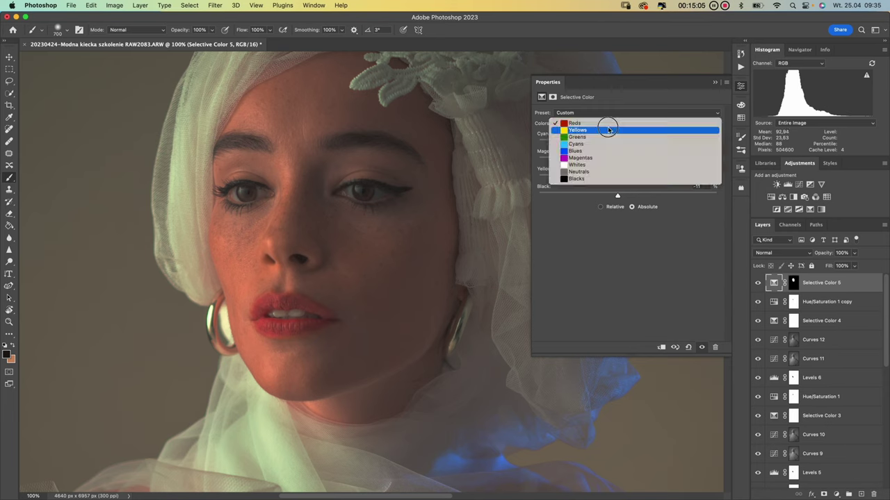
click(601, 131)
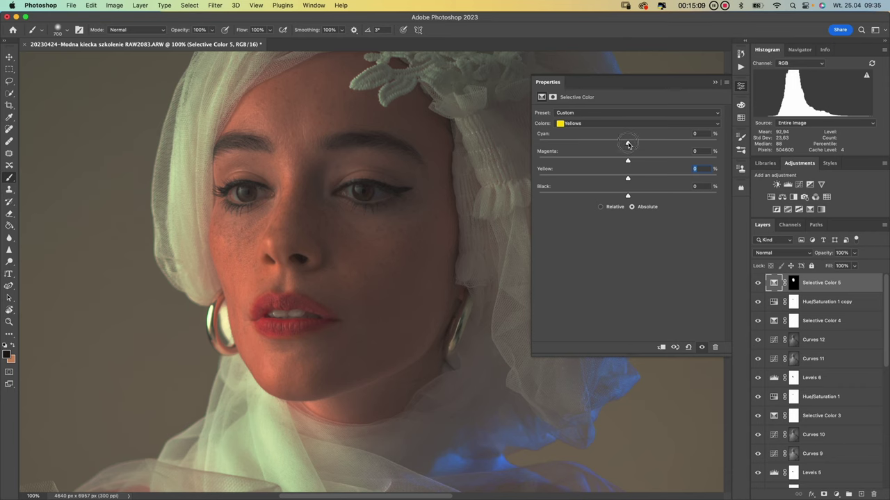
drag(628, 144, 627, 148)
click(542, 134)
mouse_move(627, 162)
mouse_down()
mouse_move(606, 162)
mouse_move(591, 179)
mouse_move(615, 162)
mouse_up()
click(588, 178)
click(602, 181)
Compare the portrait with Selective Color 5 hidden and shown, and inspect the skin tones up close and in full view
key(super+0)
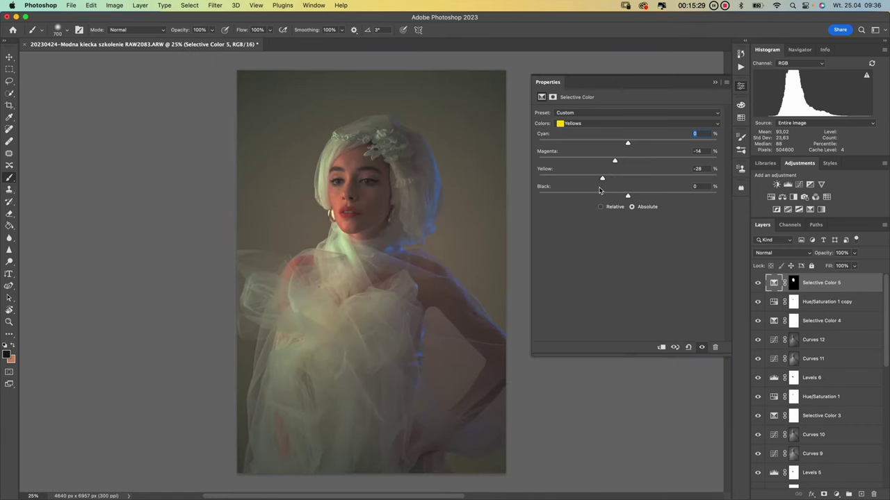
click(758, 284)
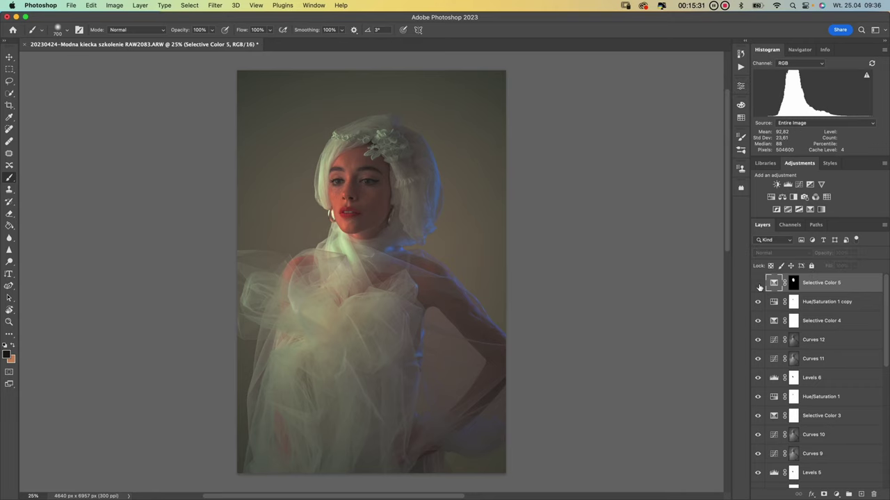
click(759, 284)
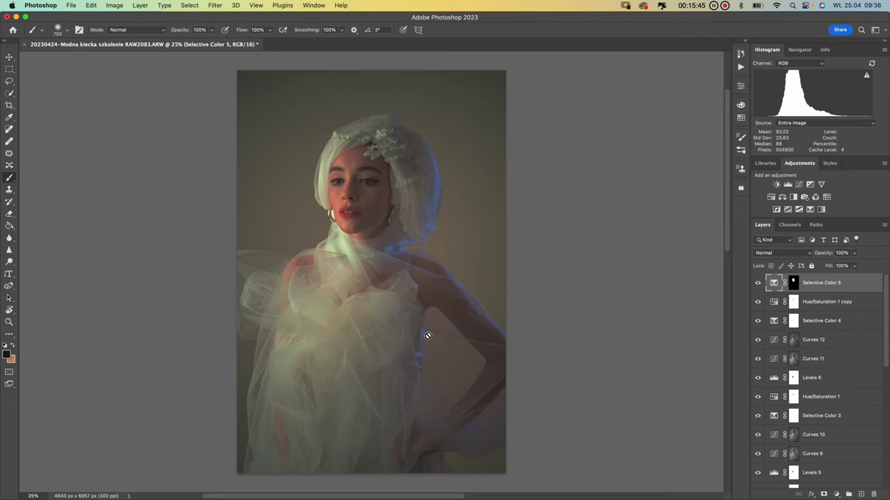
key(super+plus)
key(super+plus)
key(super+plus)
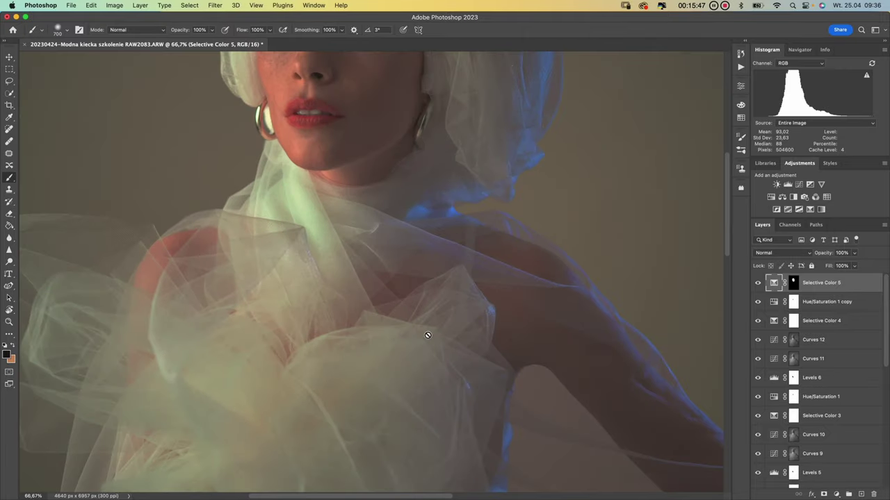
drag(368, 226, 368, 397)
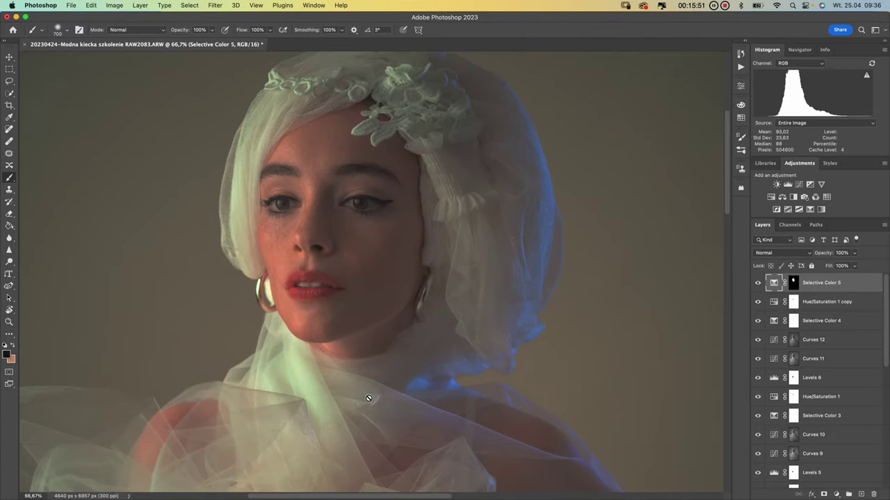
key(super+minus)
key(super+minus)
key(super+minus)
key(super+minus)
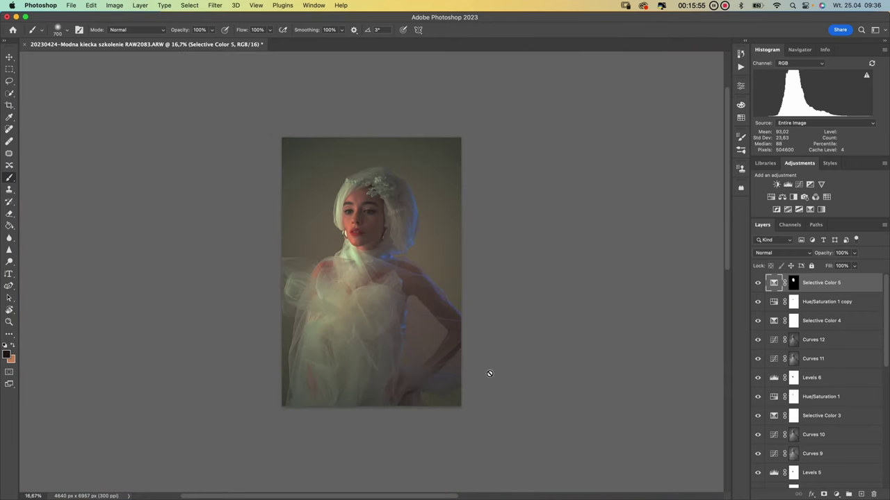
Compare the original Background layer alone with the fully graded image by toggling all adjustment layers
scroll(851, 422, down, 10)
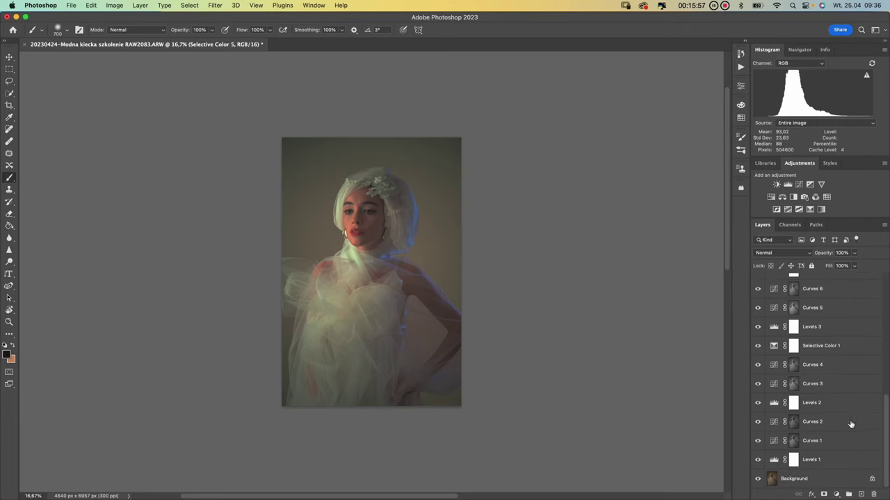
alt+click(759, 480)
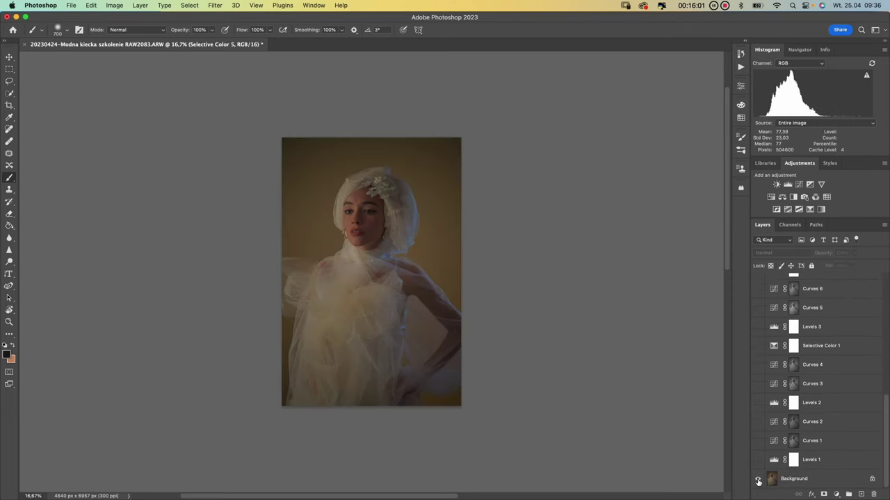
alt+click(758, 479)
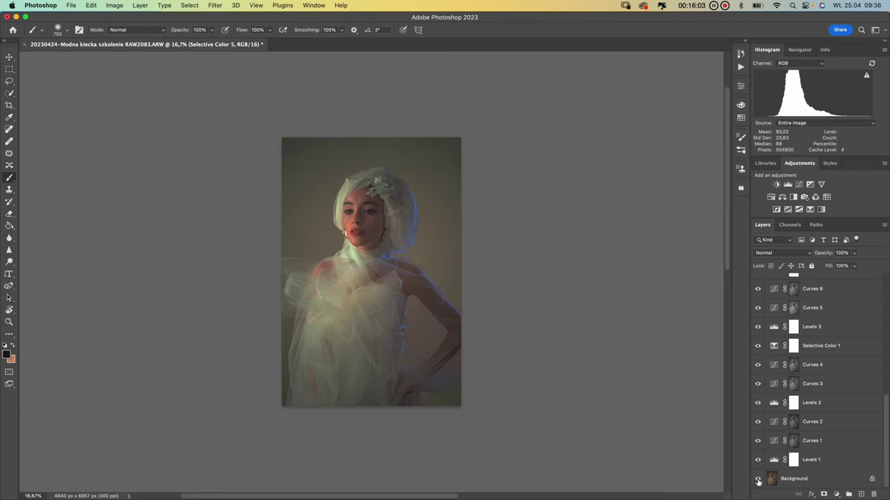
alt+click(759, 479)
alt+click(759, 480)
alt+click(758, 479)
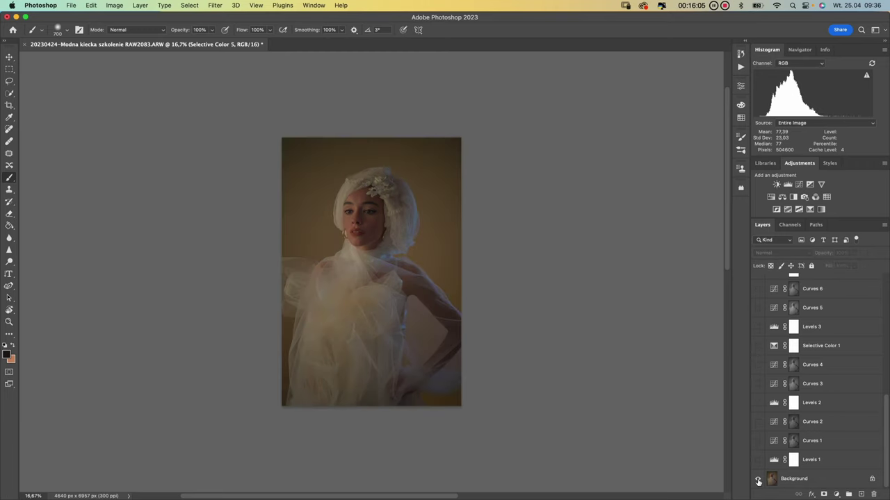
Recheck the ungraded Background against the graded portrait, and inspect the face and veil up close
alt+click(759, 480)
alt+click(758, 480)
alt+click(758, 479)
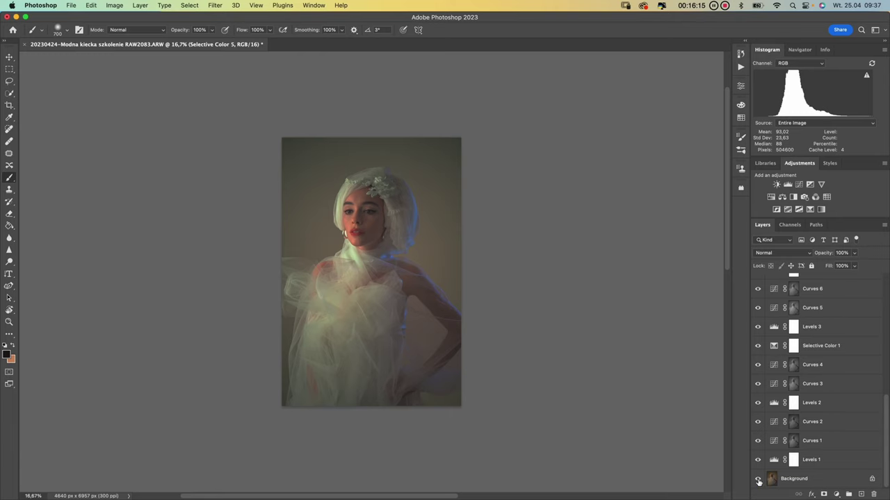
key(super+equal)
key(super+equal)
key(super+equal)
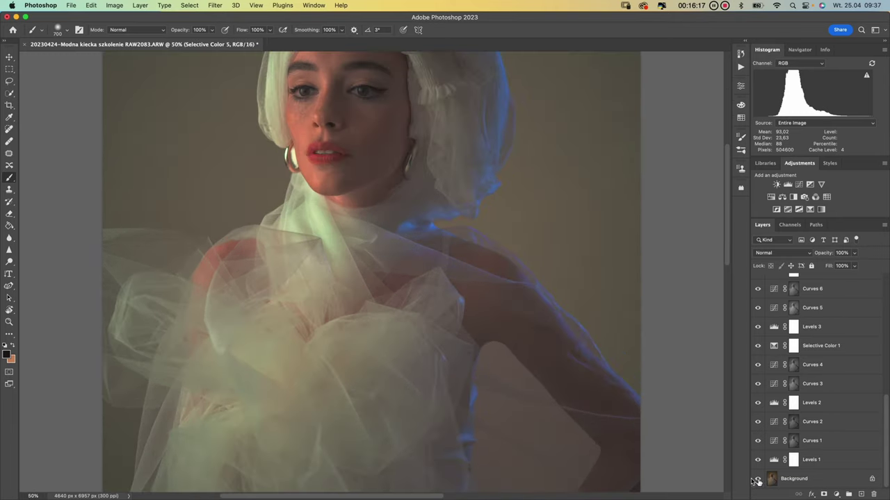
drag(459, 246, 497, 384)
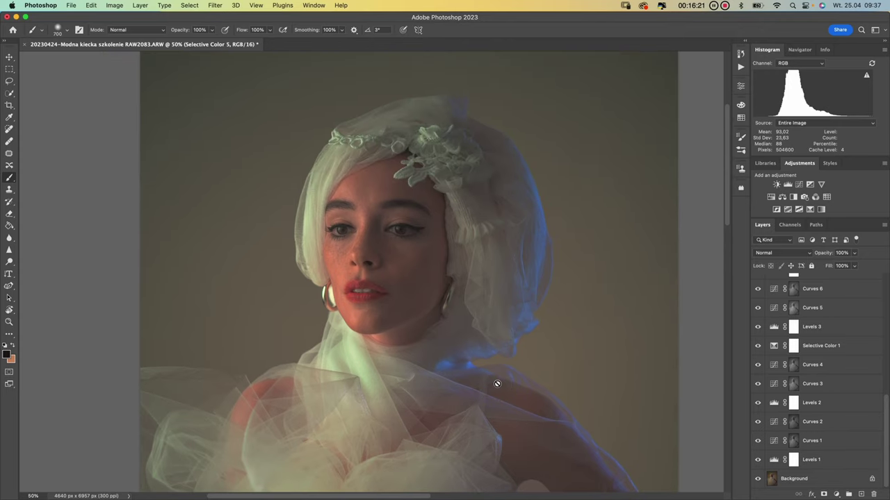
Stamp all visible layers into a new merged layer above Selective Color 5
scroll(825, 357, up, 10)
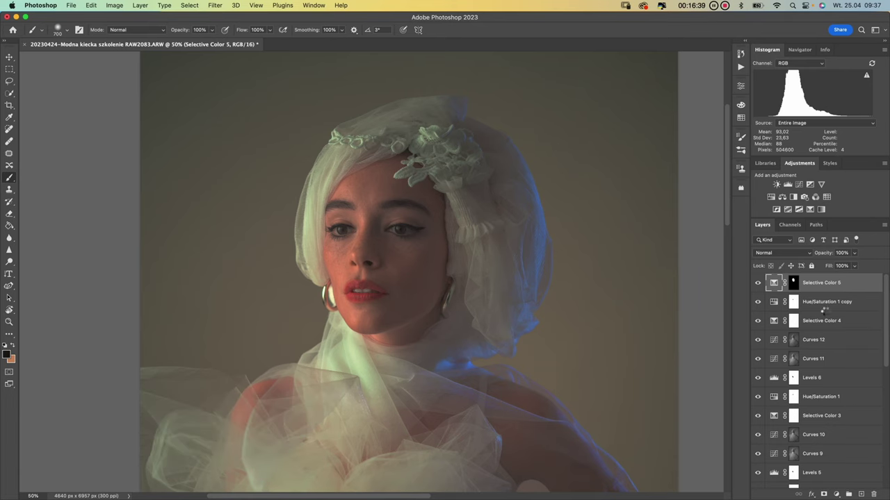
key(alt+shift+super+e)
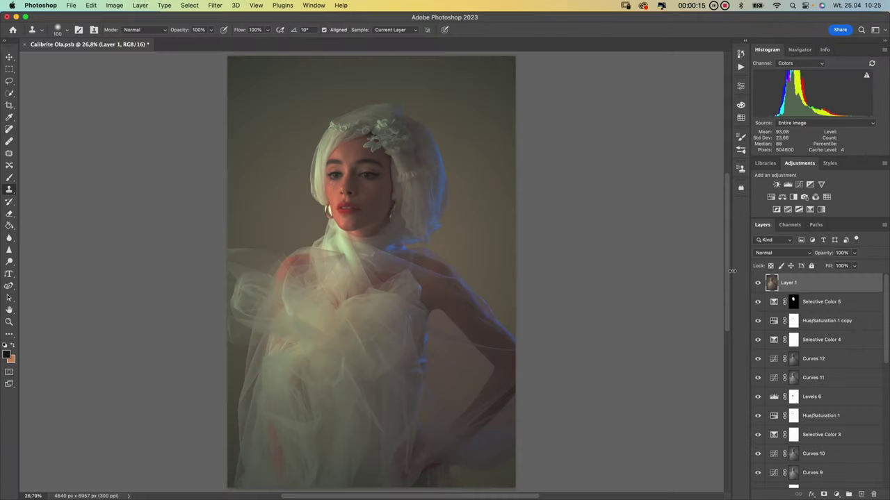
Heal small blemishes on the brightly lit eyelid, beside the inner eyebrow and near the veil with the Spot Healing Brush at size 25
key(super+plus)
key(super+plus)
key(super+plus)
key(super+plus)
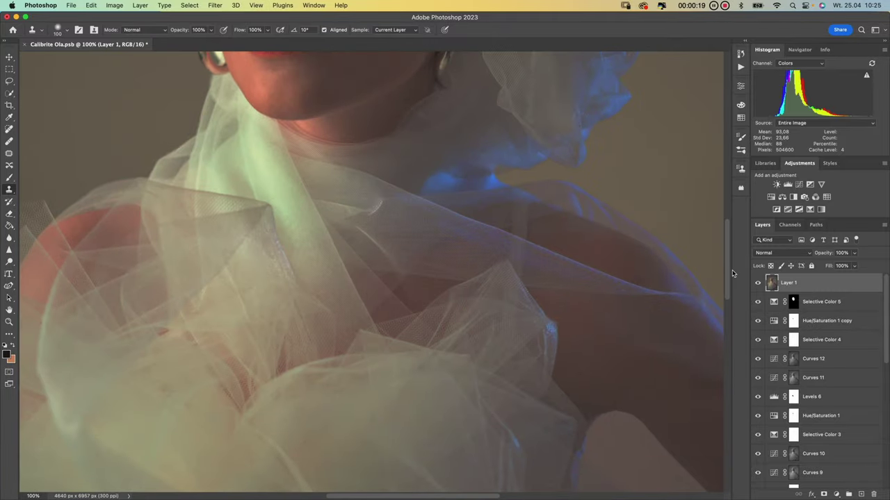
drag(410, 155, 426, 397)
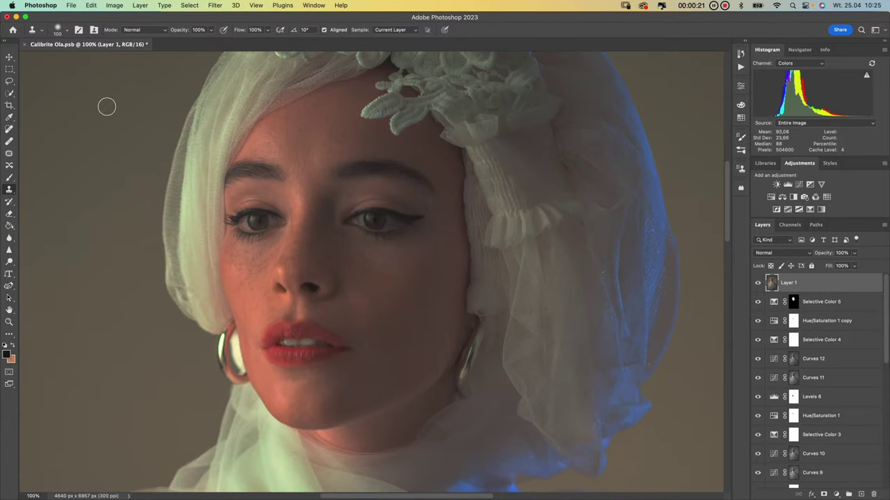
click(9, 130)
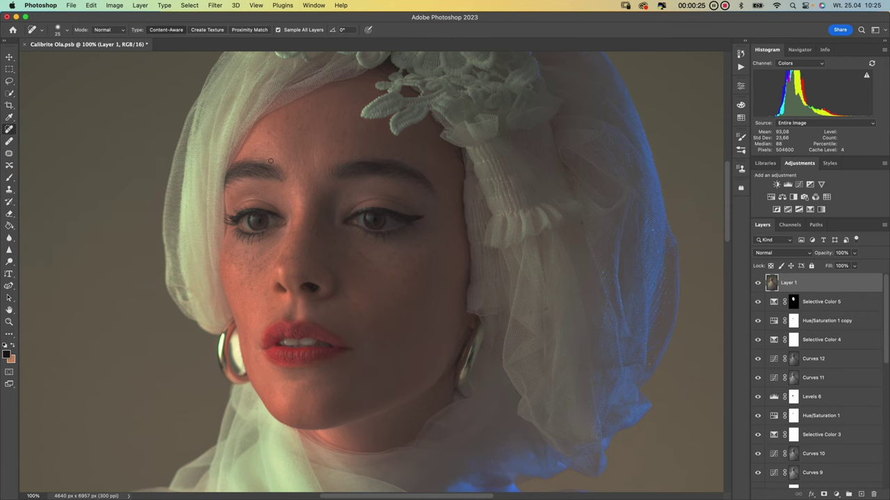
key(super+plus)
key(super+plus)
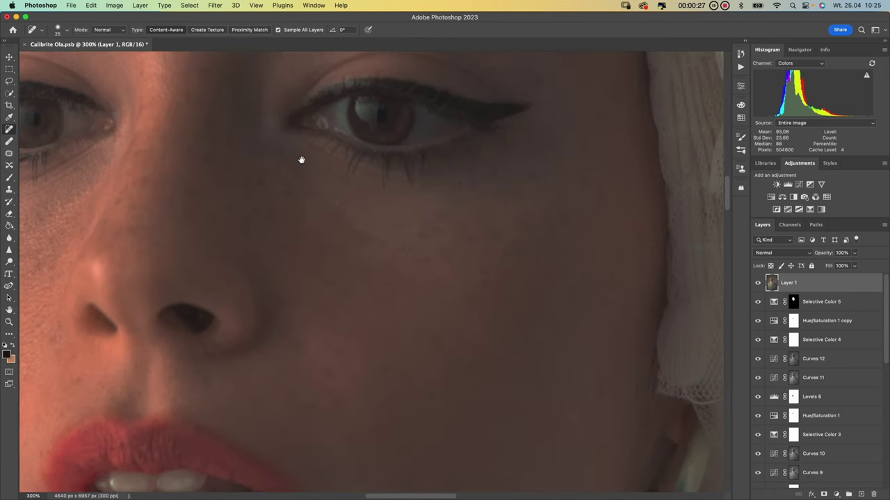
drag(301, 160, 478, 317)
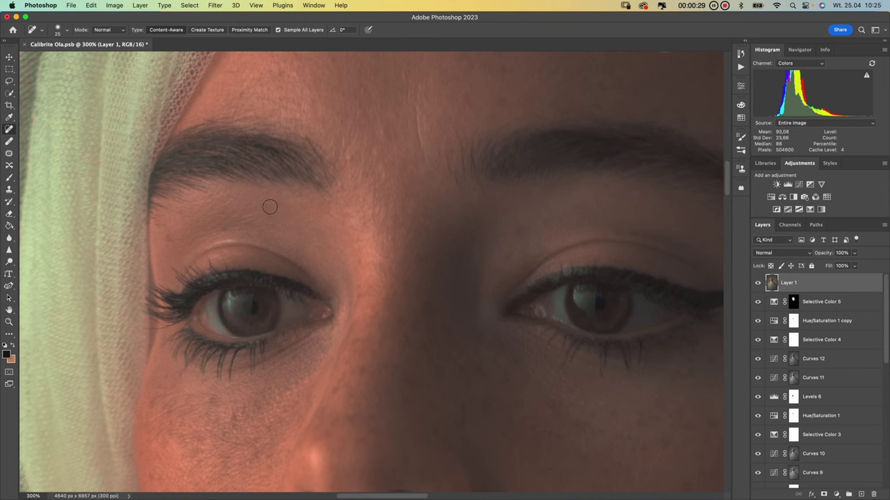
click(267, 205)
click(340, 185)
click(350, 173)
click(348, 157)
click(346, 173)
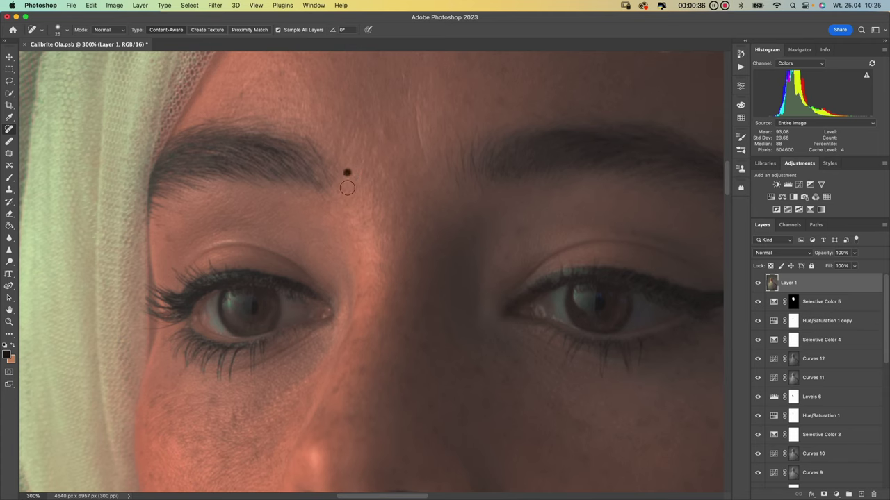
click(169, 238)
Remove spots across the forehead, from the veil's edge down to the area between the eyebrows, with the Spot Healing Brush
drag(443, 107, 417, 278)
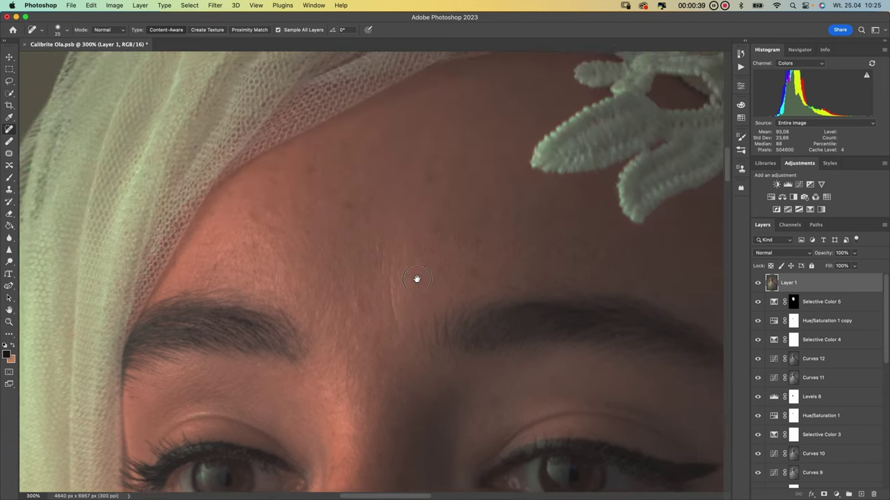
click(374, 171)
click(375, 131)
click(369, 115)
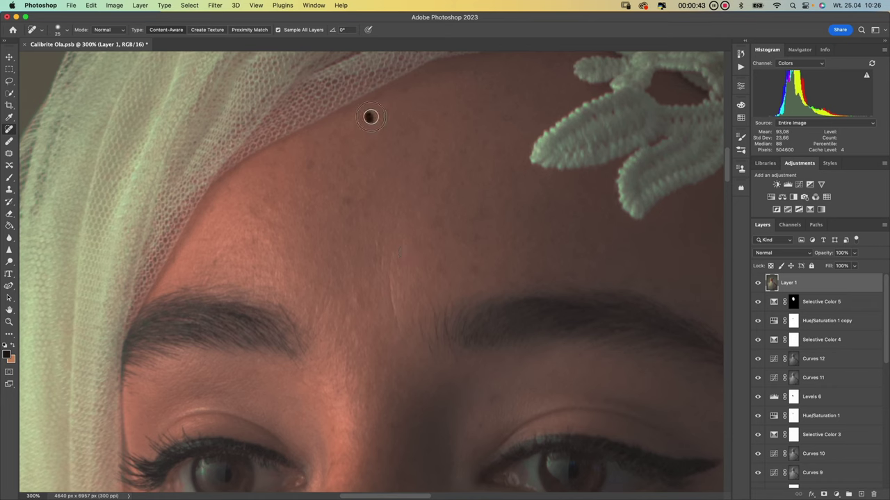
click(213, 260)
click(375, 250)
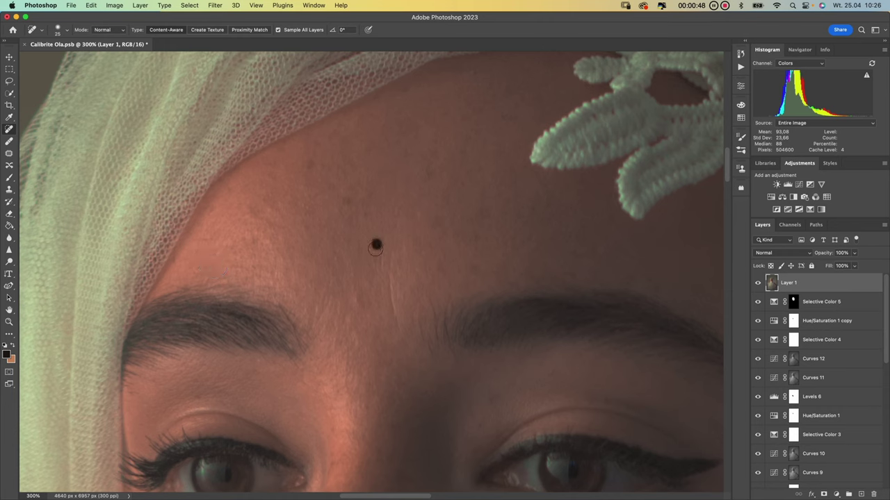
click(352, 296)
Heal the small spots under the inner end of the eyebrow on the shadowed side of the face
scroll(390, 328, down, 5)
scroll(390, 328, right, 4)
click(375, 246)
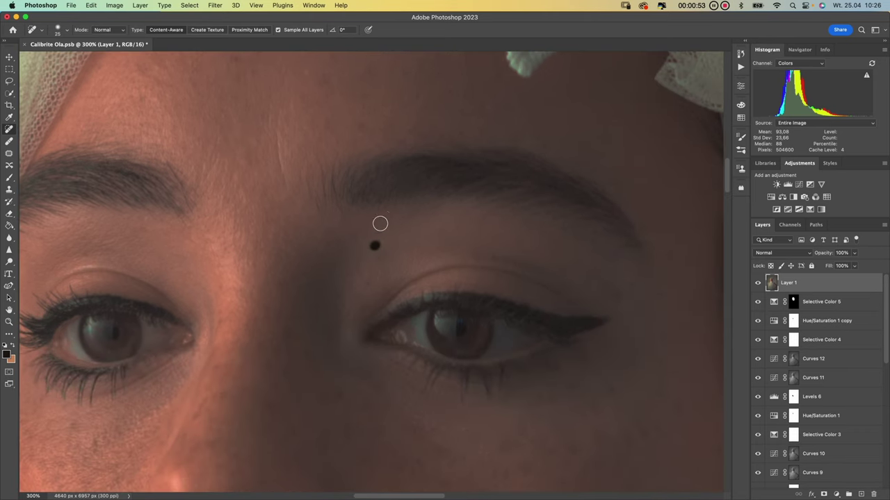
click(381, 229)
click(379, 254)
Clean up blemishes beside the upper lip, below the lower lip and on the chin with the Spot Healing Brush
scroll(426, 225, down, 10)
scroll(426, 224, left, 4)
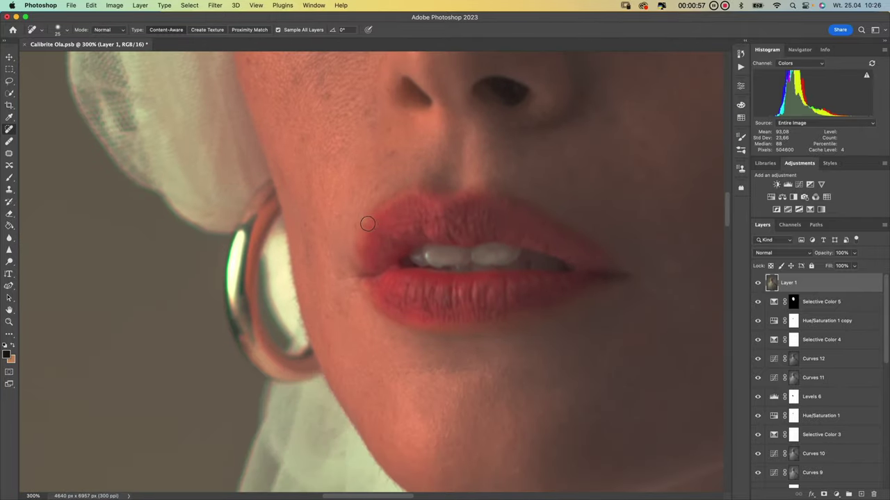
click(353, 225)
scroll(417, 341, down, 7)
scroll(417, 340, right, 9)
click(408, 294)
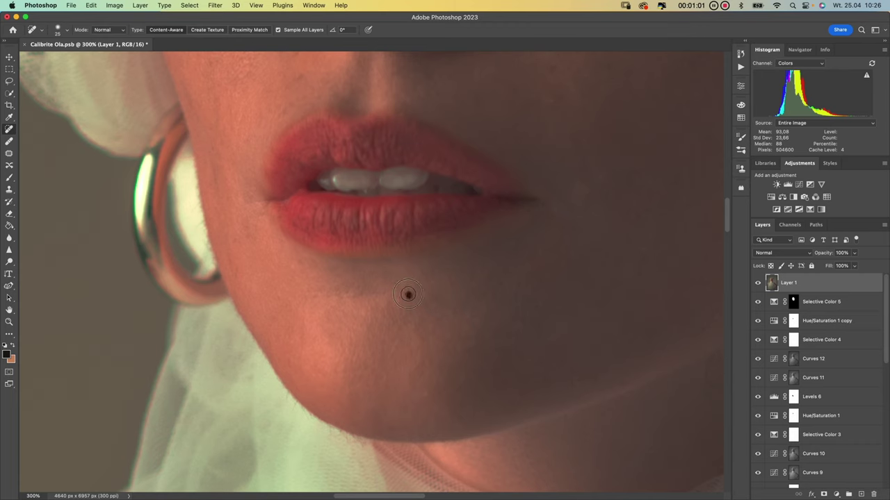
click(426, 395)
click(449, 336)
Heal the small spots at and just below the shadowed nostril
drag(505, 169, 508, 285)
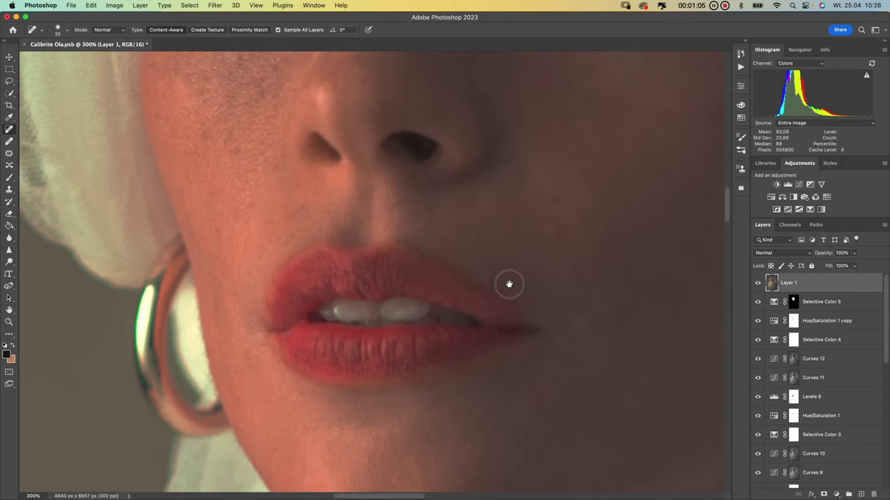
click(443, 189)
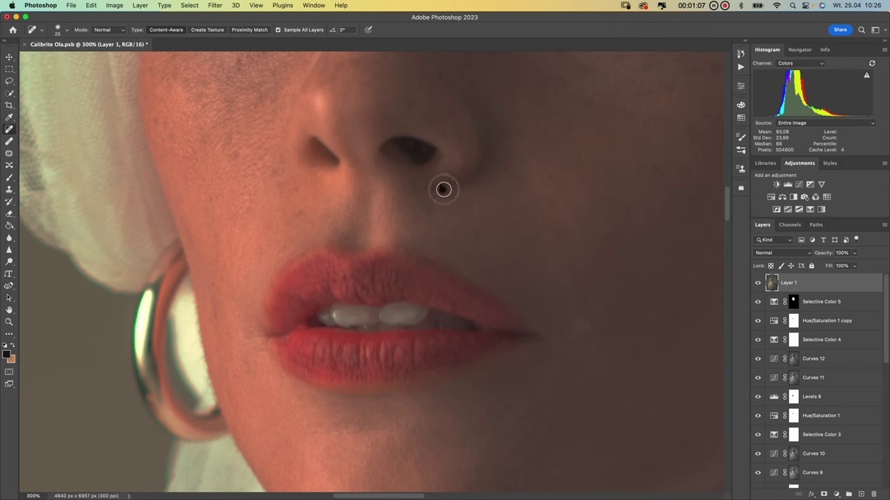
click(423, 148)
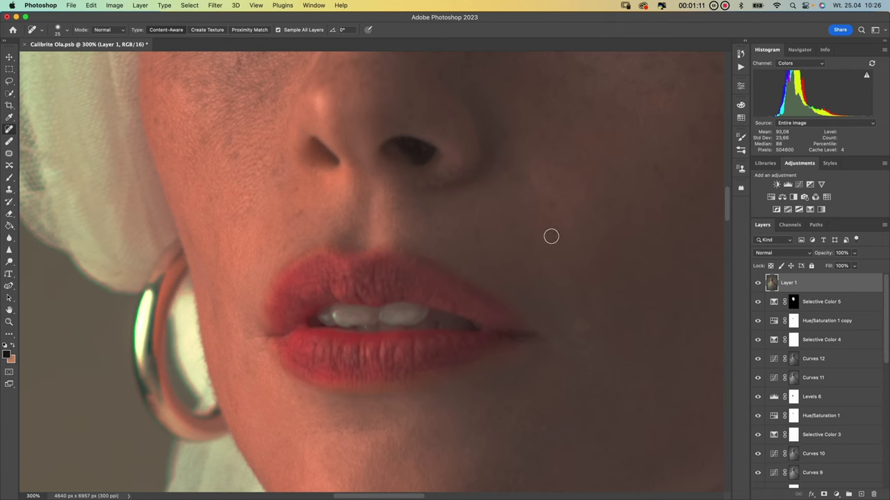
Create a new document from the current history state and flatten its layers into a single Background
key(super+0)
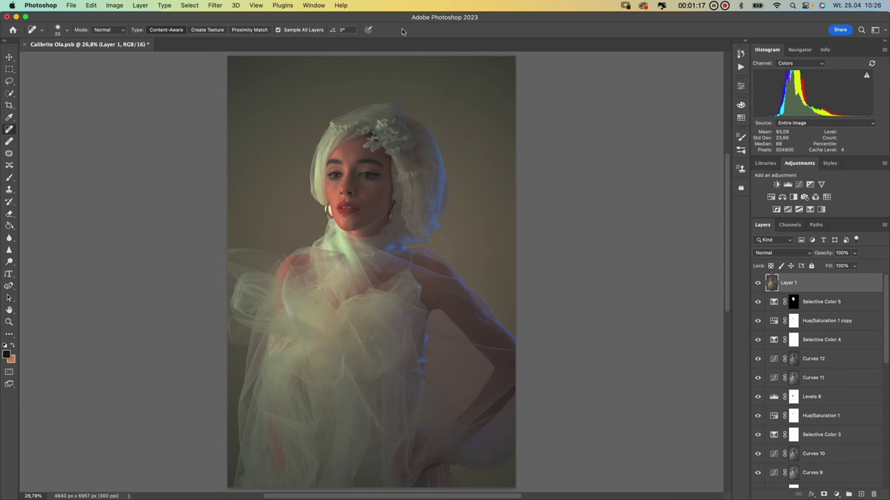
click(741, 54)
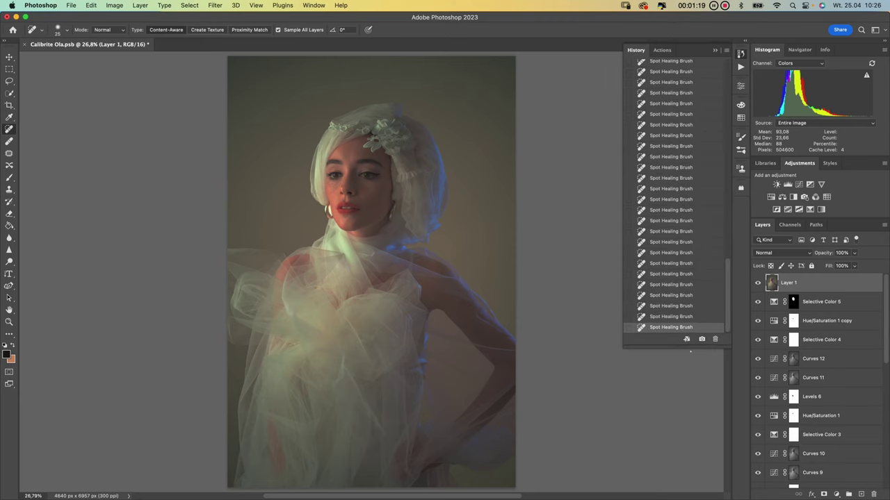
click(687, 339)
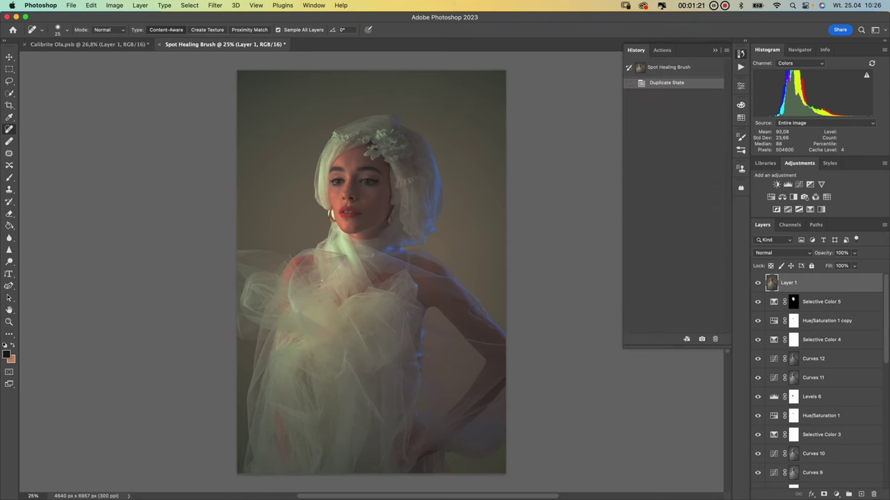
click(142, 6)
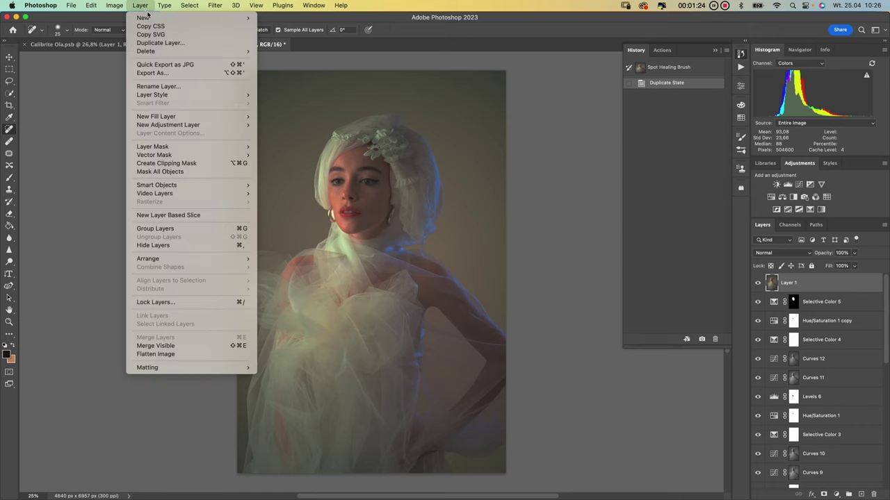
click(192, 355)
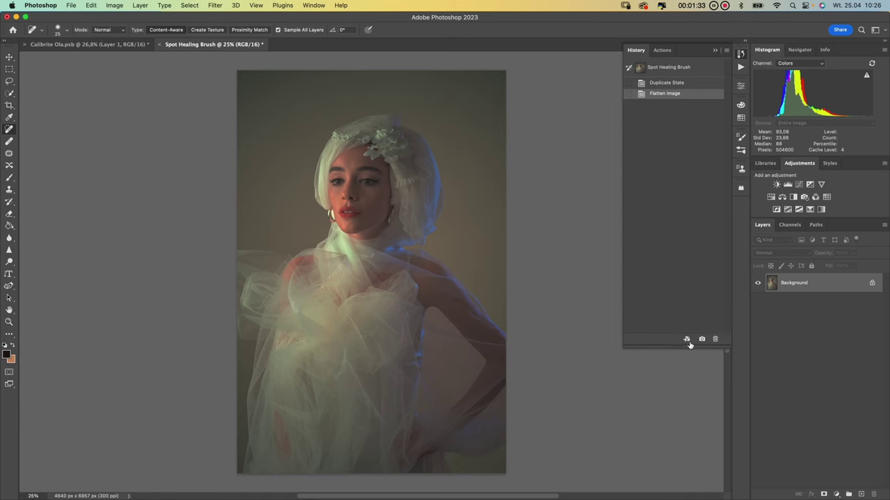
Run the Frequency Separation 16 BIT action on the flattened image, using a Median radius of 20 pixels
click(741, 67)
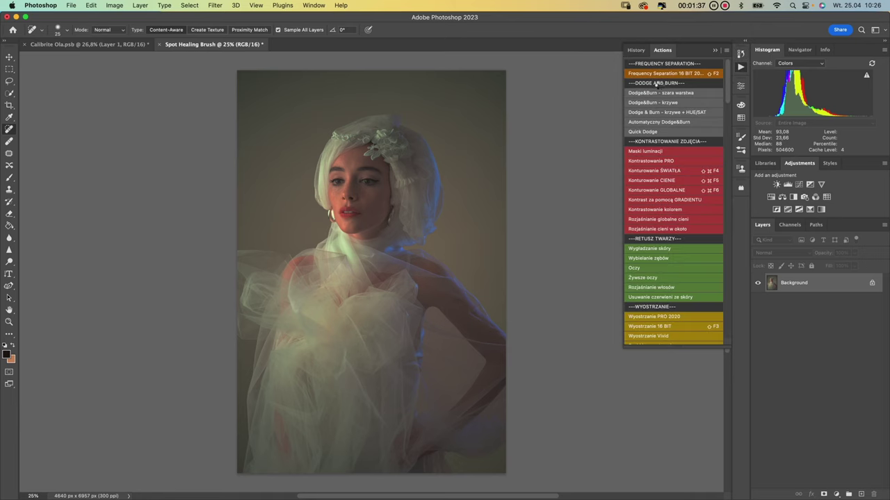
key(F2)
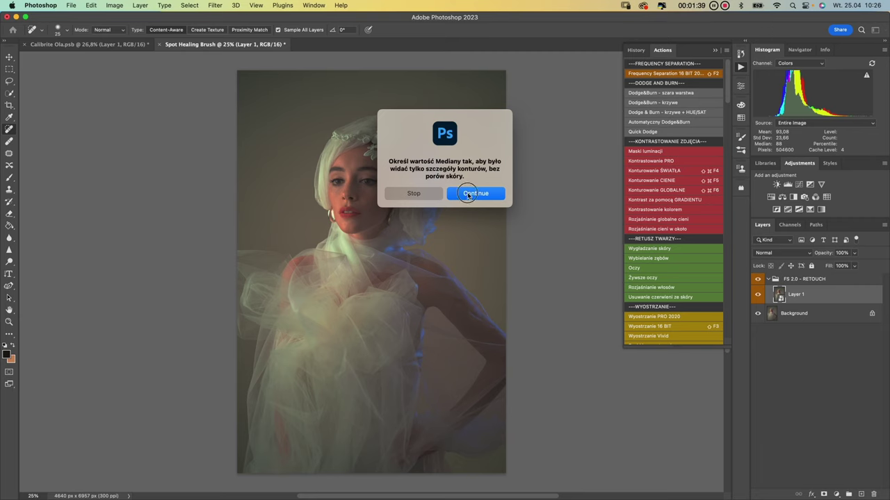
click(467, 192)
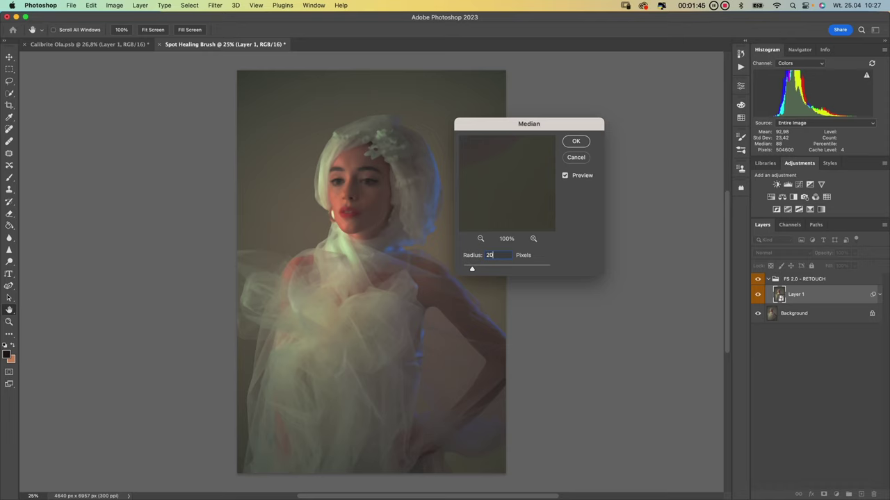
key(Return)
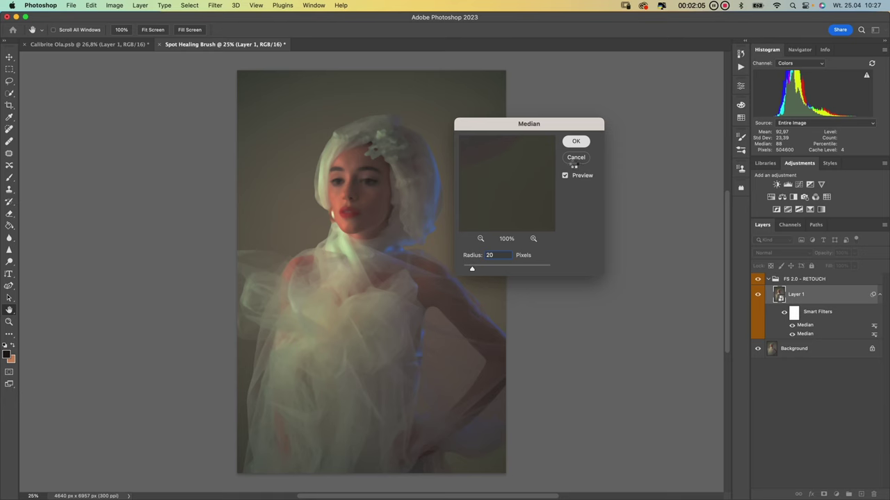
click(575, 157)
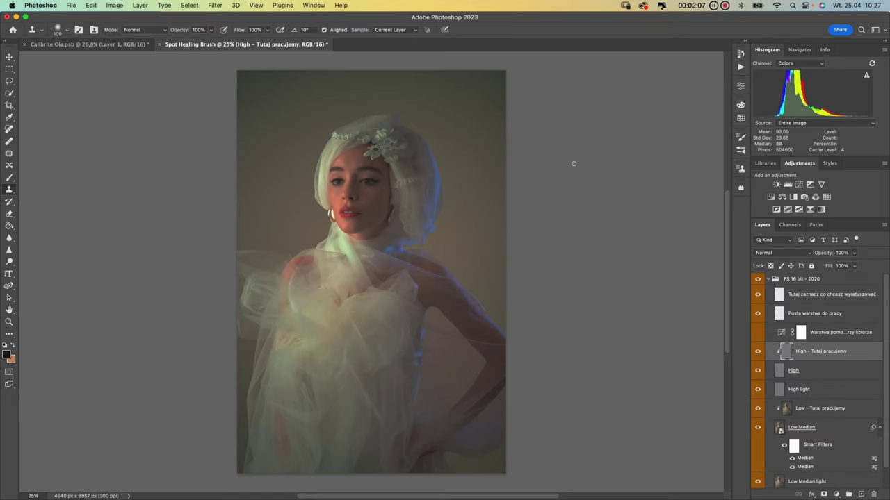
Clone clean skin texture between the eyebrows with the Clone Stamp on the High - Tutaj pracujemy layer
key(super+minus)
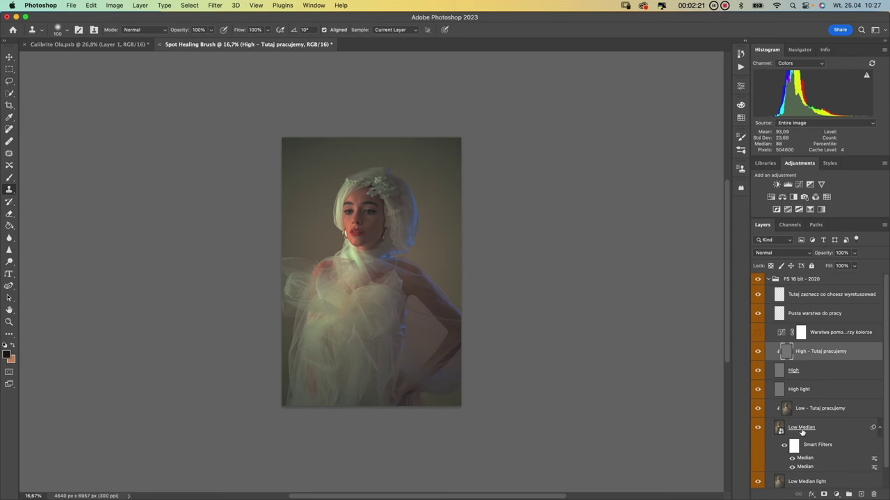
key(super+1)
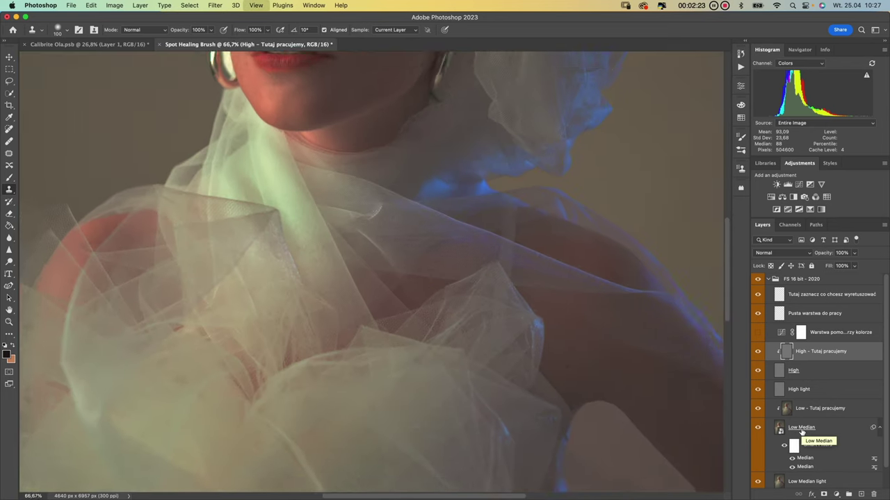
scroll(434, 127, up, 10)
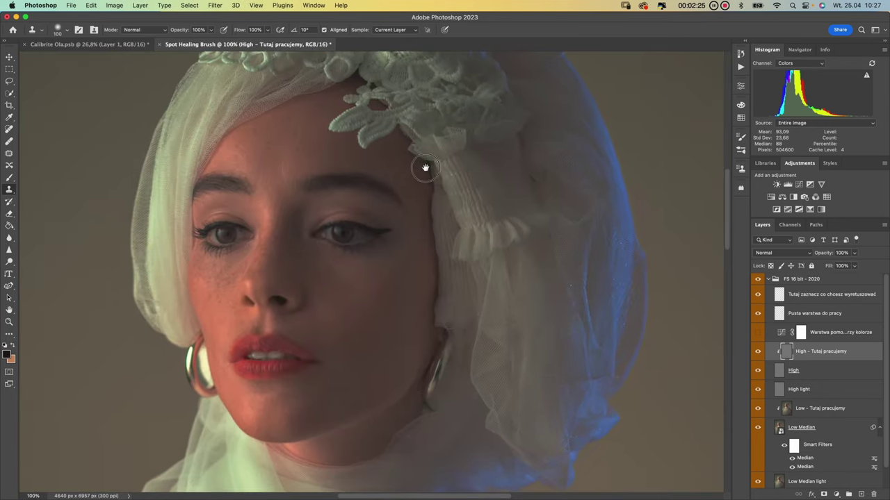
right_click(10, 190)
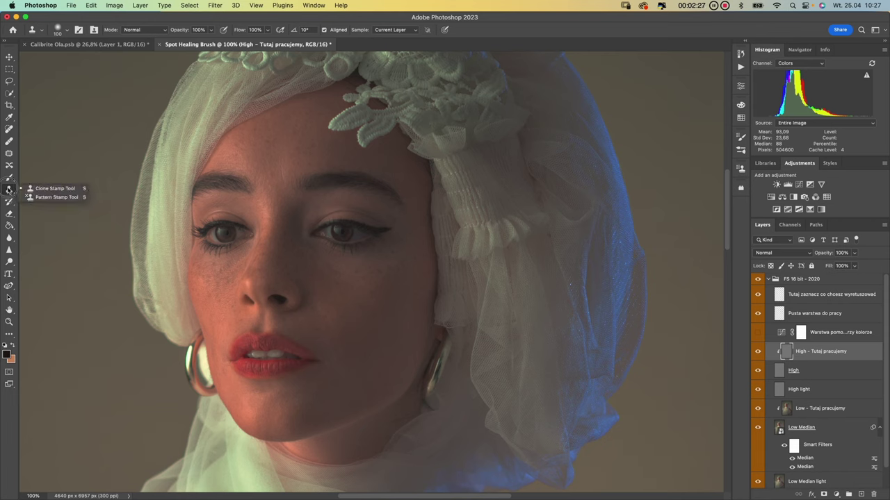
click(42, 189)
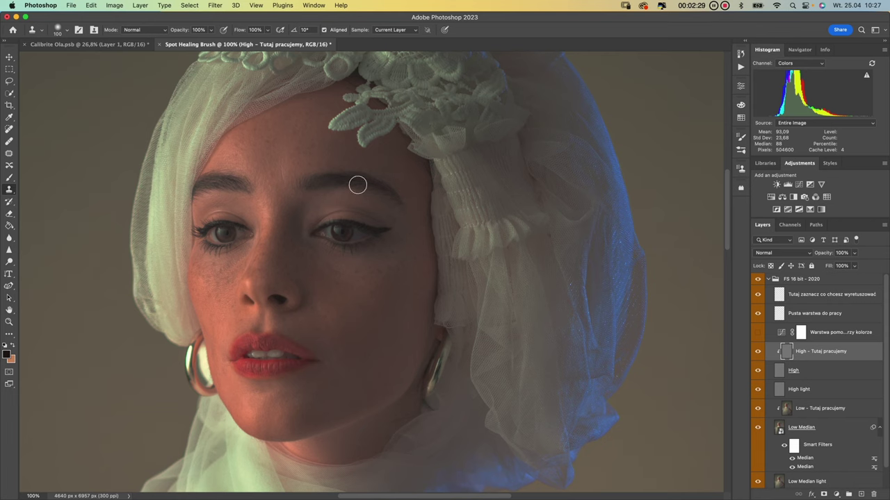
click(282, 170)
click(475, 199)
alt+click(278, 171)
Set the Clone Stamp brush size to 57 px and clone over the small spots in the middle of the forehead
key(super+plus)
key(super+plus)
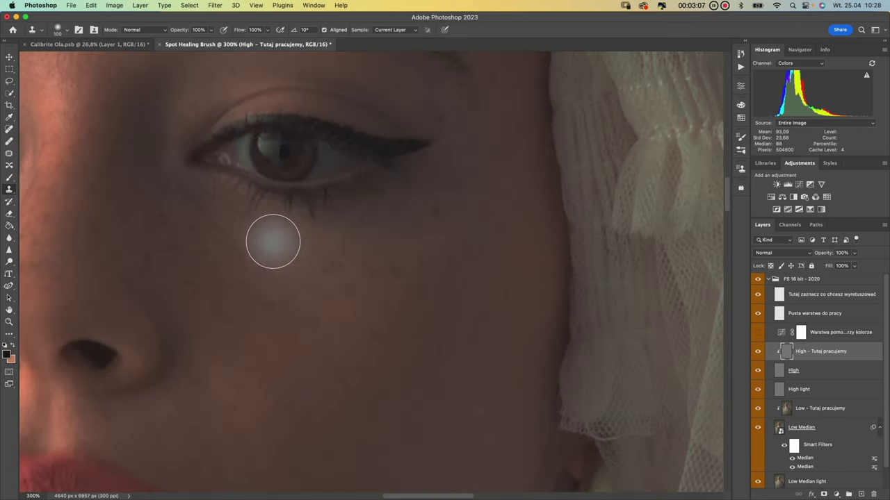
right_click(315, 383)
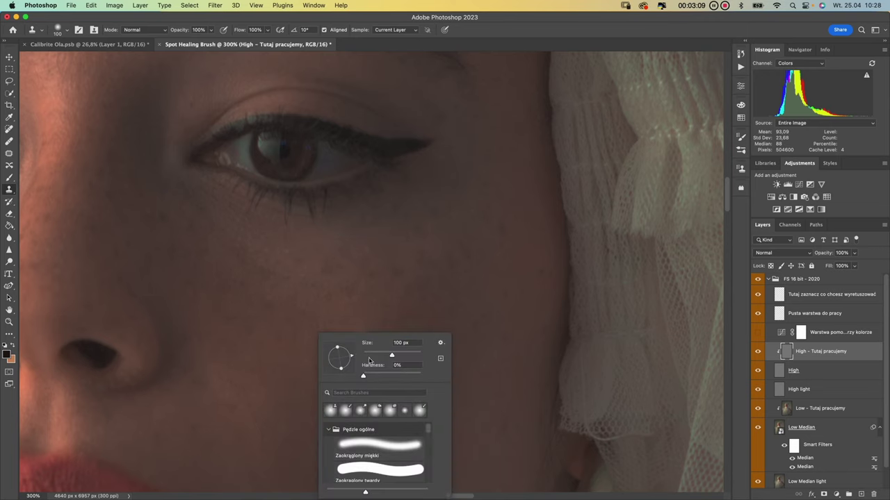
click(380, 357)
click(257, 365)
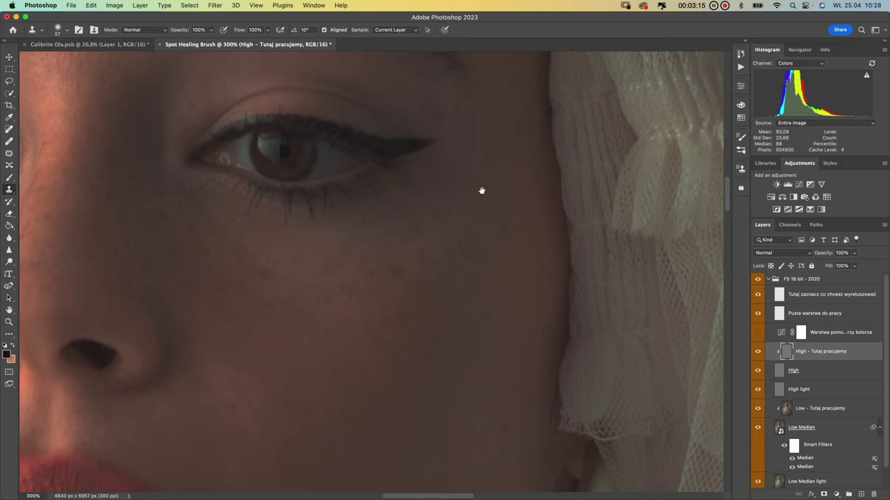
drag(482, 191, 540, 282)
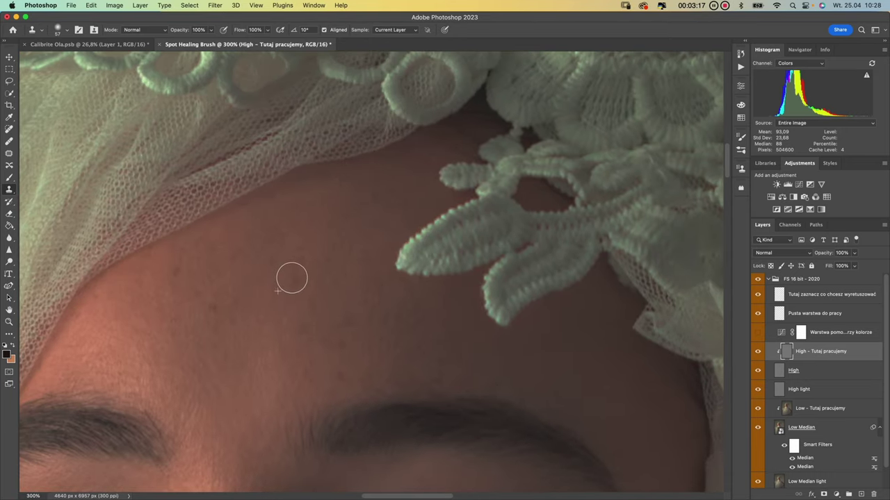
click(293, 292)
click(629, 391)
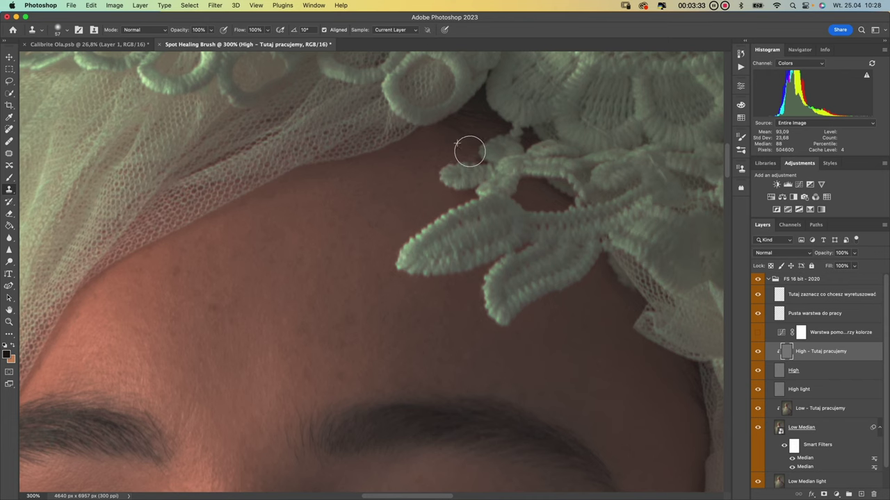
Reduce the Clone Stamp brush to 20 px and clean up the skin texture at the hairline beside the lace appliqué
click(442, 162)
right_click(426, 153)
drag(502, 184, 493, 183)
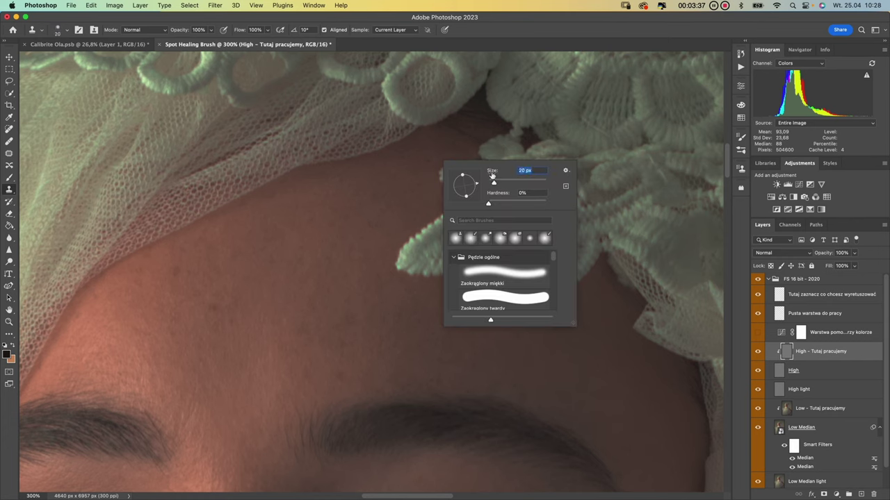
click(457, 146)
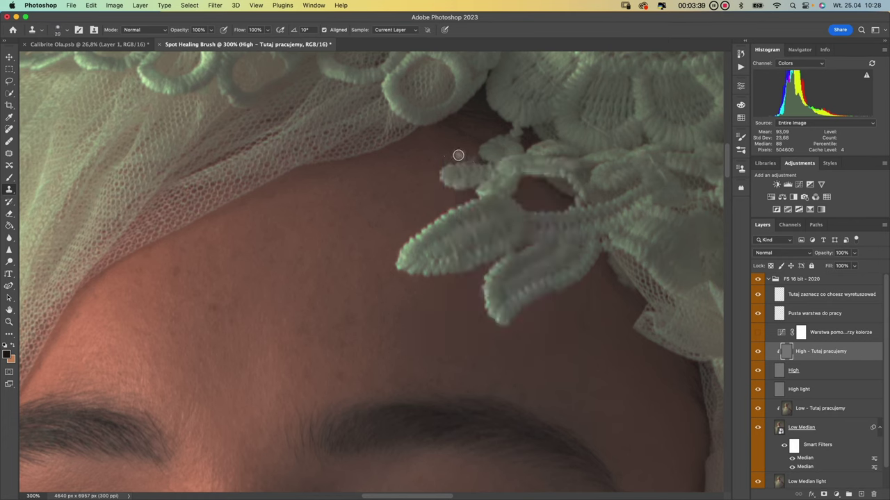
click(455, 147)
alt+click(462, 145)
click(471, 160)
click(471, 155)
scroll(370, 358, down, 5)
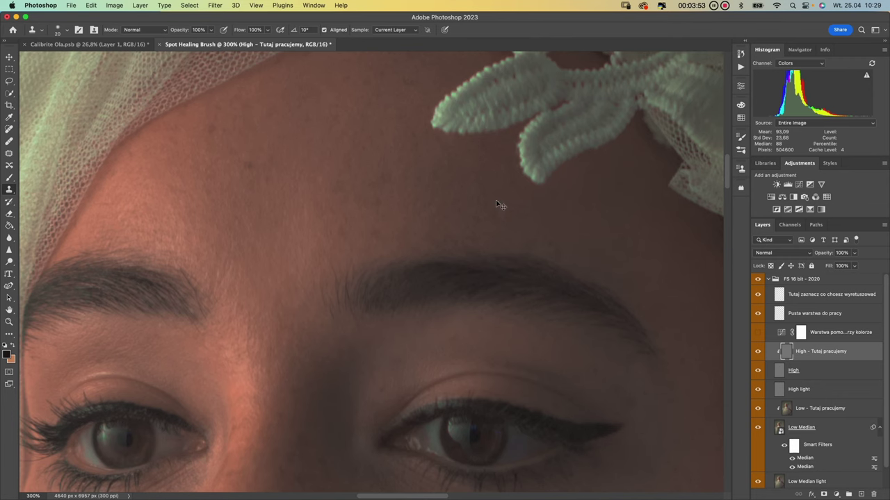
Smooth the facial skin tones with the Mixer Brush on the Low - Tutaj pracujemy layer
key(super+minus)
key(super+minus)
key(super+minus)
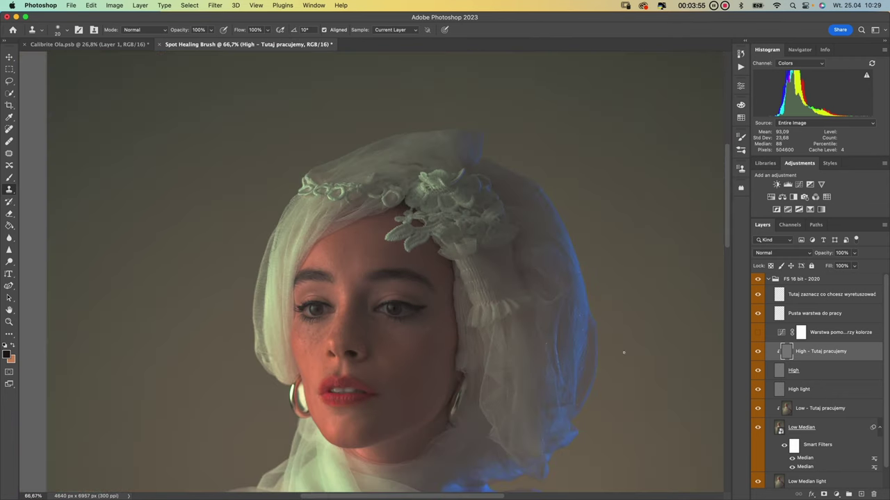
scroll(623, 352, down, 5)
click(805, 409)
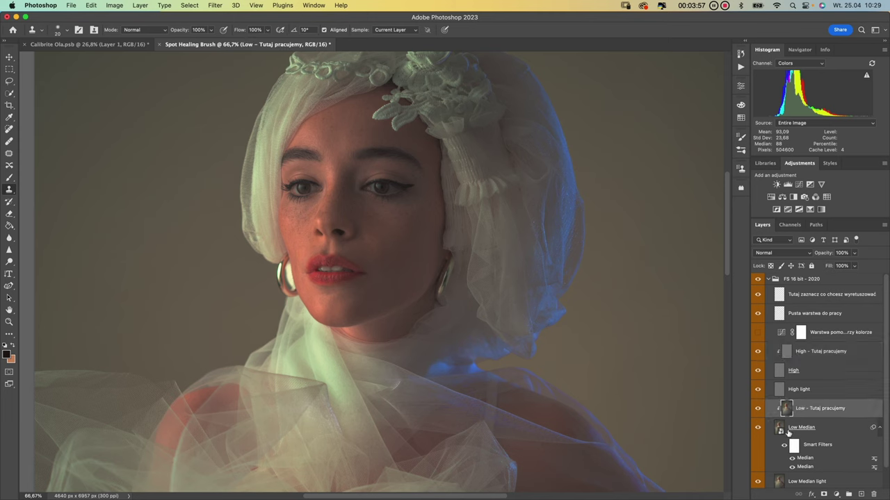
click(9, 176)
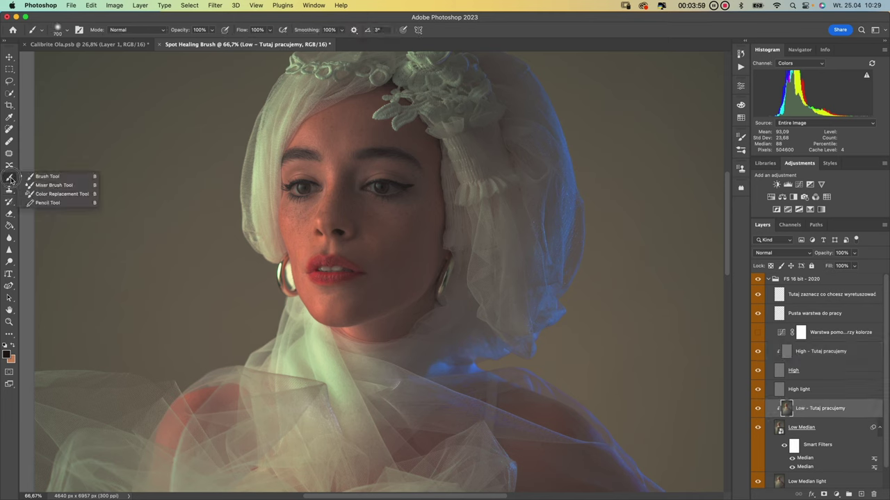
click(36, 186)
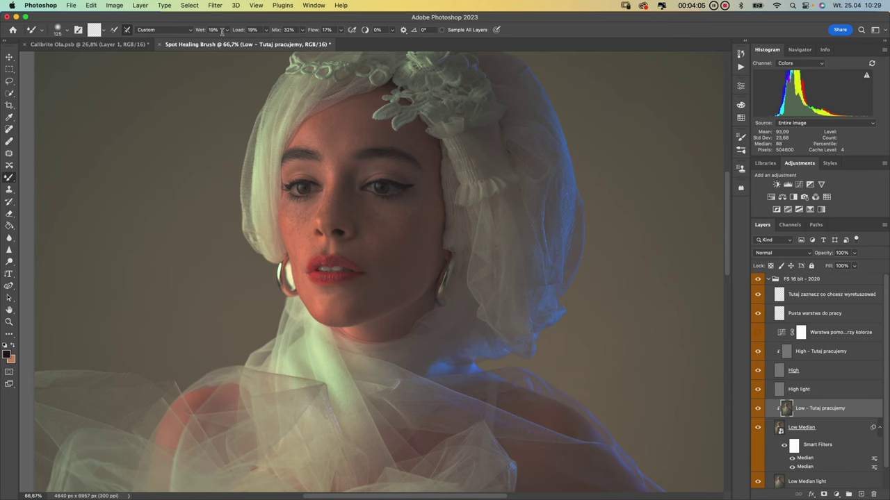
click(128, 32)
mouse_move(335, 122)
mouse_down()
mouse_move(360, 185)
mouse_move(322, 188)
mouse_move(338, 171)
mouse_move(324, 207)
mouse_move(325, 178)
mouse_move(320, 187)
mouse_move(346, 211)
mouse_move(346, 182)
mouse_move(351, 208)
mouse_move(317, 275)
mouse_move(301, 278)
mouse_move(323, 252)
mouse_move(334, 197)
mouse_move(342, 324)
mouse_move(386, 286)
mouse_move(369, 280)
mouse_move(378, 257)
mouse_move(397, 291)
mouse_move(383, 296)
mouse_move(435, 286)
mouse_move(388, 277)
mouse_move(423, 260)
mouse_move(365, 343)
mouse_move(334, 359)
mouse_move(344, 342)
mouse_move(326, 297)
mouse_move(340, 363)
mouse_up()
Set the Mixer Brush size to 150 px and blend the tones on the shadowed cheek
key(bracketleft)
key(bracketleft)
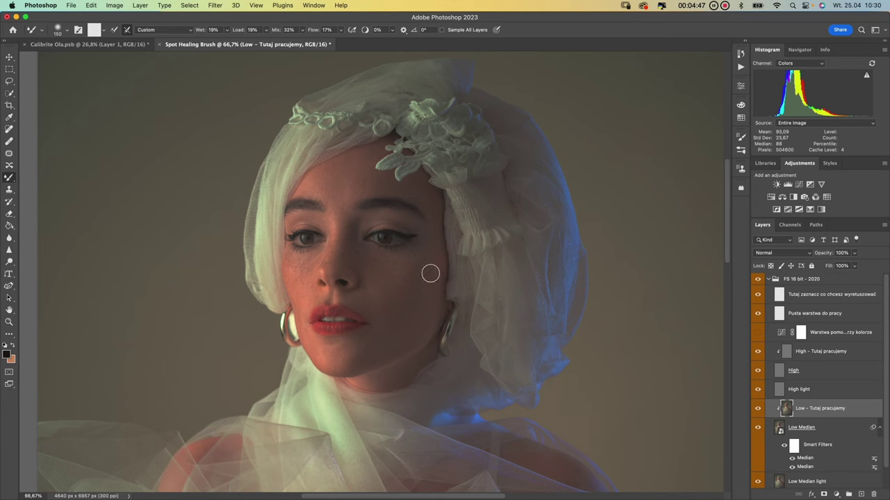
drag(406, 283, 413, 264)
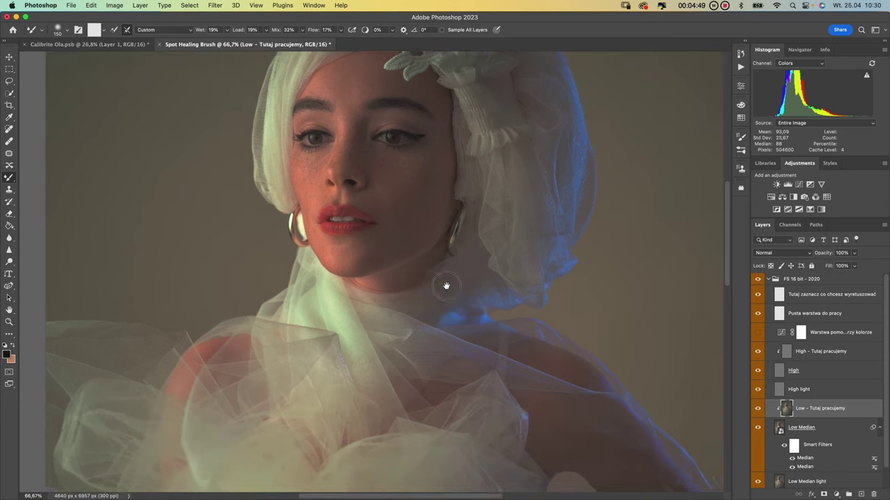
scroll(447, 284, down, 10)
scroll(447, 284, right, 5)
scroll(554, 387, up, 8)
scroll(554, 387, left, 4)
drag(520, 182, 504, 353)
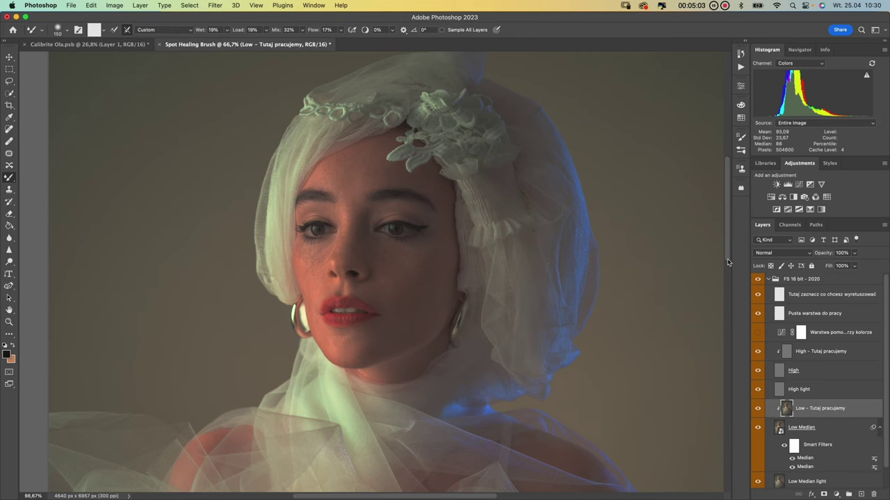
Check the whole portrait's colour transitions with the Curves helper layer in the FS 16 bit - 2020 group shown, and hide it again
key(super+minus)
key(super+minus)
key(super+minus)
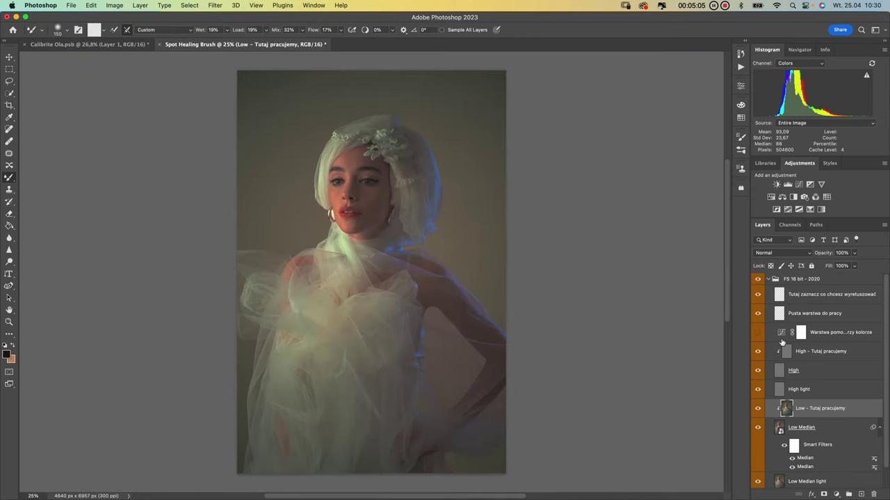
click(811, 279)
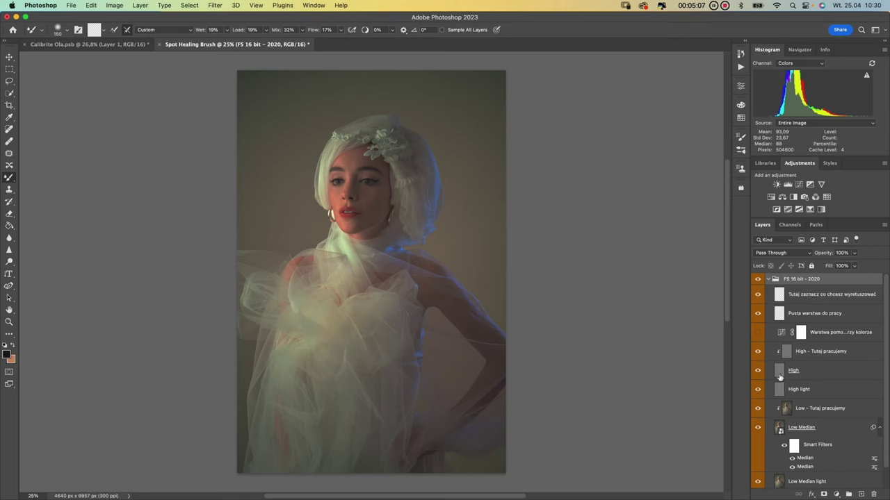
click(758, 334)
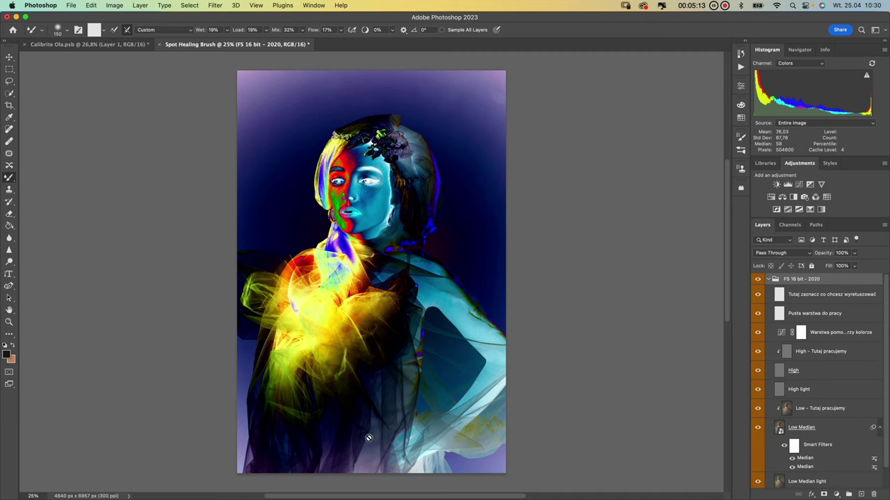
click(758, 333)
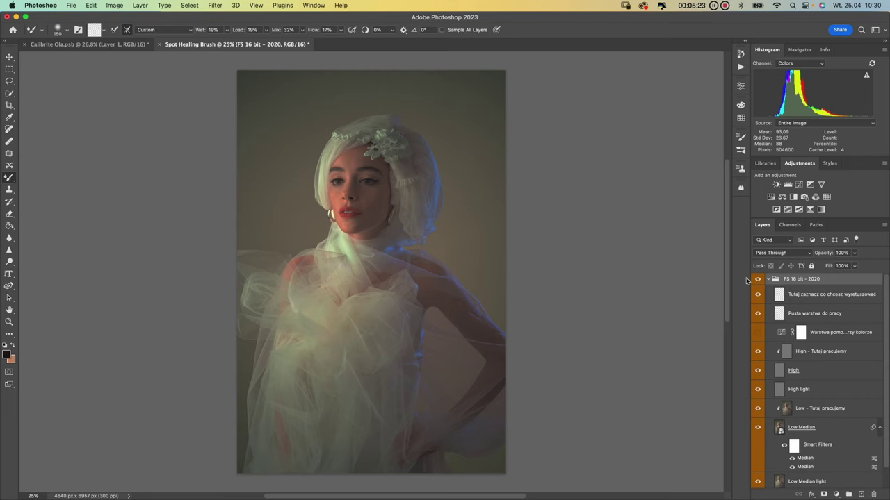
Stamp all visible layers into a new layer above the frequency separation group and duplicate it into the original Calibrite PSB document
key(super+alt+shift+e)
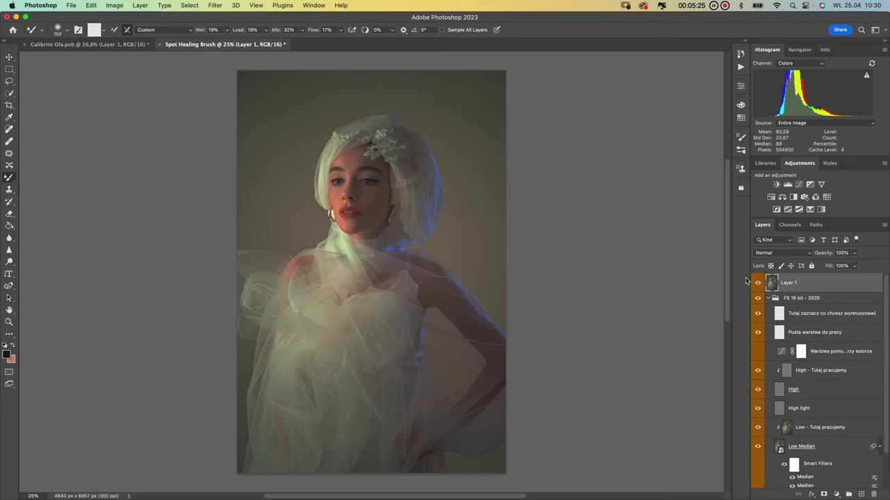
right_click(805, 288)
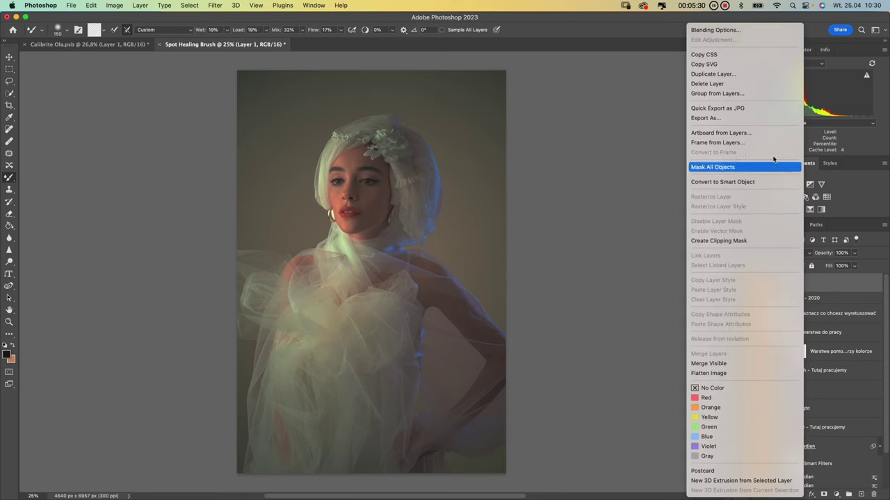
click(750, 73)
click(558, 322)
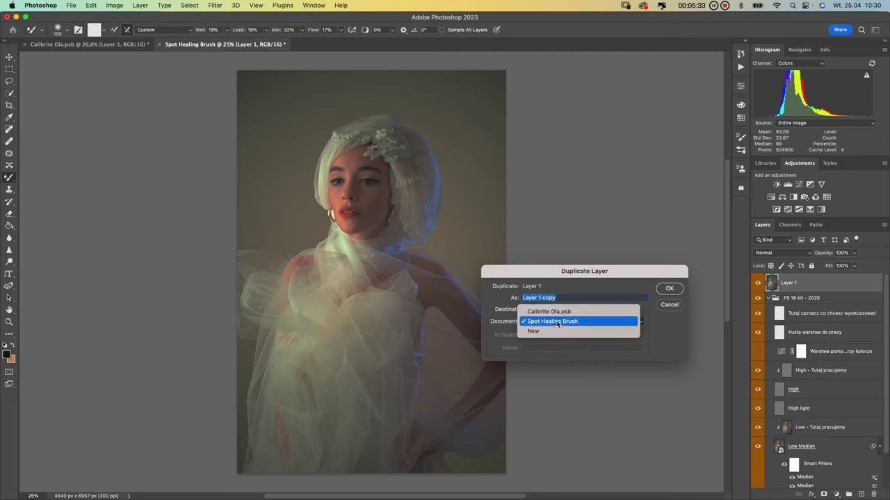
click(556, 310)
click(668, 289)
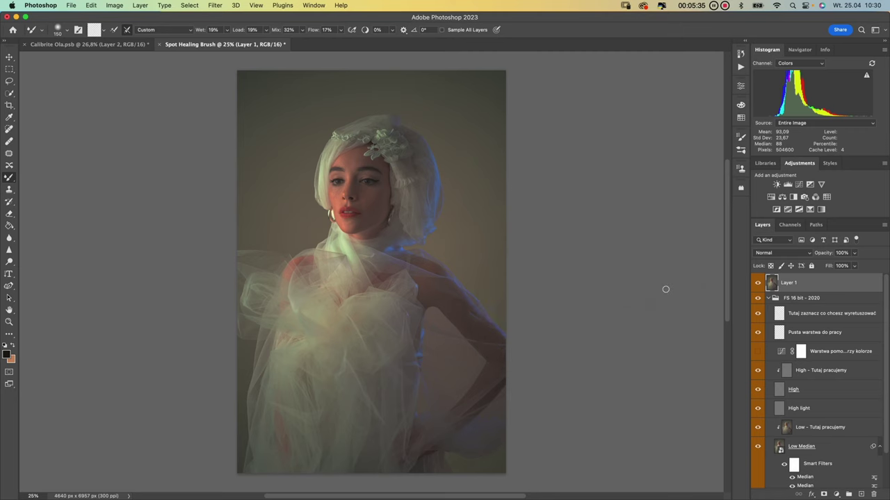
click(118, 44)
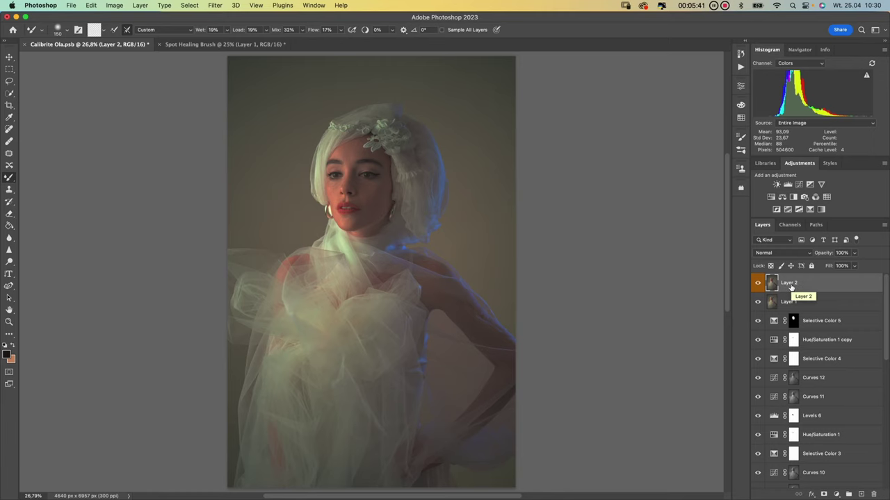
Add a Levels adjustment layer above Layer 2 and set its RGB black input level to 6
key(super+minus)
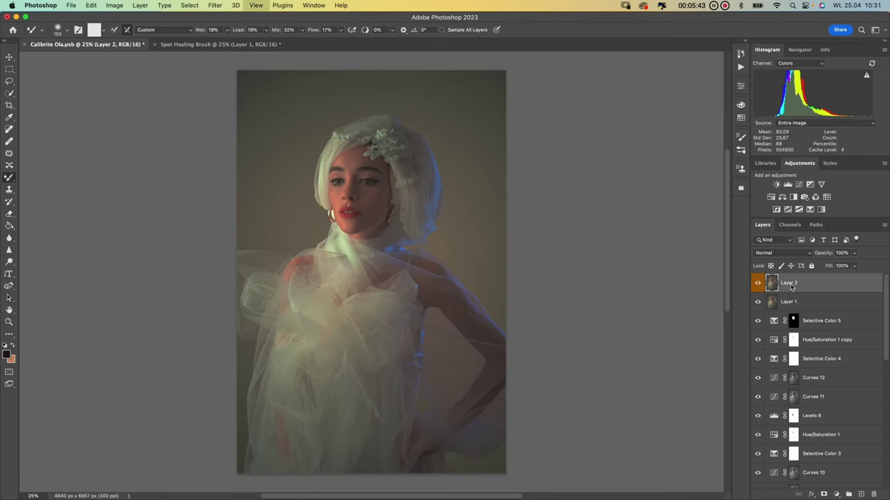
key(super+minus)
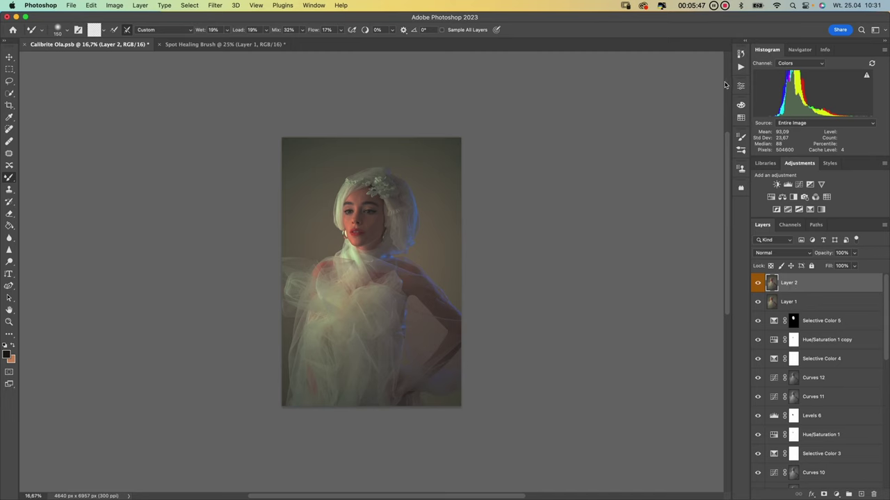
click(837, 494)
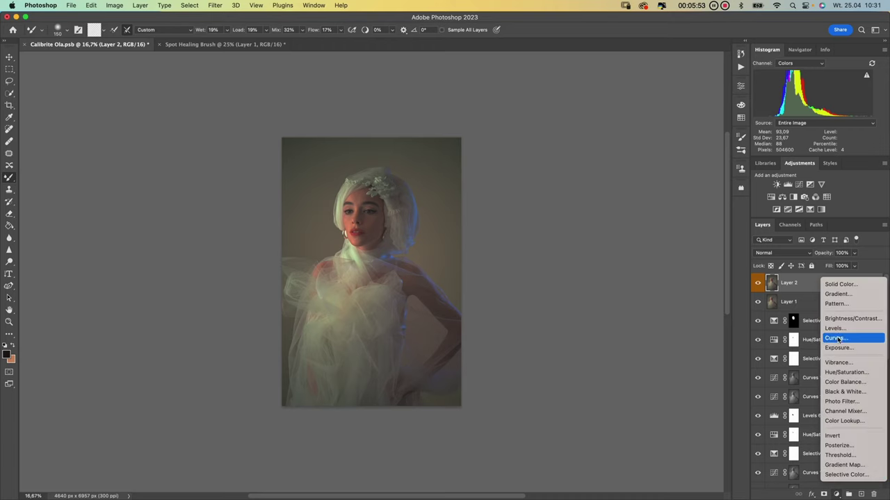
click(776, 341)
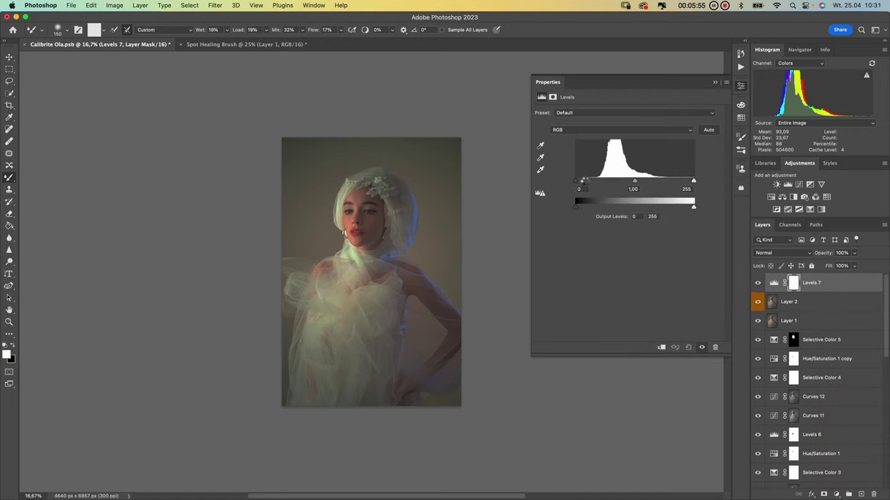
alt+click(693, 181)
drag(578, 184, 586, 186)
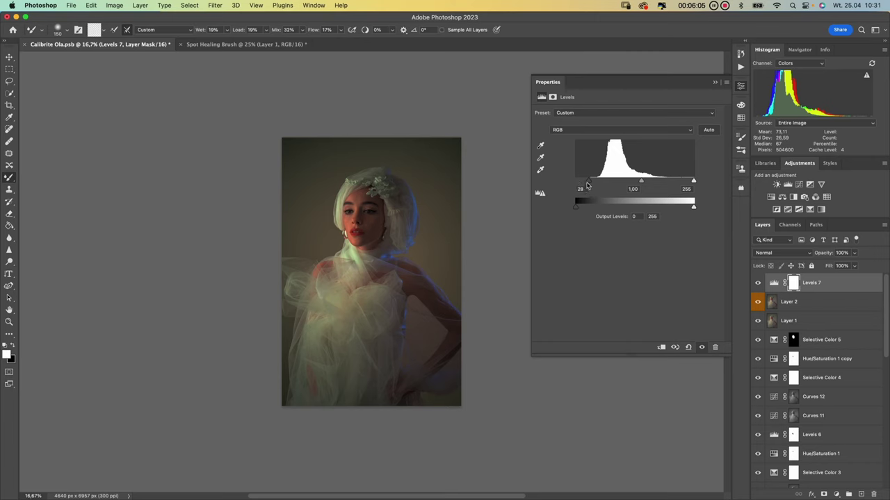
mouse_move(590, 183)
mouse_down()
mouse_move(567, 187)
mouse_move(597, 184)
mouse_move(578, 185)
mouse_up()
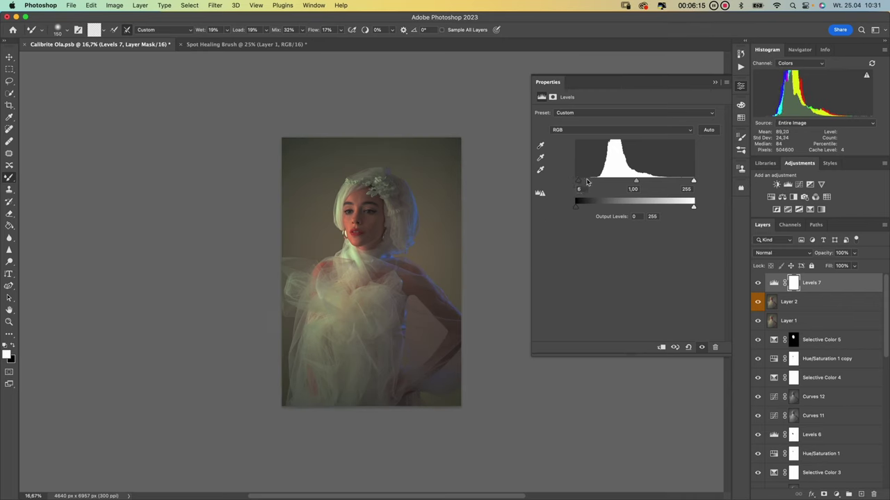
Set the Levels 7 RGB white input level to 252 and compare the portrait with the adjustment hidden and shown
drag(693, 183, 692, 183)
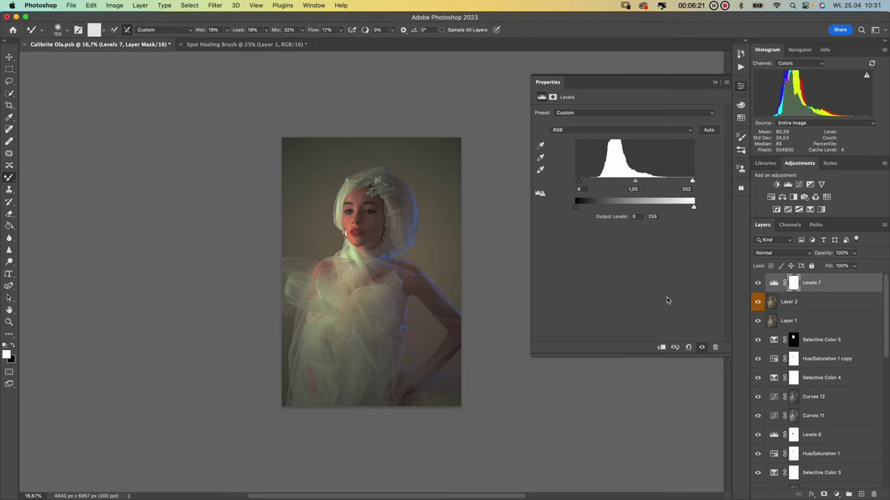
click(758, 285)
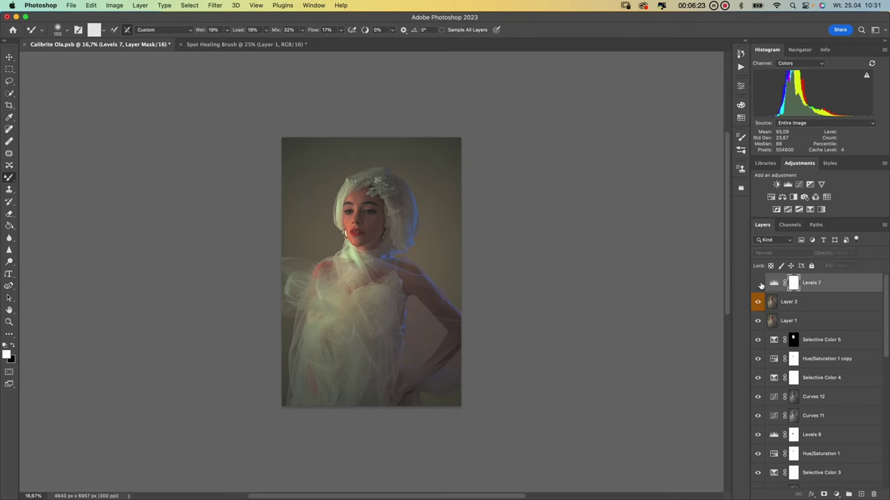
click(758, 285)
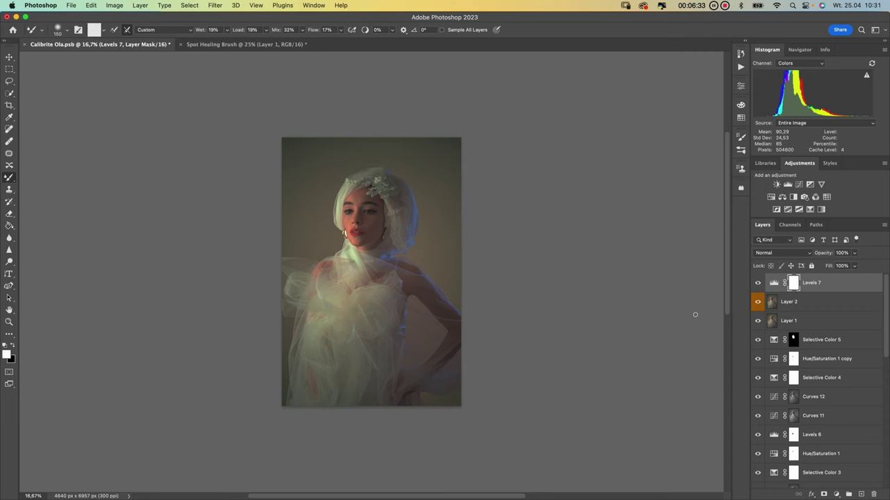
Stamp all visible layers into a new layer above Levels 7 and open it in the Liquify filter
key(super+equal)
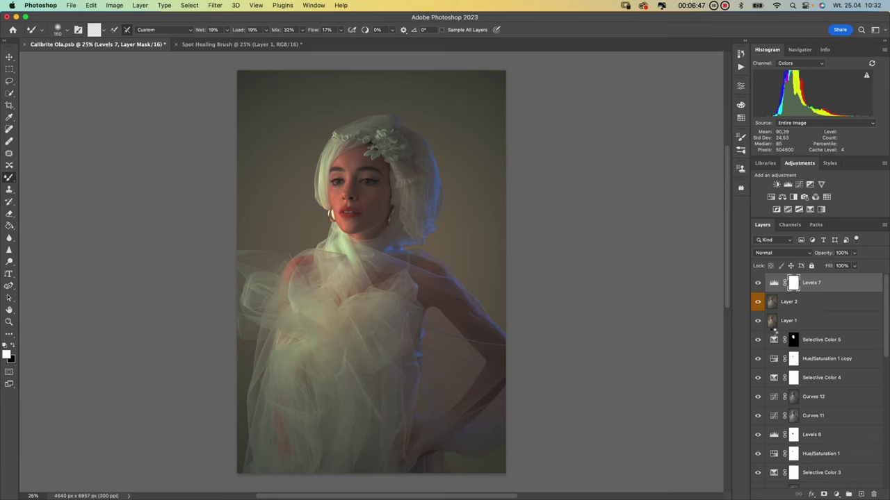
key(super+alt+shift+e)
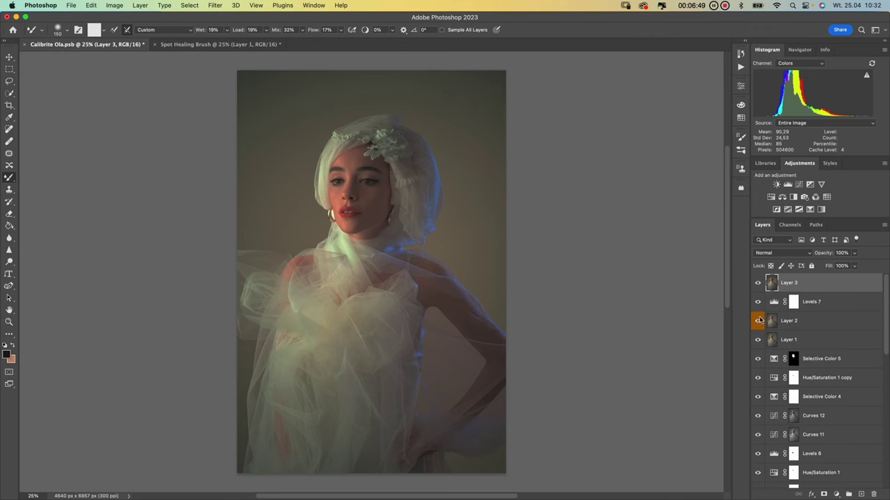
click(212, 6)
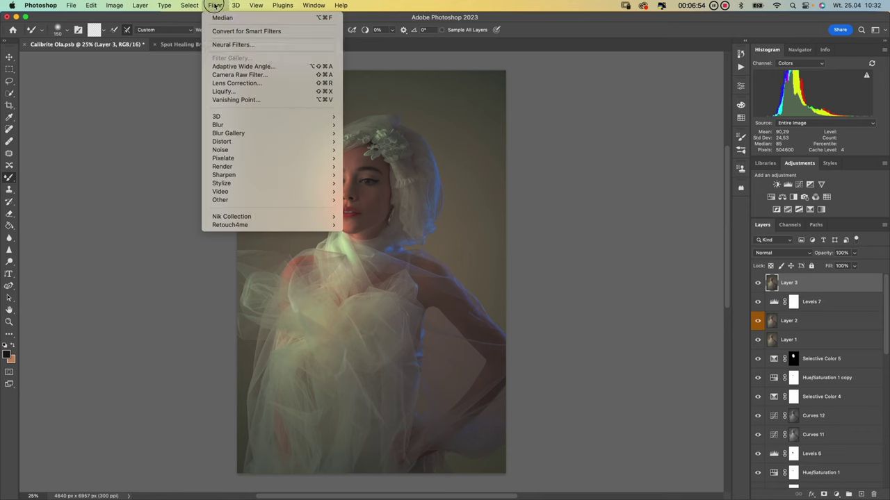
click(236, 92)
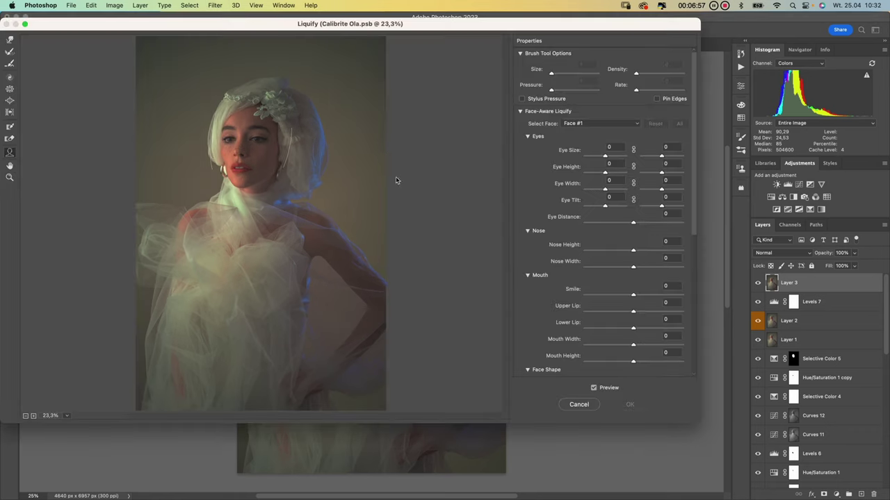
Reshape the tulle headpiece's outline to look fuller with the Push Left tool at pressure 8, varying the brush size down to about 600
click(12, 114)
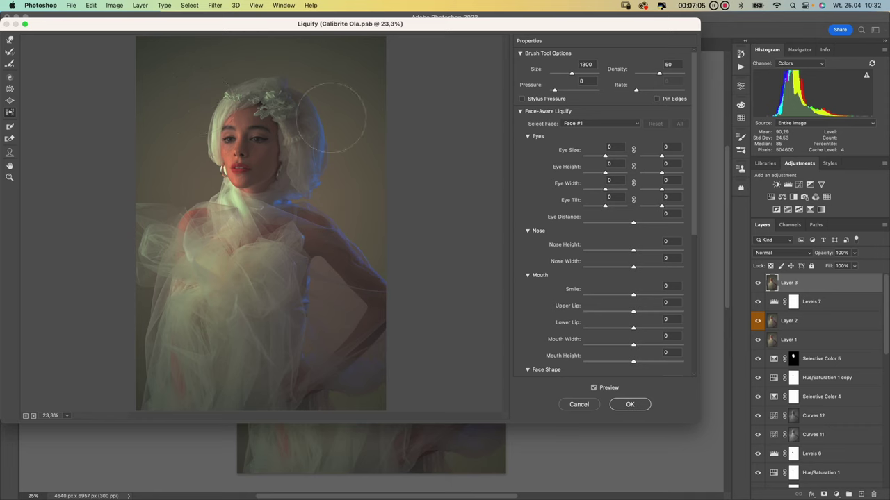
key(bracketleft)
key(bracketleft)
key(bracketleft)
key(bracketleft)
key(bracketleft)
key(bracketleft)
key(p)
key(p)
key(p)
key(p)
key(p)
key(p)
key(p)
key(p)
key(bracketleft)
key(bracketleft)
key(bracketleft)
key(bracketright)
key(bracketright)
key(bracketright)
key(bracketleft)
key(bracketleft)
key(bracketleft)
mouse_move(257, 67)
mouse_down()
mouse_move(232, 80)
mouse_move(262, 72)
mouse_up()
key(bracketright)
key(bracketright)
key(bracketright)
key(bracketleft)
key(bracketleft)
key(bracketleft)
key(bracketleft)
key(bracketright)
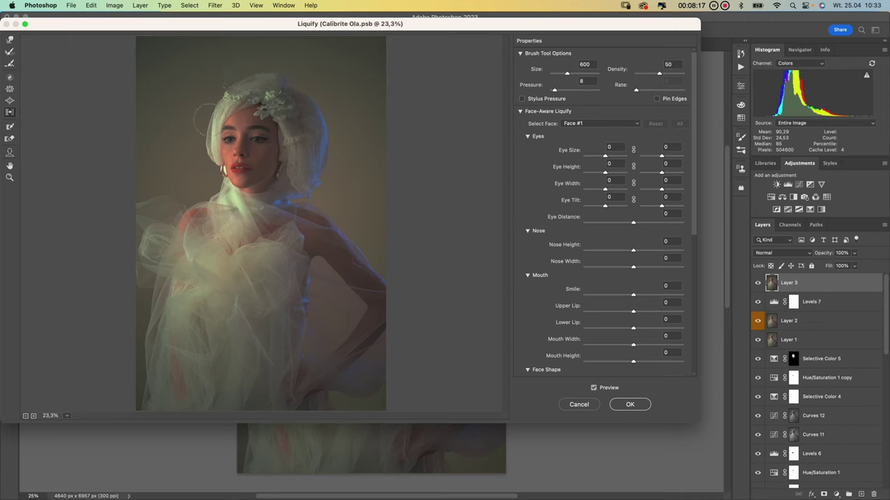
Finish and apply the Liquify reshaping, and compare the portrait with Layer 3 hidden and shown
key(bracketleft)
key(bracketleft)
key(bracketright)
key(bracketright)
click(632, 407)
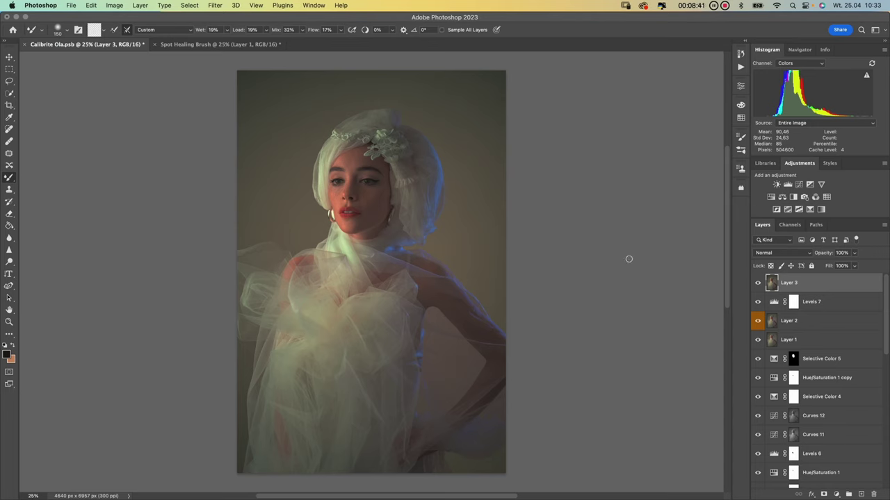
click(757, 283)
click(758, 282)
click(762, 284)
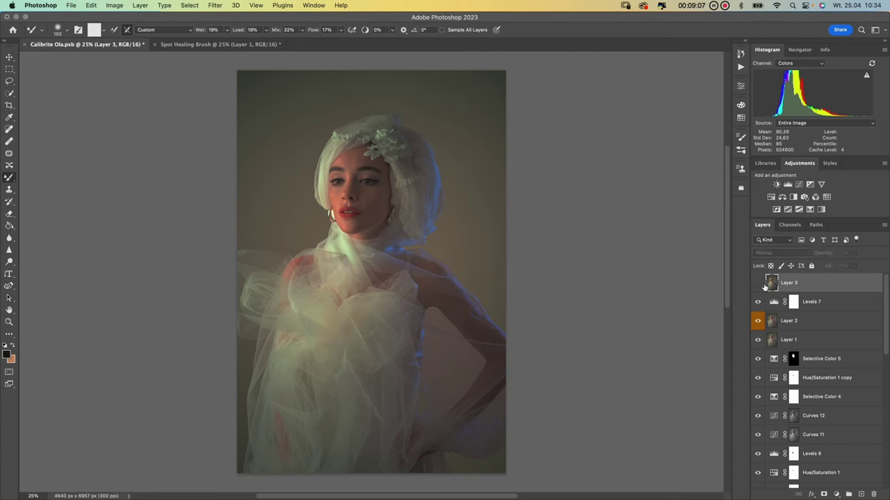
click(758, 283)
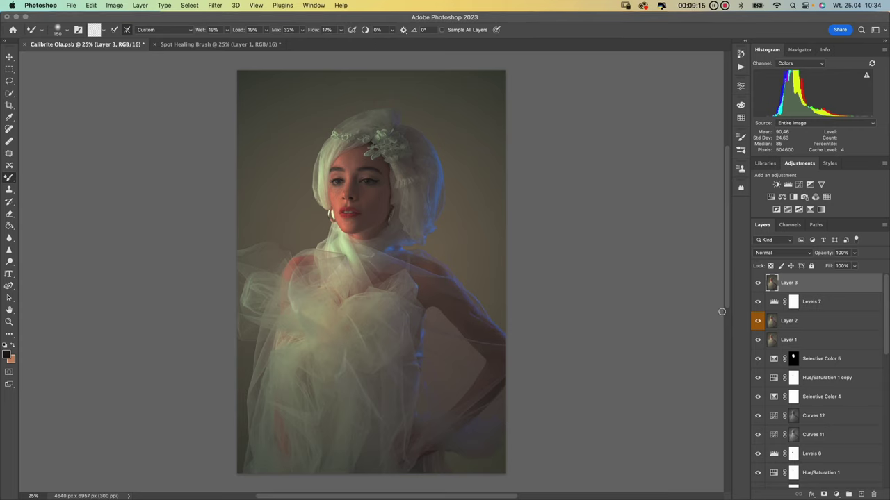
Create a new layer above Layer 3 in Overlay mode, filled with the Overlay-neutral 50% gray
key(super+shift+n)
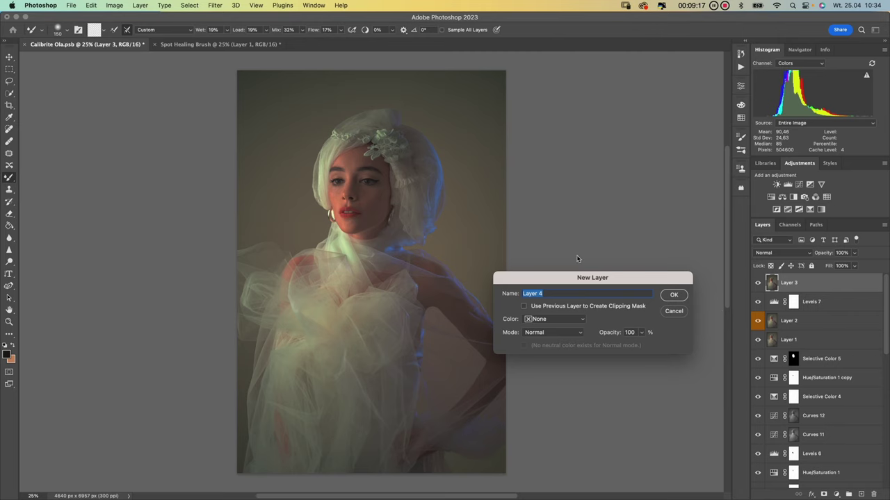
click(561, 336)
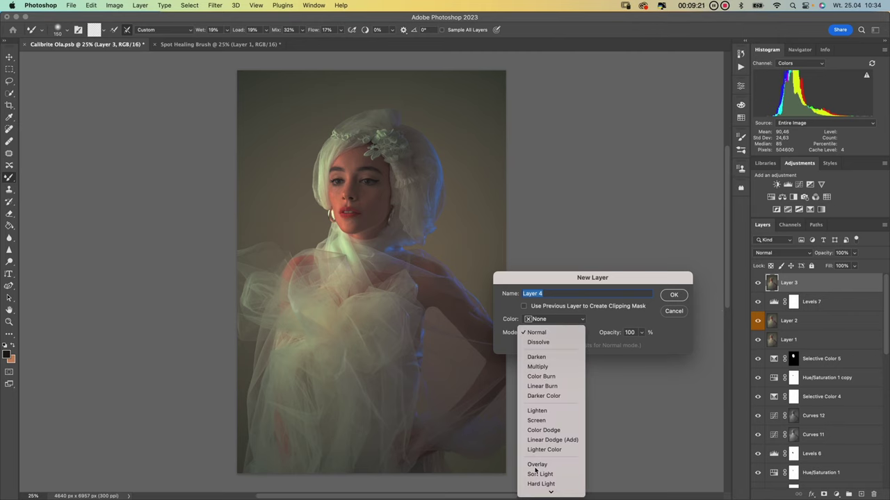
click(536, 464)
click(525, 345)
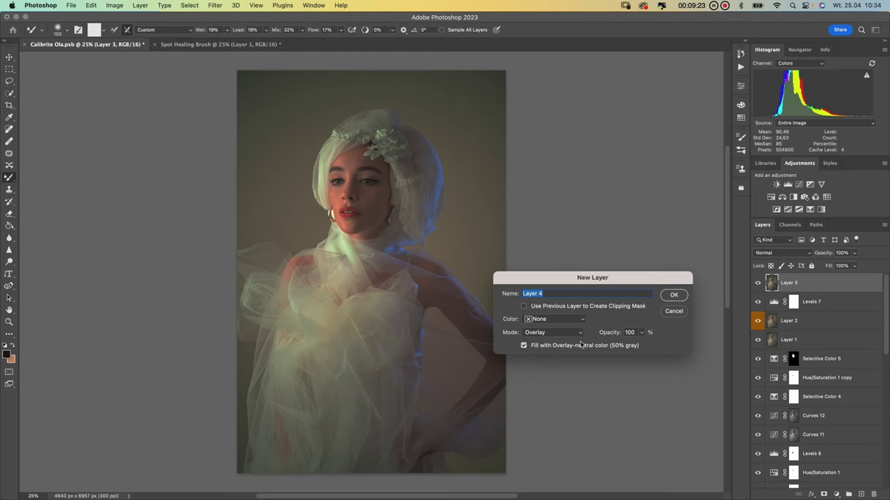
click(673, 295)
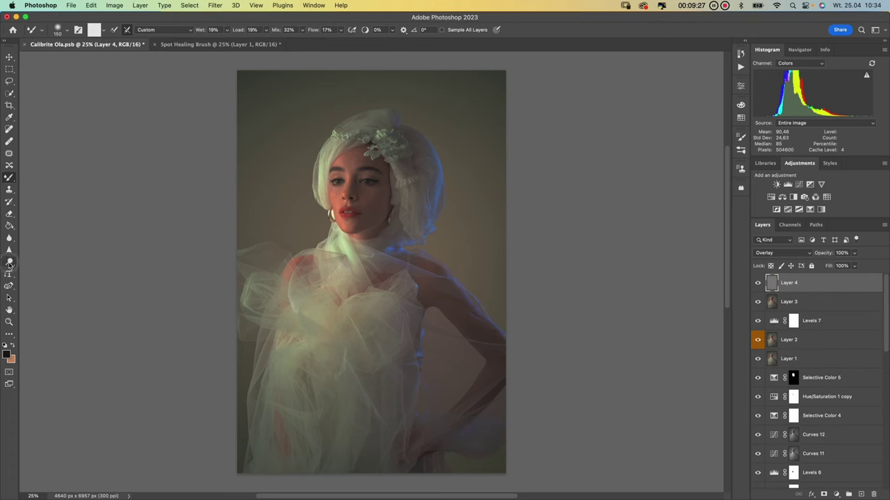
Dodge the lit skin of the face and shoulder on Layer 4 with a 500 px brush, Midtones range and exposure set to 5%
click(9, 263)
click(42, 260)
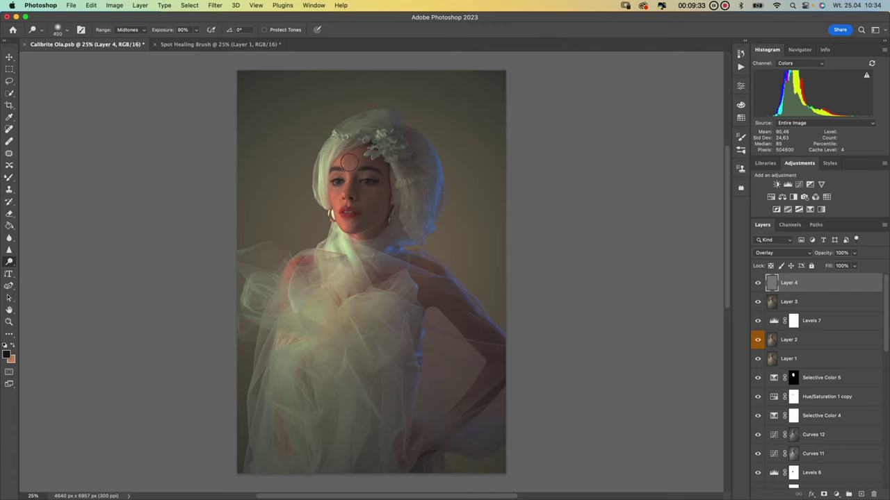
key(bracketright)
mouse_move(345, 157)
mouse_down()
mouse_move(342, 210)
mouse_move(352, 167)
mouse_move(338, 239)
mouse_up()
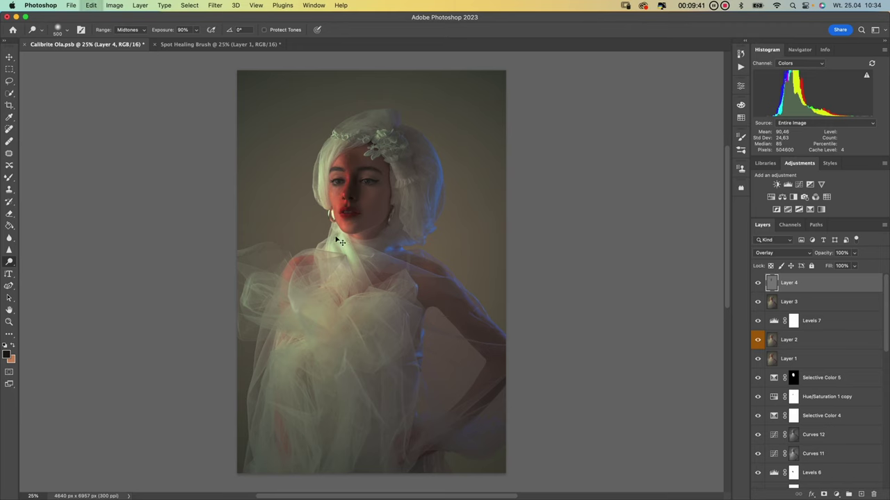
click(183, 29)
text(1090)
key(Return)
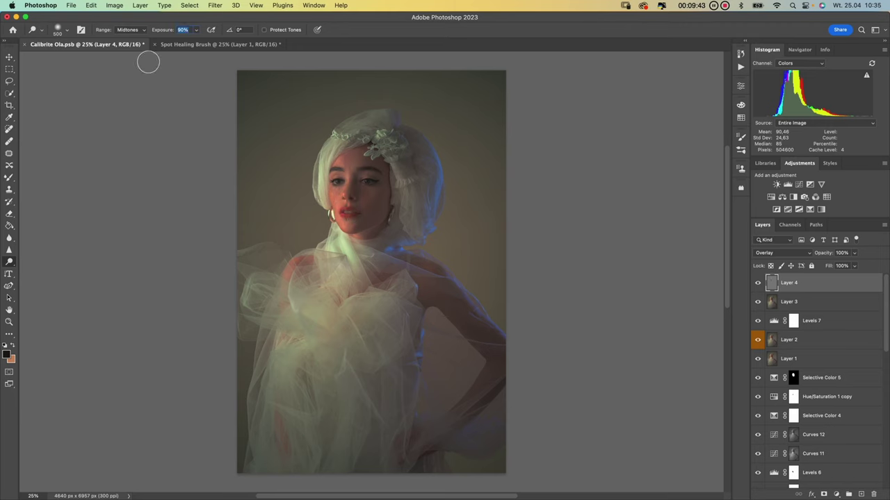
text(05)
key(Return)
key(Return)
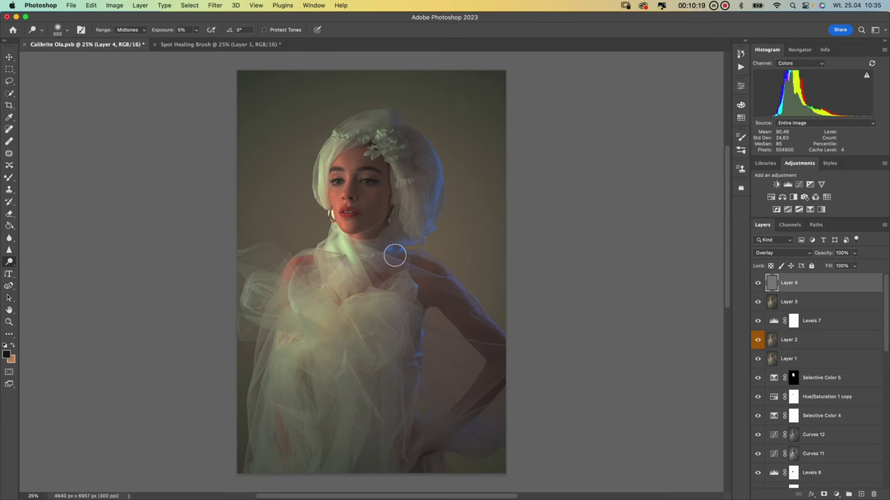
click(299, 263)
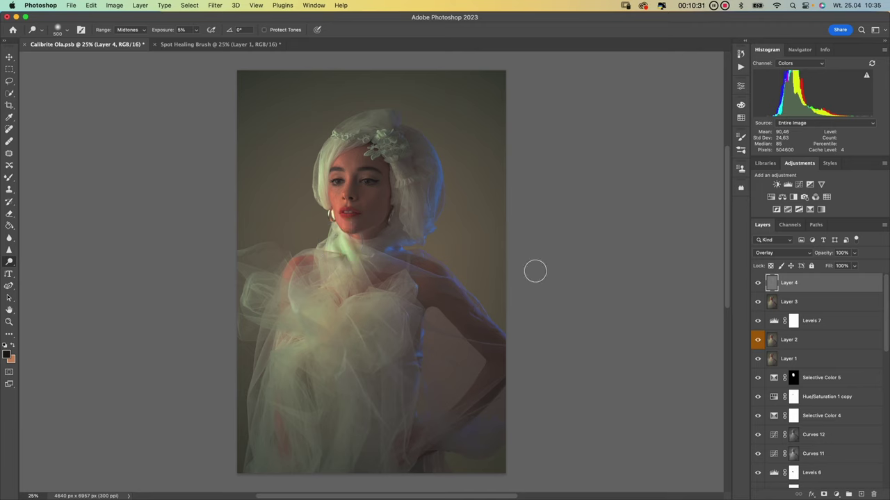
Hide Layer 4 and stamp the visible layers into a new layer directly above Layer 3
click(758, 283)
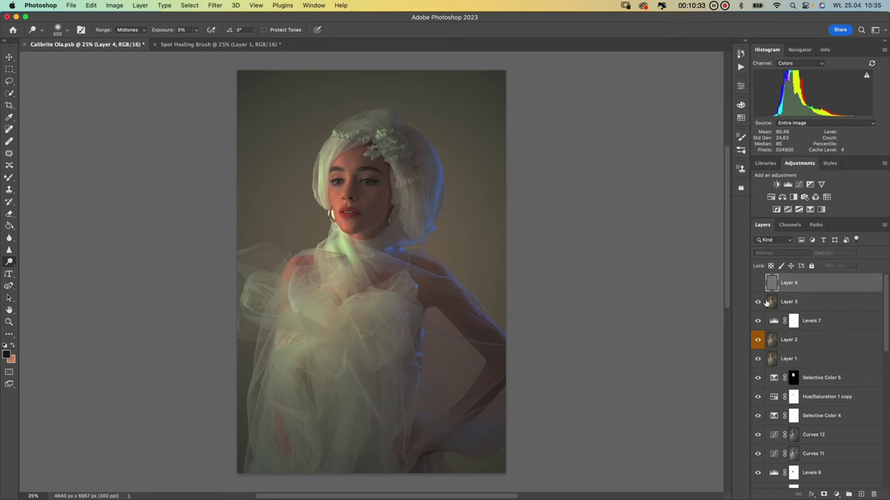
click(760, 303)
click(761, 303)
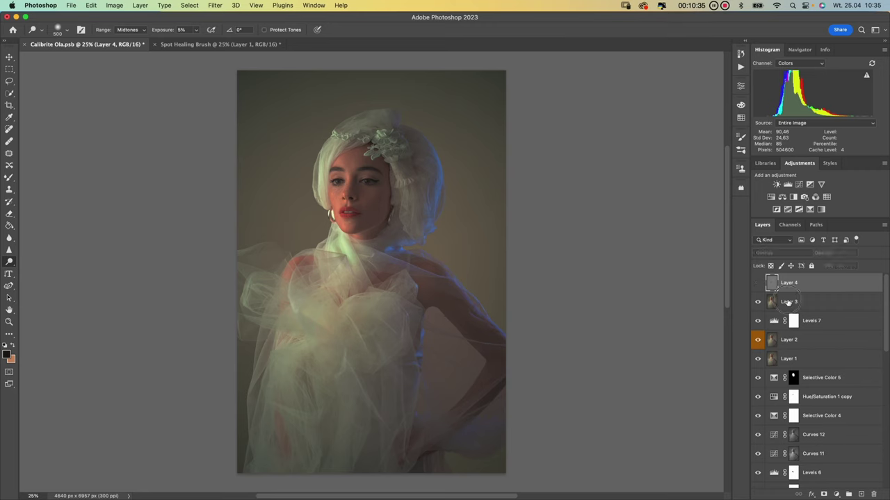
click(787, 303)
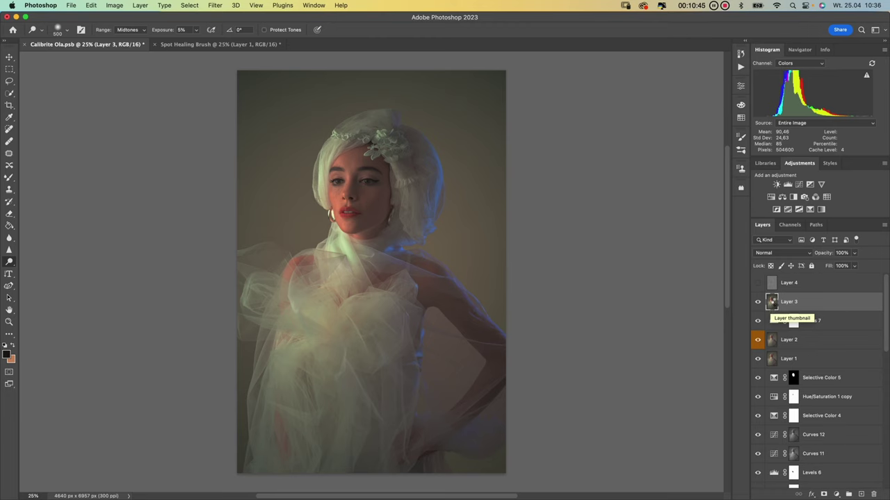
key(super+alt+shift+e)
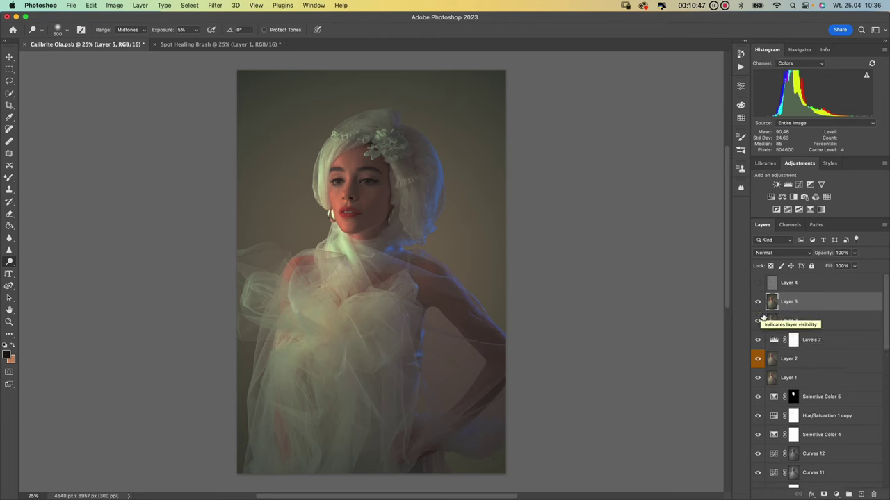
Show Layer 4 again, move Layer 5 above it and set Layer 5's blend mode to Color
click(758, 283)
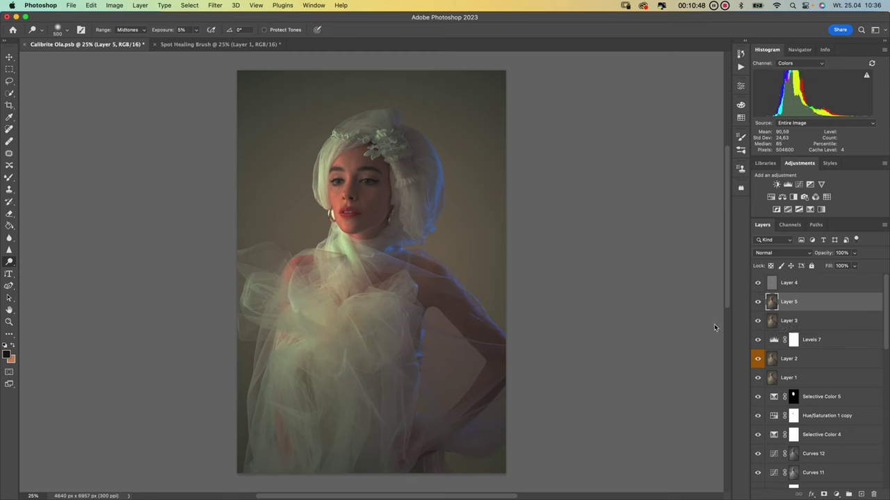
click(784, 283)
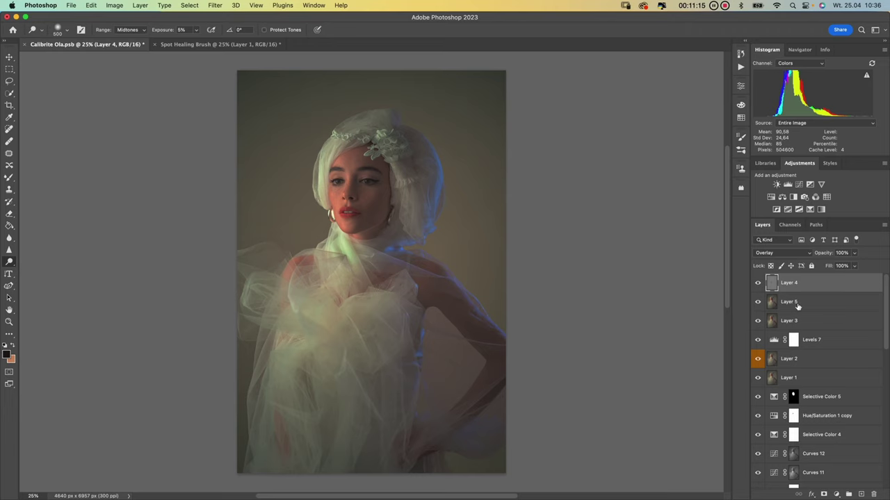
drag(795, 303, 783, 289)
click(775, 256)
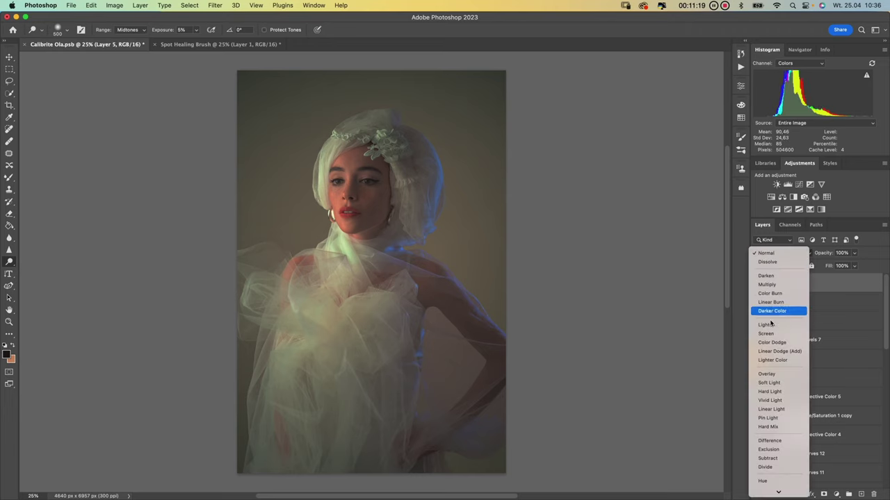
click(771, 482)
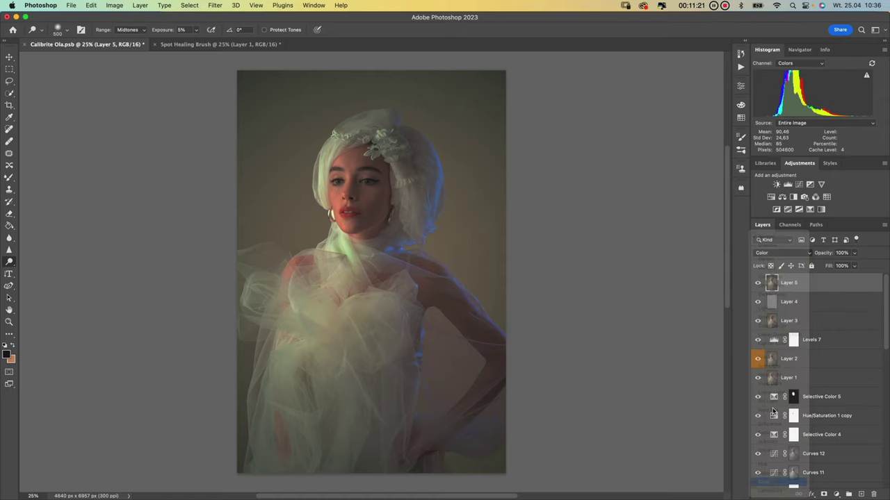
Examine the neck and tulle up close with Layer 5 hidden and shown, and return to the whole portrait
click(758, 283)
click(757, 283)
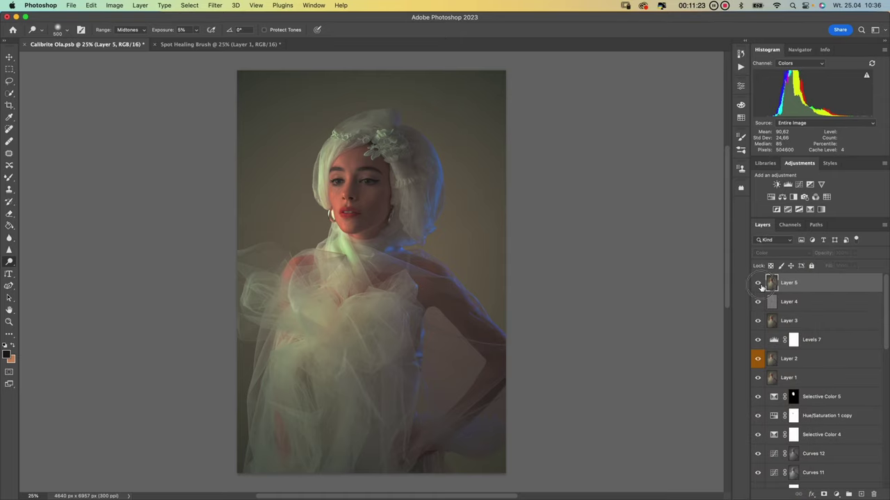
key(super+plus)
key(super+plus)
key(super+plus)
key(super+plus)
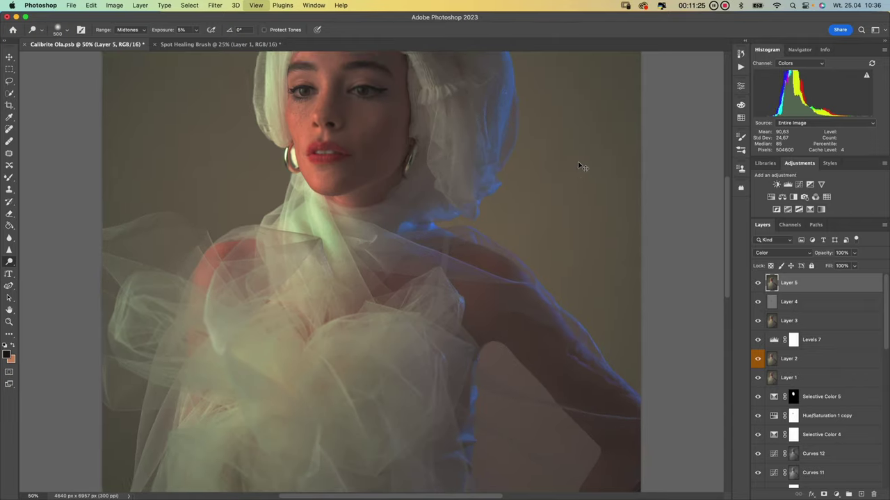
scroll(567, 156, down, 3)
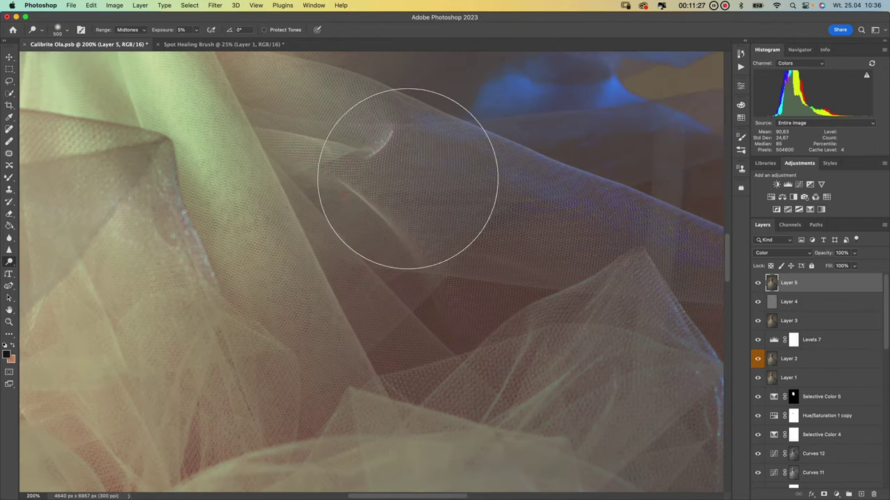
scroll(410, 146, up, 3)
scroll(445, 208, up, 3)
scroll(445, 208, left, 3)
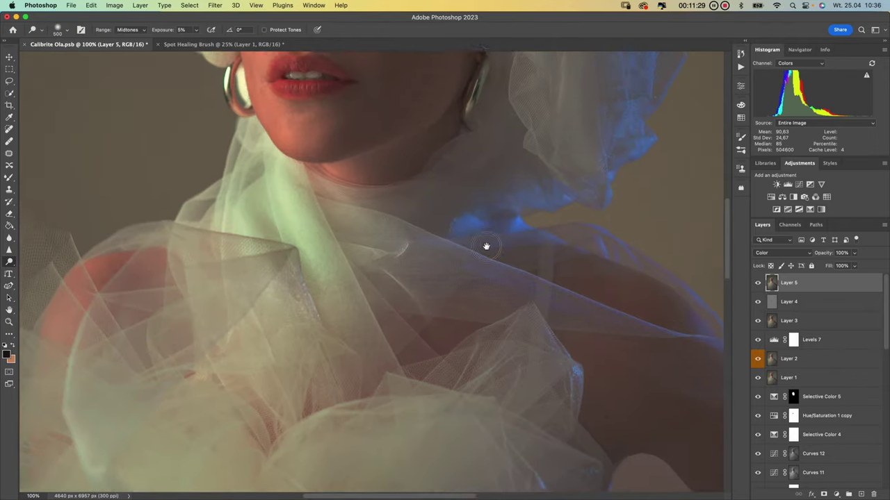
click(757, 284)
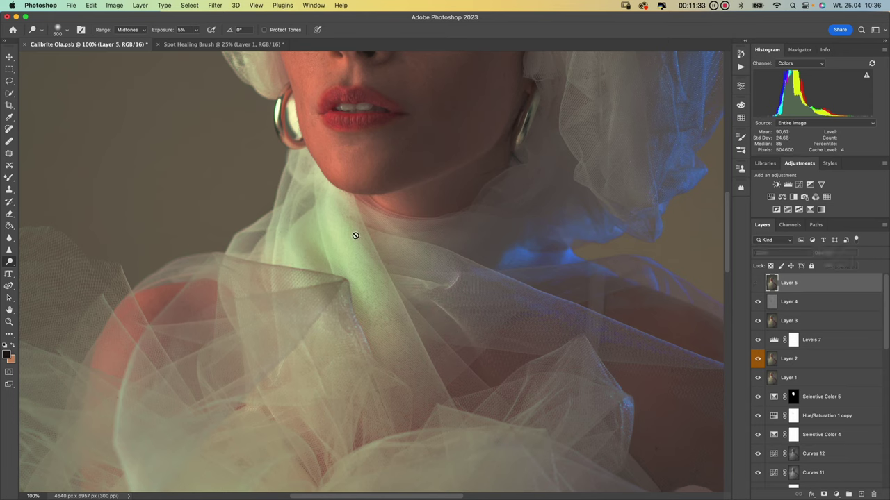
click(758, 283)
key(super+minus)
key(super+minus)
key(super+minus)
key(super+minus)
key(super+minus)
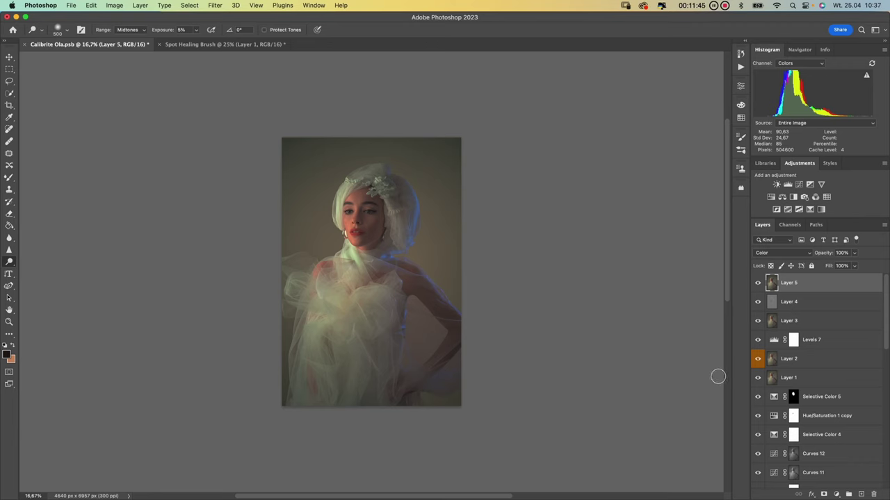
Compare the original Background with the full retouch, and examine the face, headpiece and neck tulle up close
drag(886, 339, 885, 479)
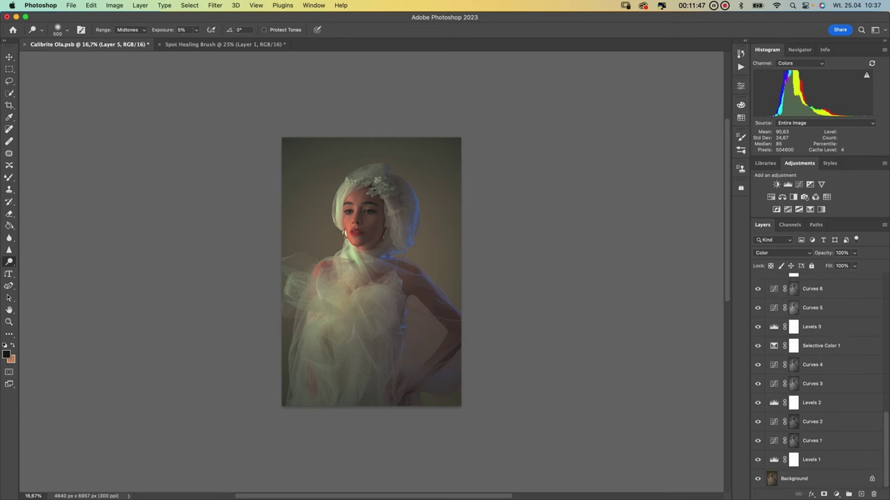
alt+click(757, 479)
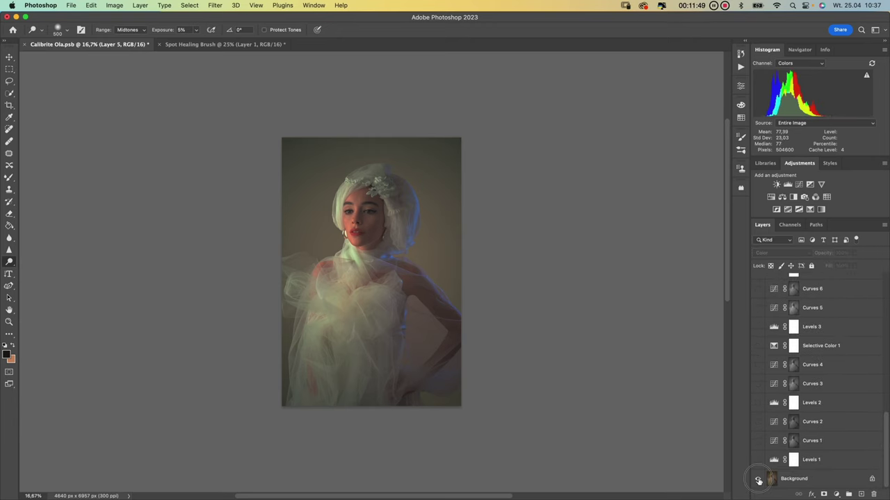
alt+click(758, 479)
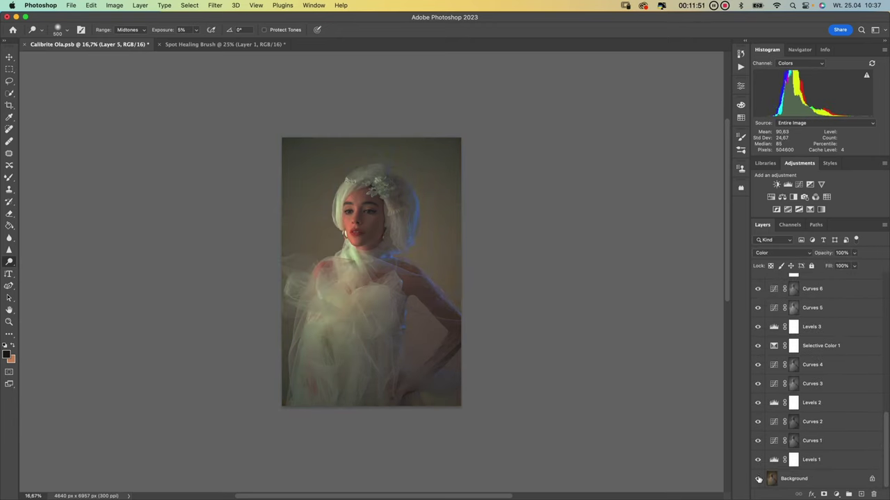
key(super+minus)
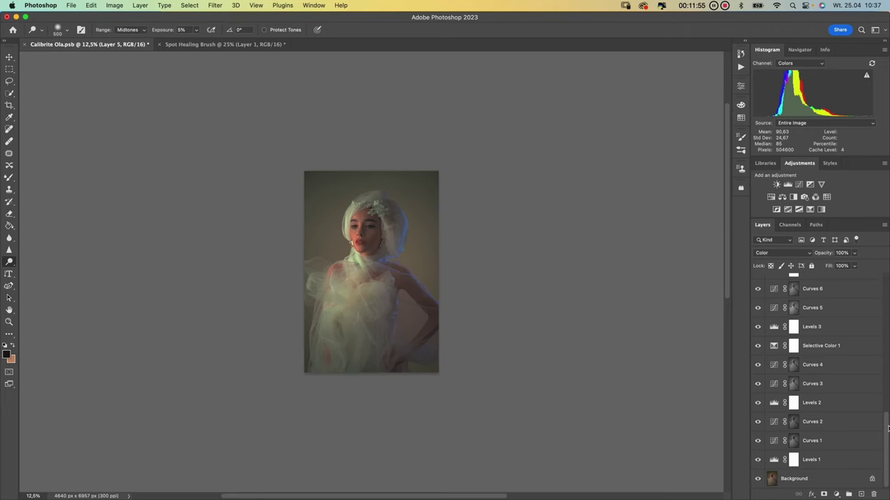
drag(884, 433, 886, 278)
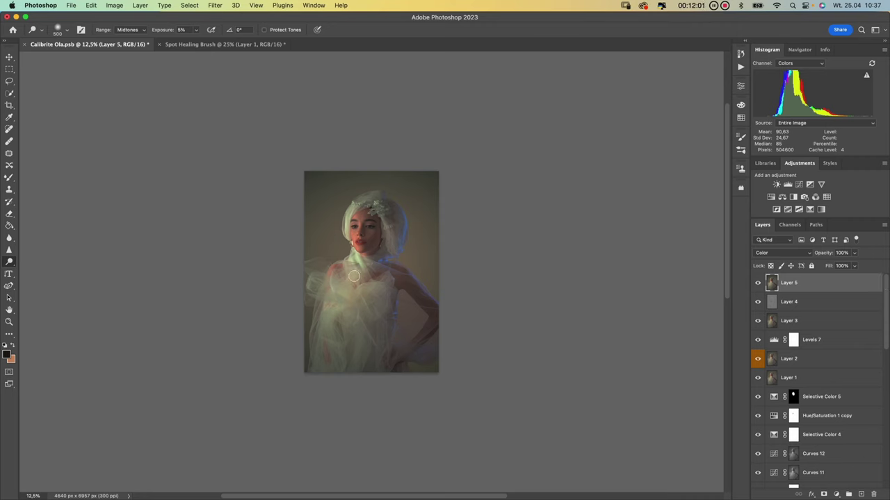
scroll(403, 400, up, 5)
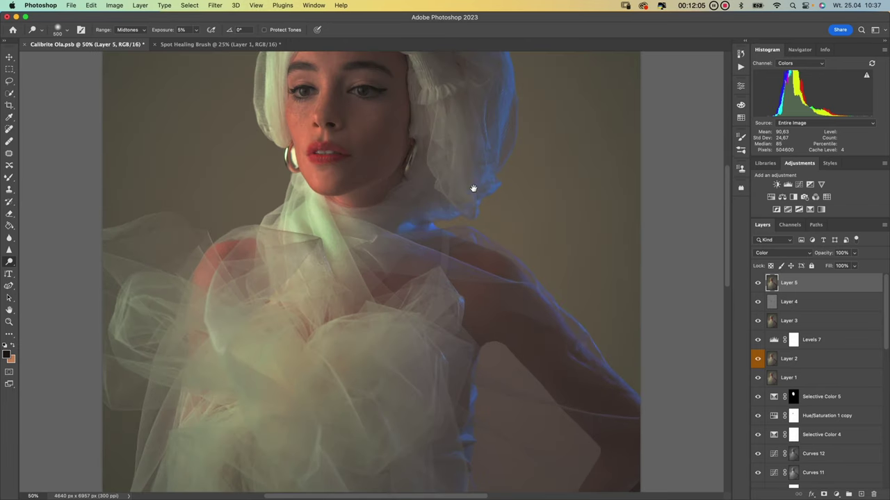
drag(473, 188, 447, 291)
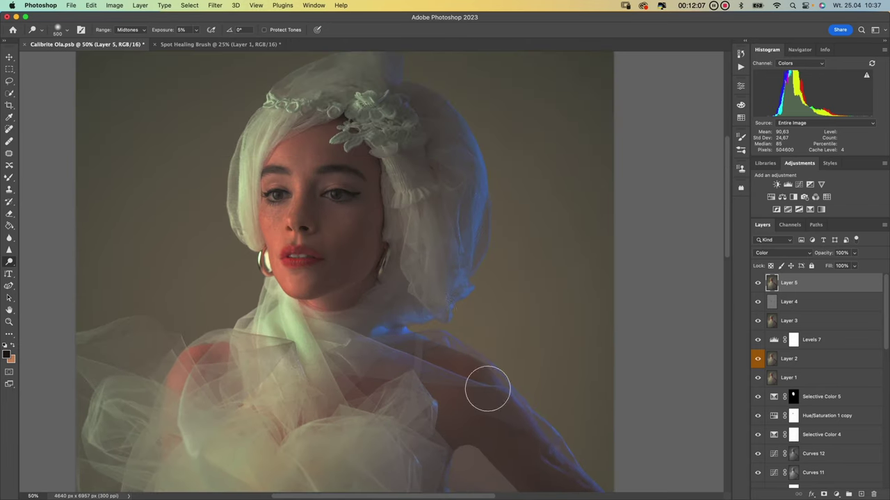
scroll(451, 384, down, 4)
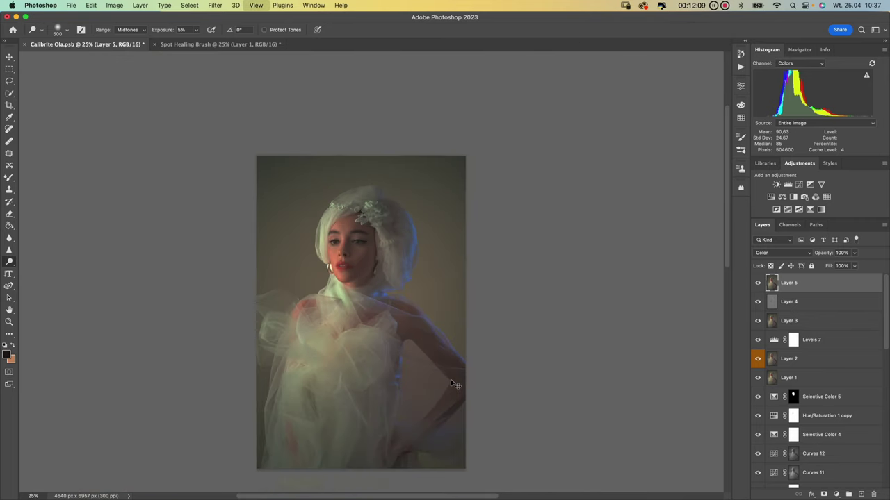
Run the Wyostrzanie PRO 2020 sharpening action on the portrait, above Layer 5
click(740, 67)
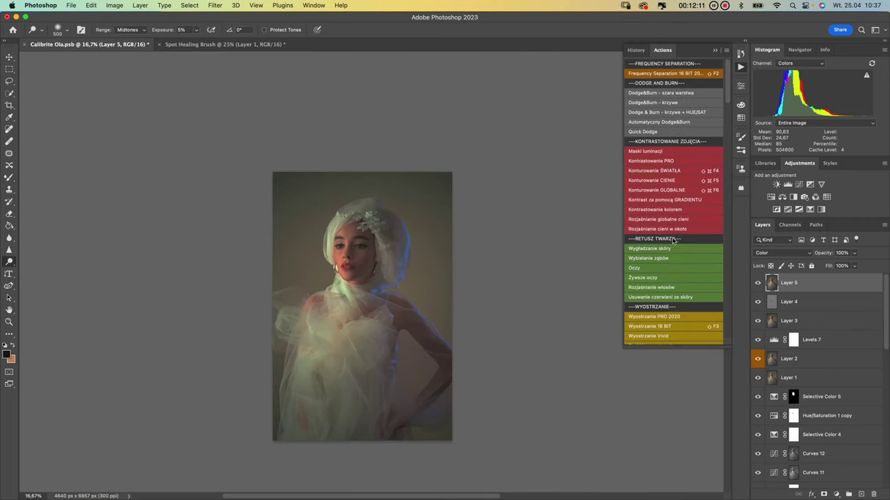
click(214, 5)
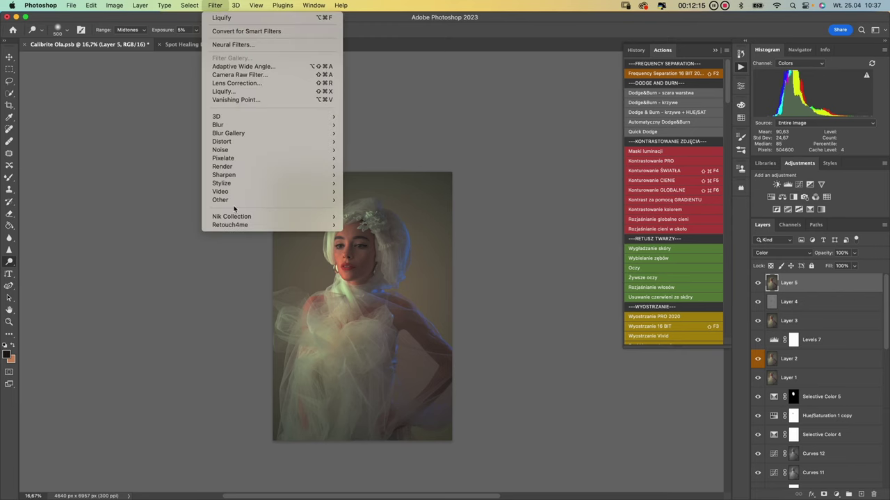
mouse_move(320, 200)
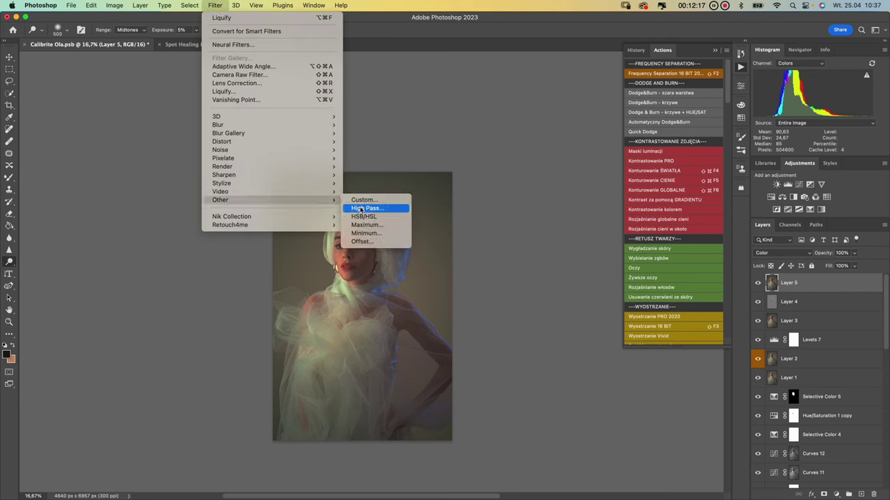
click(578, 73)
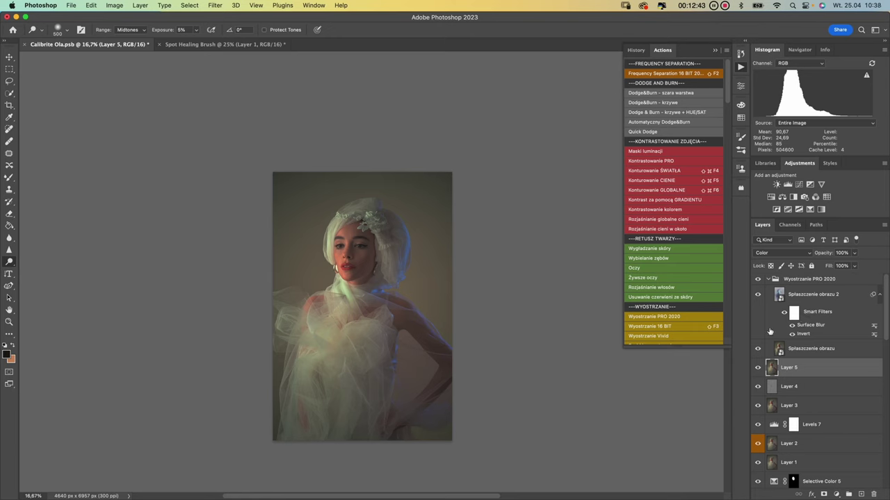
Select the Wyostrzanie PRO 2020 group and hide its sharpening with an inverted black layer mask
click(768, 279)
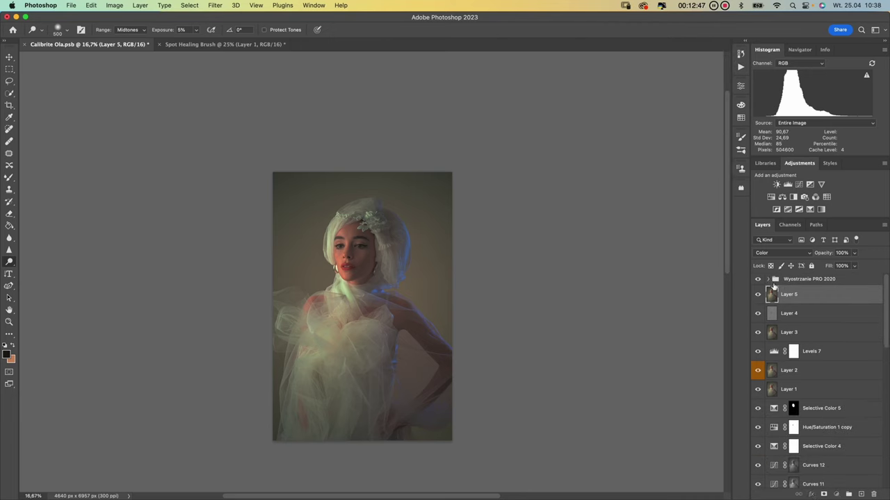
click(769, 279)
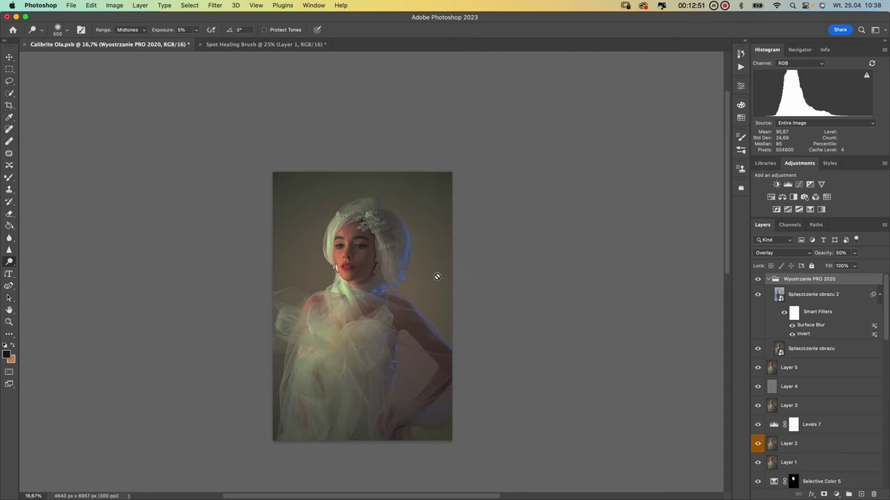
click(823, 494)
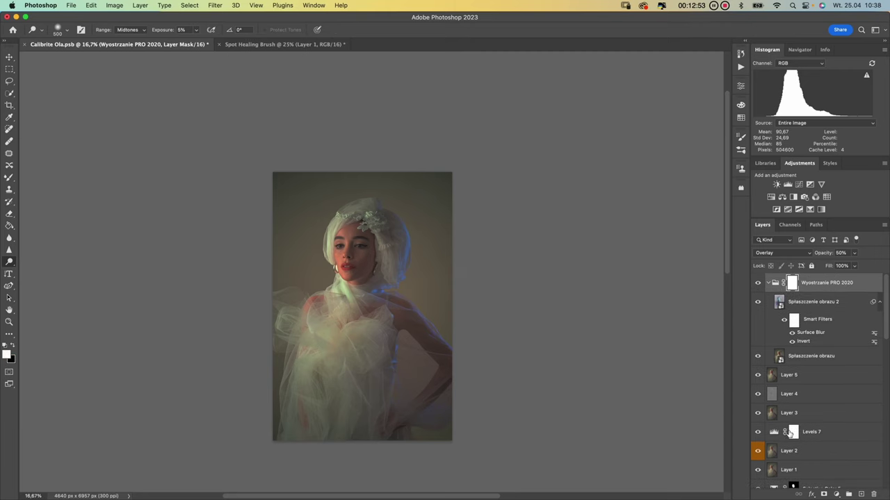
key(super+i)
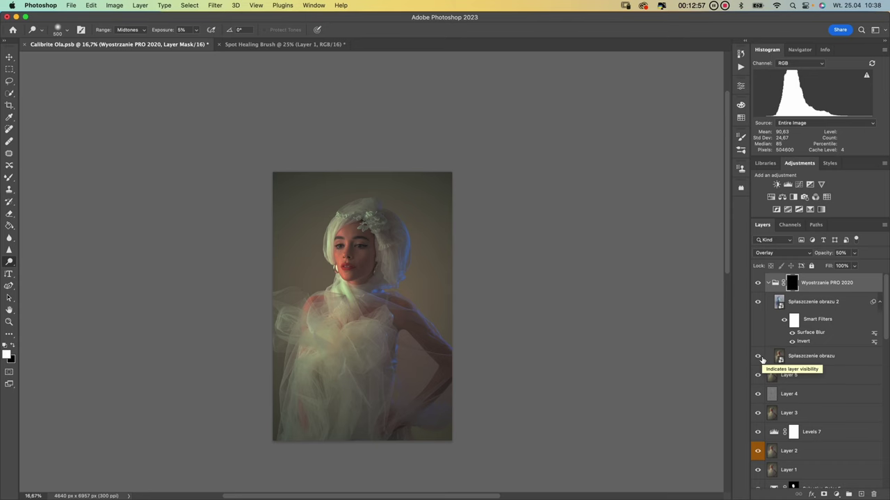
Reveal the sharpening over both eyes and the lips by painting white on the group's mask with a 175 px brush
key(super+equal)
key(super+equal)
key(super+equal)
key(super+equal)
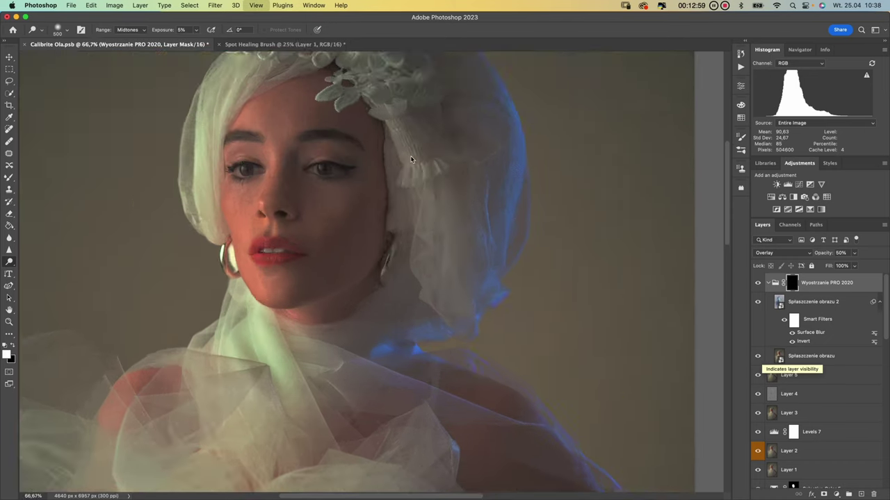
key(super+equal)
key(super+equal)
drag(455, 198, 592, 349)
scroll(358, 218, up, 2)
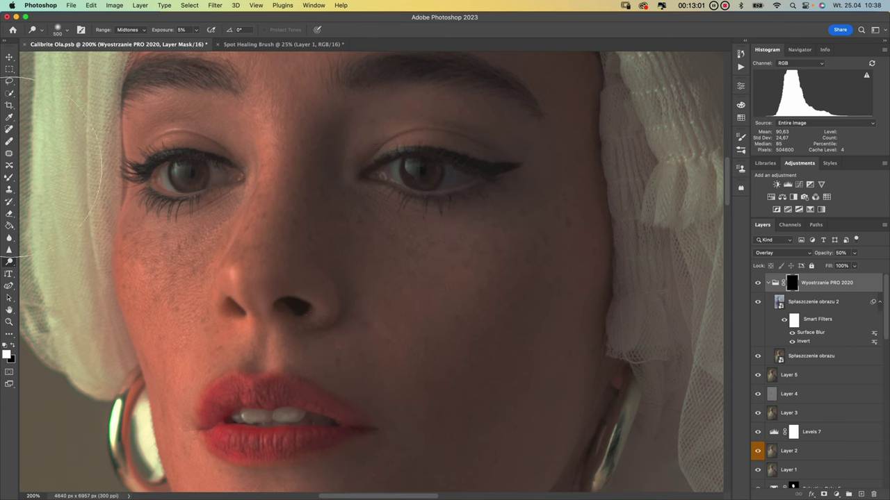
click(9, 178)
click(56, 174)
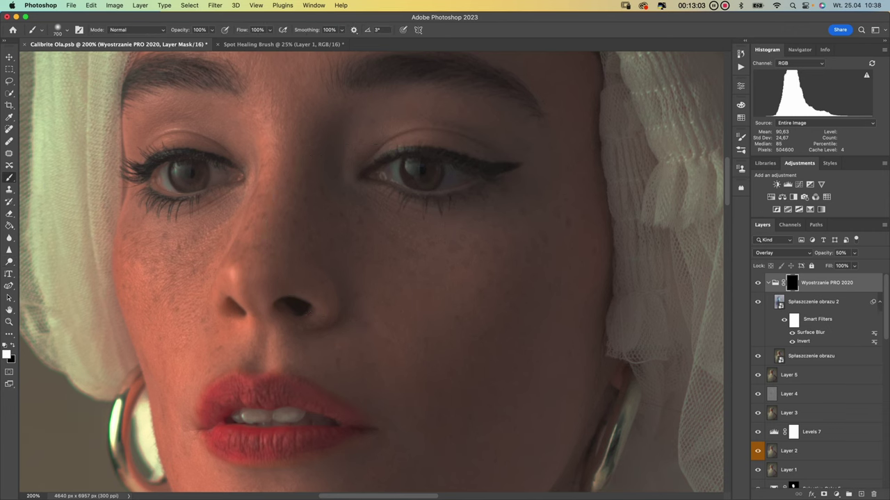
key(bracketleft)
key(bracketleft)
key(bracketleft)
key(bracketleft)
key(bracketleft)
key(bracketleft)
key(bracketleft)
mouse_move(177, 167)
mouse_down()
mouse_move(190, 173)
mouse_move(198, 150)
mouse_move(199, 171)
mouse_up()
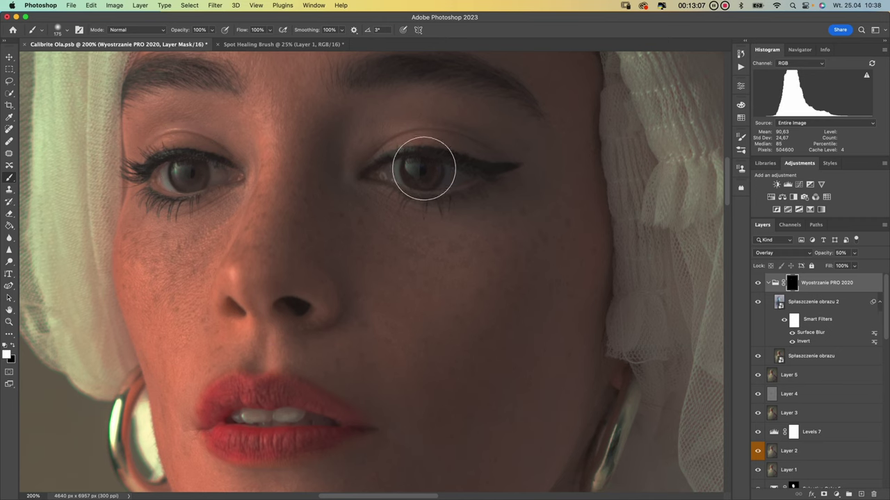
mouse_move(423, 169)
mouse_down()
mouse_move(462, 171)
mouse_move(431, 169)
mouse_up()
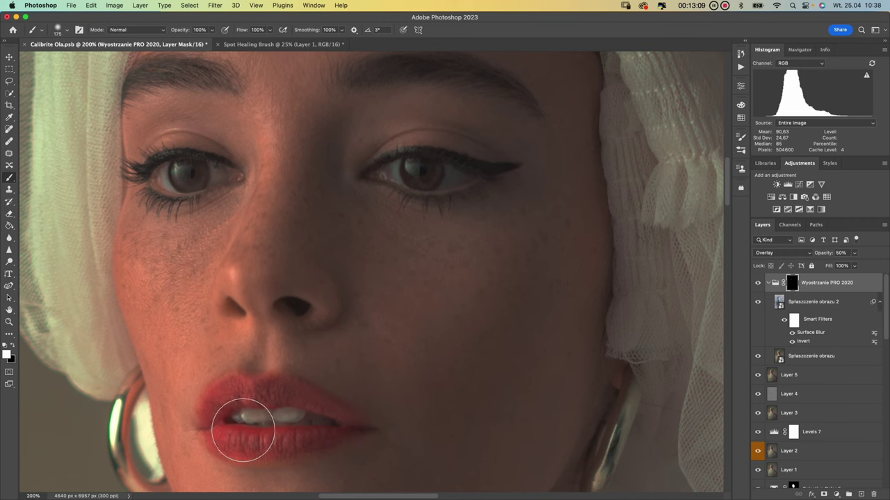
mouse_move(244, 431)
mouse_down()
mouse_move(333, 415)
mouse_move(248, 410)
mouse_move(278, 401)
mouse_move(327, 426)
mouse_up()
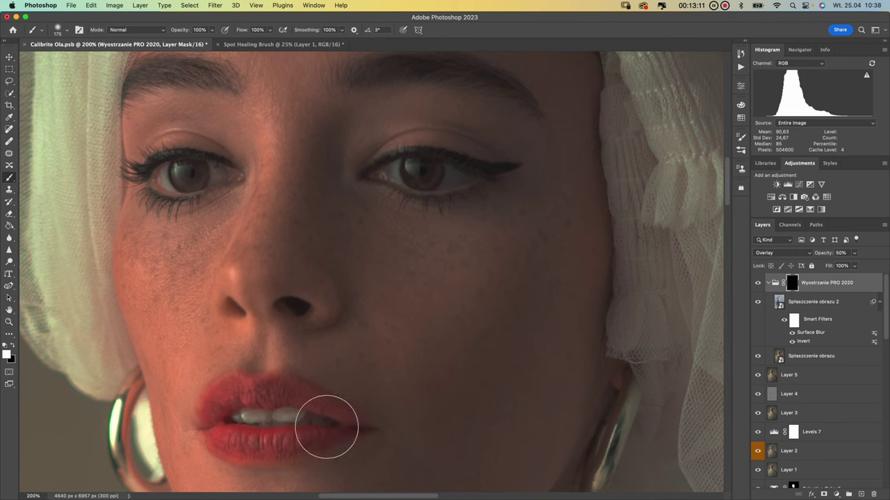
Paint over both irises again on the sharpening group's mask with a 100 px white brush
key(bracketleft)
key(bracketleft)
key(bracketleft)
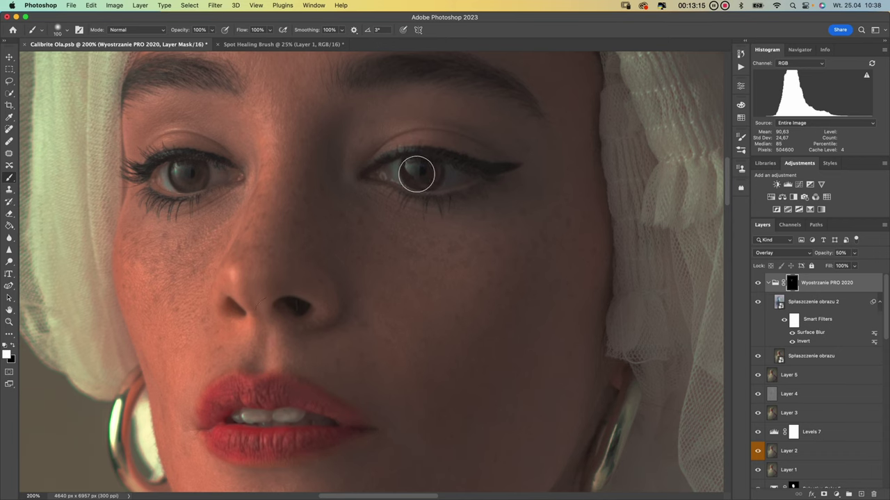
drag(416, 174, 424, 171)
drag(175, 177, 191, 171)
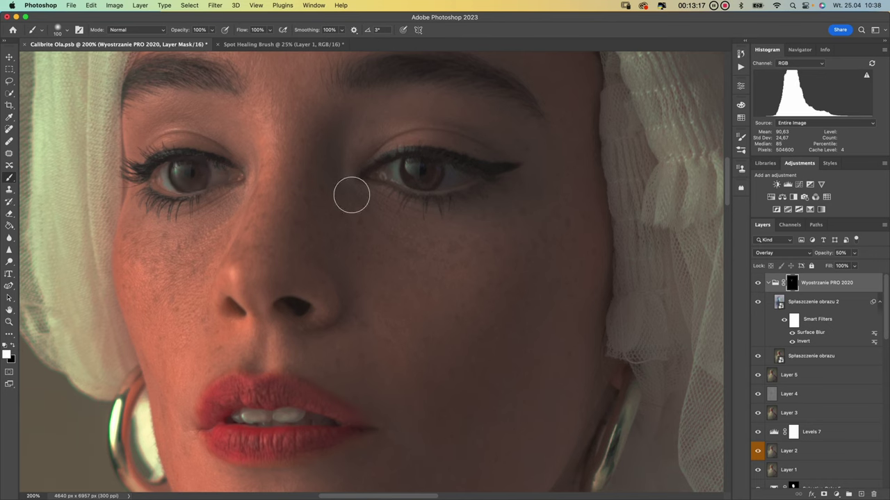
Raise the Wyostrzanie PRO 2020 group's opacity to 100% and check the sharpened face
click(855, 254)
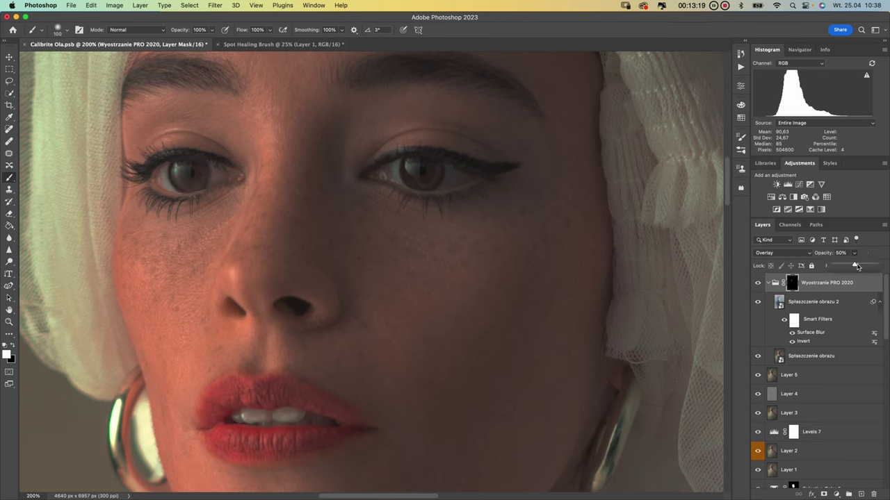
drag(858, 267, 887, 262)
key(super+1)
key(super+0)
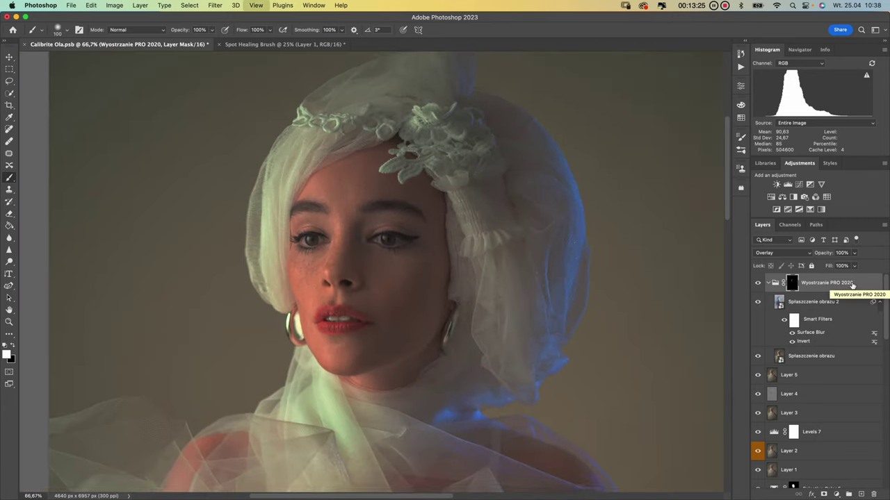
key(super+1)
key(super+plus)
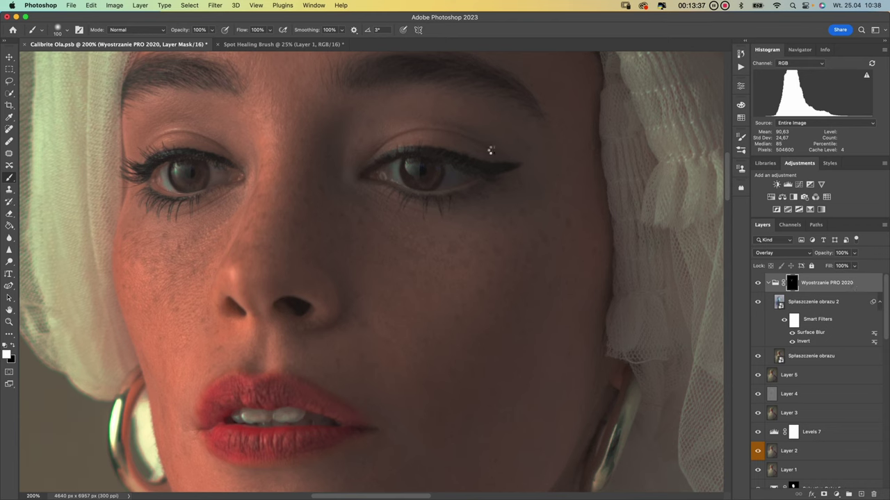
Stamp the visible layers into a new layer above the sharpening group and reduce the brush to 3 px
key(super+alt+shift+e)
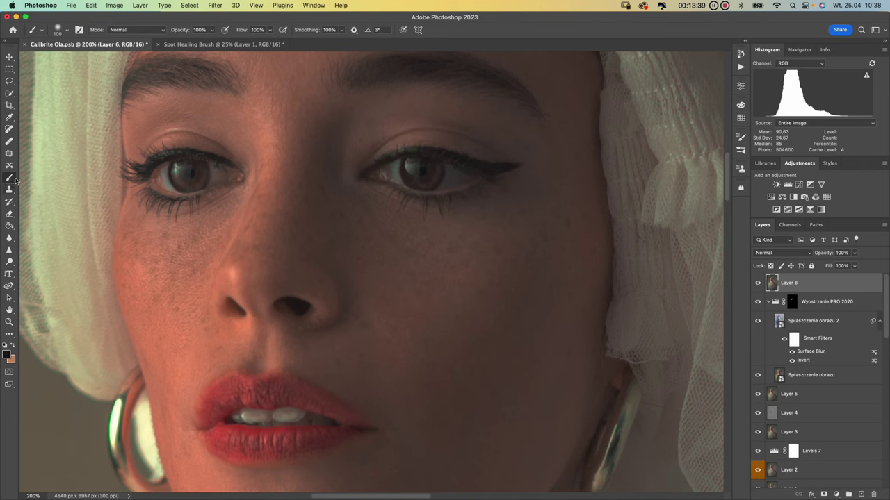
key(bracketleft)
key(bracketleft)
key(bracketleft)
key(bracketleft)
key(bracketleft)
key(bracketleft)
key(bracketleft)
key(bracketleft)
key(bracketleft)
key(bracketleft)
key(bracketleft)
key(super+equal)
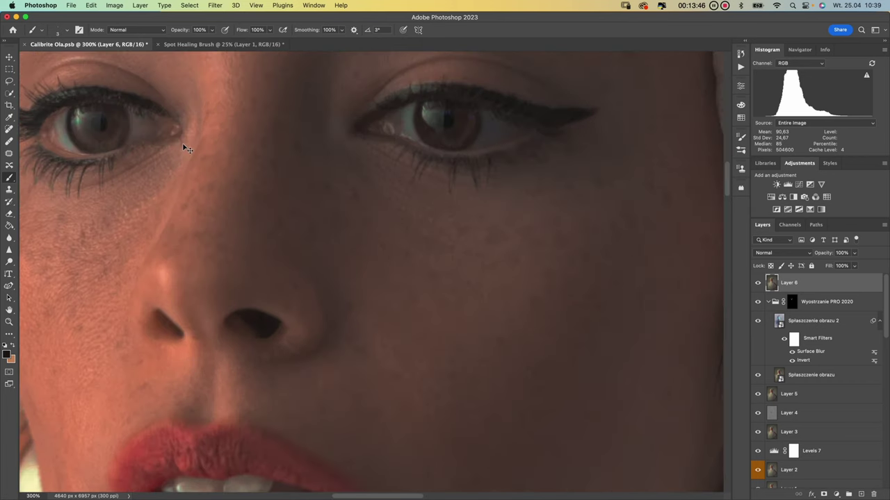
Sample the iris colour, lighten it to #847165 and paint fine radial streaks in both irises on Layer 6
alt+click(92, 141)
drag(111, 141, 112, 140)
click(9, 356)
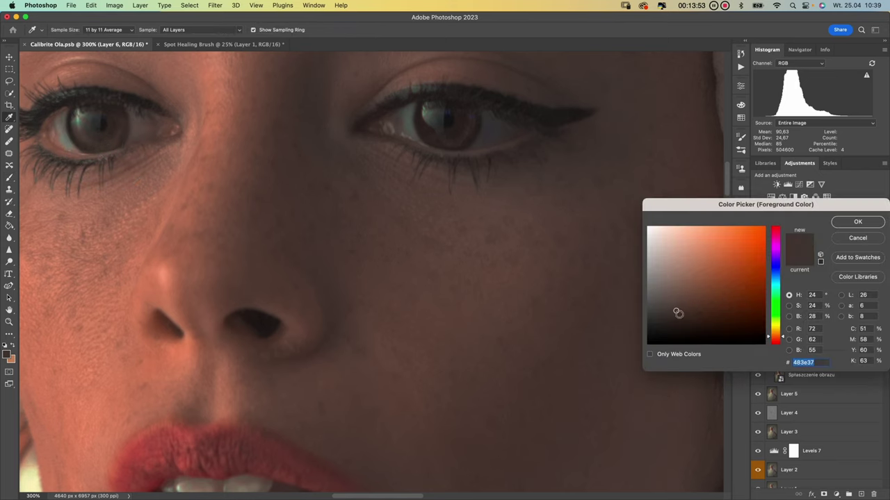
click(675, 289)
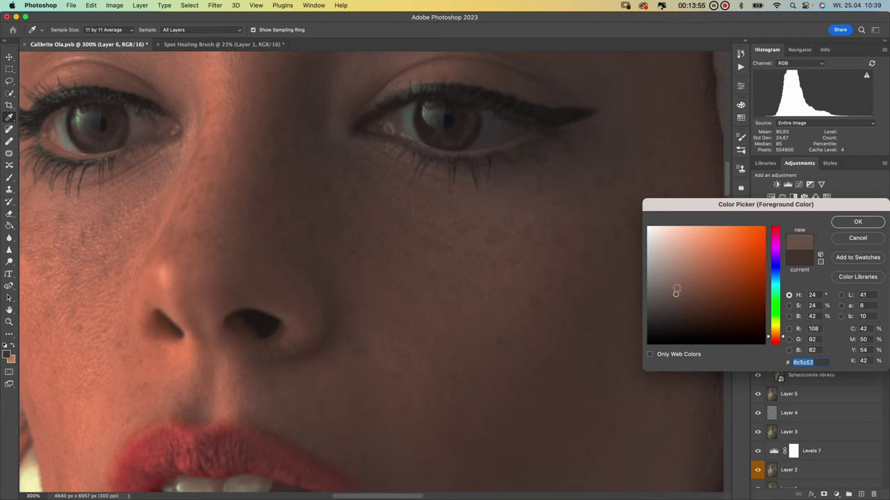
mouse_move(676, 292)
mouse_down()
mouse_move(667, 274)
mouse_move(674, 283)
mouse_up()
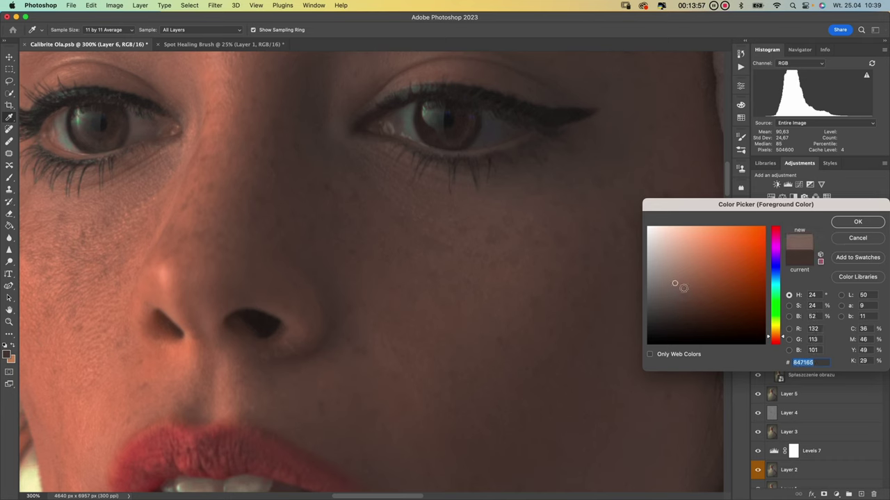
click(858, 222)
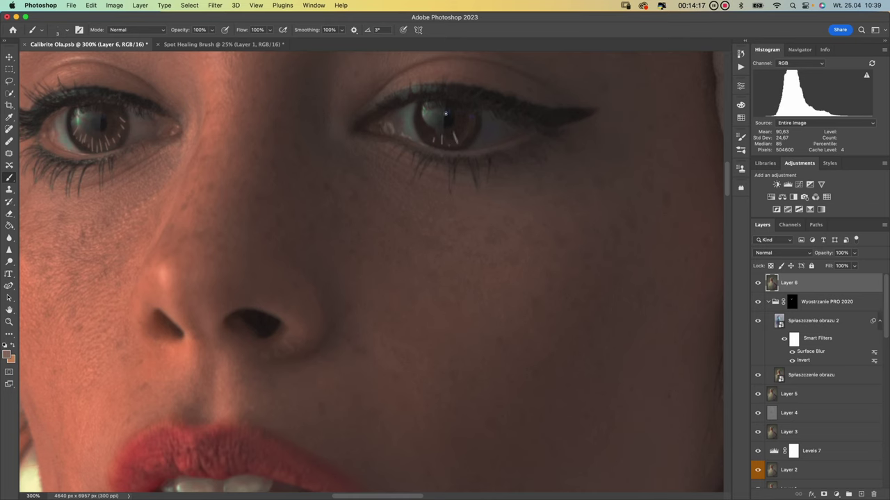
drag(448, 133, 448, 145)
click(214, 6)
mouse_move(235, 126)
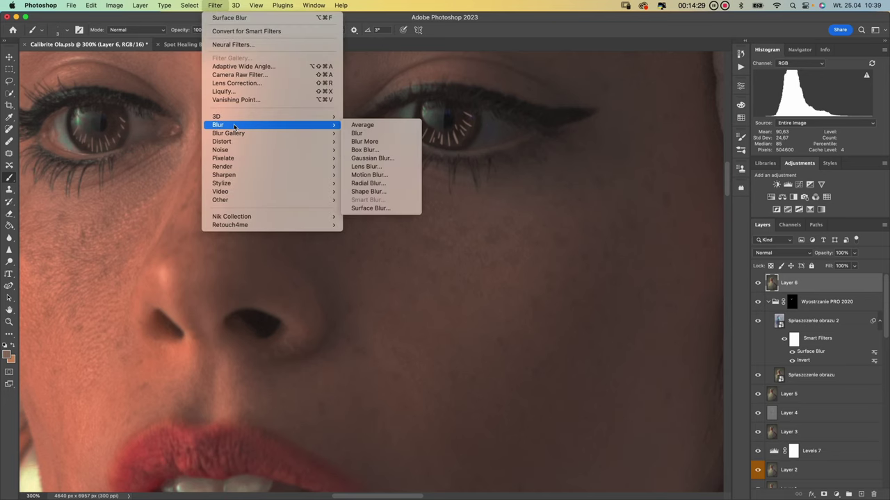
click(370, 157)
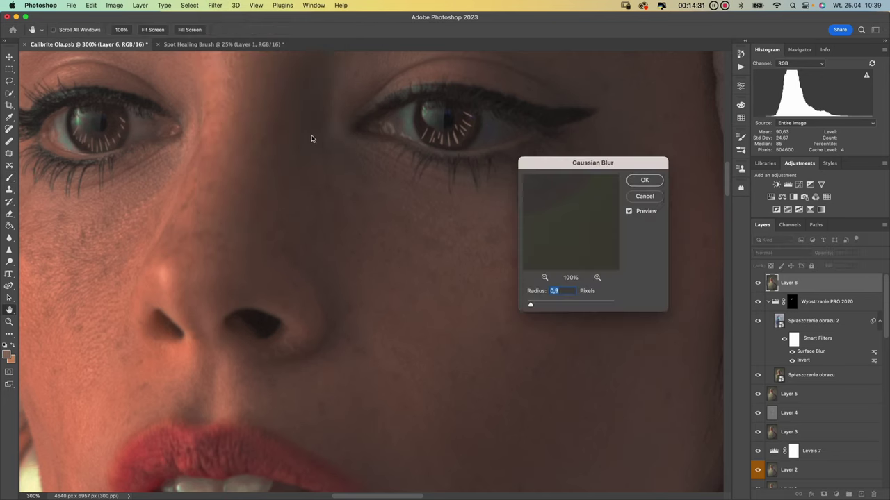
click(633, 181)
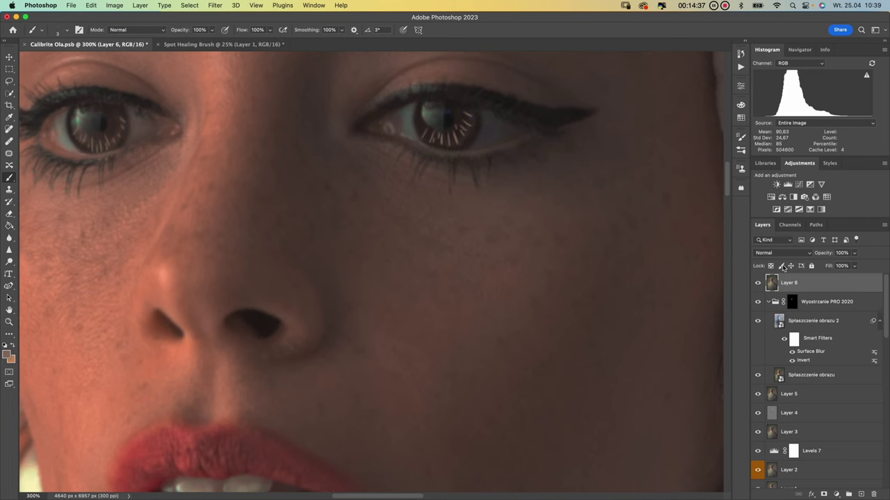
Revert the document to the Stamp Visible history state, removing the painted iris streaks from Layer 6
click(740, 55)
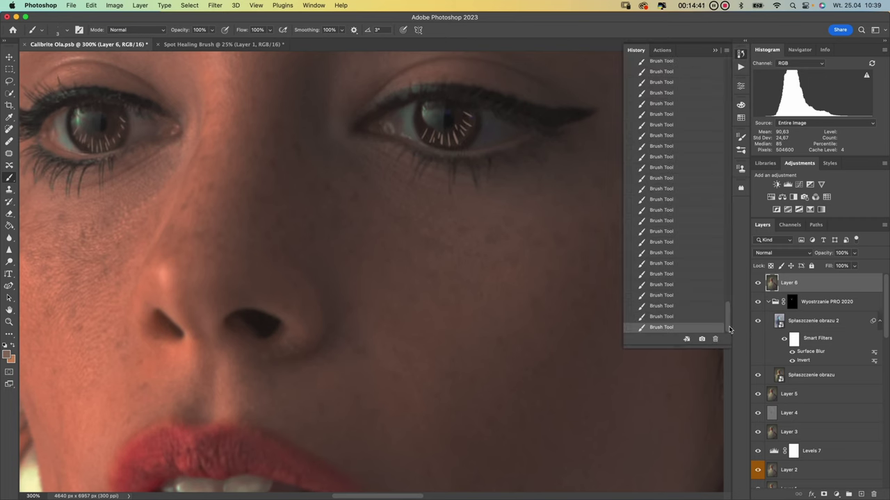
mouse_move(730, 330)
mouse_down()
mouse_move(723, 285)
mouse_move(726, 295)
mouse_up()
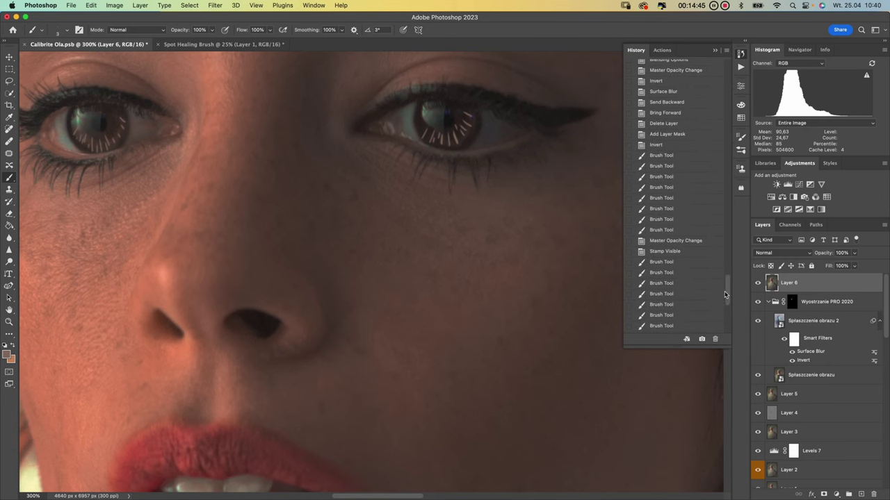
click(674, 251)
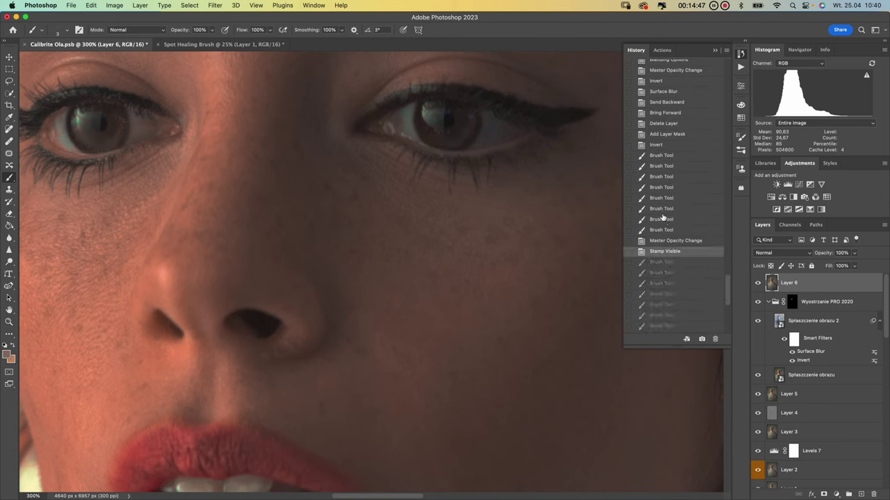
click(808, 287)
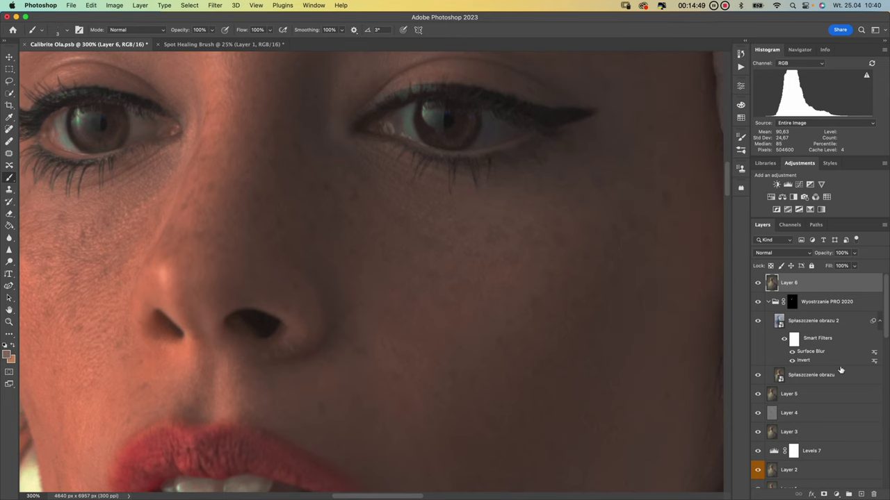
Add an empty layer above Layer 6 and paint fine radial streaks in both irises with the 3 px brush
click(861, 494)
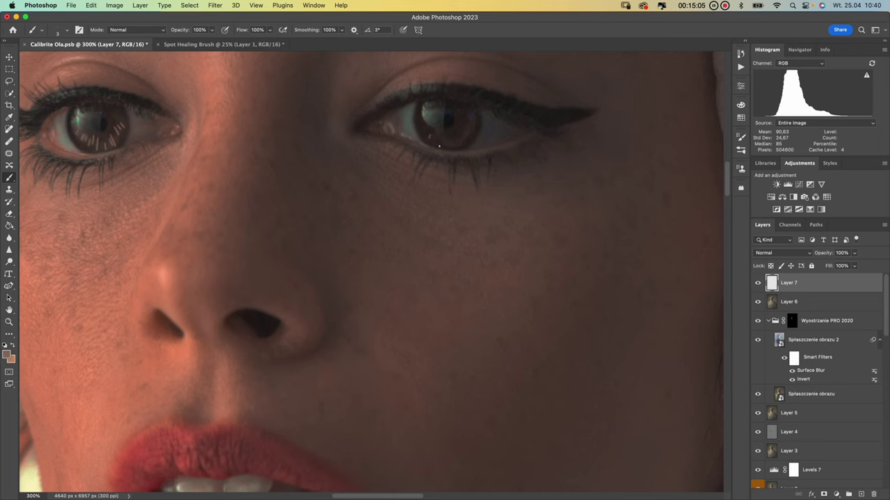
drag(460, 142, 459, 112)
drag(448, 142, 439, 130)
Soften the iris streaks on Layer 7 with a Gaussian Blur of 0.9 pixels
click(215, 5)
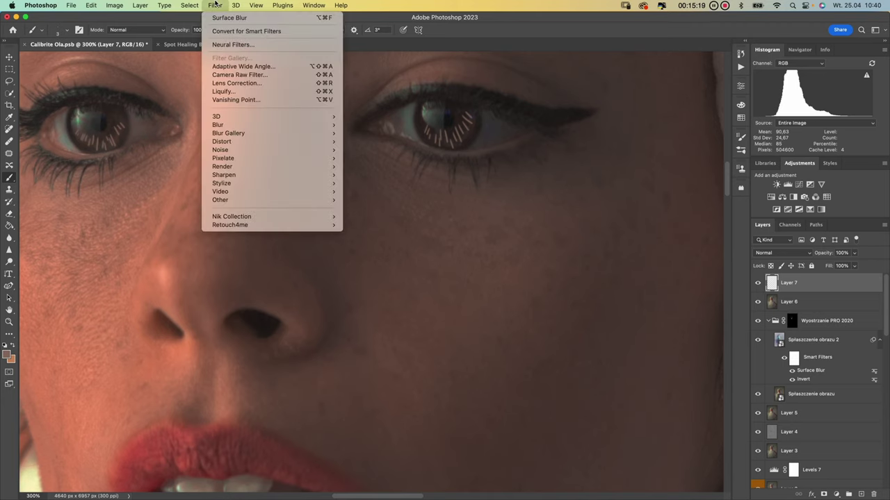
mouse_move(246, 125)
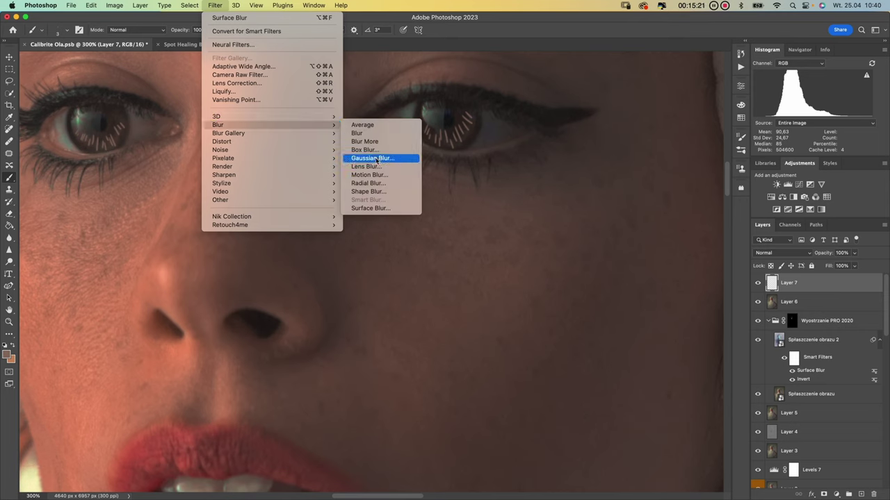
click(374, 159)
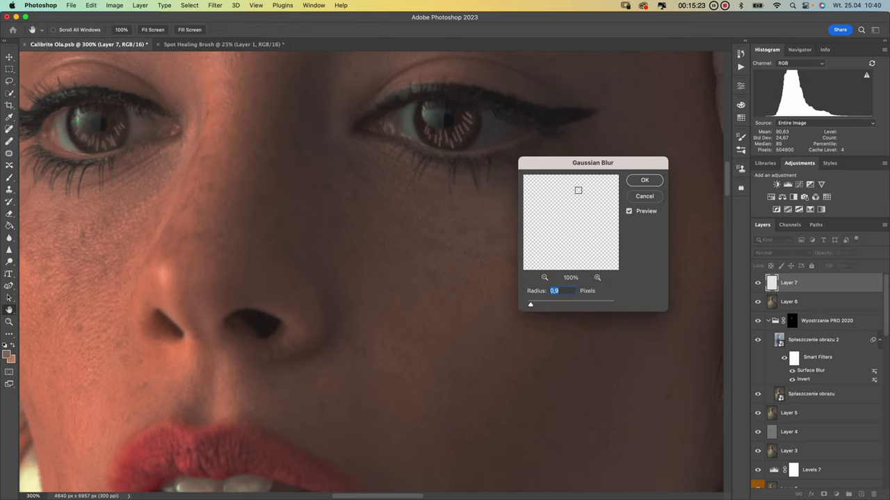
click(648, 182)
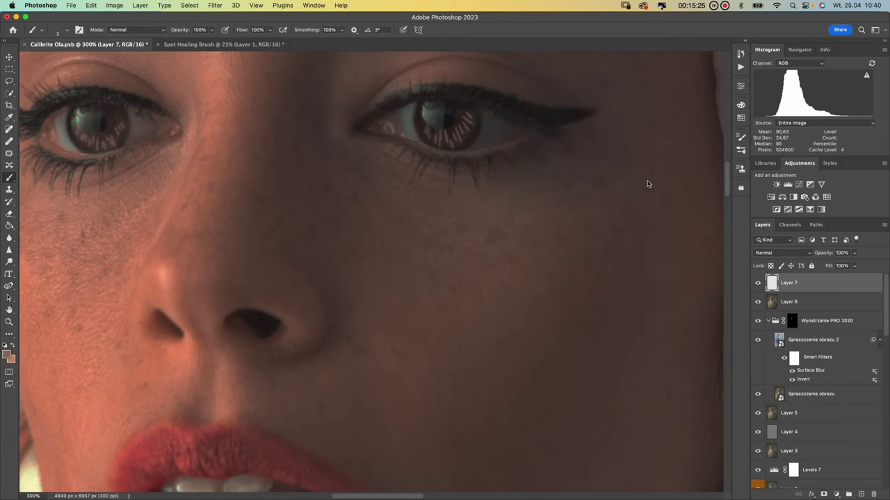
Try the Overlay blend mode on Layer 7, compare the eyes with the layer hidden and shown, and return it to Normal
click(854, 253)
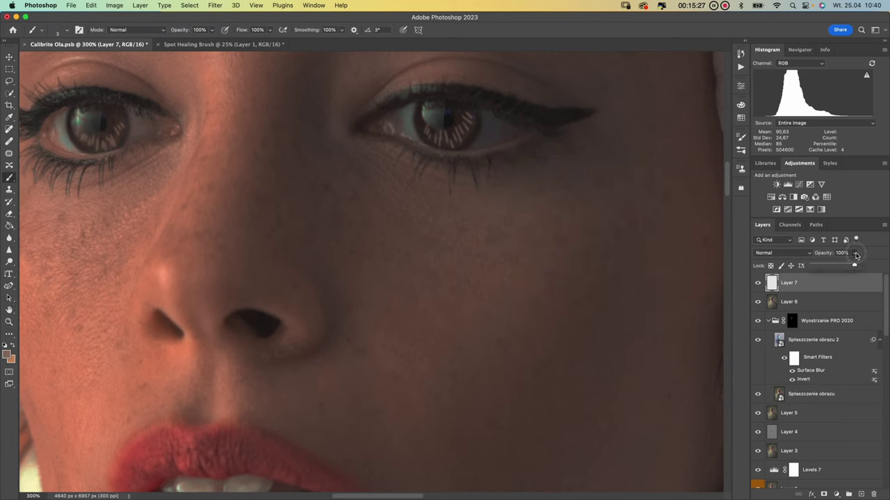
click(785, 253)
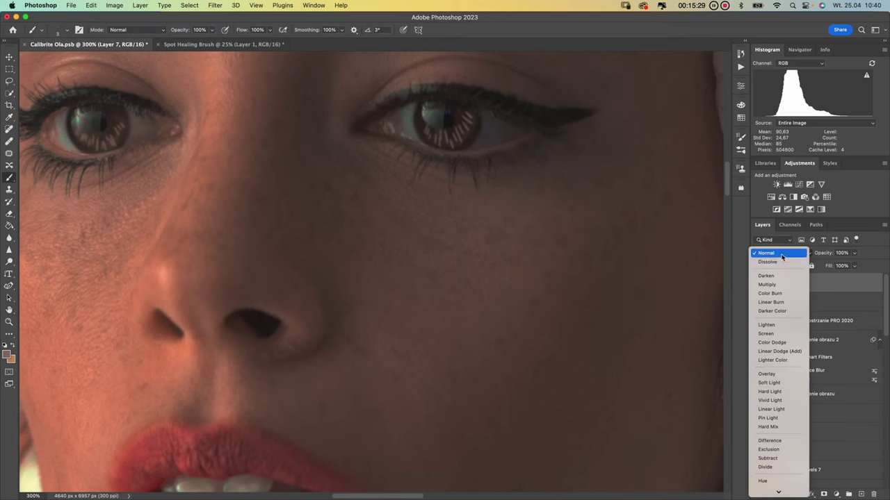
click(766, 375)
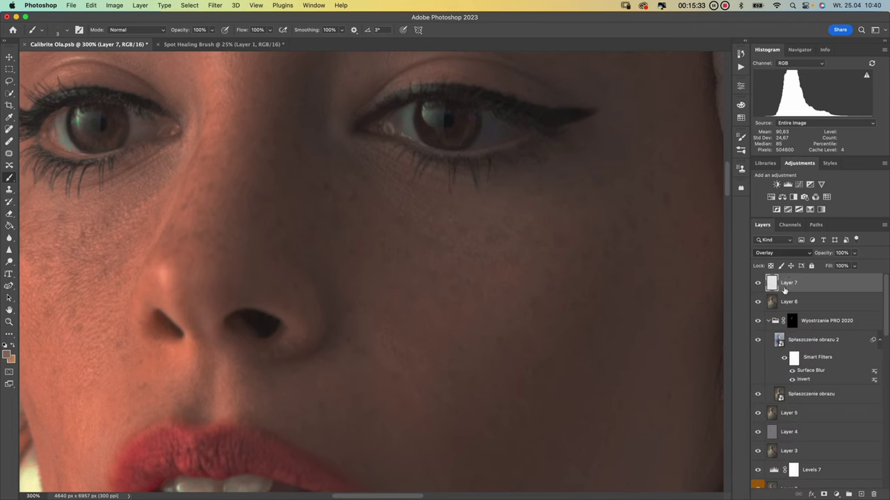
click(759, 283)
click(759, 283)
click(758, 282)
click(759, 283)
click(770, 253)
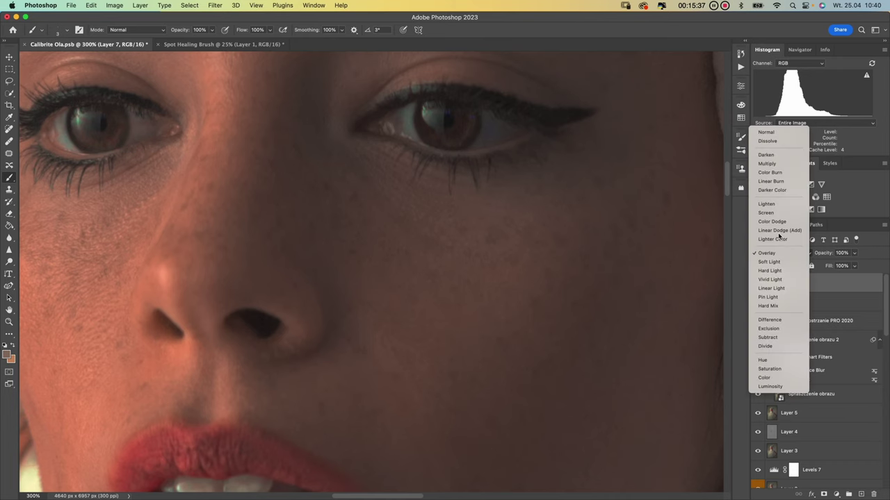
click(766, 133)
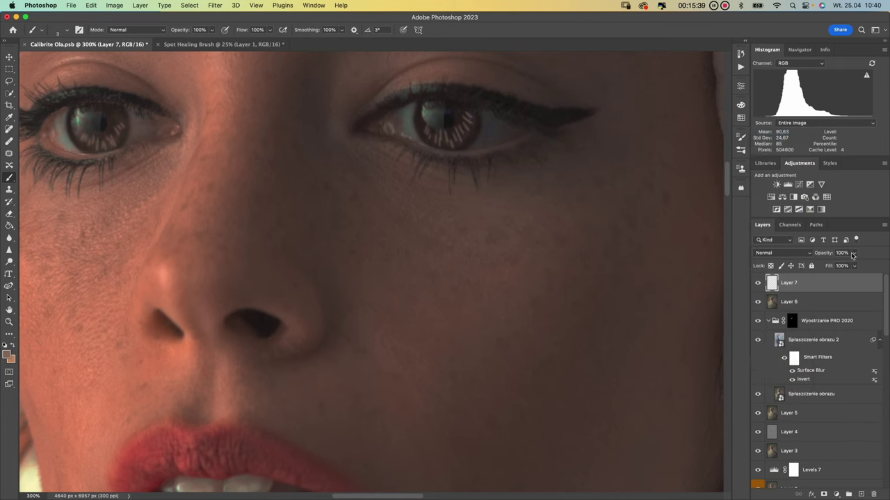
Lower Layer 7's opacity to 15% and compare the irises with the layer hidden and shown
click(855, 253)
click(823, 266)
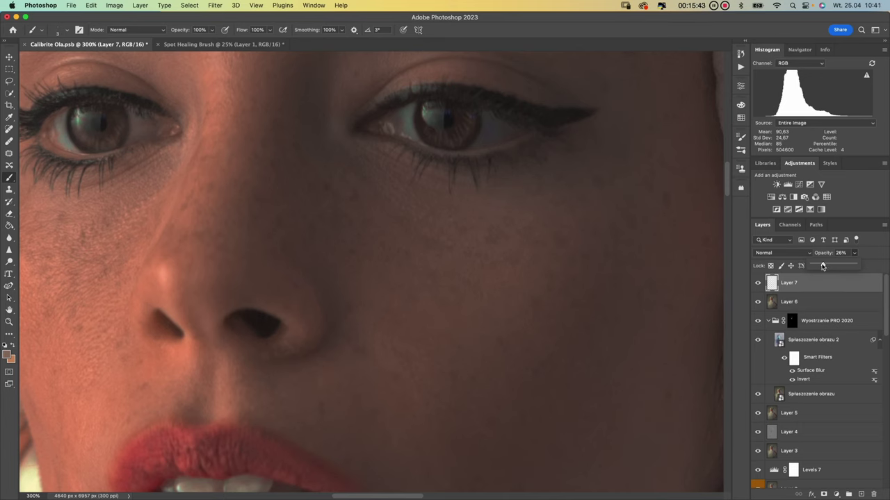
drag(823, 267, 820, 266)
click(757, 284)
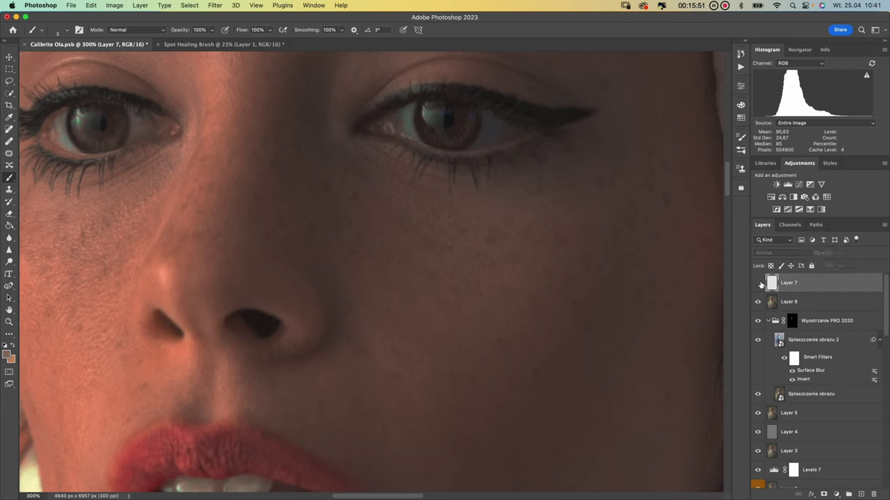
click(758, 283)
key(super+0)
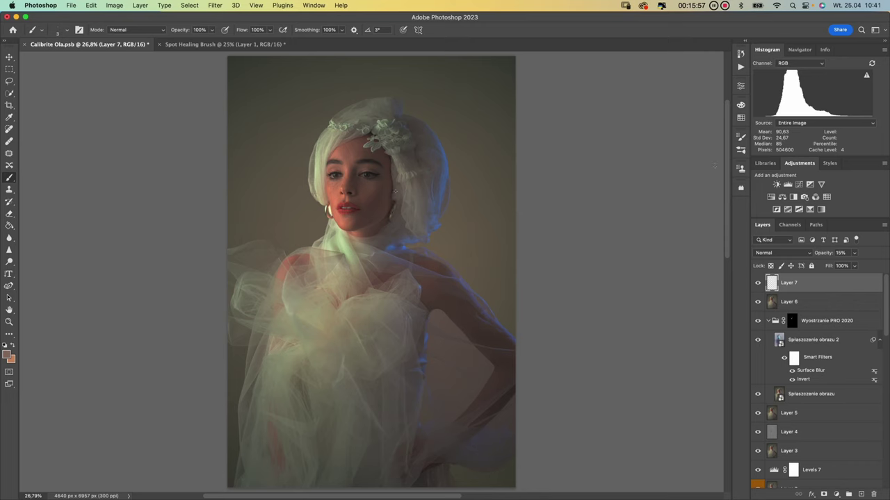
Set Layer 7's opacity to 17% and check the eyes close up and in the whole portrait
click(854, 253)
drag(848, 266, 857, 274)
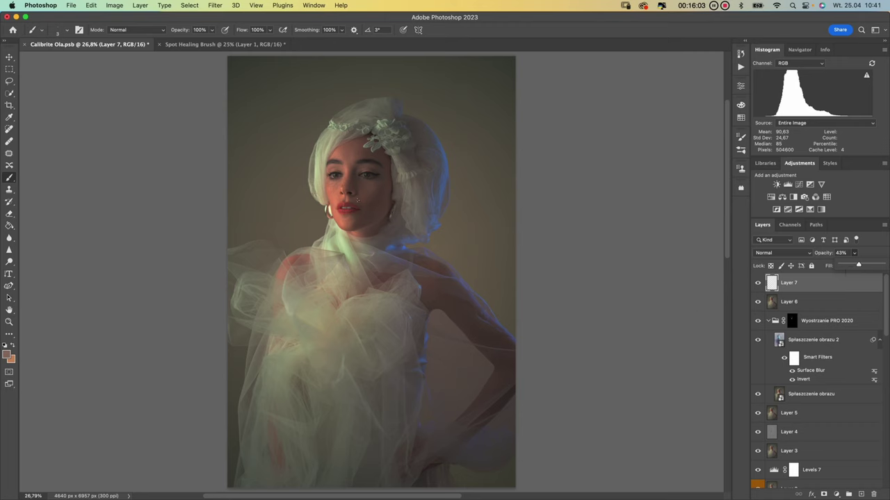
drag(857, 266, 847, 266)
key(super+1)
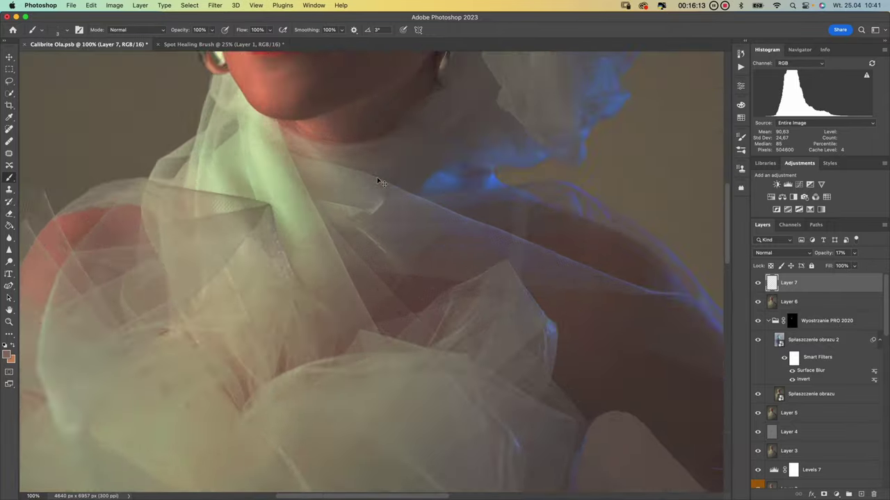
key(super+plus)
scroll(377, 208, up, 15)
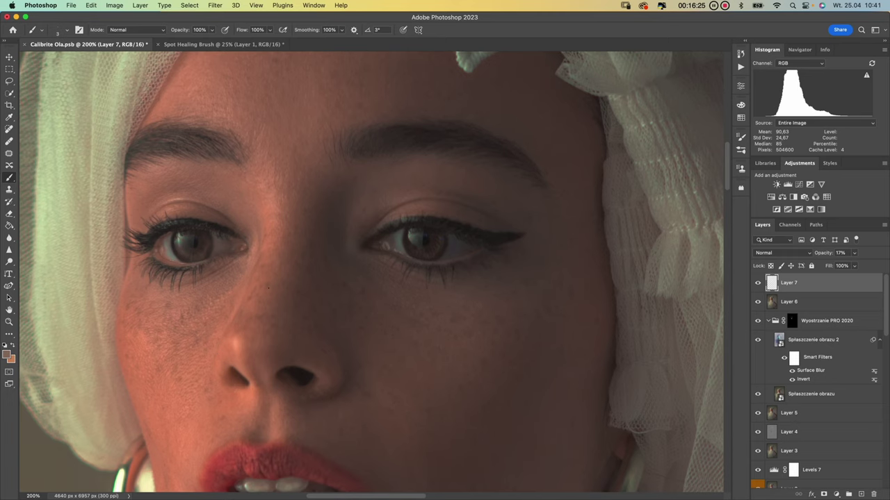
key(super+0)
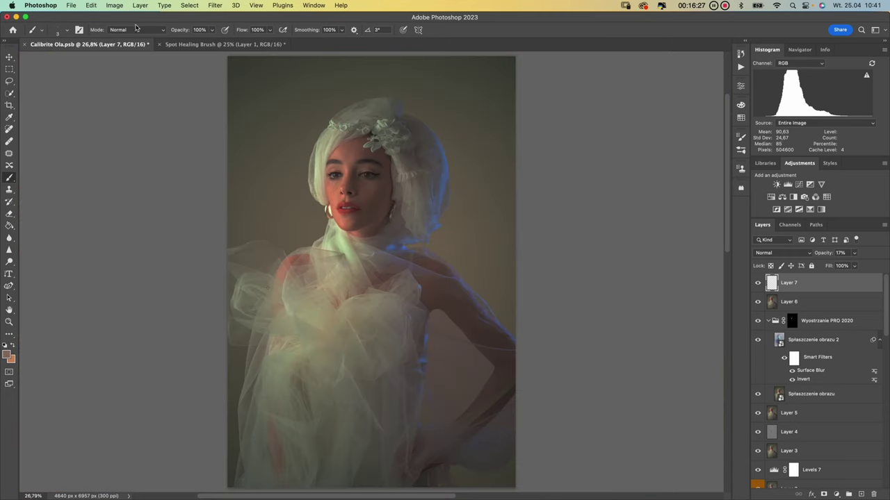
Set up saving a copy of the portrait in TIFF format with layers excluded
click(72, 5)
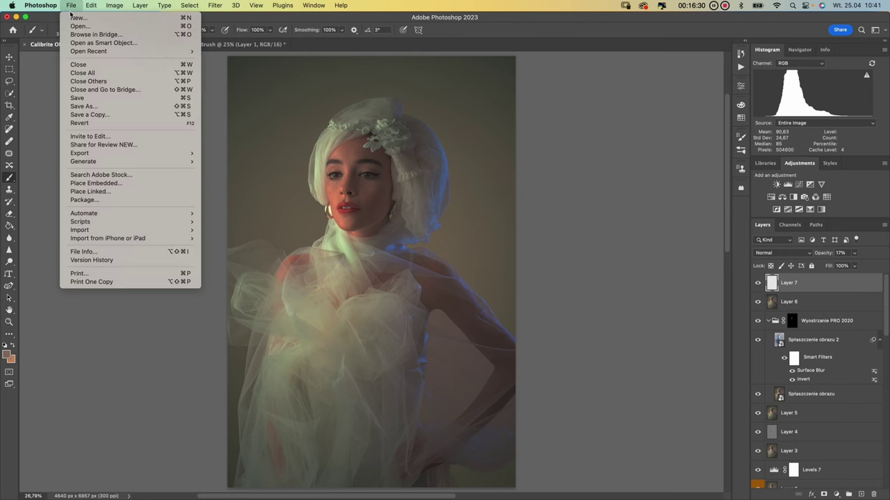
click(95, 108)
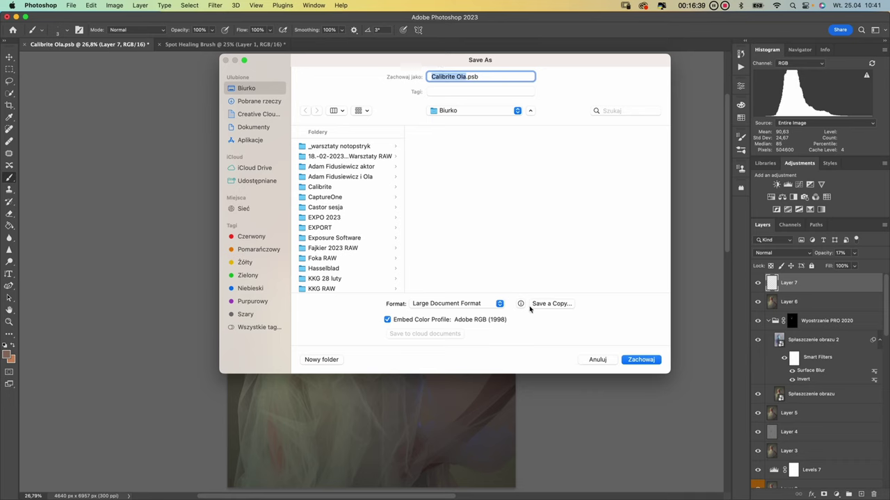
click(478, 306)
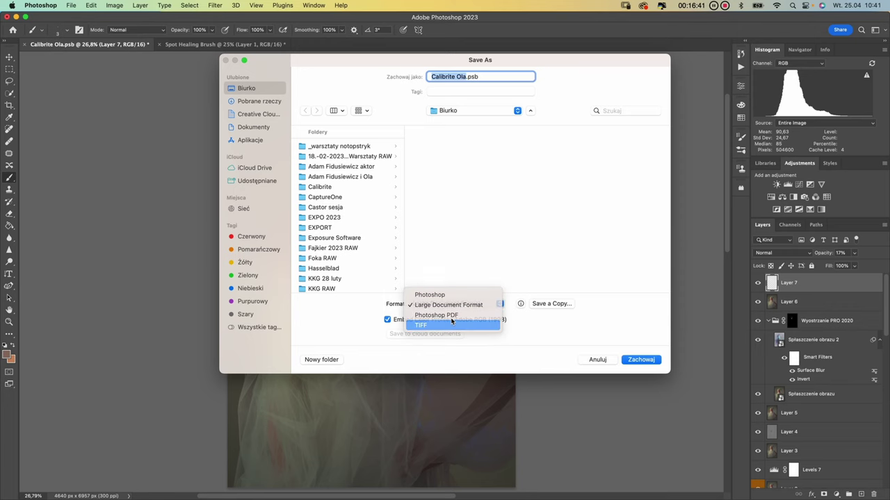
click(452, 324)
click(554, 304)
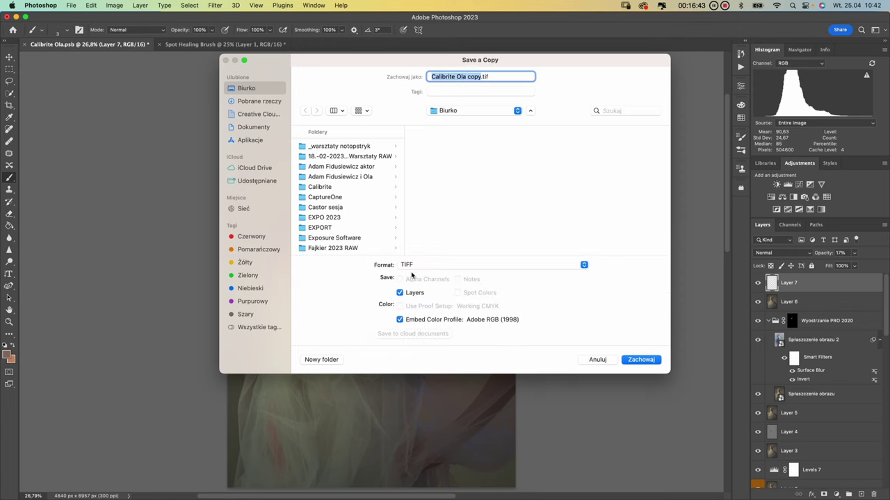
click(400, 294)
Remove the word copy from the TIFF's file name and save it to the Biurko folder with ZIP compression
click(479, 76)
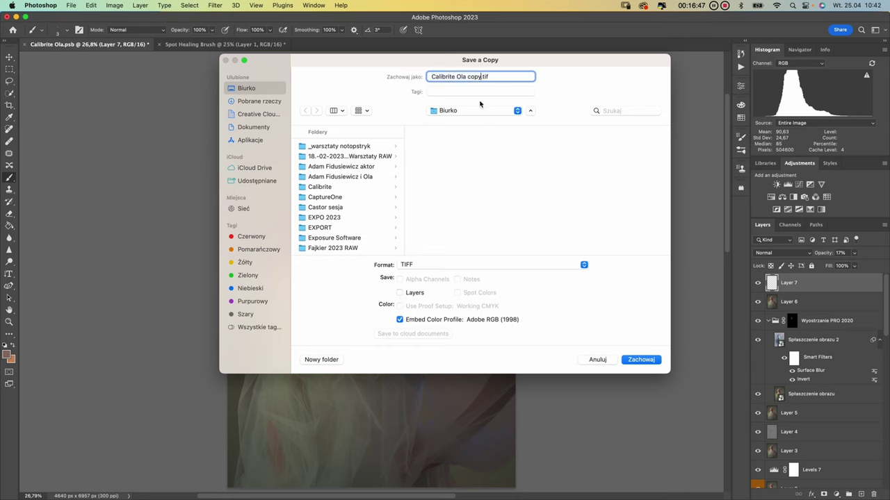
key(BackSpace)
key(BackSpace)
key(BackSpace)
key(BackSpace)
key(BackSpace)
click(640, 360)
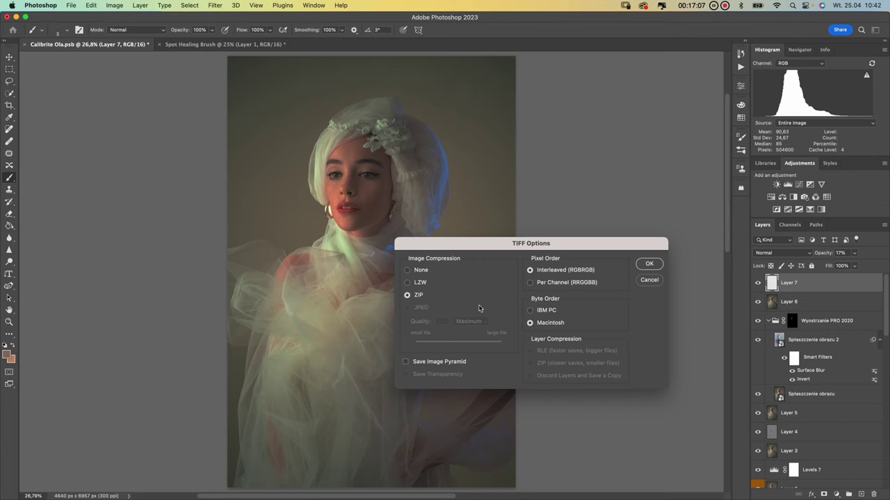
click(654, 265)
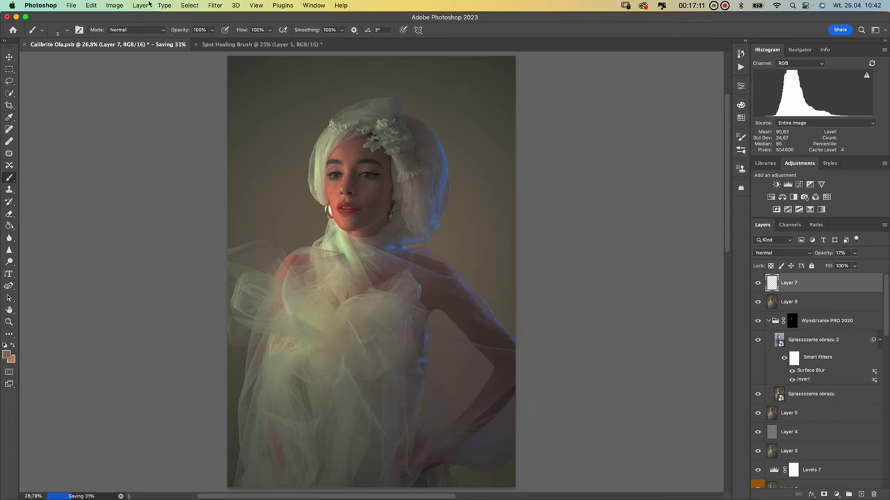
Review the working spaces and colour management policies in Color Settings without changing them
click(91, 5)
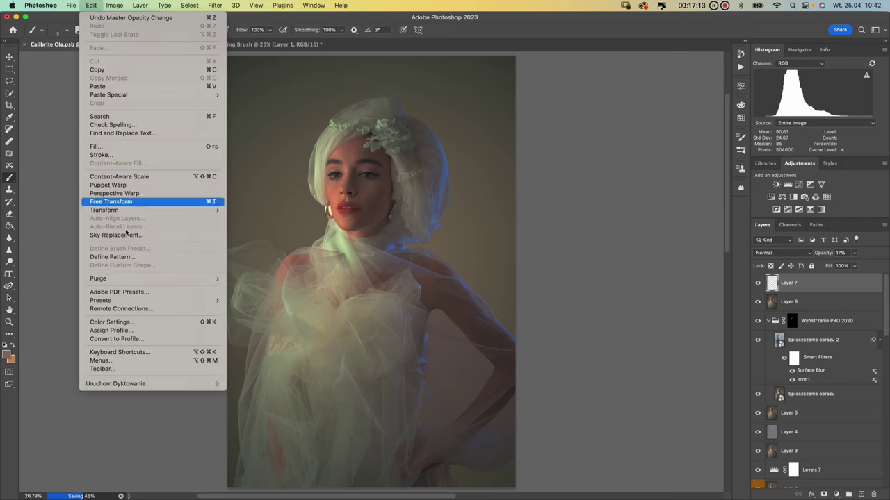
click(133, 322)
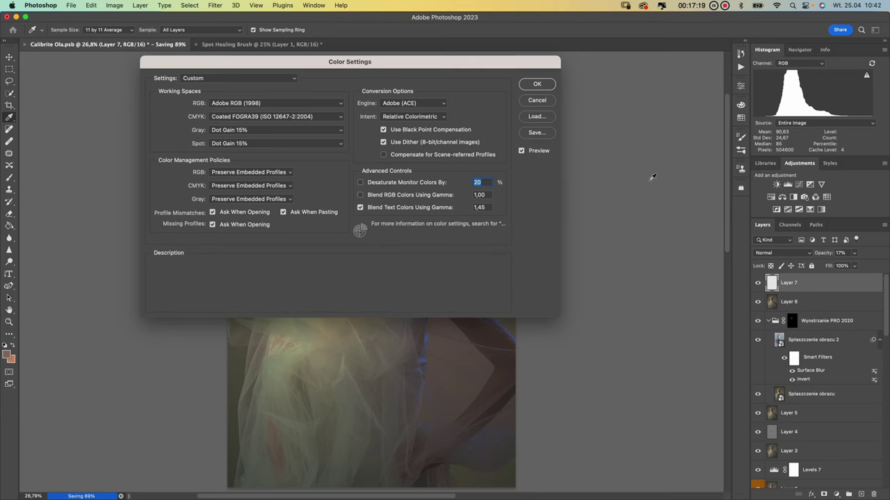
click(536, 100)
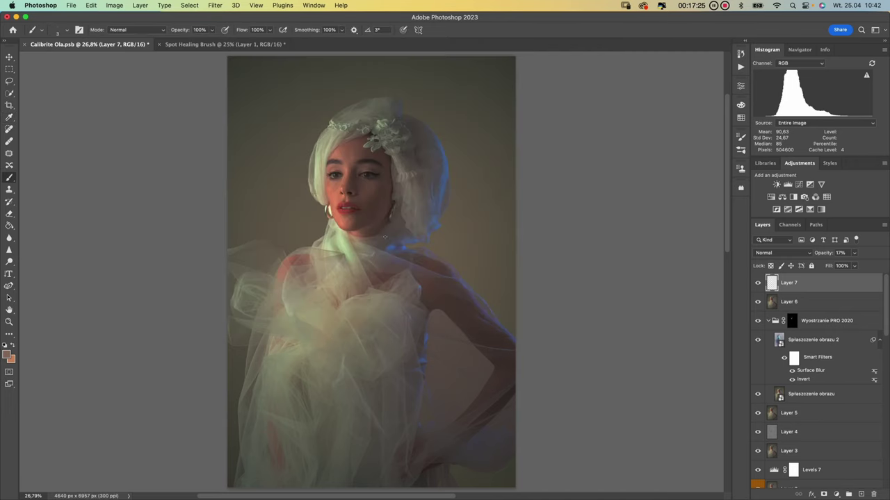
Export the portrait to the Biurko folder as a full-size JPG at quality 6, converted to sRGB with the colour profile embedded
click(71, 4)
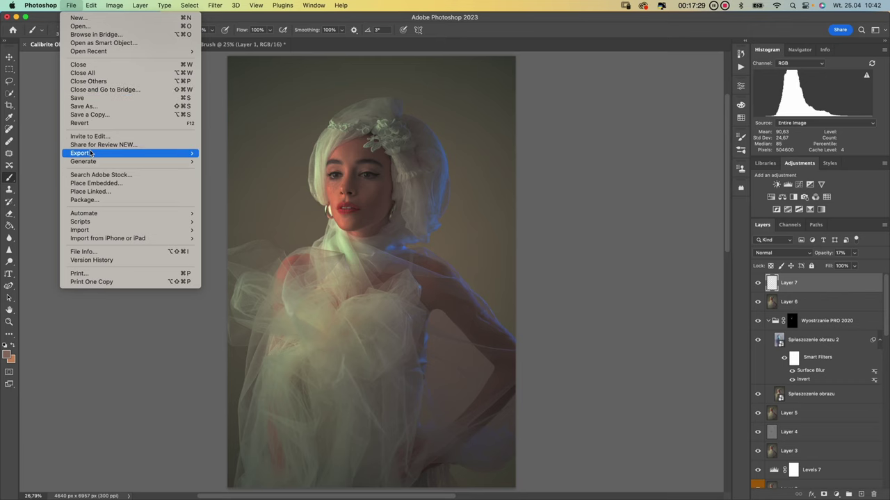
mouse_move(92, 153)
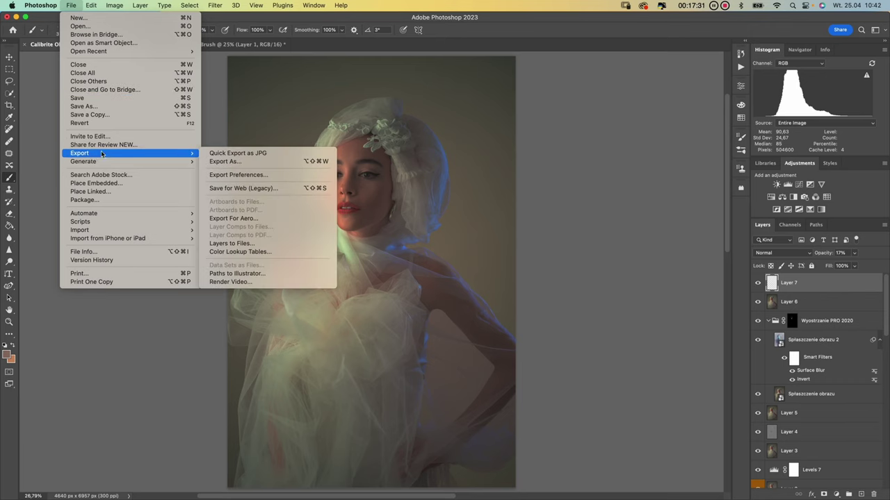
click(223, 162)
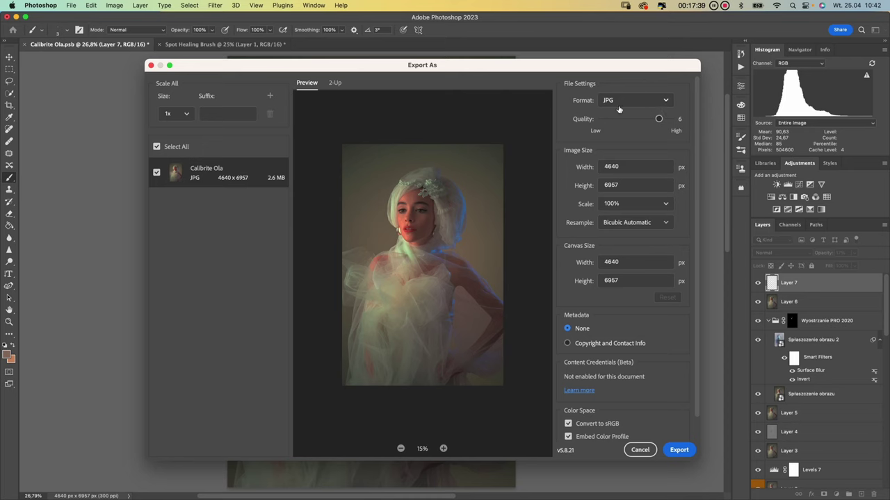
scroll(698, 225, down, 2)
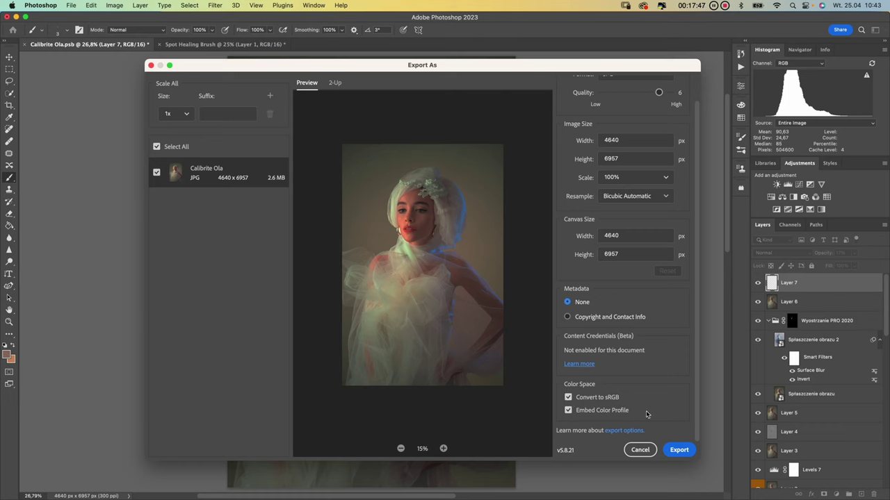
click(679, 450)
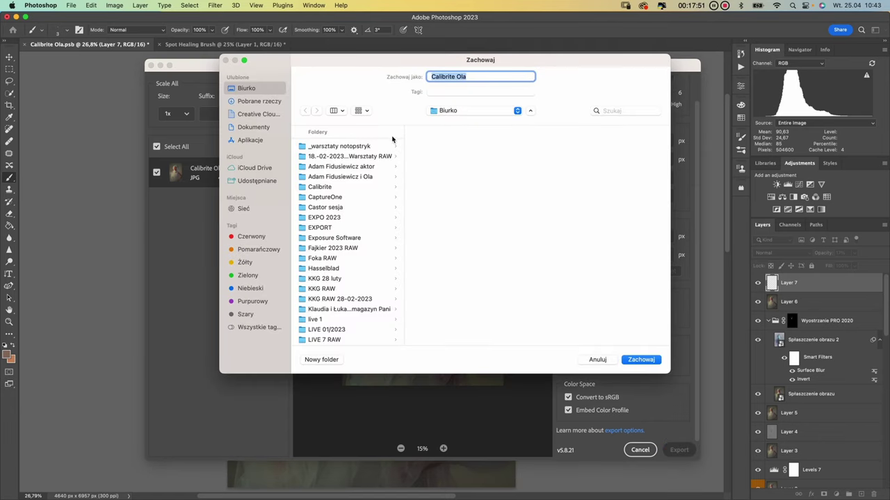
click(647, 363)
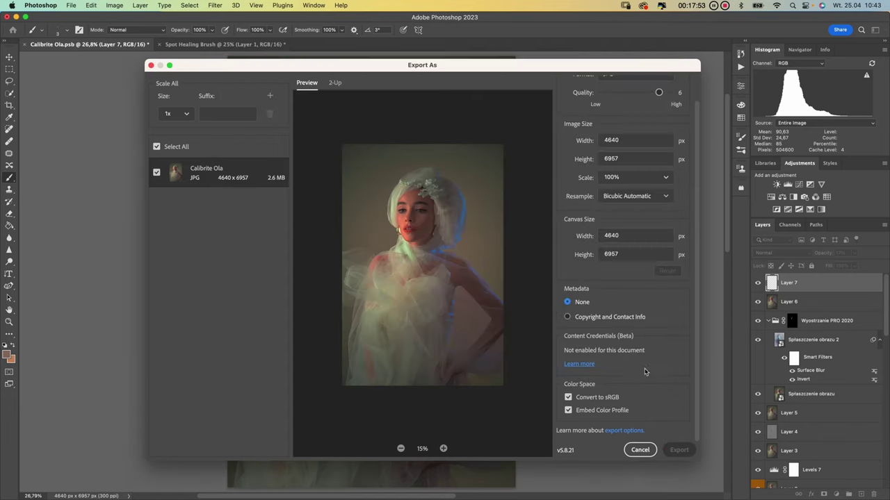